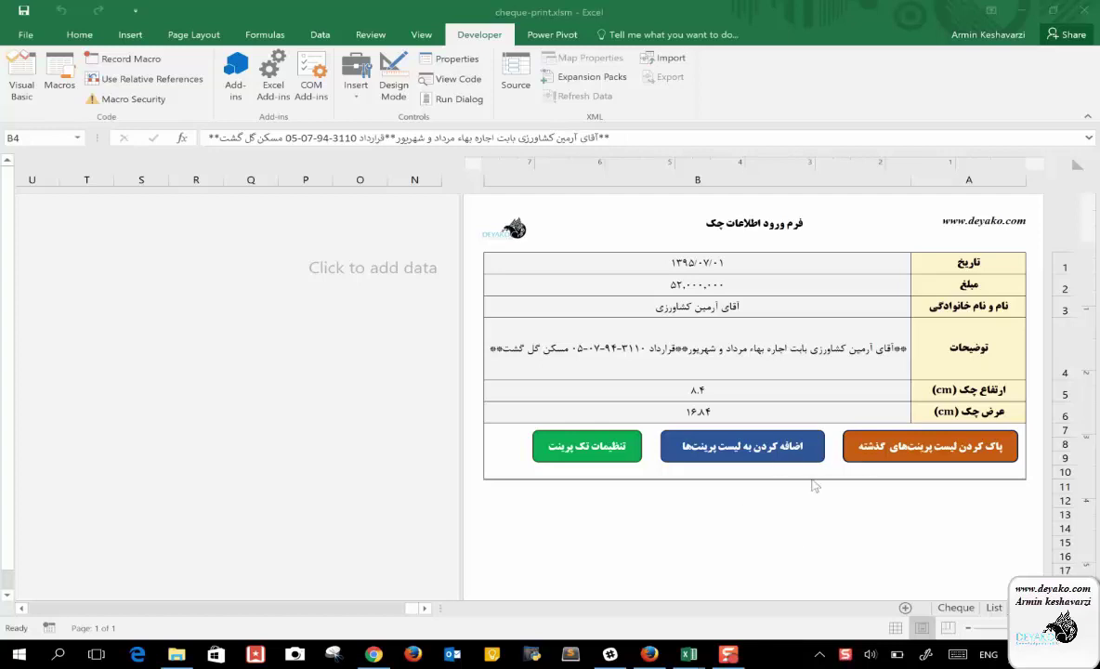
Step: Delete the old cheque picture on the Cheque sheet and return to the entry form
click(754, 443)
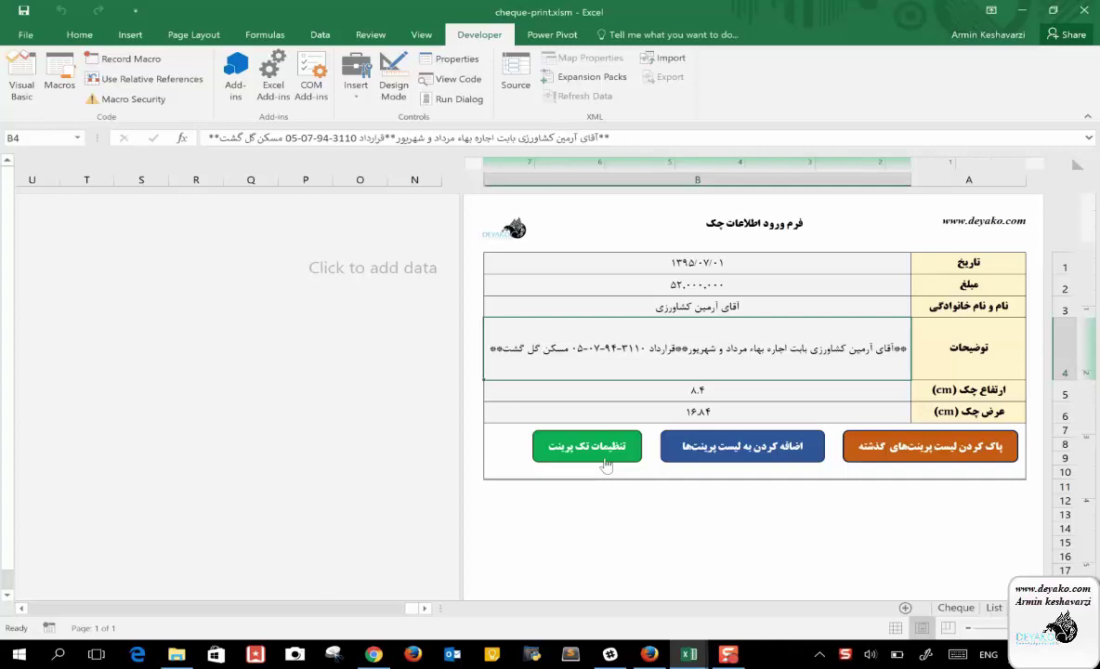
click(956, 611)
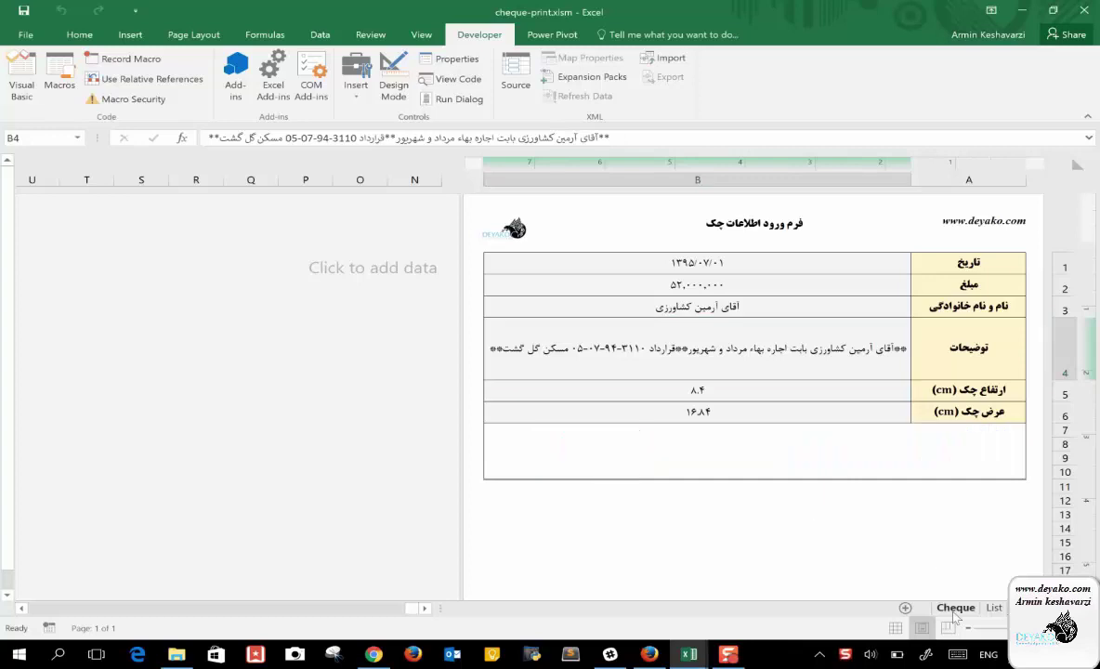
click(920, 440)
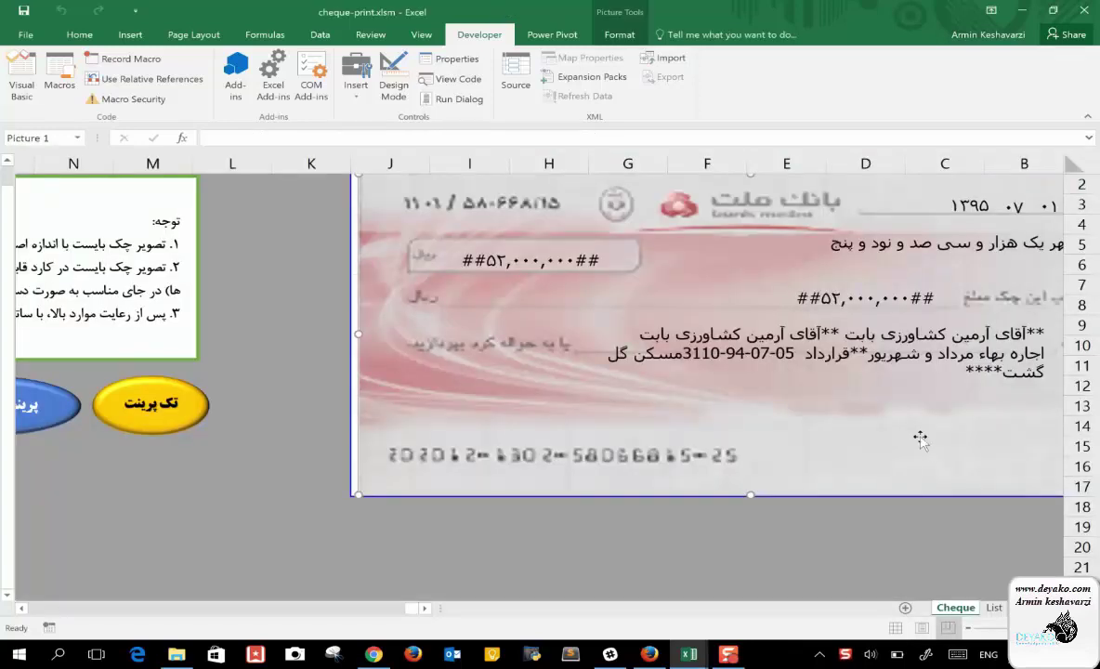
key(Delete)
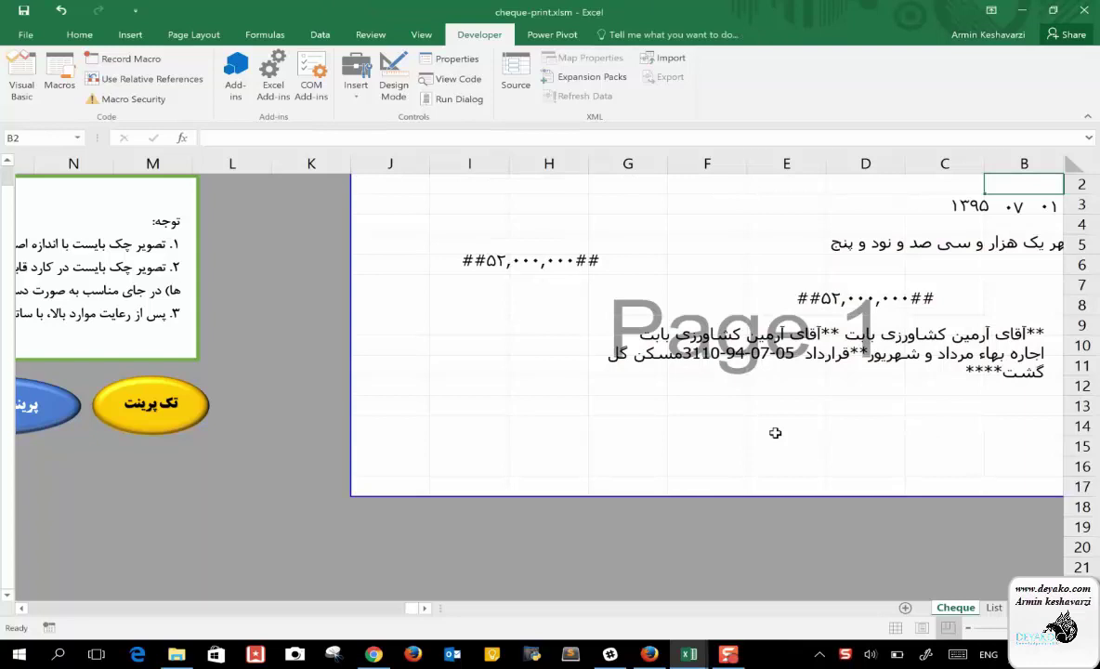
key(ctrl+Page_Up)
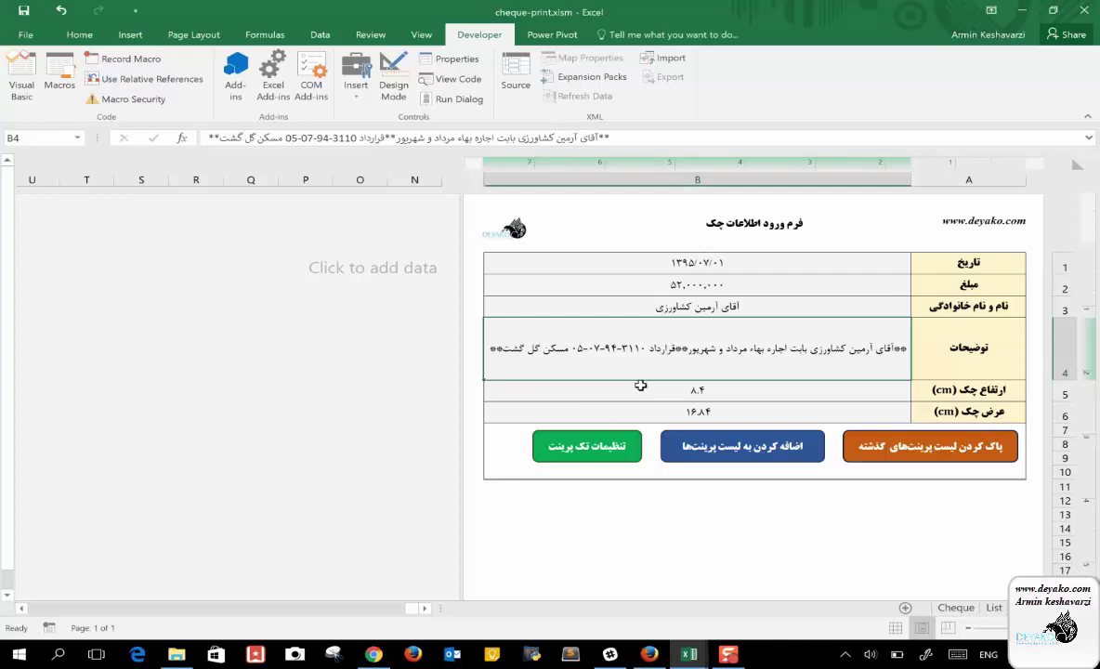
Step: Run the green single-print setup and choose Vertical printer orientation
click(560, 451)
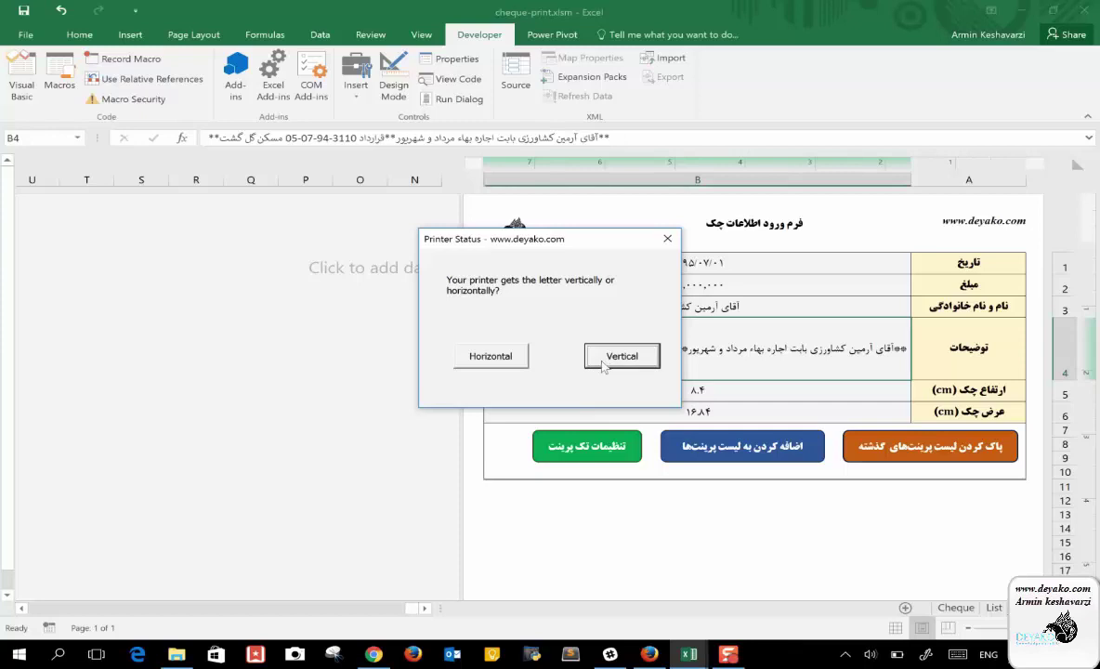
click(603, 356)
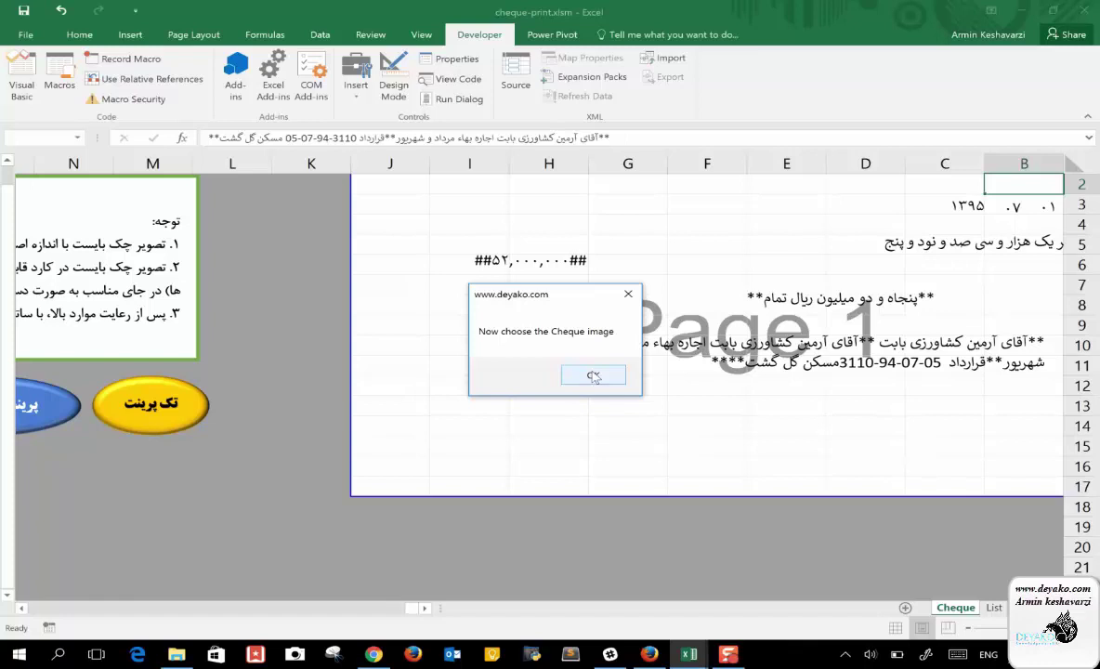
Step: Insert ebinews-123541.jpg from the Desktop as the cheque picture
click(593, 375)
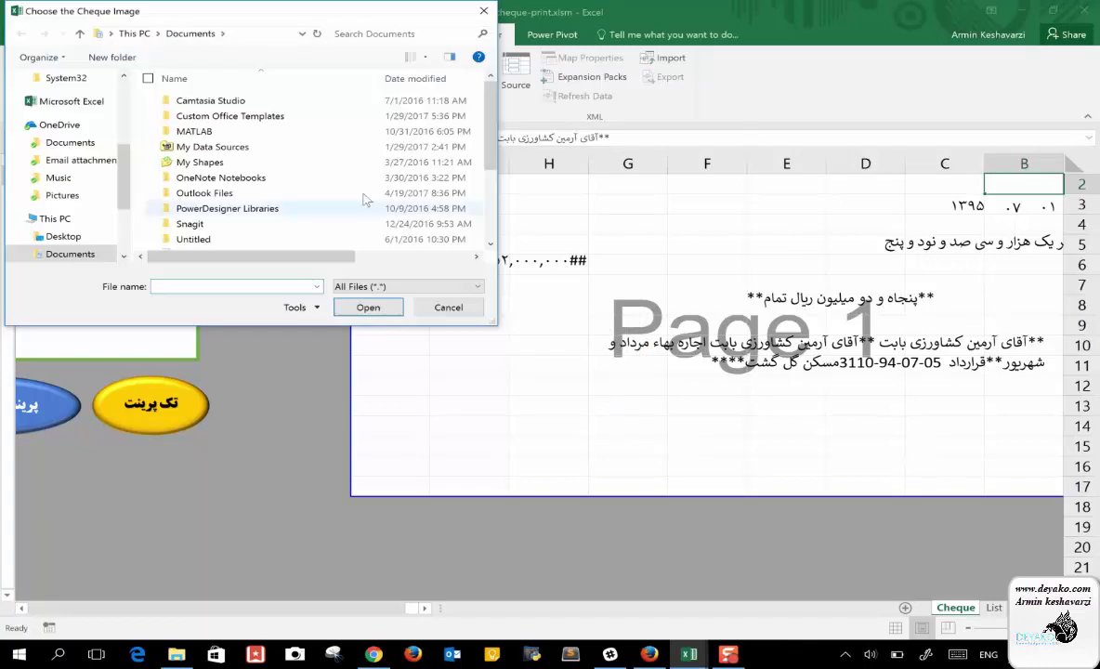
click(74, 238)
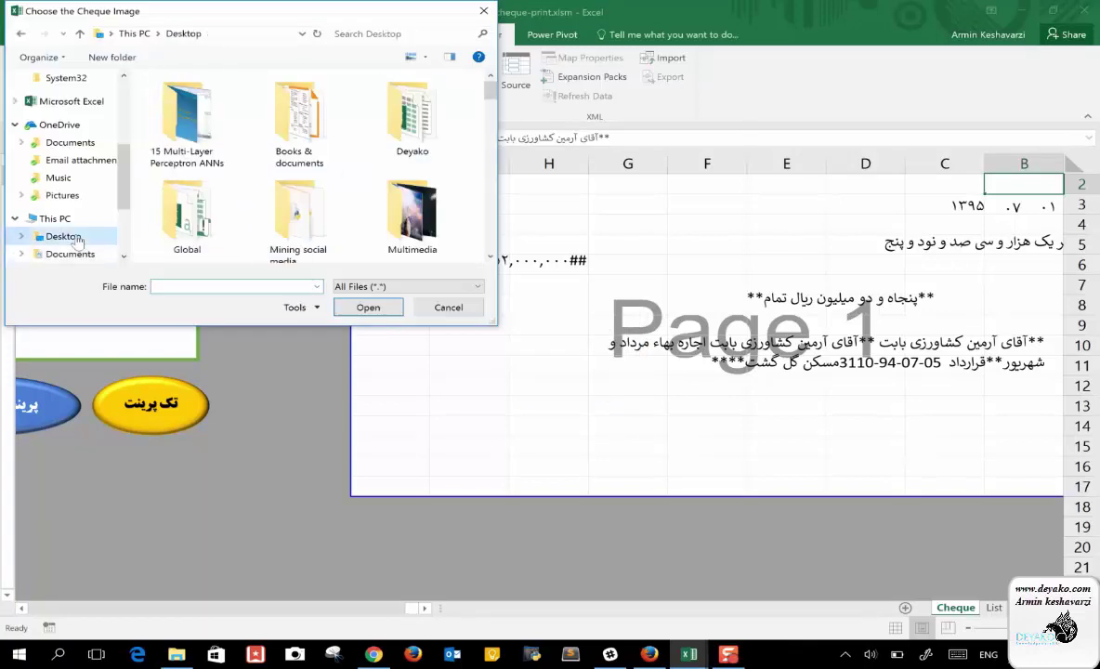
scroll(299, 209, down, 3)
scroll(303, 195, down, 3)
scroll(305, 189, down, 3)
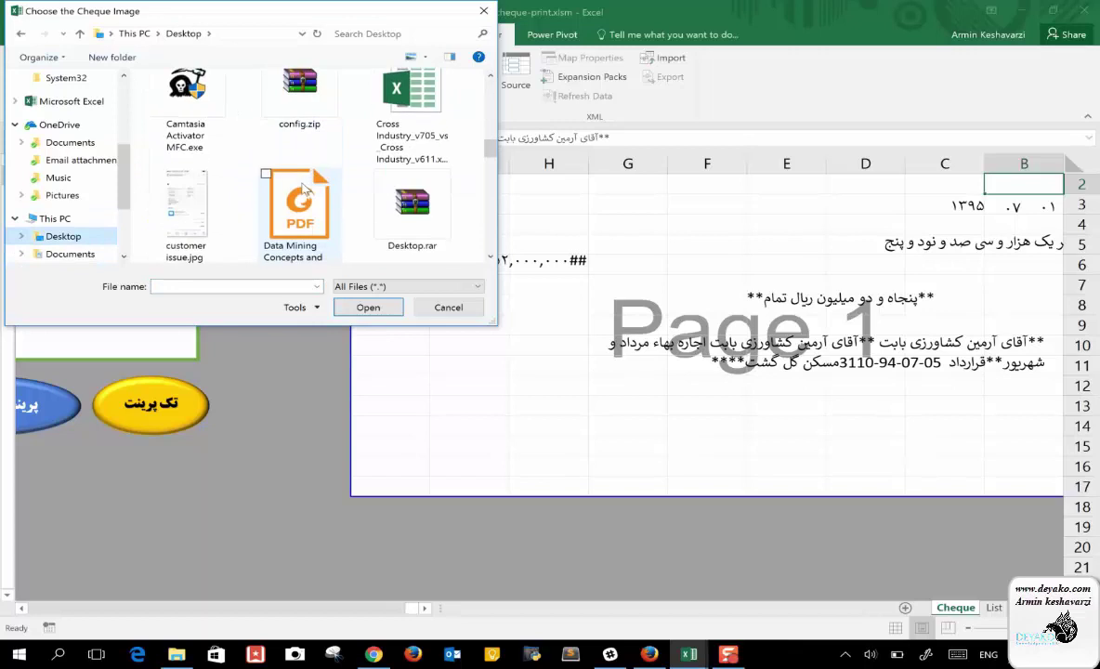
scroll(303, 188, down, 3)
double_click(407, 97)
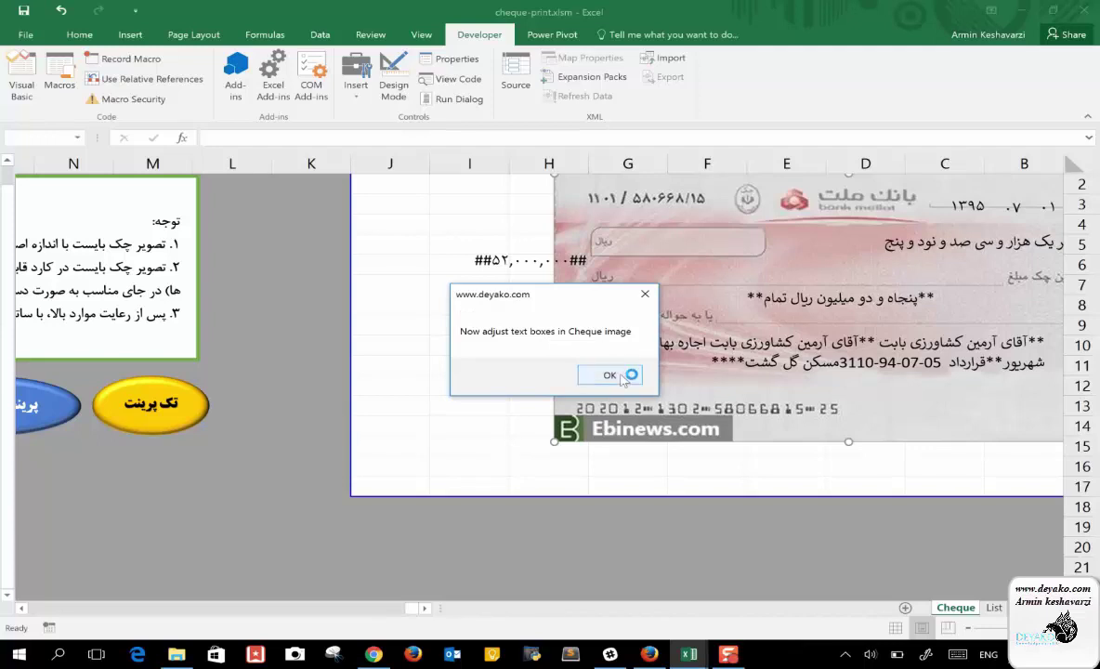
Step: Resize the cheque picture to span column J through row 17, aligned with the page border
click(619, 375)
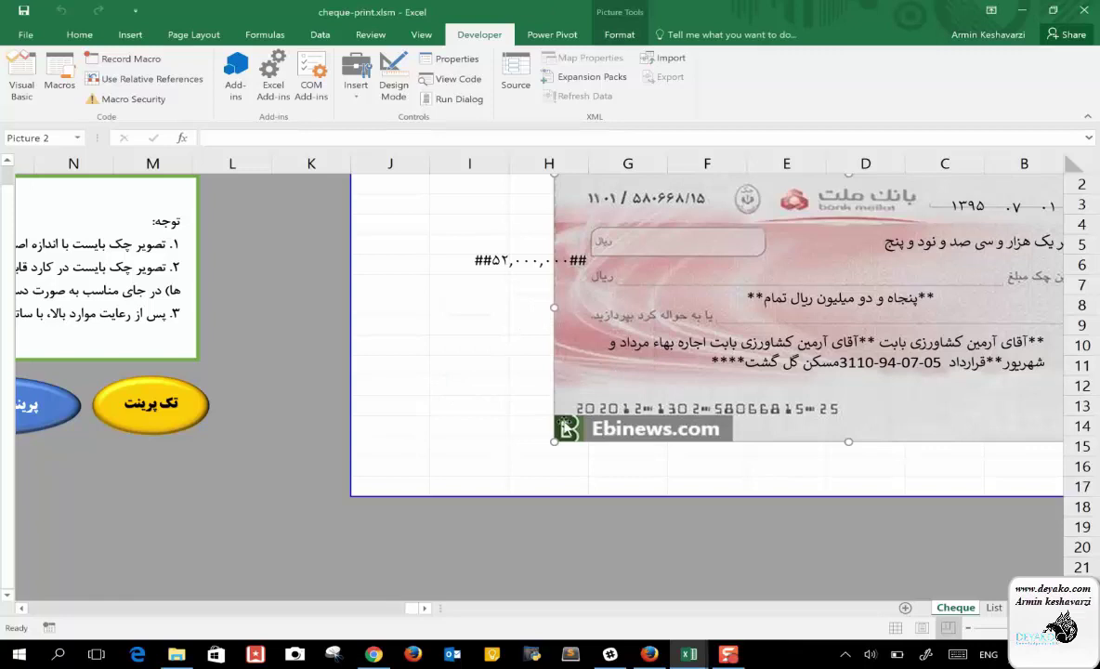
drag(554, 442, 434, 498)
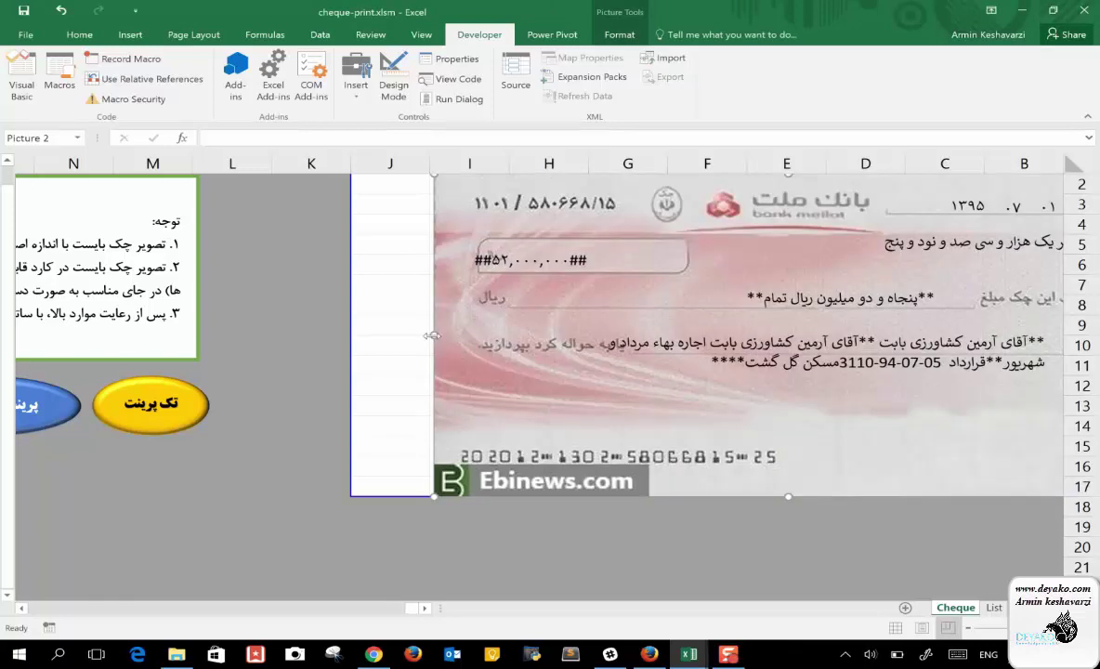
drag(434, 335, 353, 342)
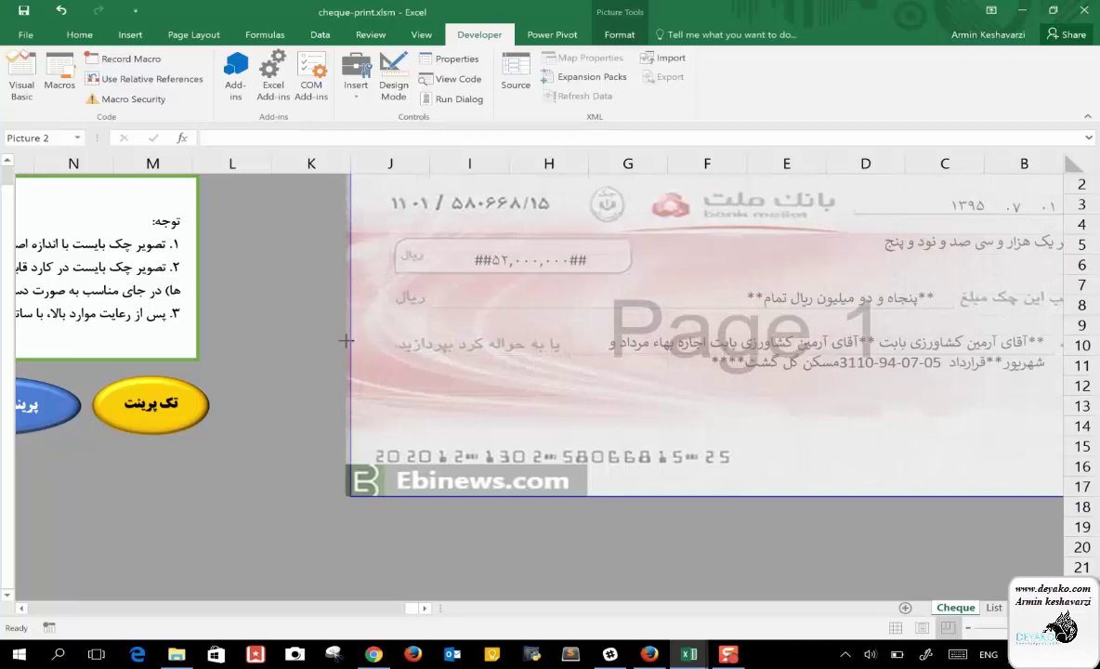
drag(353, 342, 352, 342)
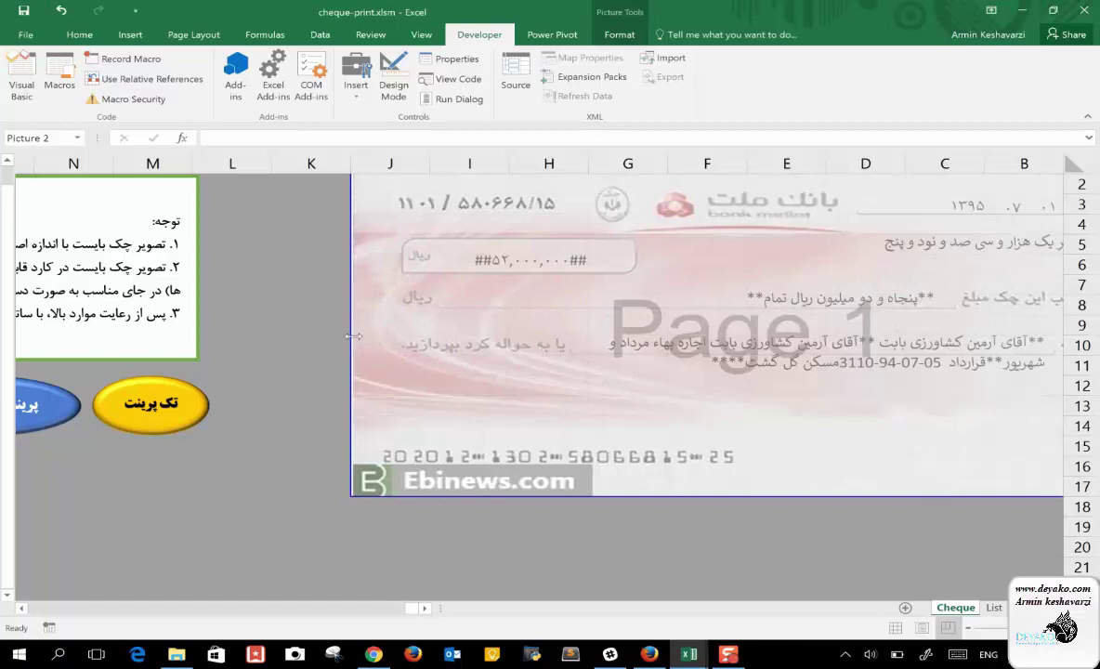
drag(353, 337, 353, 337)
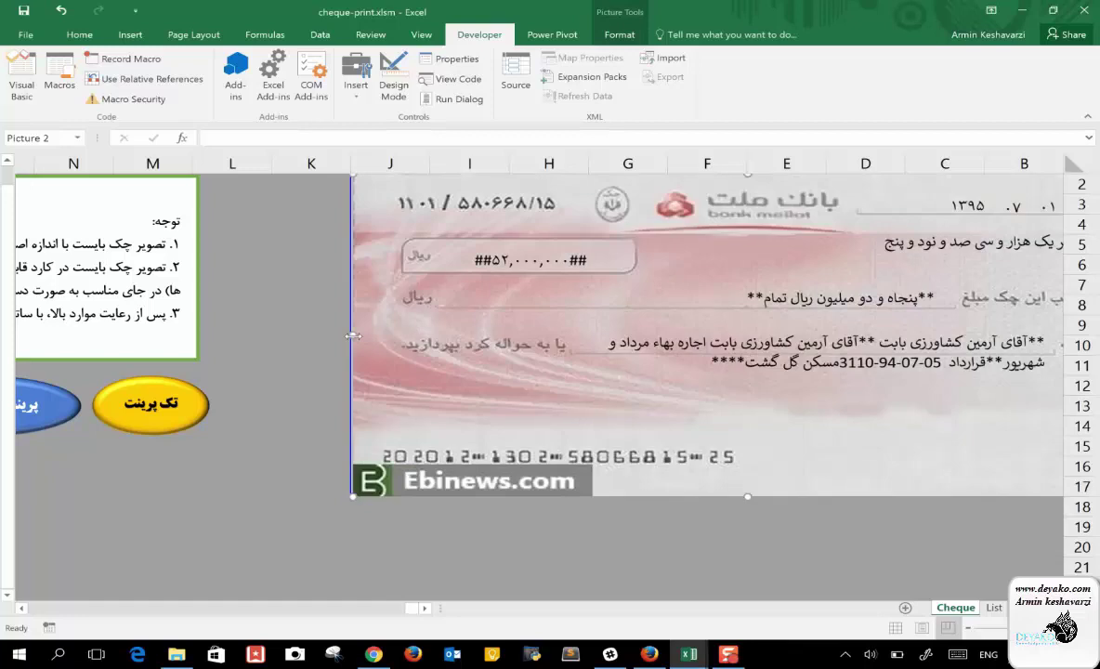
scroll(892, 238, left, 3)
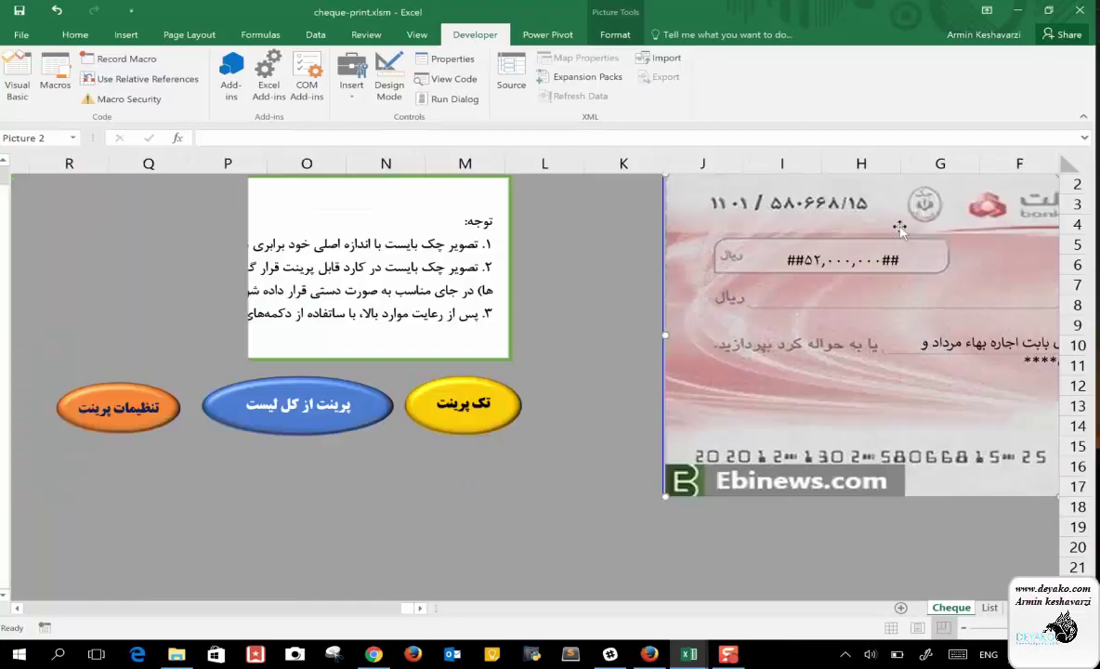
scroll(1004, 193, right, 2)
scroll(1004, 214, right, 2)
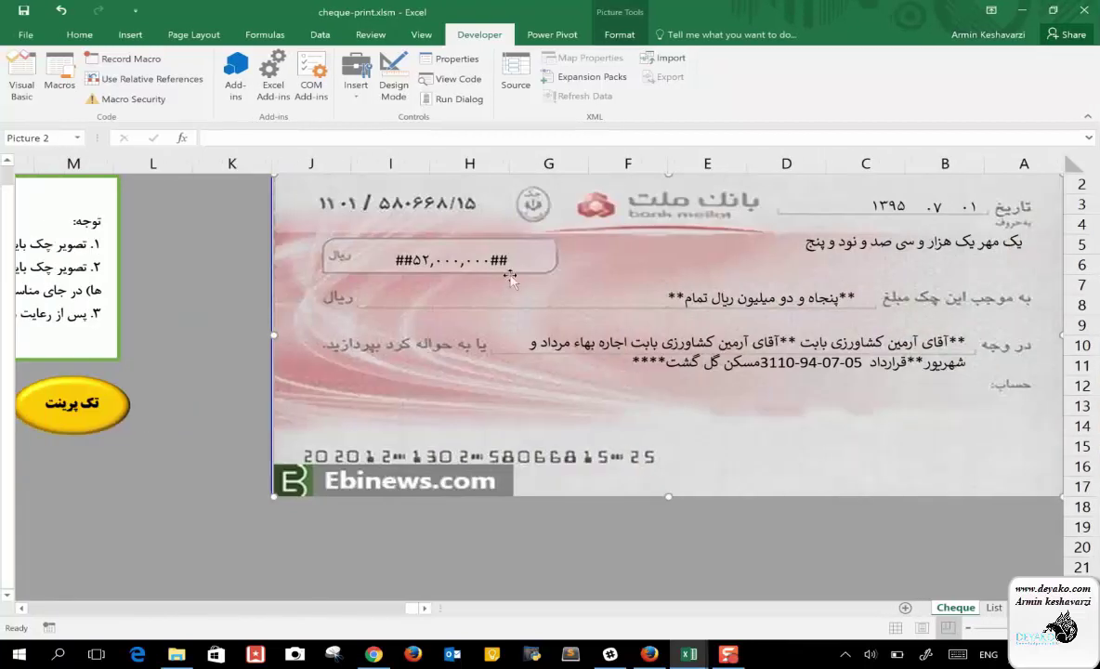
Step: Lower the numeric amount box slightly and nudge the amount-in-words text up
click(496, 267)
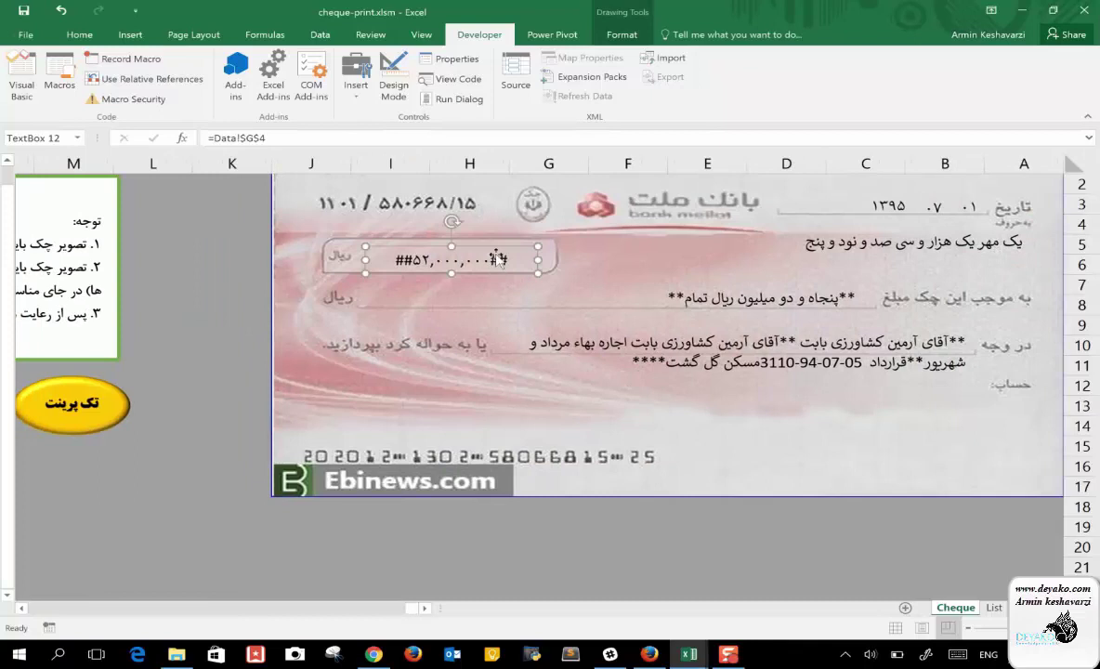
drag(496, 267, 495, 290)
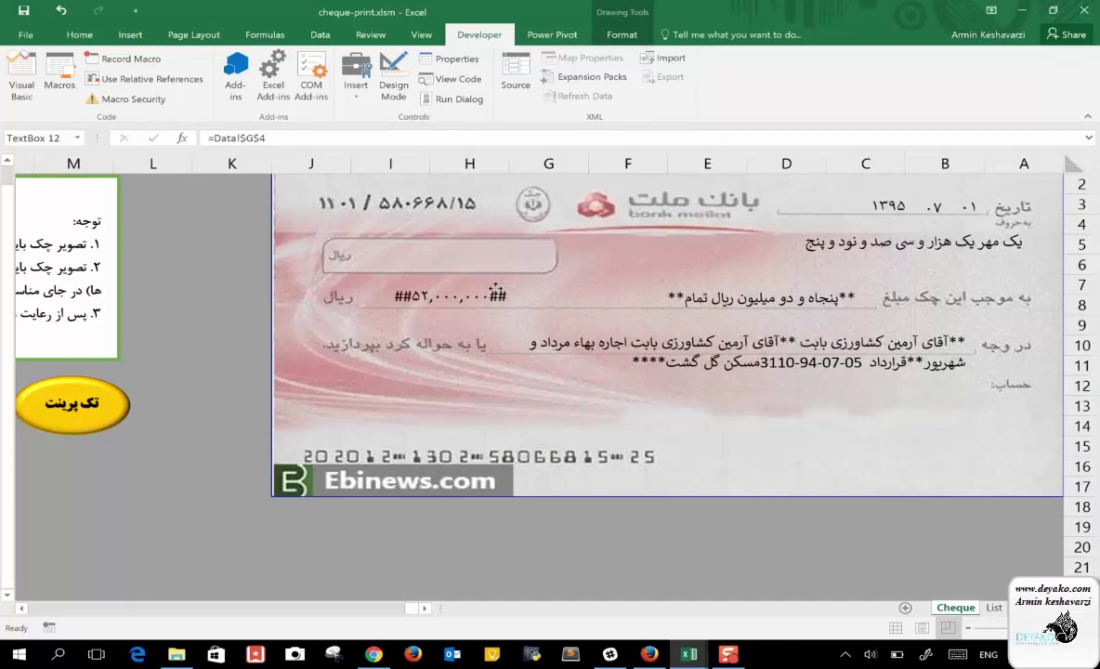
click(737, 286)
drag(737, 286, 737, 271)
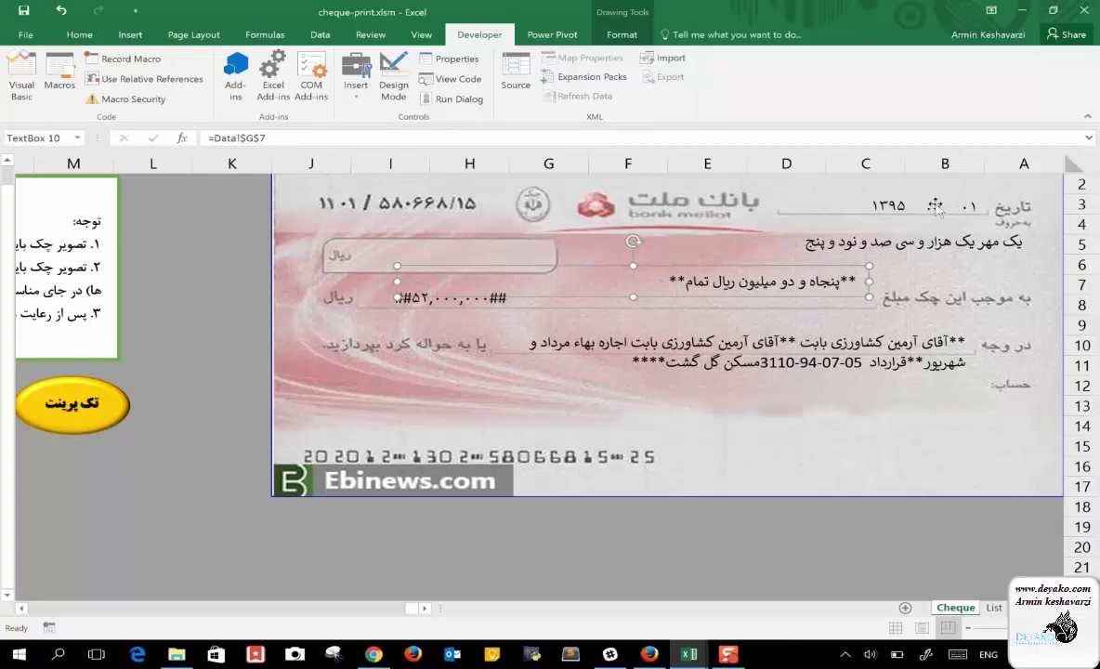
Step: Raise the date-in-words line under the 1395 date and shift the amount-in-words text right and down
click(973, 204)
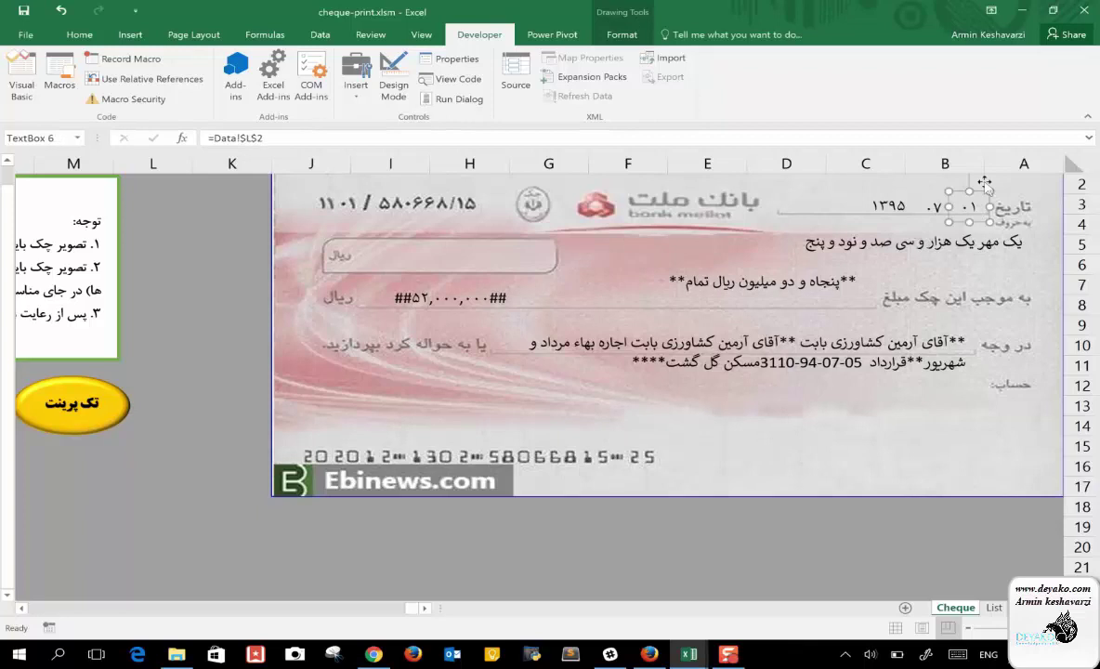
click(929, 204)
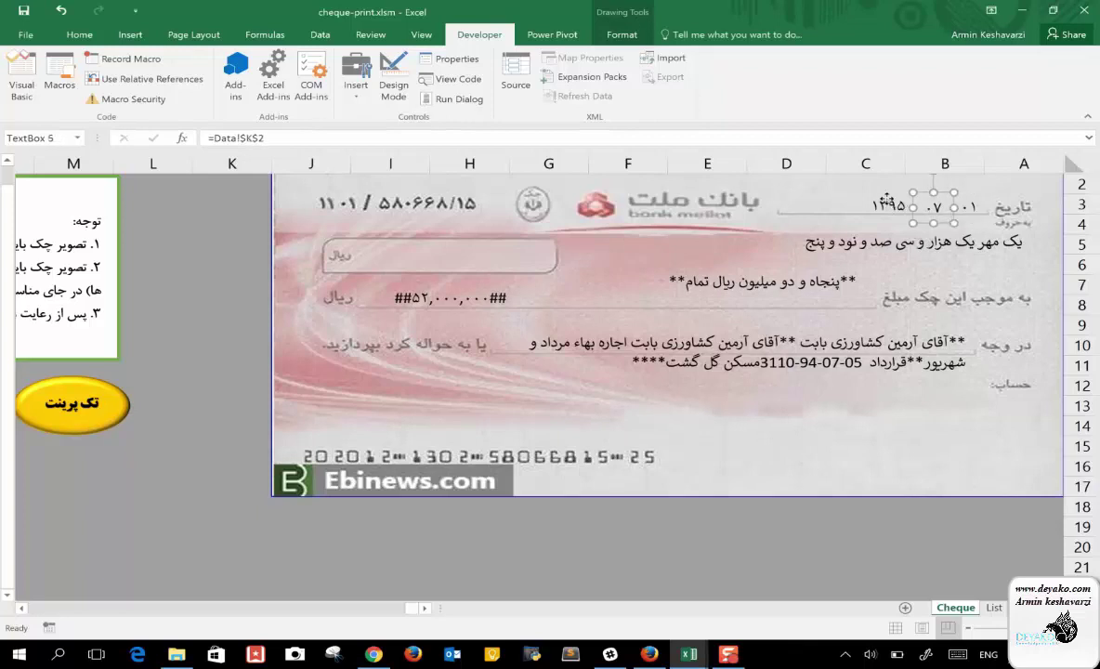
click(888, 206)
click(937, 226)
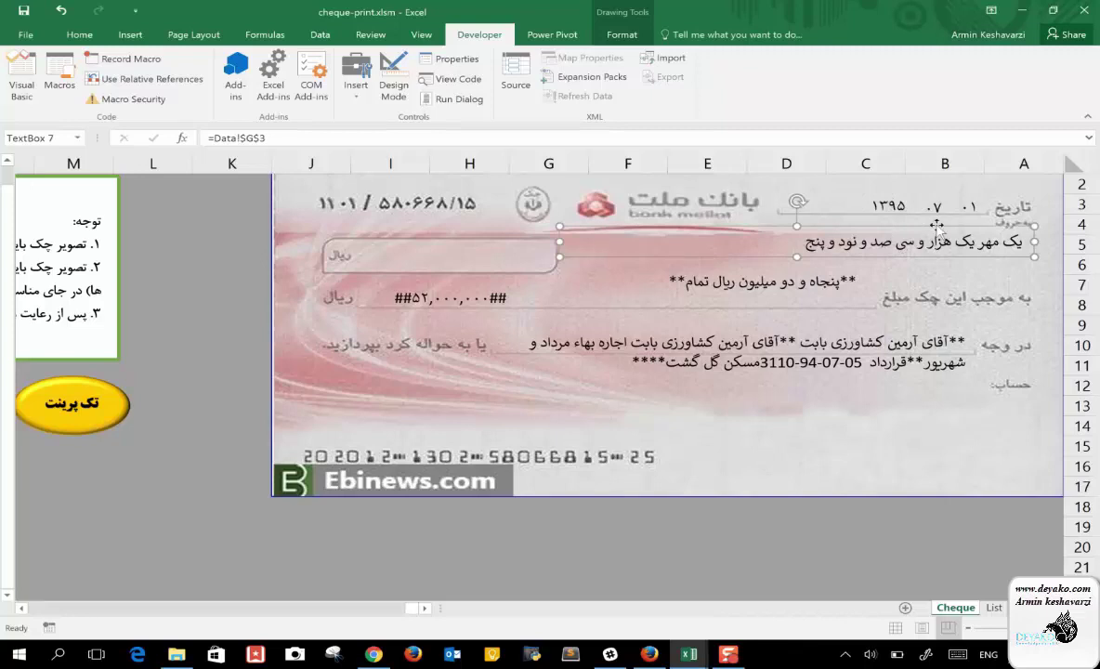
drag(936, 226, 937, 210)
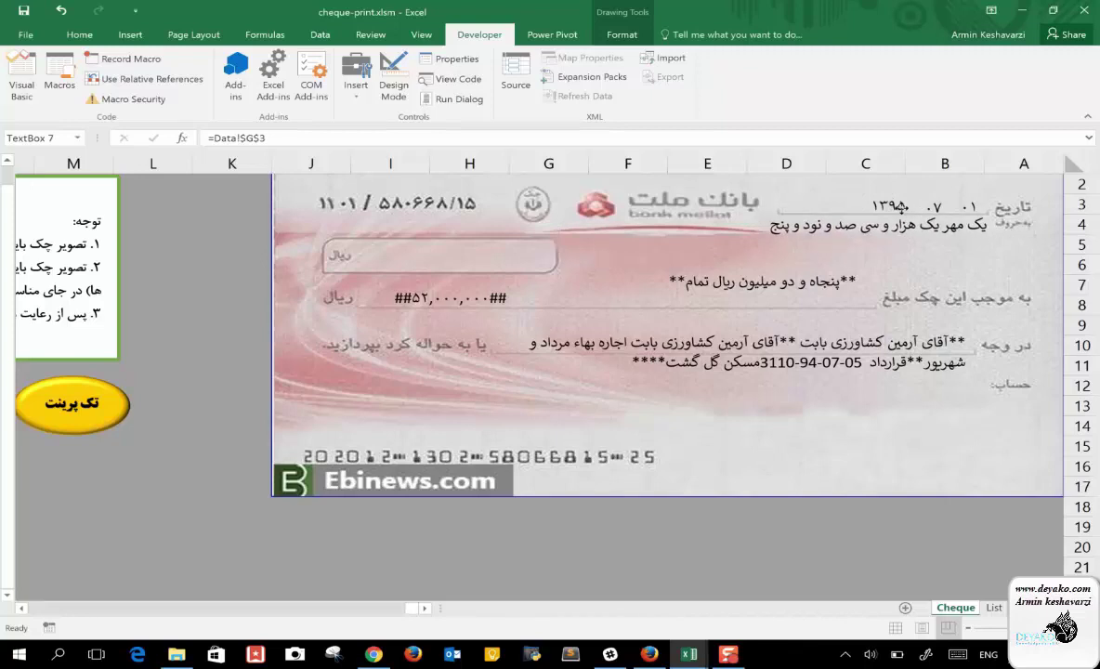
click(817, 268)
drag(817, 268, 836, 282)
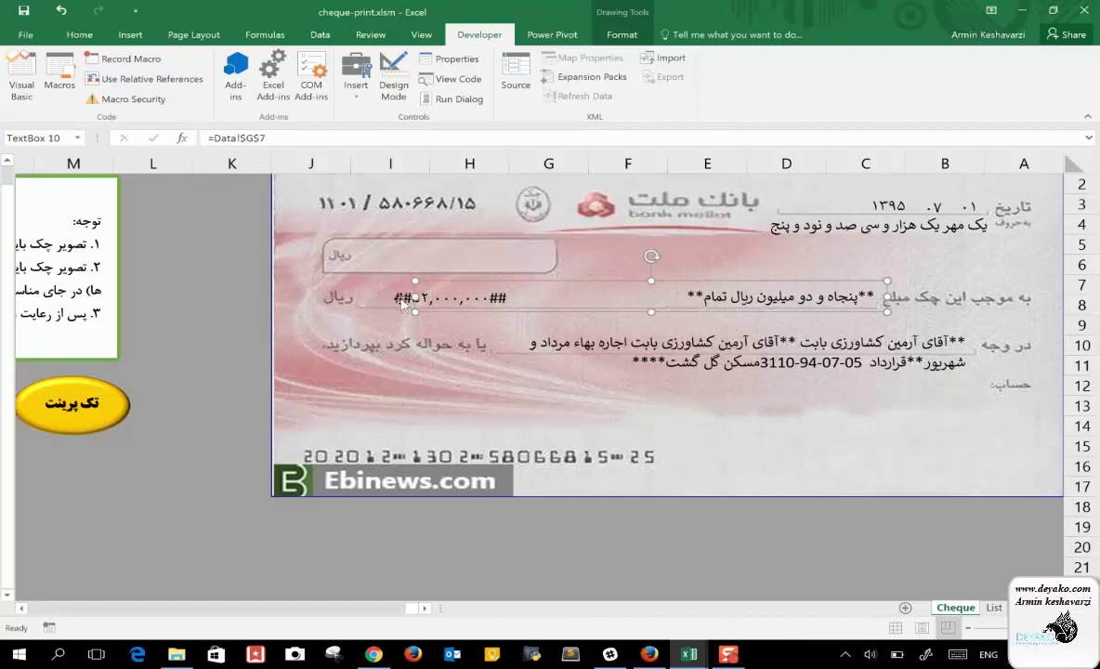
Step: Move the numeric amount right and the amount-in-words text left onto the amount line
click(371, 286)
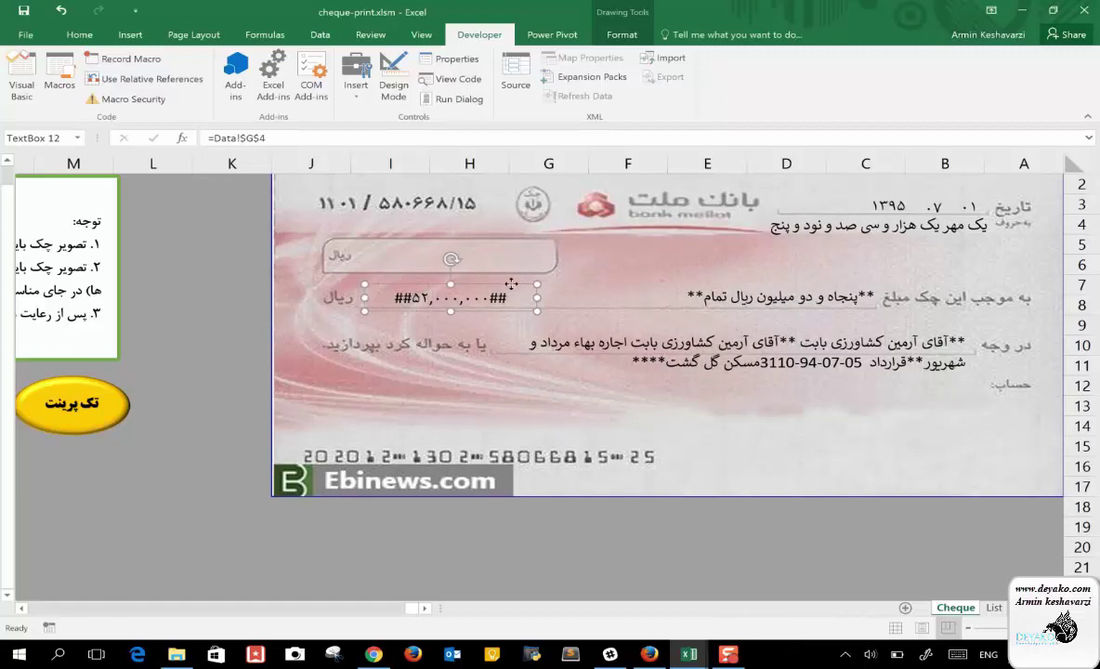
mouse_move(476, 272)
mouse_down()
mouse_move(888, 280)
mouse_move(981, 257)
mouse_up()
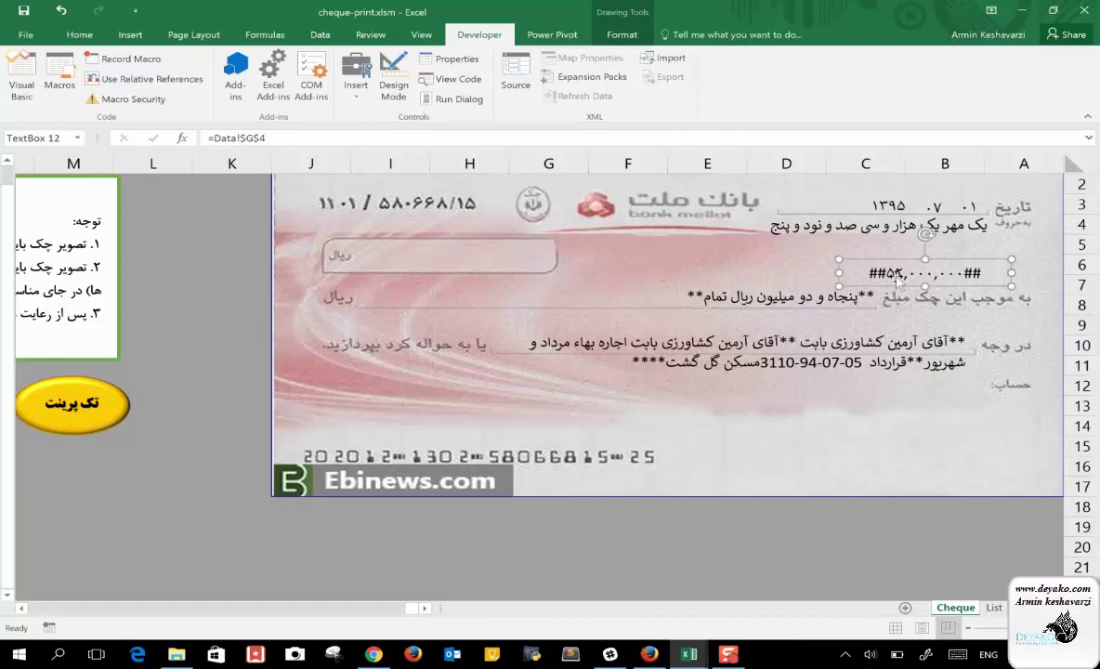
click(797, 286)
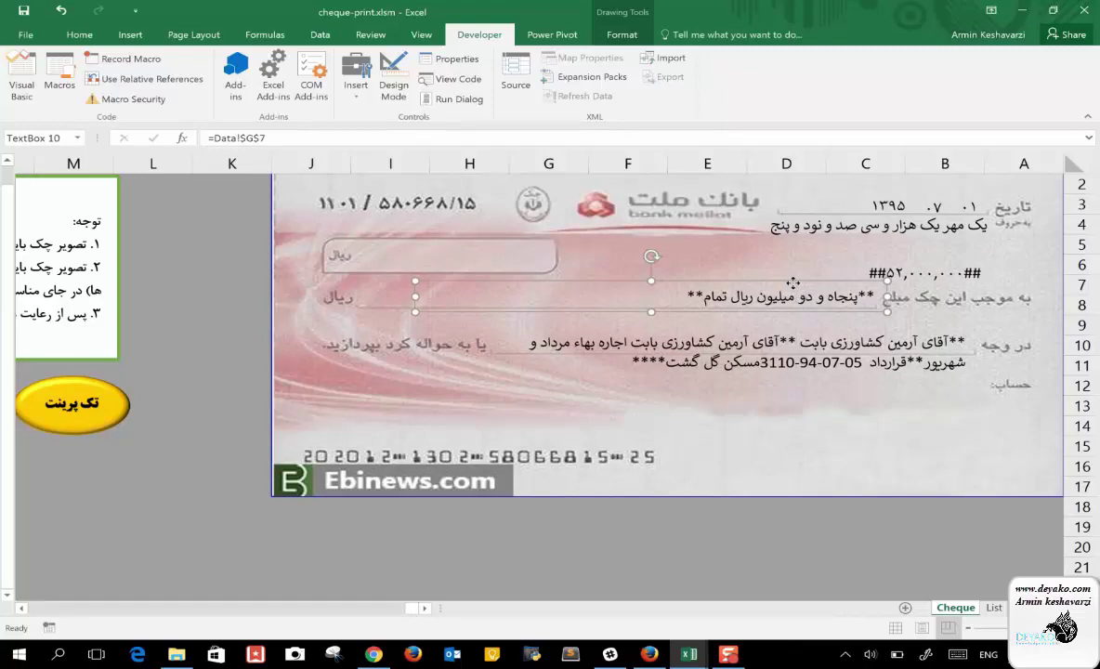
drag(792, 283, 538, 283)
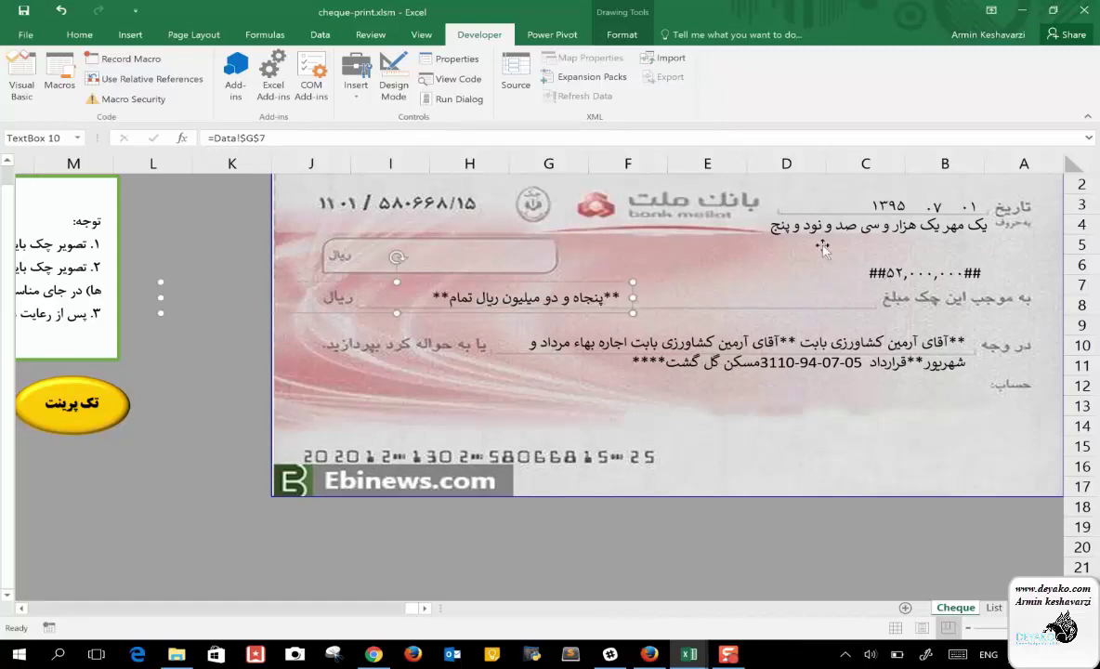
Step: Drag the ##52,000,000## box beside the amount label, undoing accidental picture moves
click(873, 264)
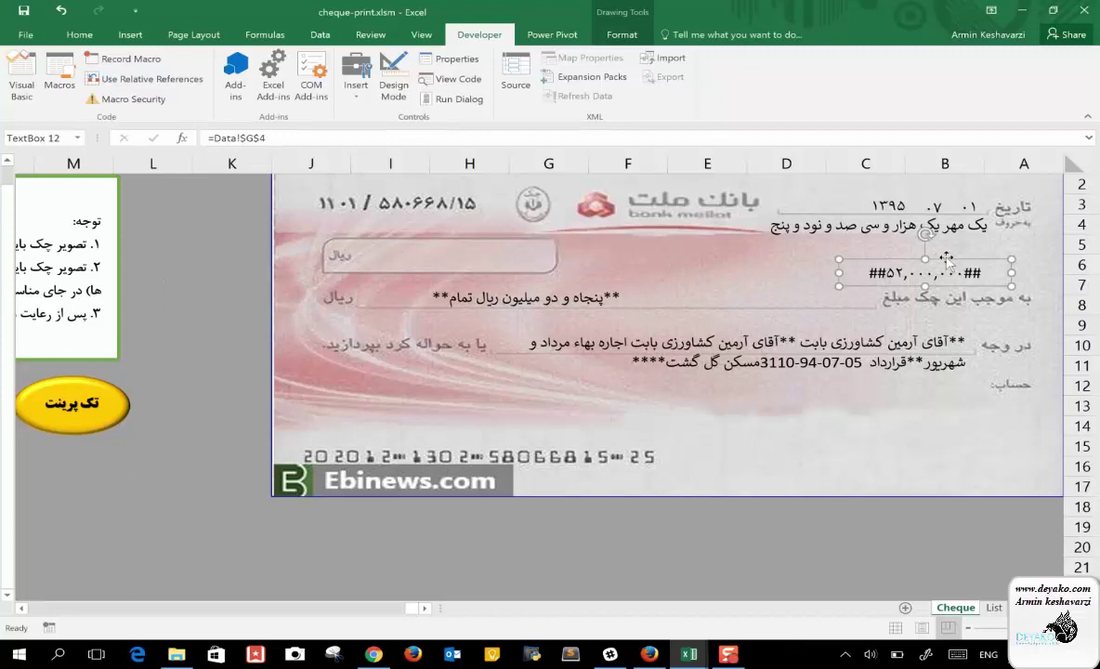
drag(956, 274, 798, 274)
key(ctrl+z)
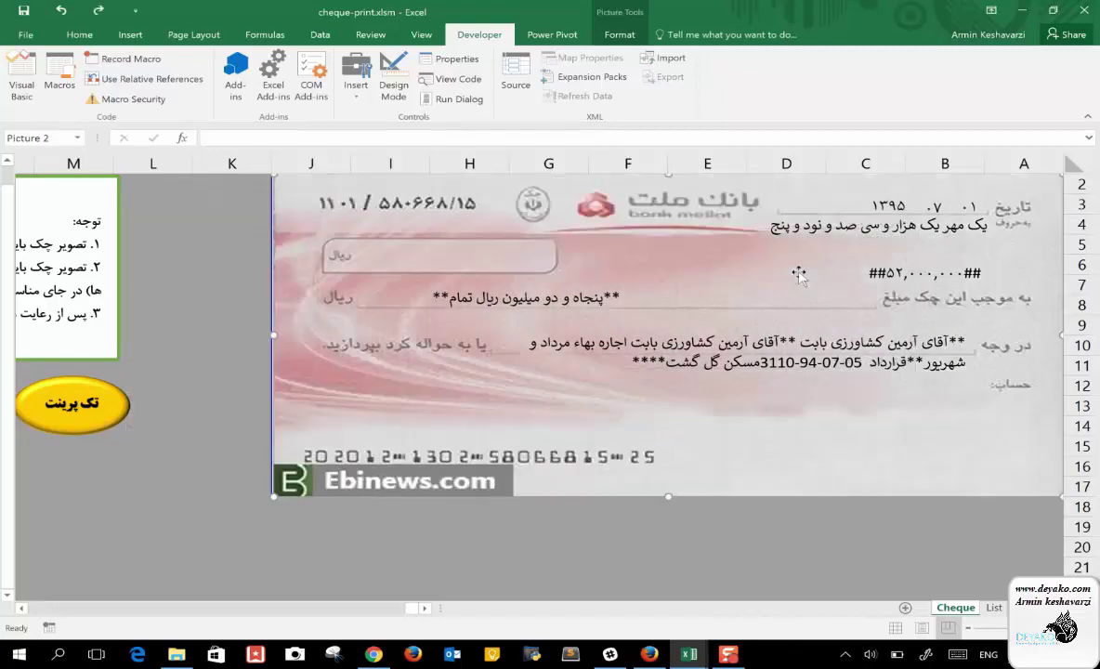
click(830, 265)
mouse_move(875, 261)
mouse_down()
mouse_move(845, 271)
mouse_move(752, 265)
mouse_up()
key(ctrl+z)
click(929, 272)
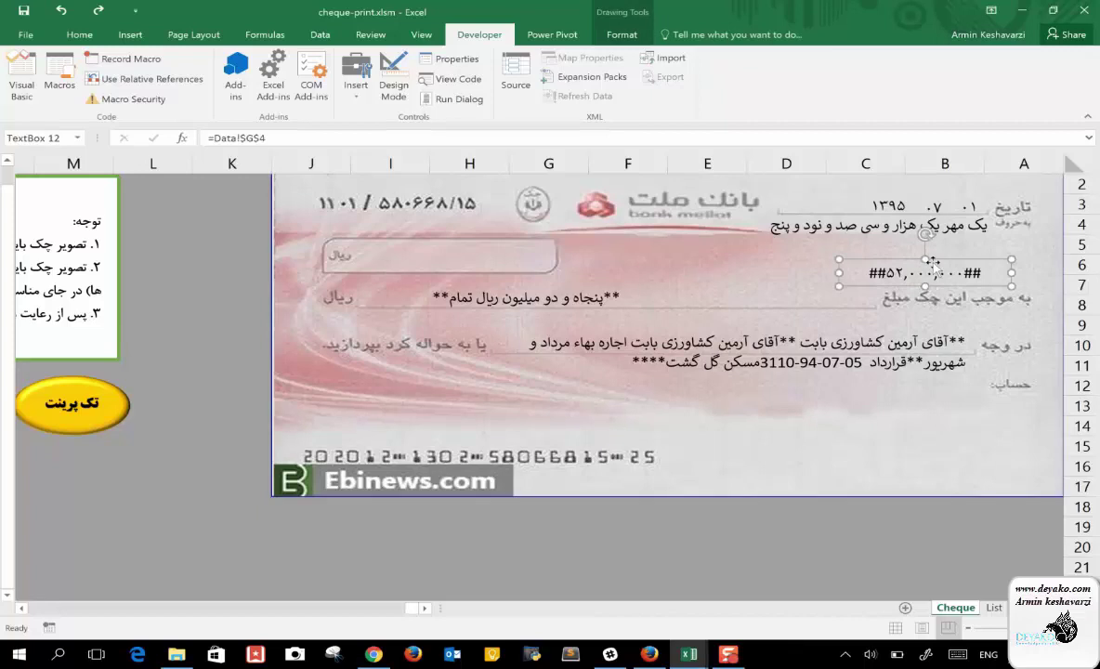
drag(933, 265, 800, 283)
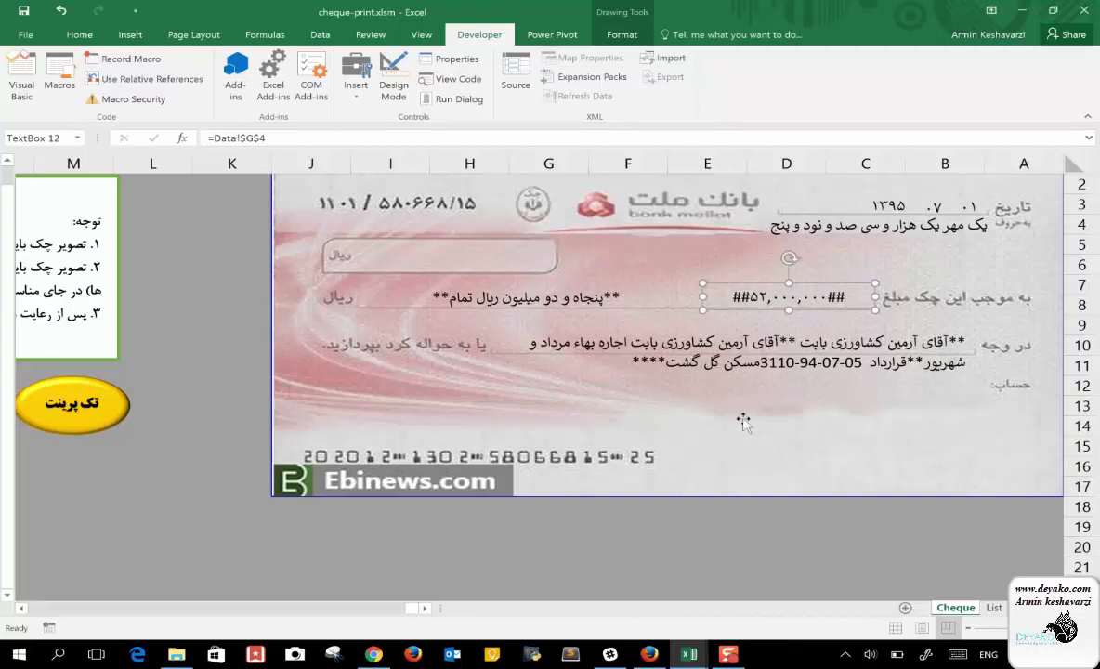
Step: Review the Cheque sheet's notes and print buttons, then go to the Data sheet and open its macro code
scroll(651, 358, left, 1)
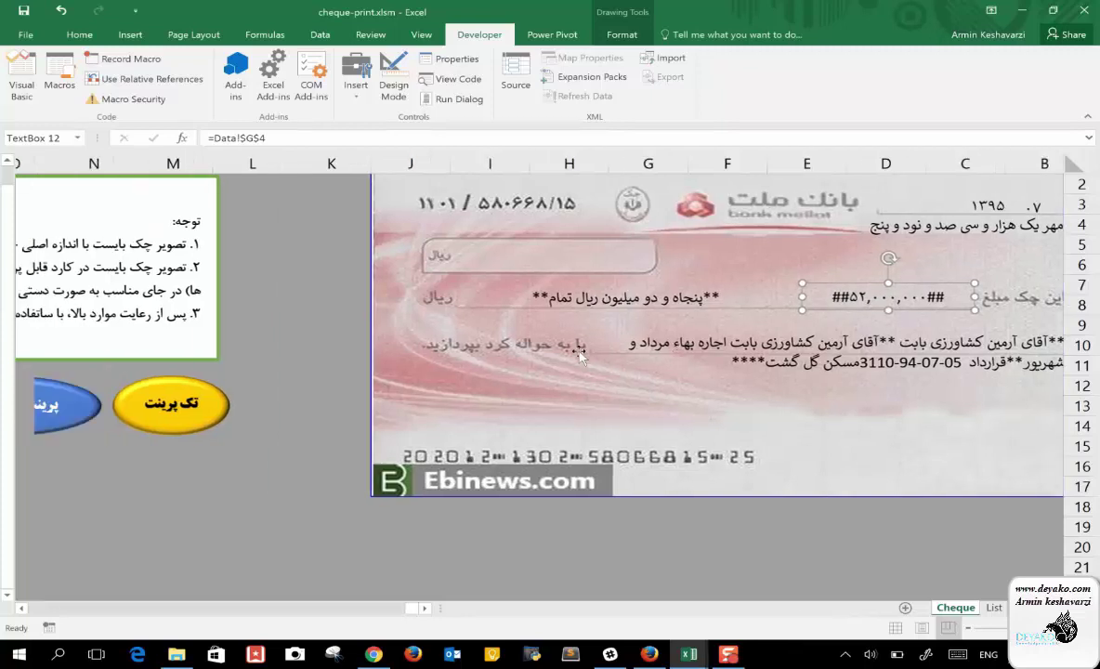
scroll(613, 353, left, 3)
scroll(579, 351, left, 2)
scroll(578, 351, left, 1)
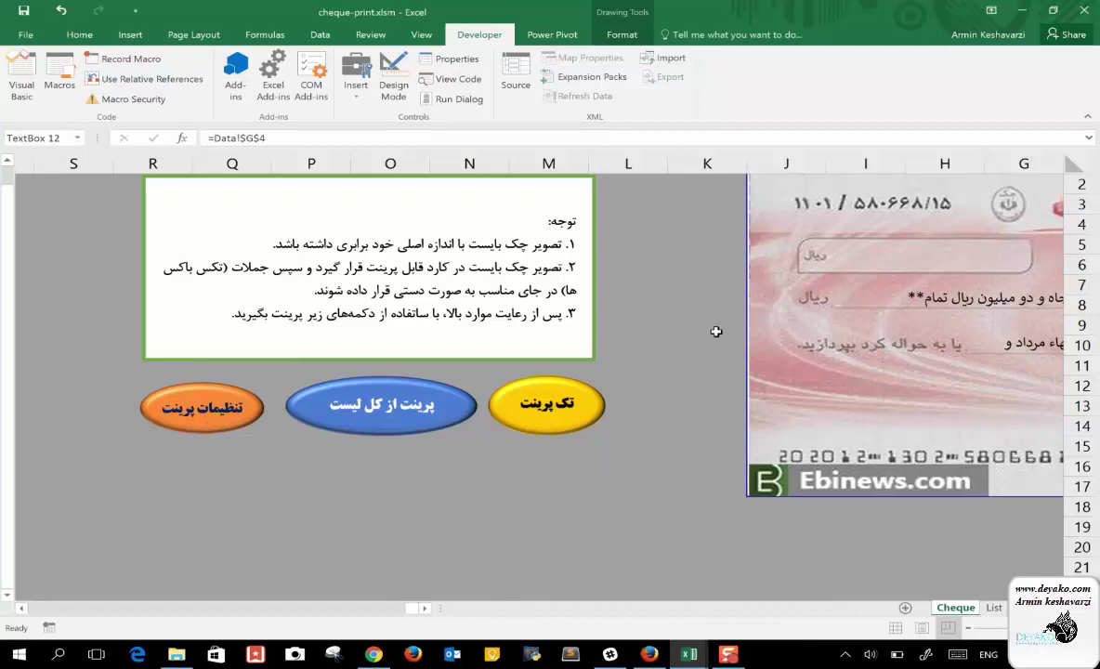
scroll(716, 332, right, 5)
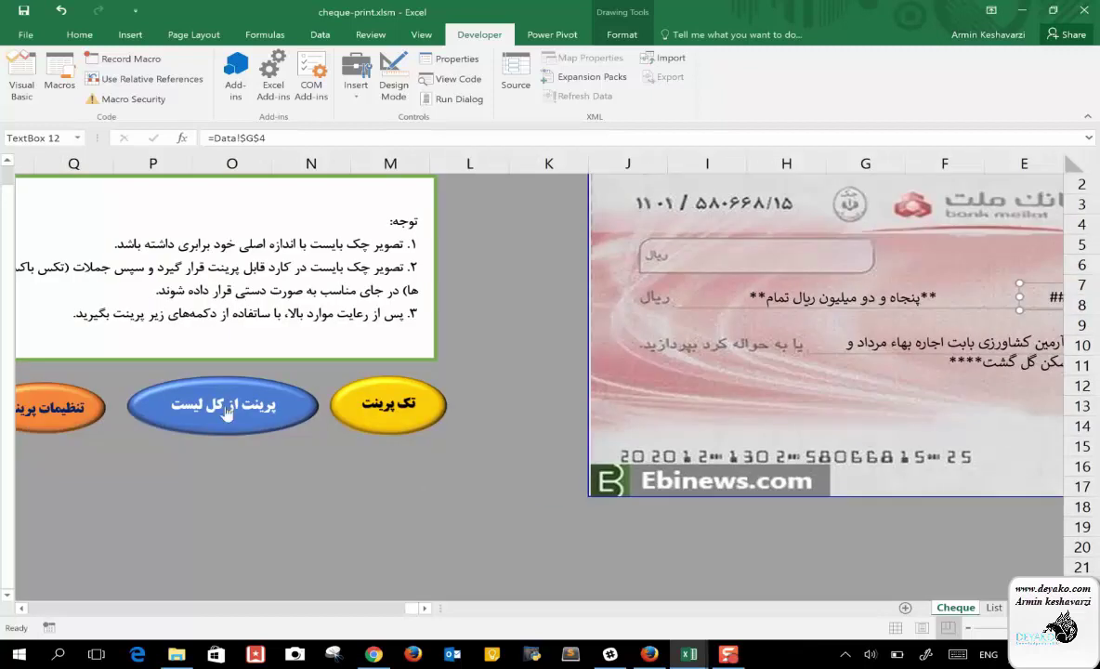
scroll(327, 464, left, 2)
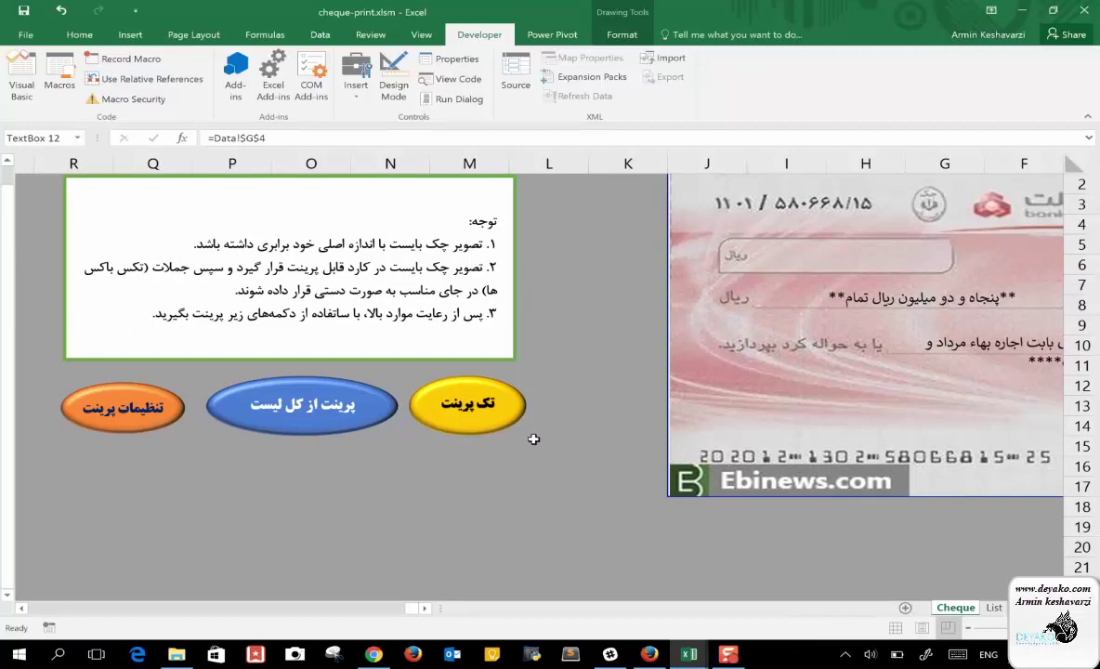
scroll(622, 407, right, 5)
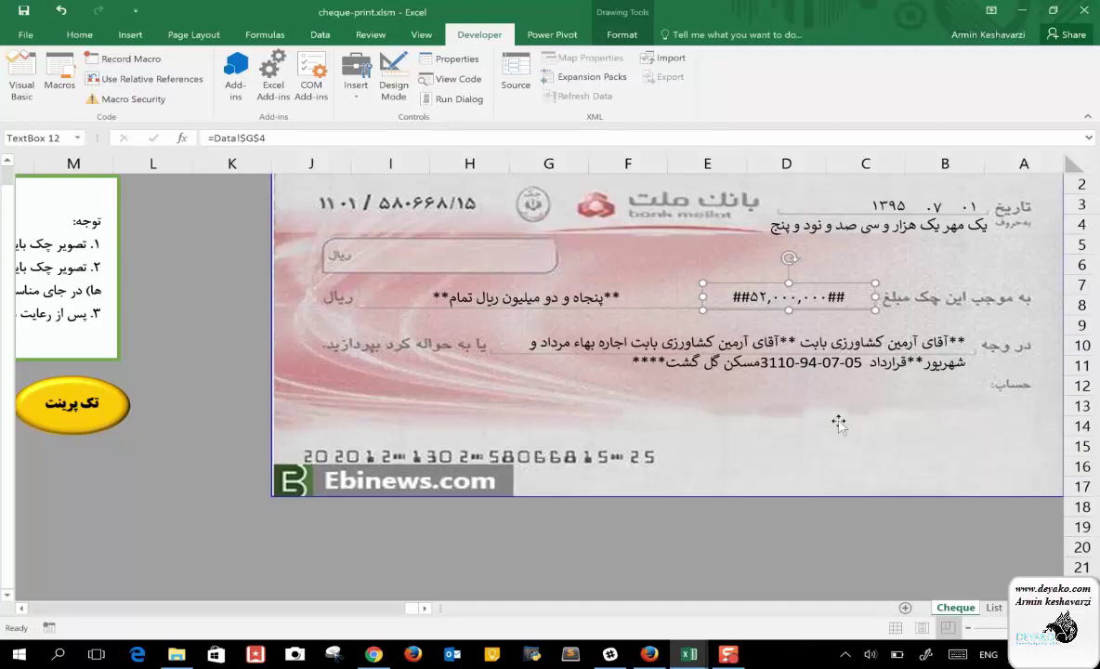
click(1027, 608)
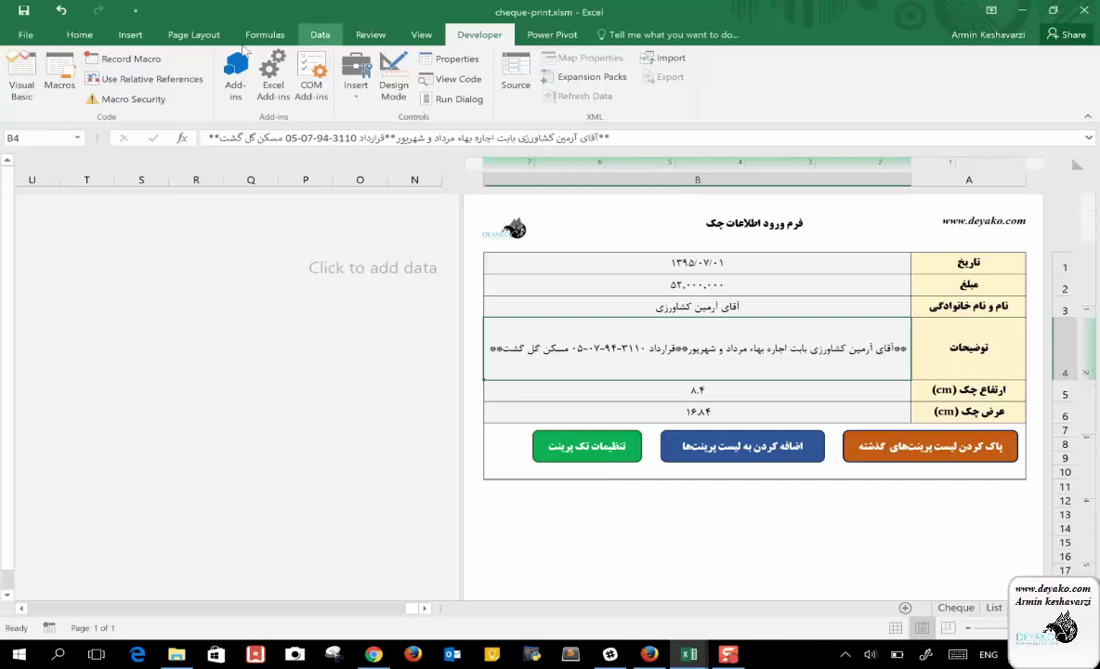
click(13, 74)
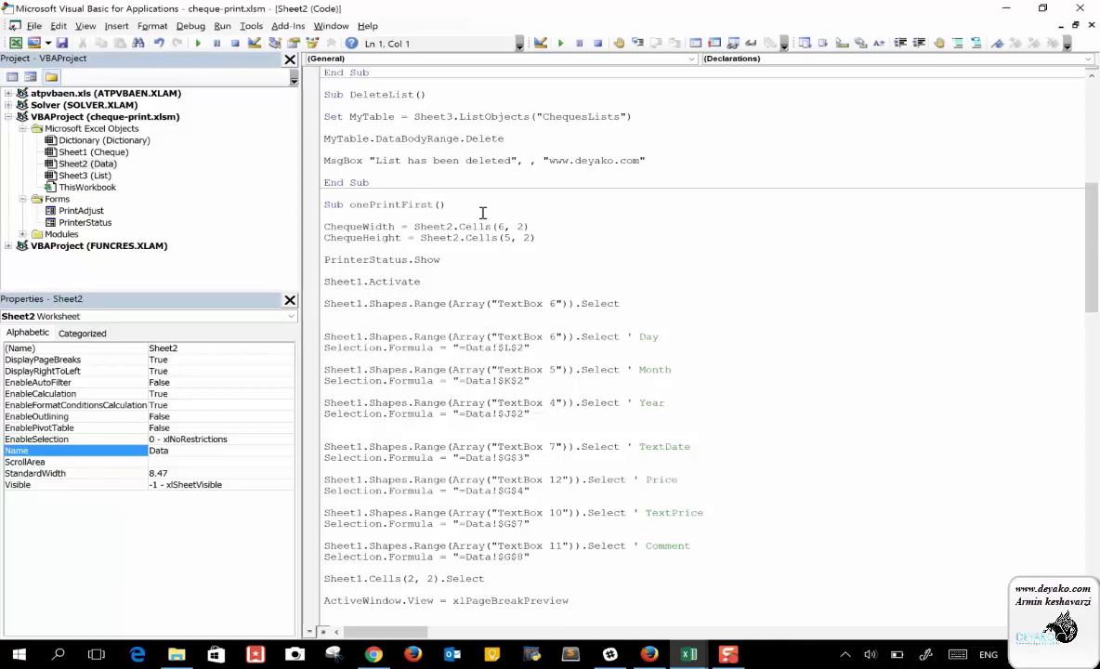
Step: Browse the Sheet2 (Data) code past the AddtoList and DeleteList procedures
scroll(483, 214, up, 6)
scroll(484, 215, up, 6)
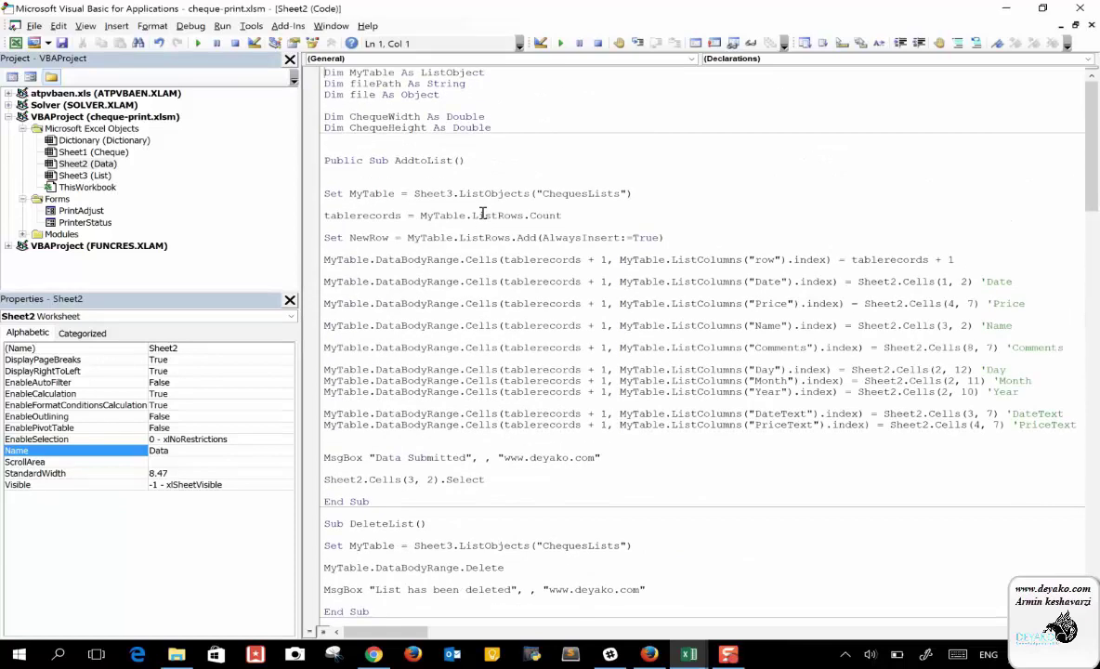
double_click(429, 161)
scroll(400, 418, down, 4)
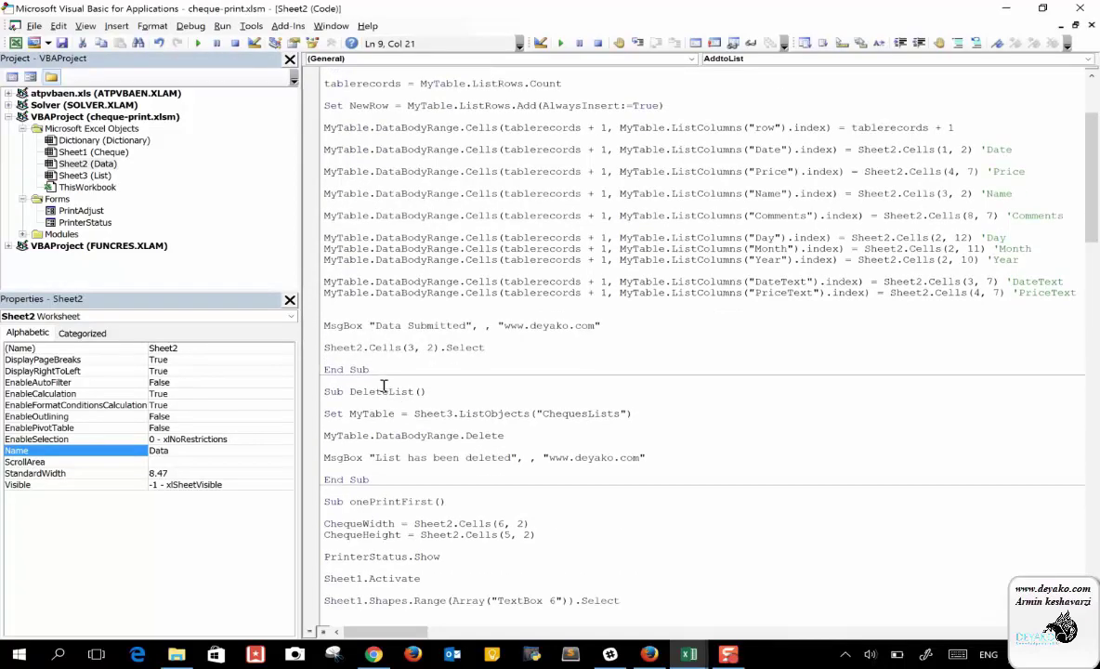
click(383, 385)
Step: Locate the onePrintFirst procedure and read through its code
scroll(383, 384, down, 3)
scroll(382, 385, down, 1)
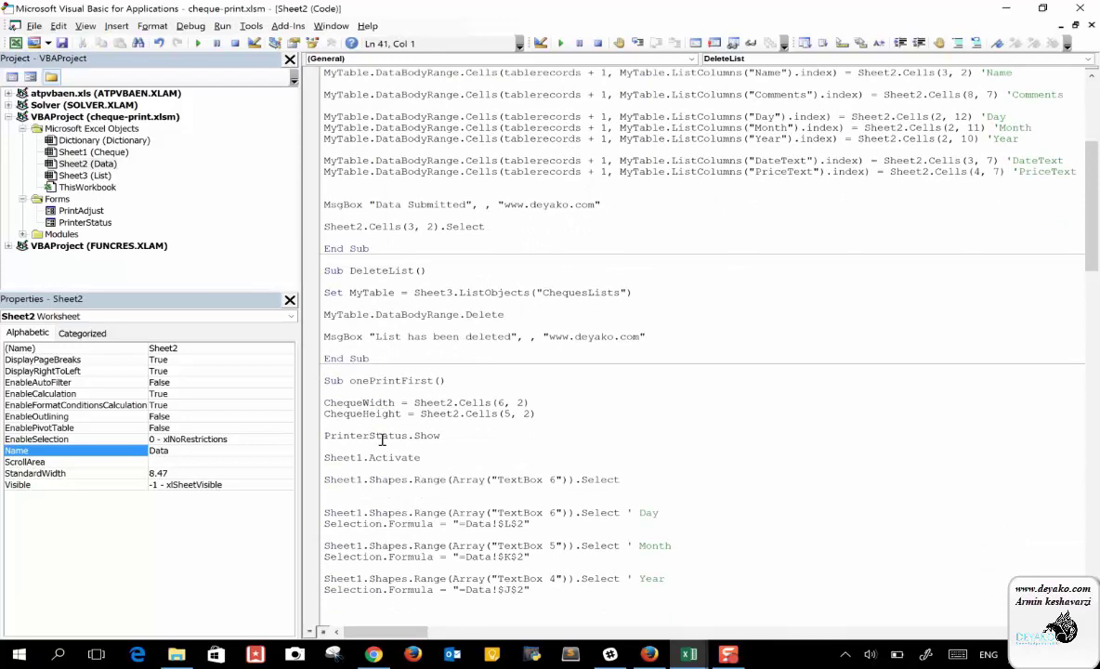
double_click(395, 382)
scroll(396, 383, down, 1)
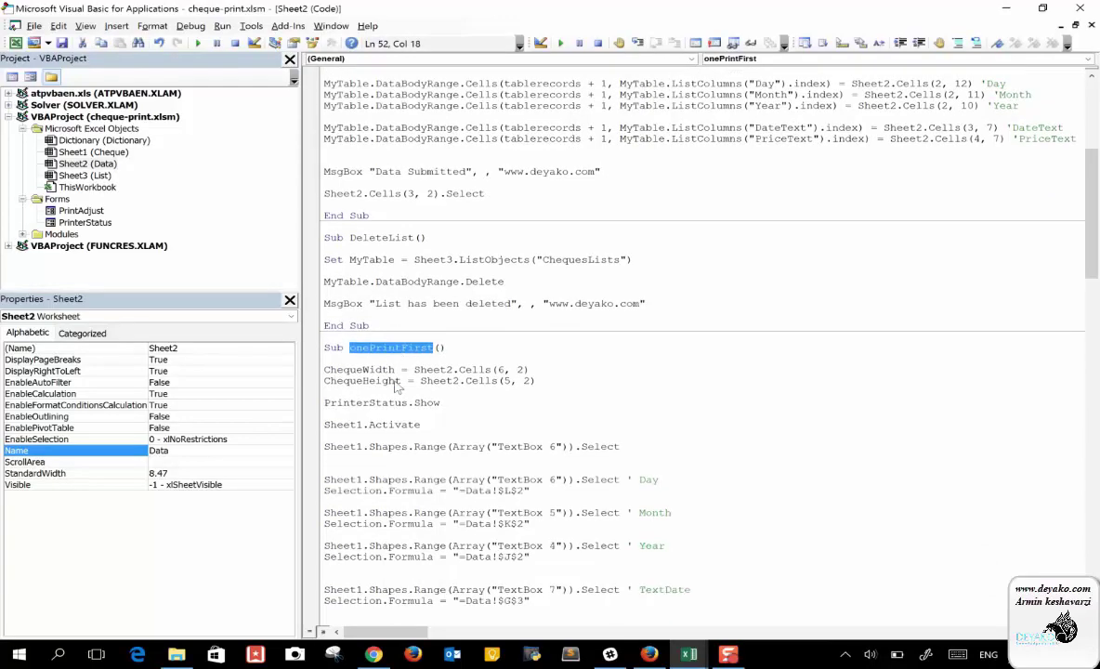
scroll(397, 388, down, 1)
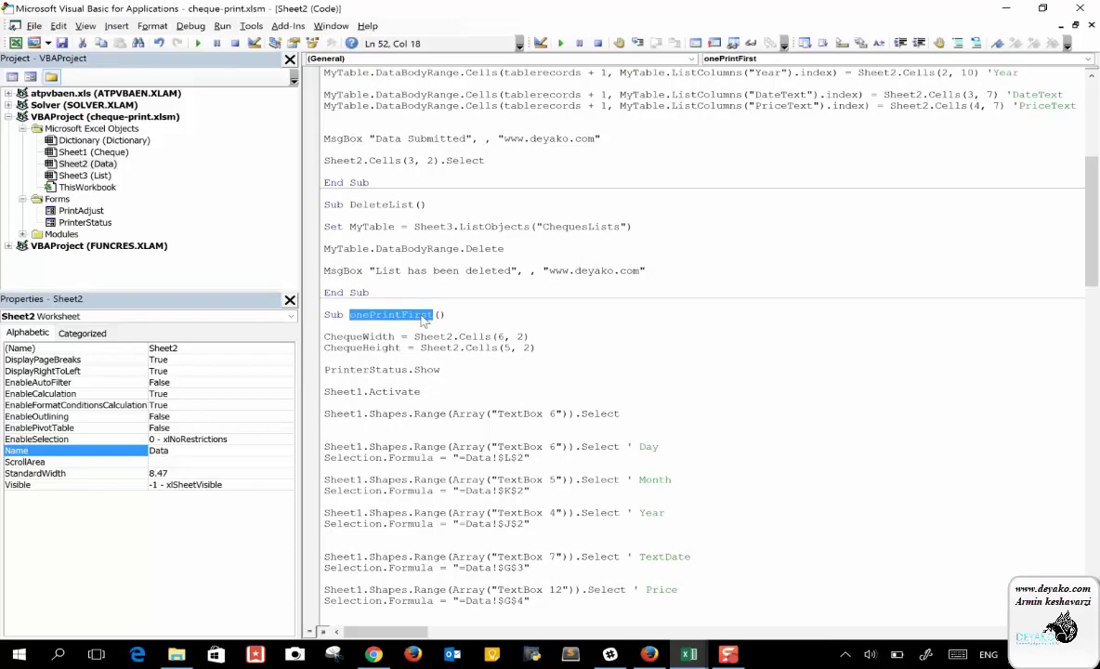
scroll(449, 373, down, 2)
scroll(449, 372, down, 2)
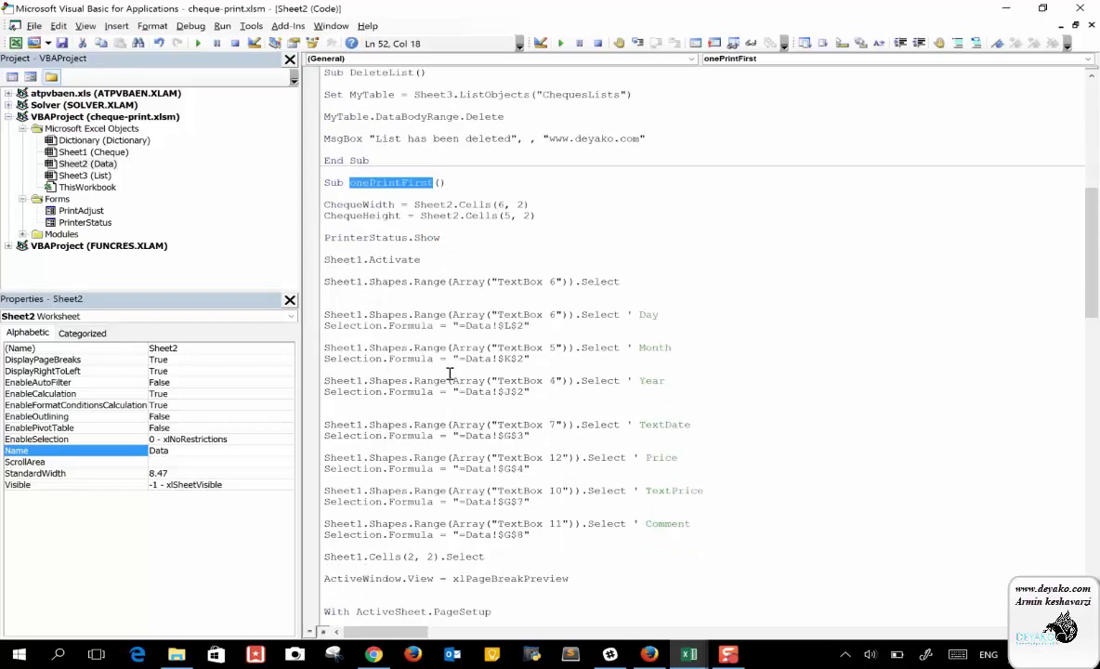
scroll(449, 372, down, 1)
scroll(449, 373, down, 1)
scroll(449, 373, up, 1)
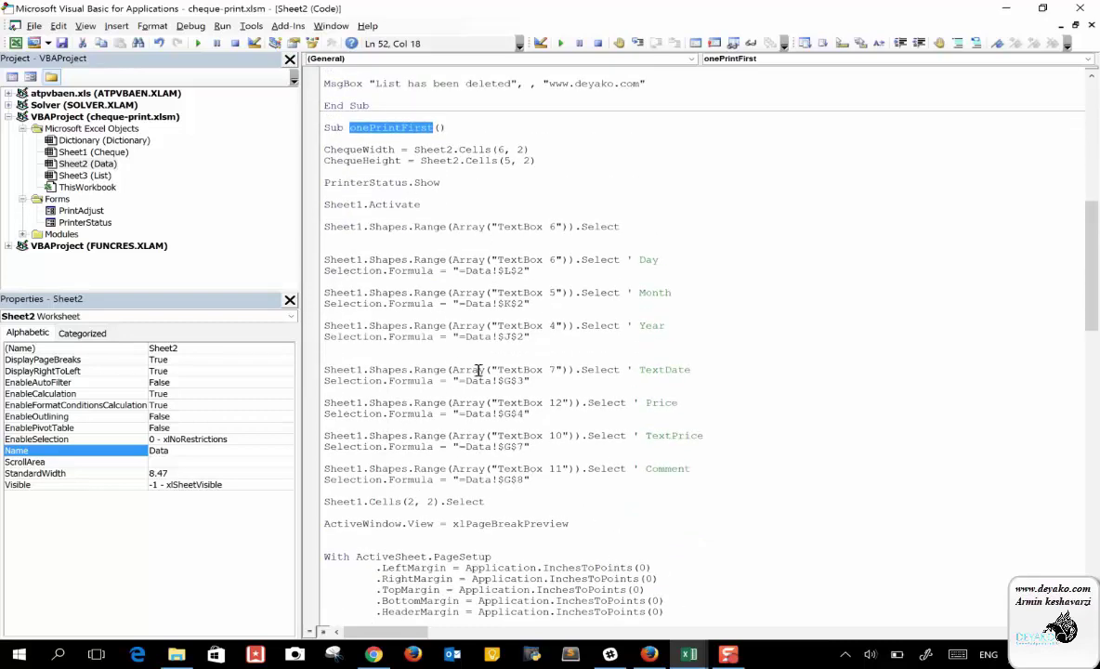
scroll(511, 300, down, 5)
scroll(479, 370, down, 7)
scroll(478, 370, down, 12)
scroll(478, 370, up, 12)
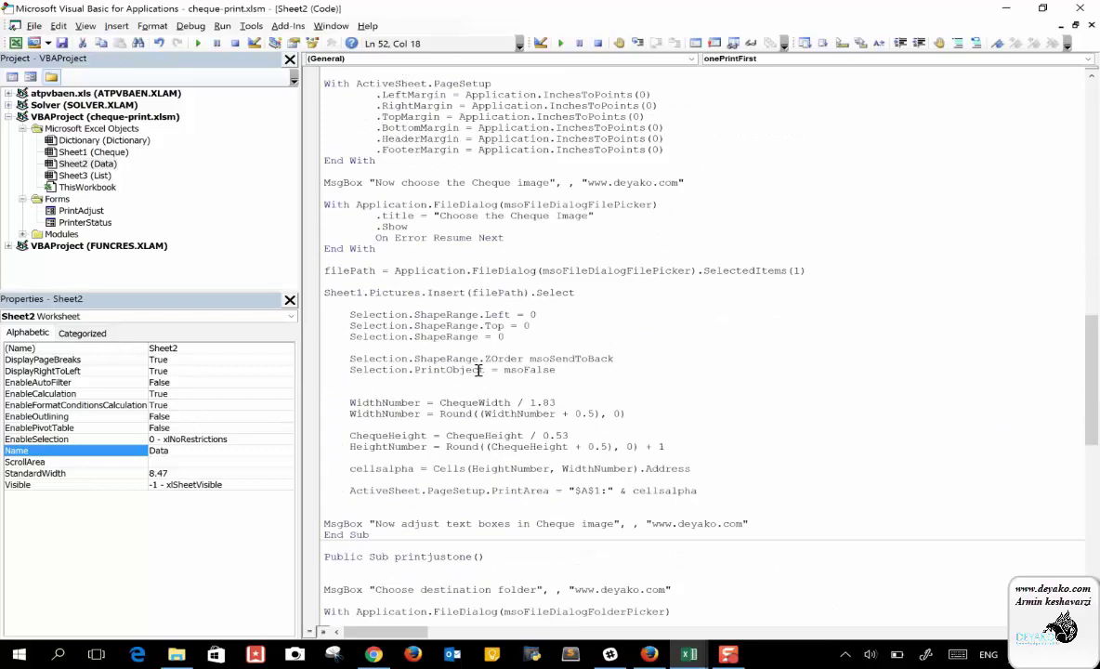
scroll(479, 370, up, 9)
scroll(479, 370, up, 11)
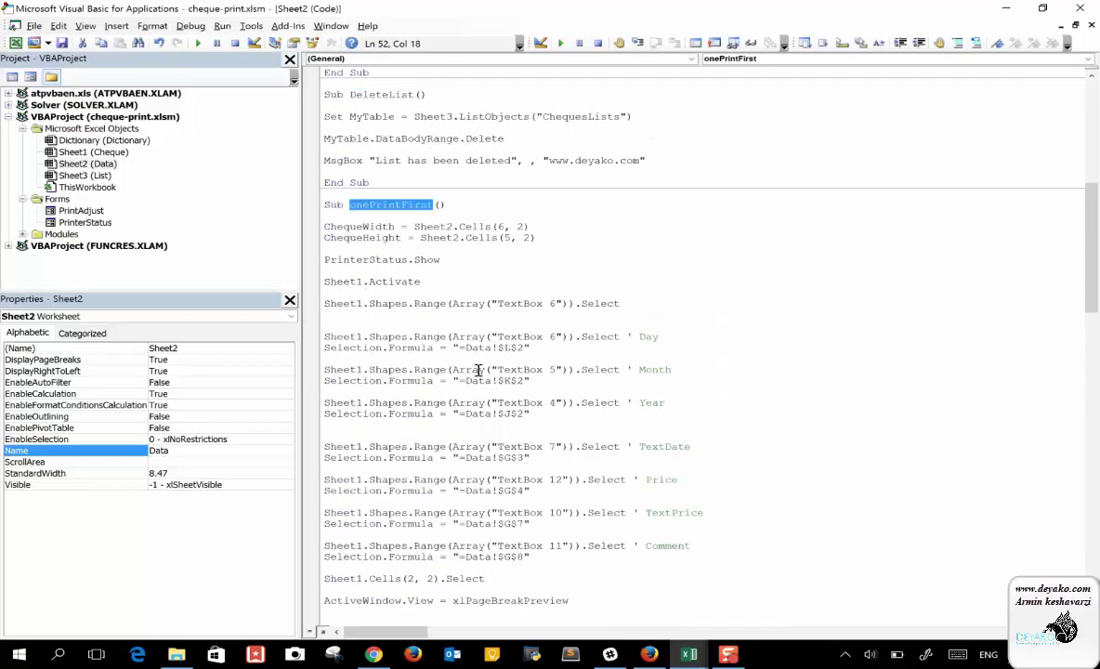
scroll(479, 370, up, 5)
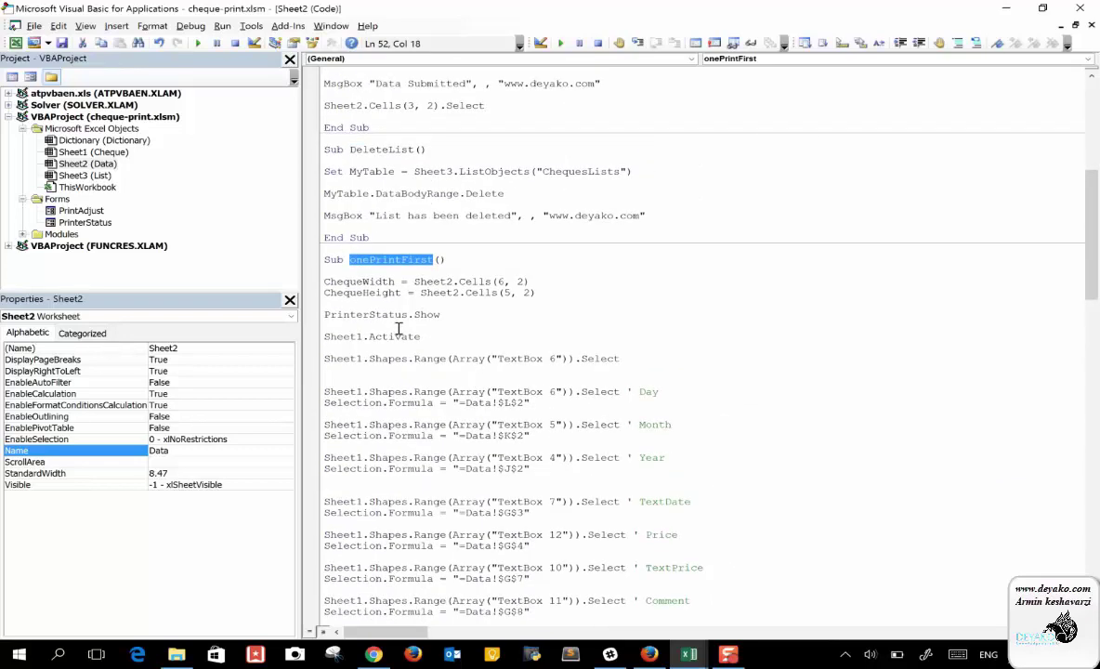
Step: Highlight ChequeWidth and ChequeHeight, read from Sheet2 cells (6, 2) and (5, 2)
click(359, 293)
double_click(359, 294)
double_click(346, 282)
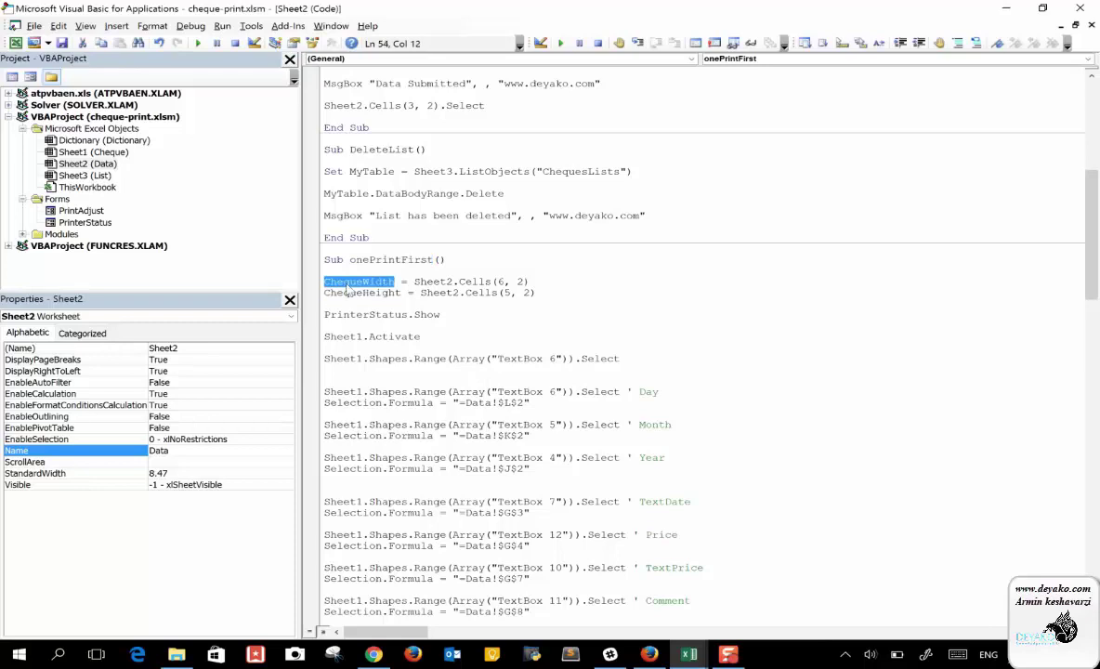
double_click(350, 294)
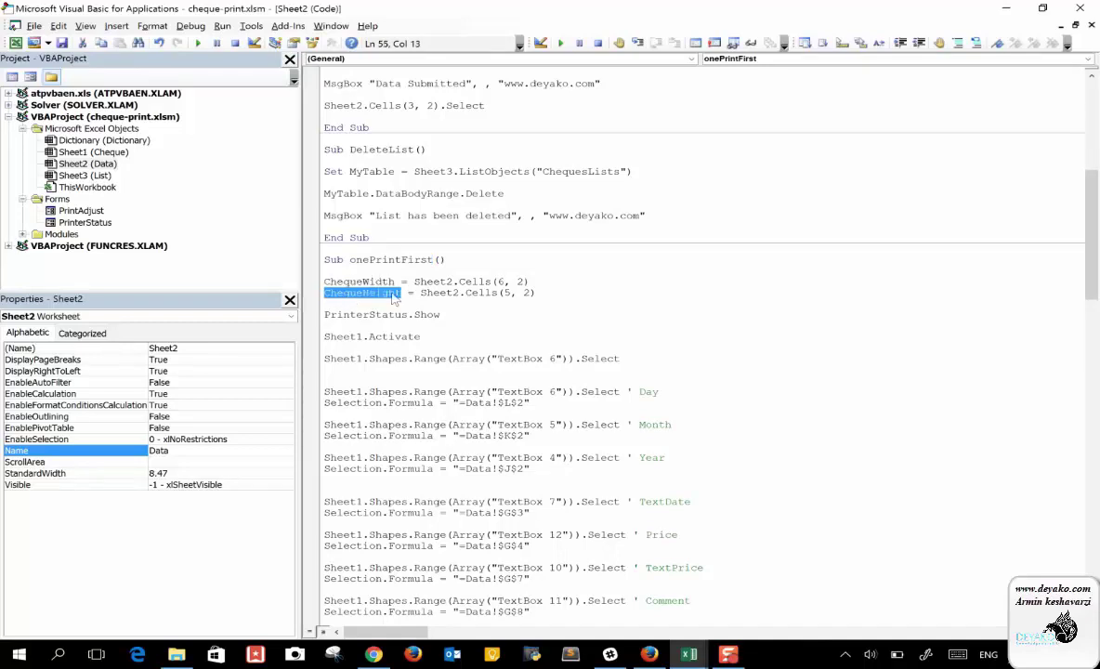
mouse_move(689, 654)
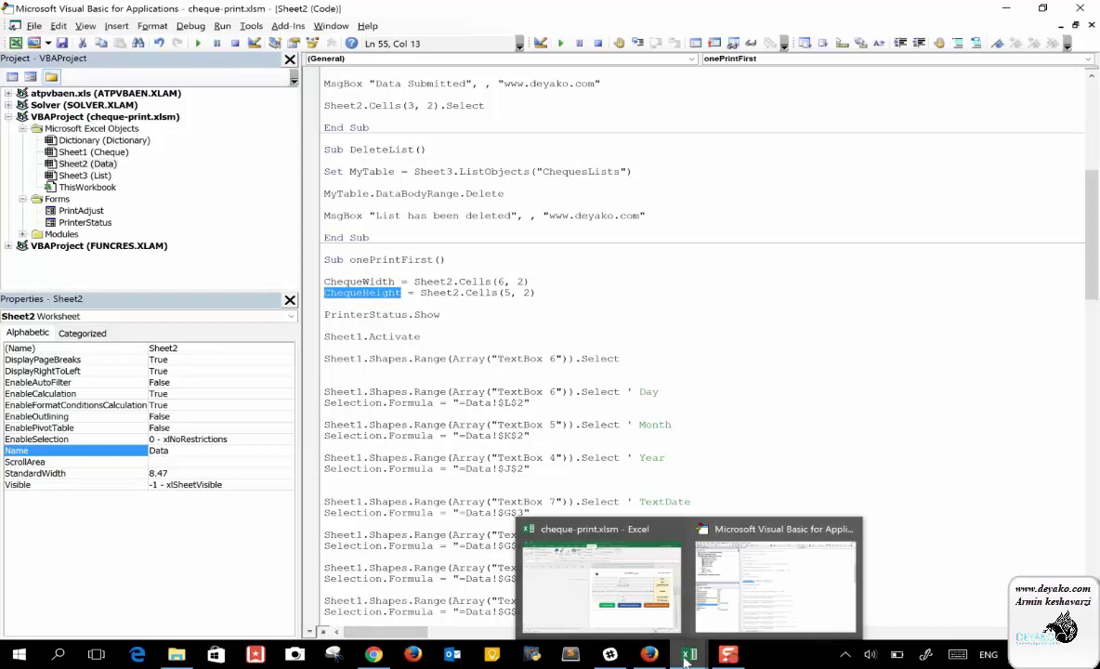
click(594, 521)
key(Return)
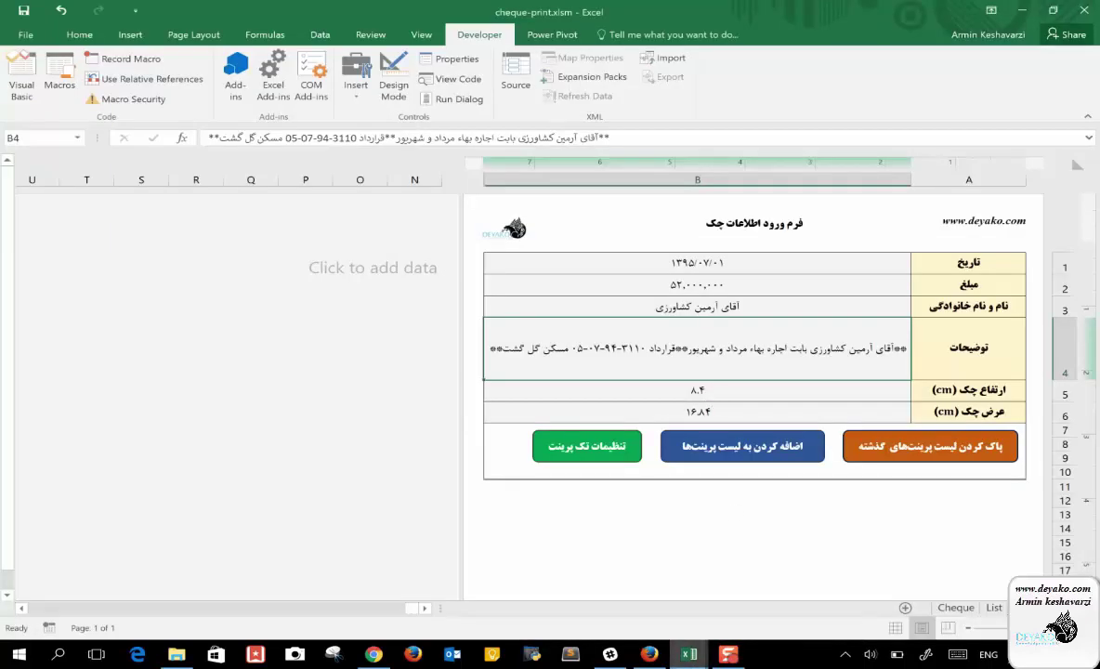
mouse_move(687, 654)
click(744, 557)
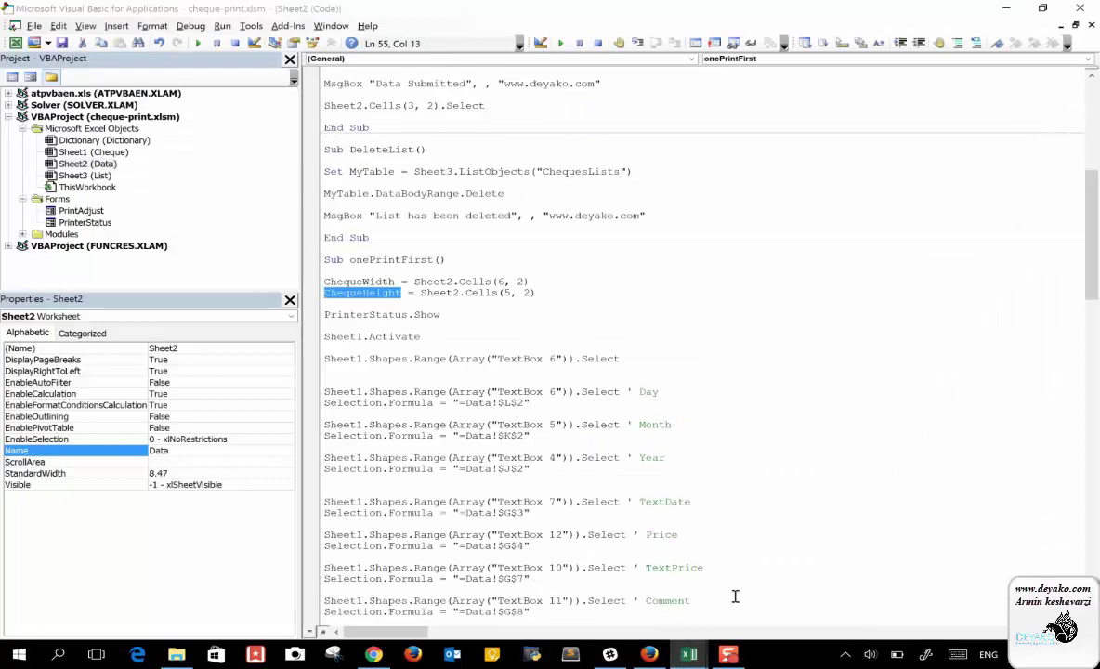
double_click(363, 315)
click(431, 316)
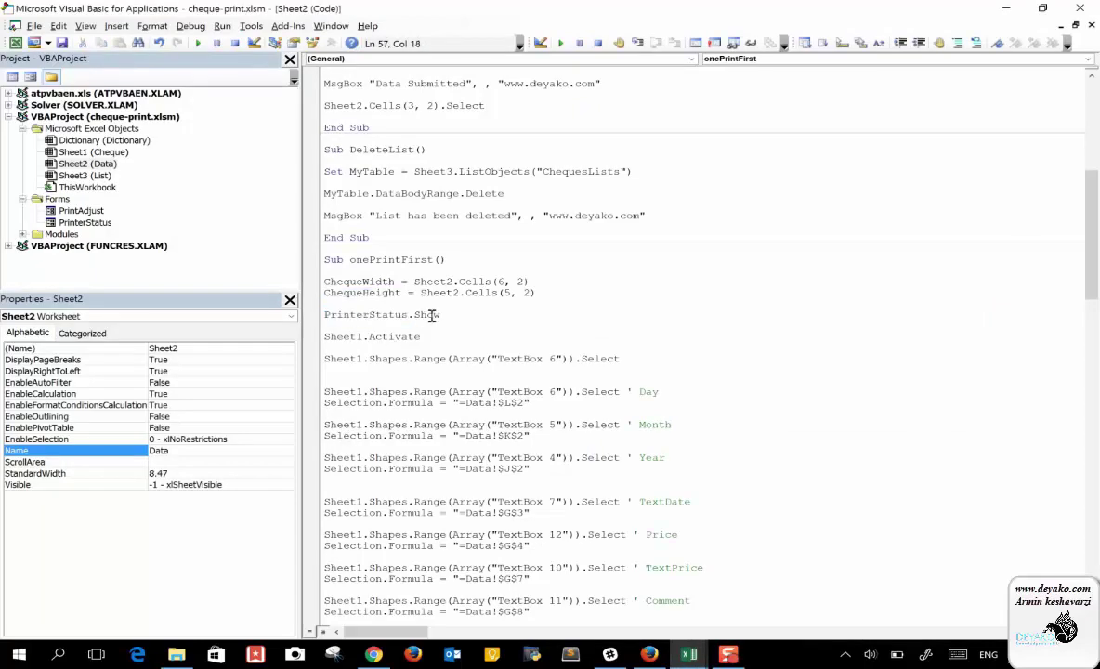
drag(441, 315, 321, 315)
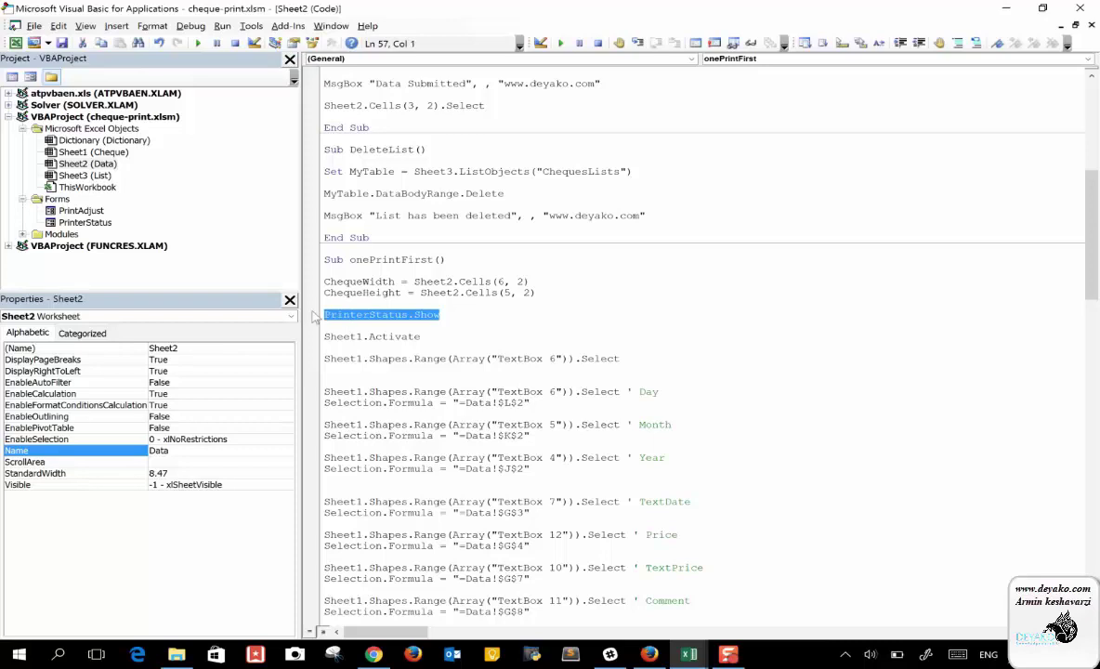
click(70, 213)
double_click(74, 223)
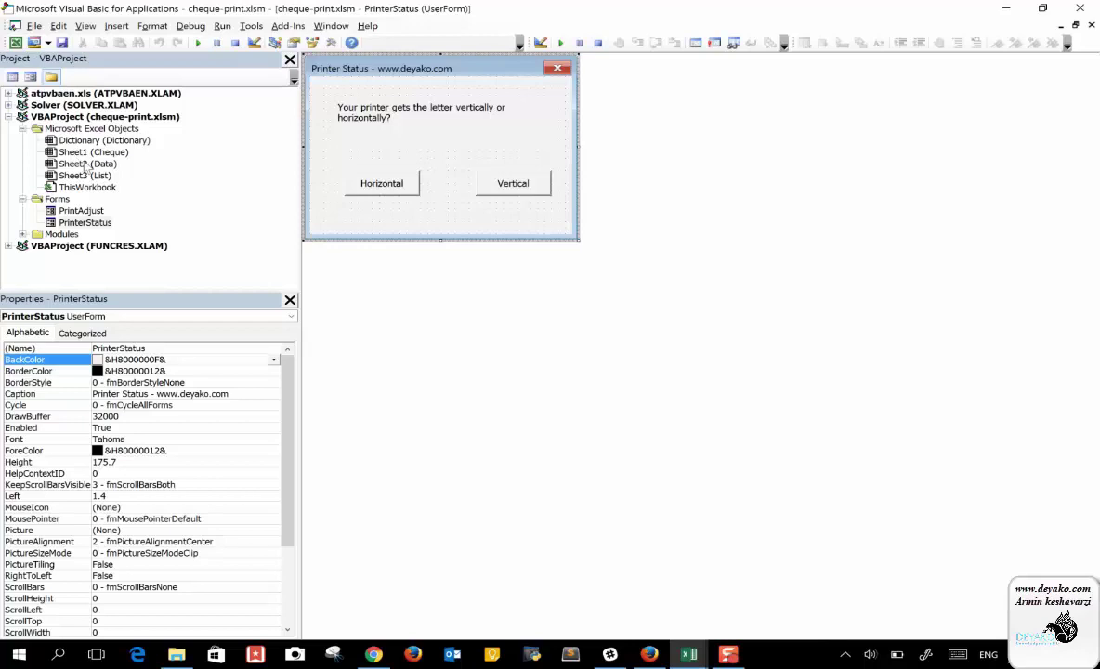
double_click(82, 165)
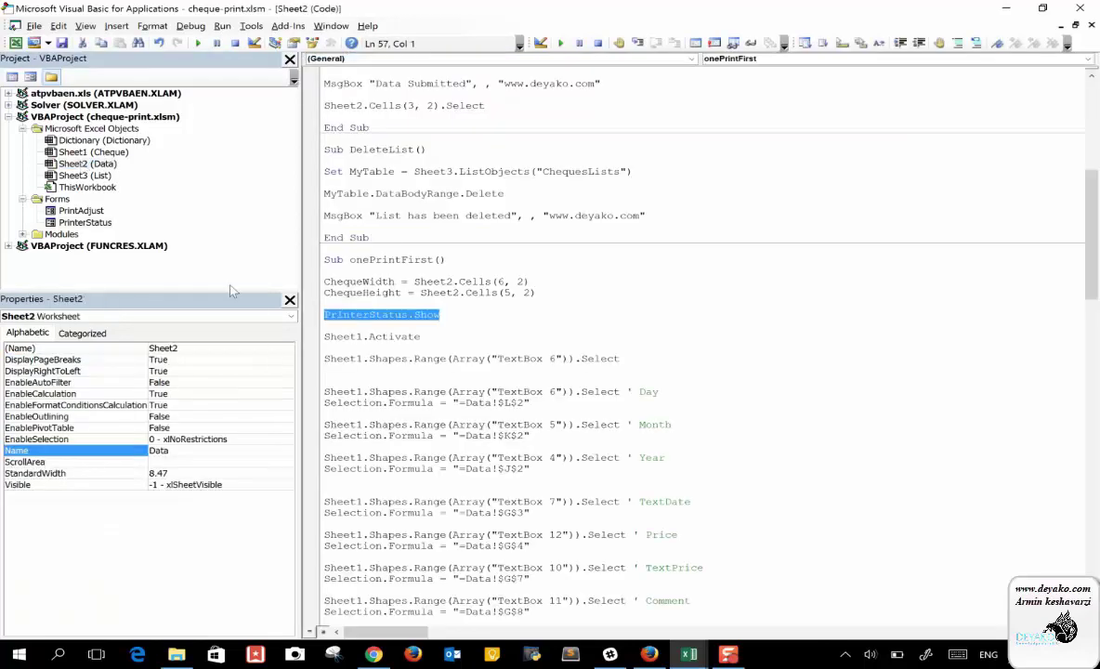
scroll(526, 430, down, 1)
scroll(526, 431, down, 1)
scroll(526, 430, down, 3)
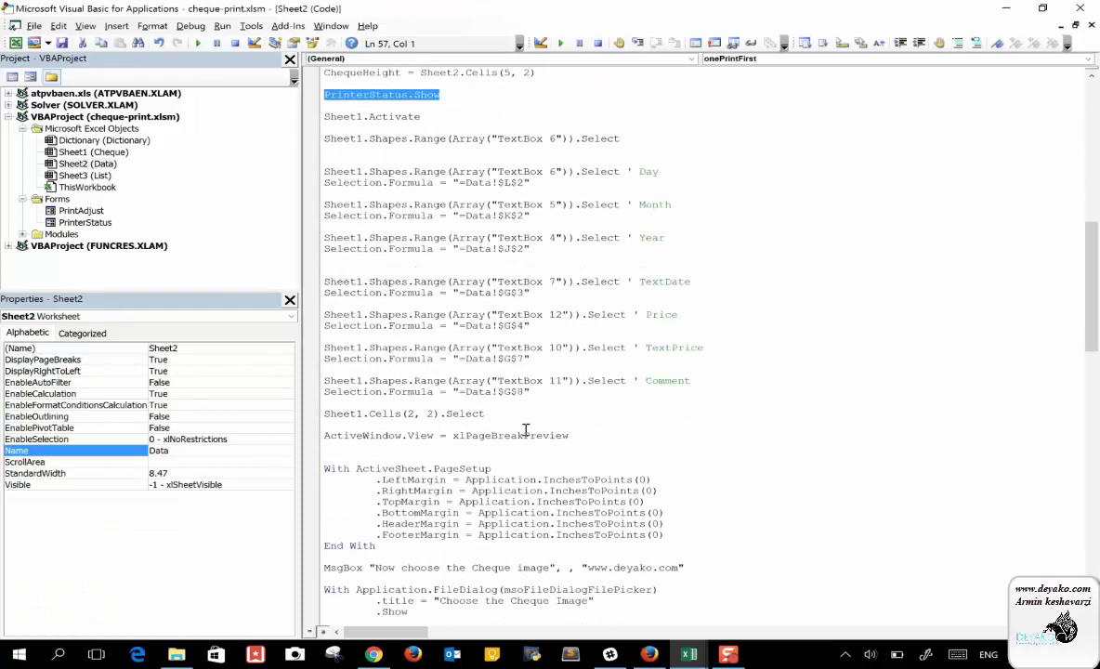
scroll(526, 430, down, 5)
scroll(526, 430, down, 4)
scroll(526, 430, up, 10)
scroll(526, 430, up, 5)
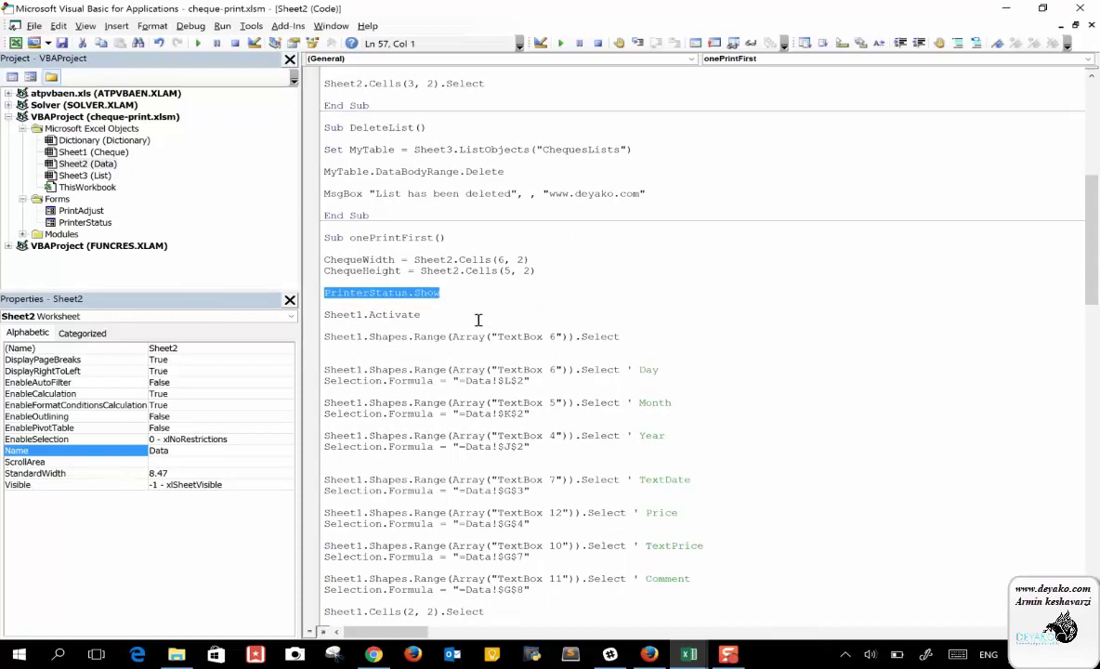
scroll(502, 362, down, 5)
scroll(513, 379, down, 4)
scroll(514, 378, down, 2)
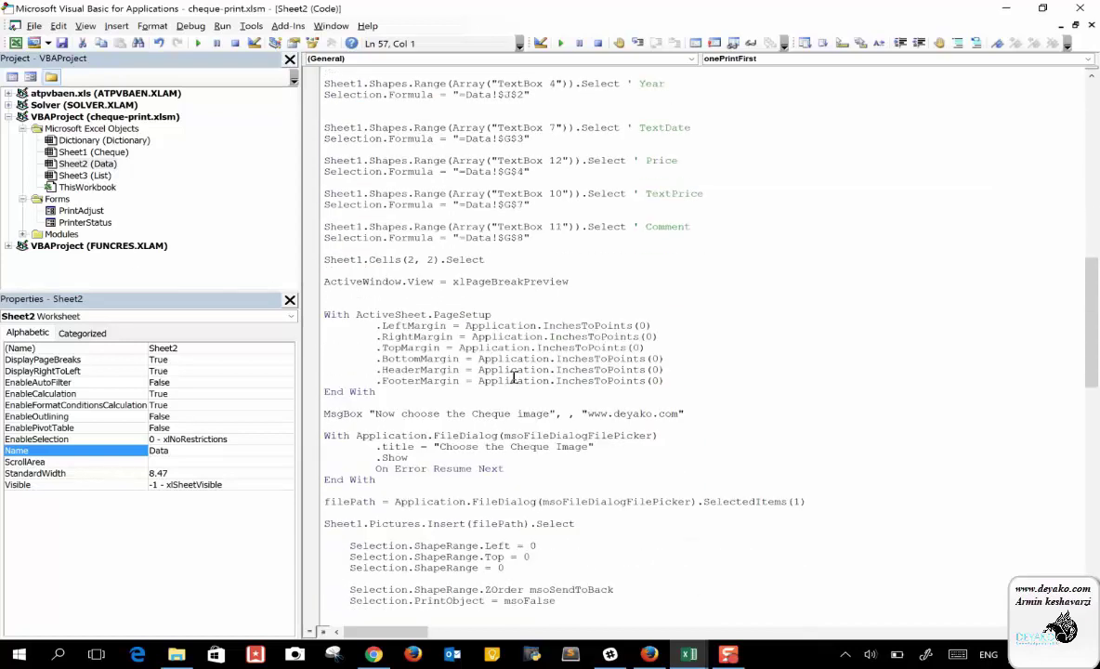
scroll(513, 379, down, 4)
scroll(514, 378, down, 3)
scroll(514, 378, up, 10)
scroll(514, 378, up, 2)
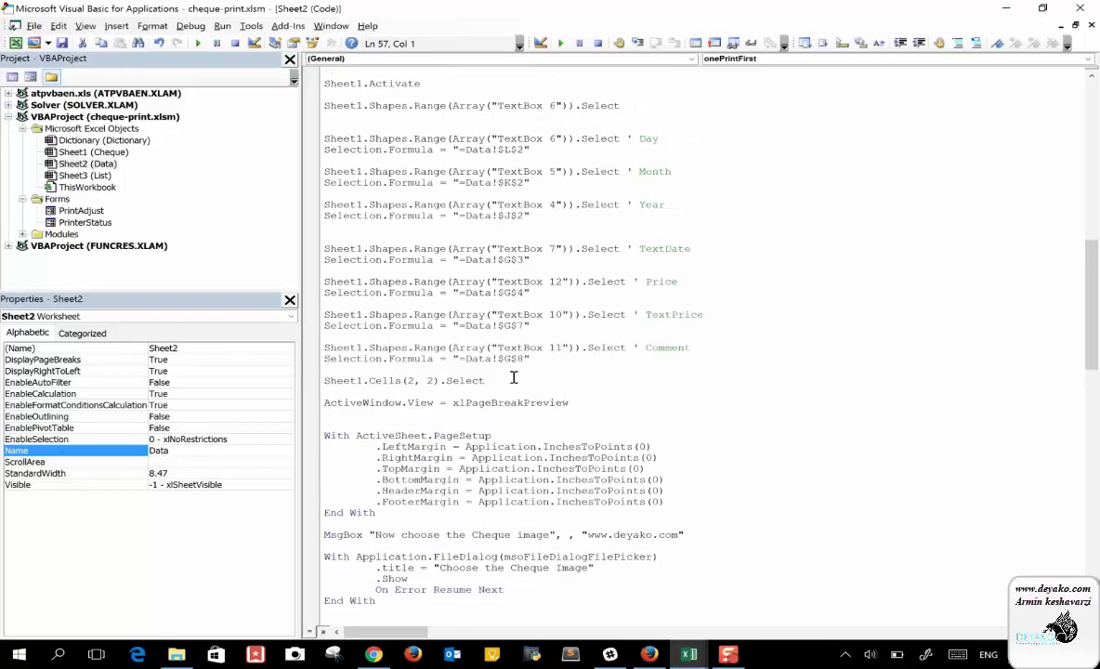
scroll(514, 378, up, 5)
scroll(514, 378, up, 2)
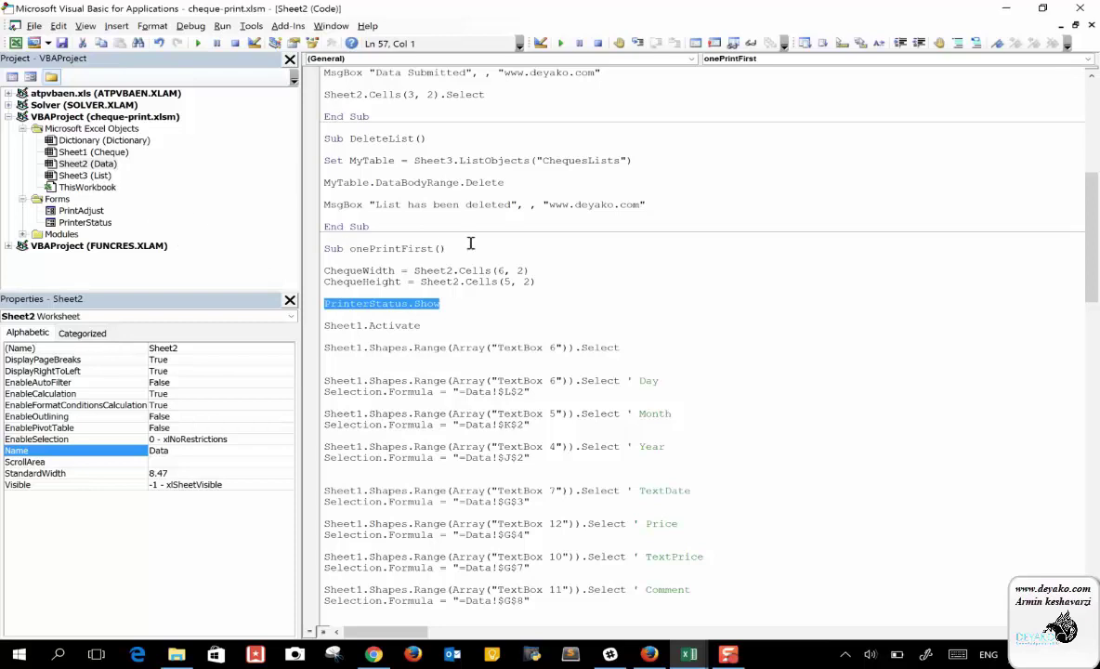
Step: Switch back to Excel from the taskbar and create blank workbook Book1
click(689, 654)
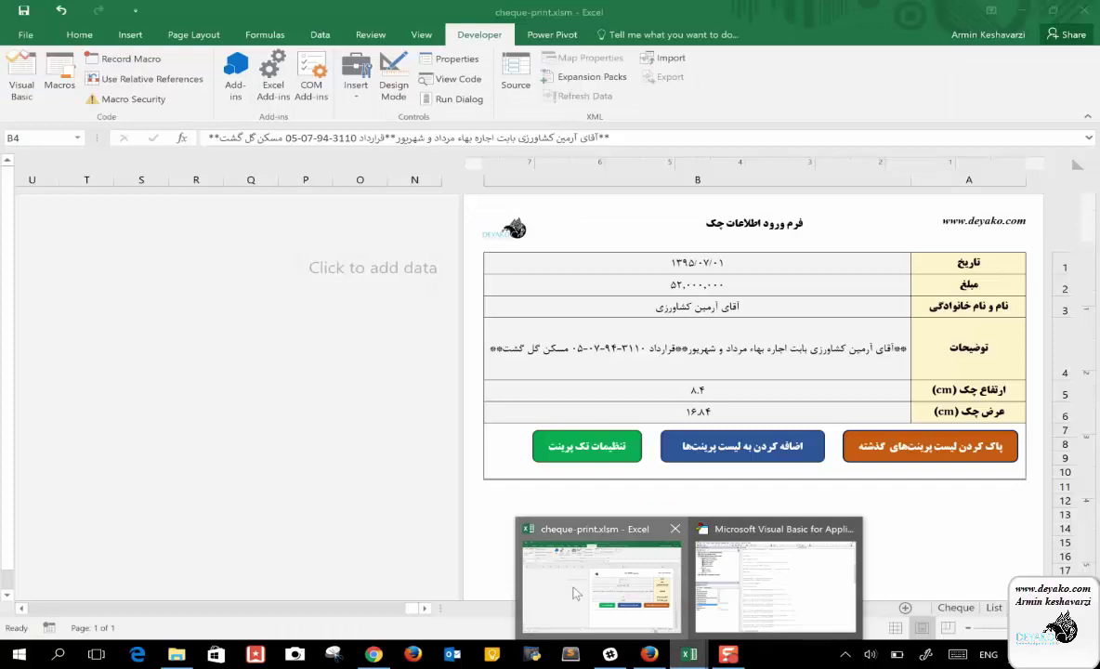
click(576, 593)
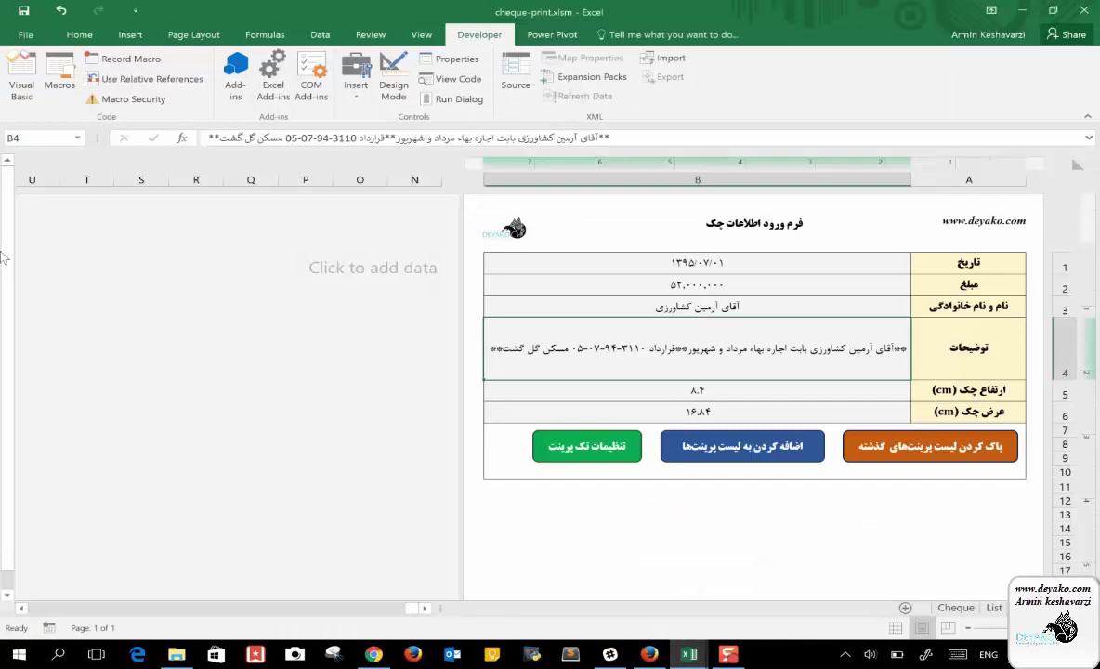
click(27, 36)
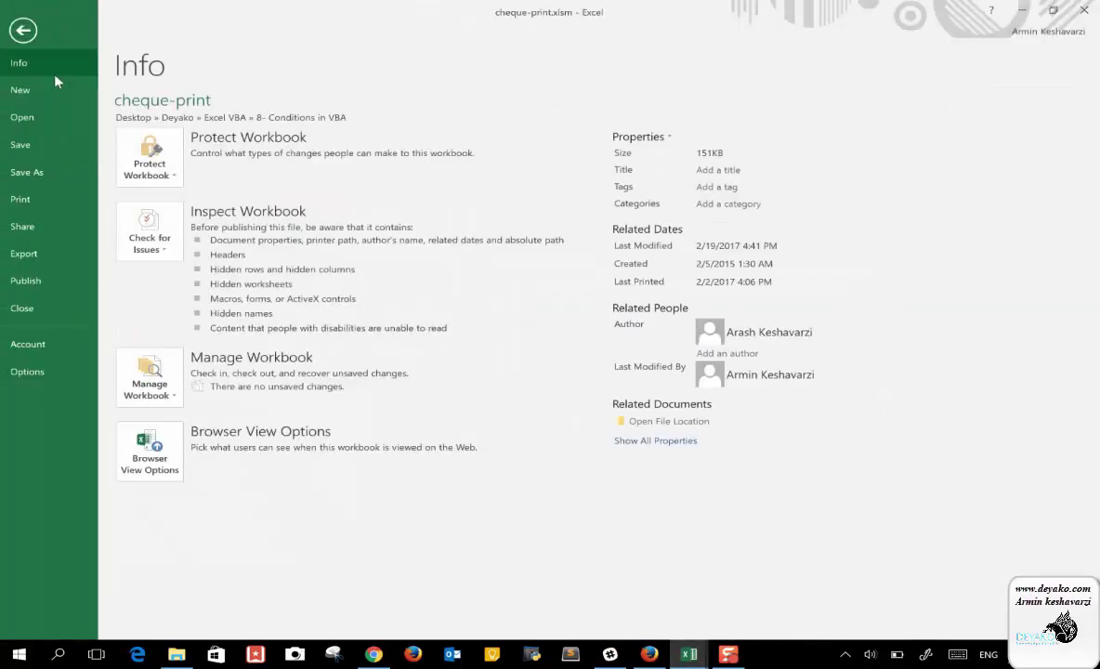
click(37, 93)
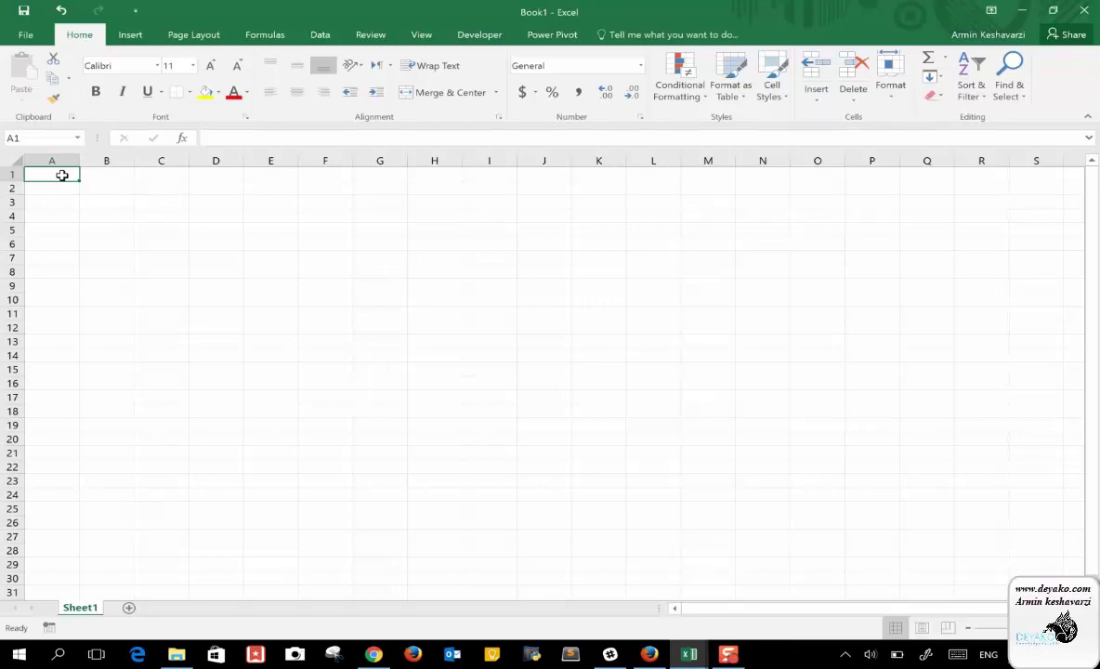
Step: Enter 'User Desicion' in A1 and give A1:B1 a light gold fill with an outside border
text(User)
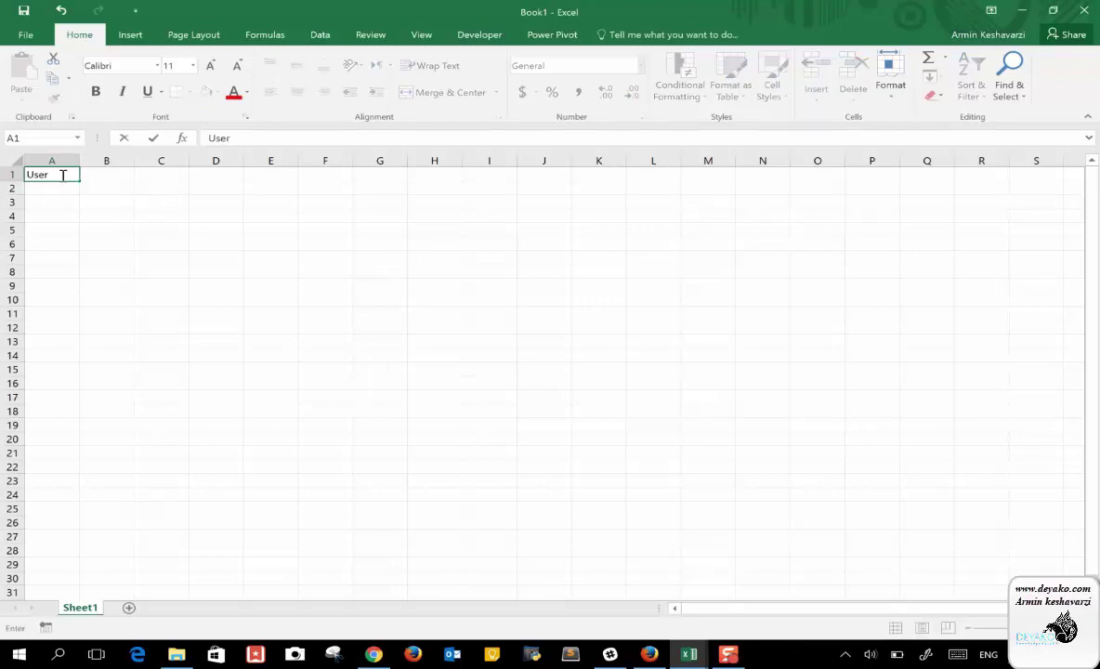
text( Desi)
text(cion)
key(Return)
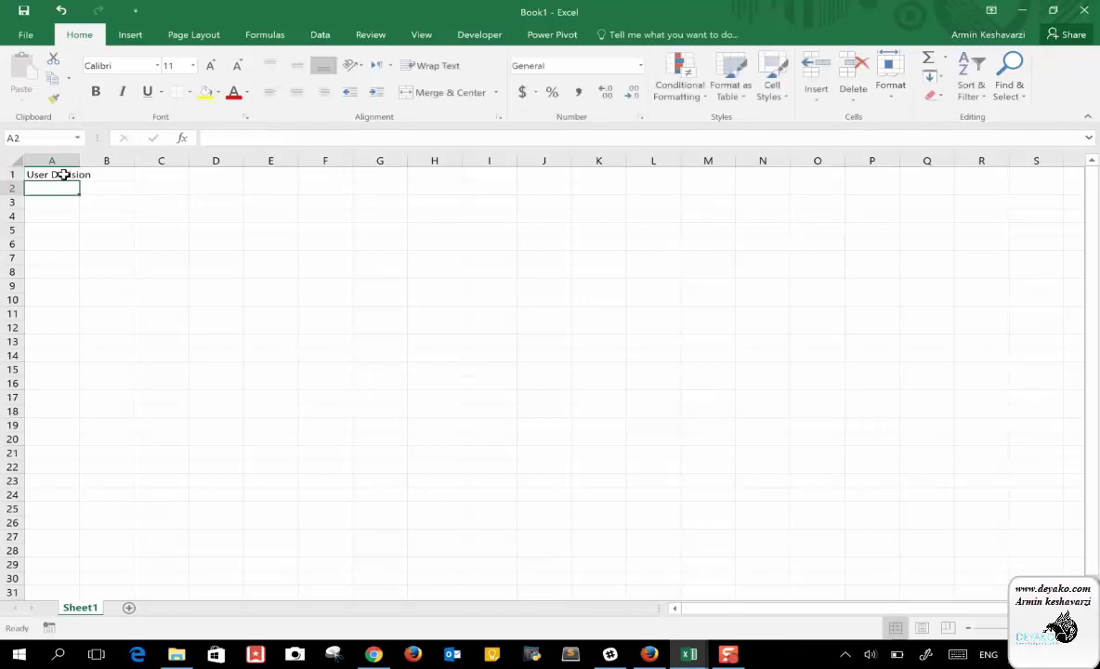
mouse_move(79, 160)
mouse_down()
mouse_move(93, 160)
mouse_move(73, 172)
mouse_up()
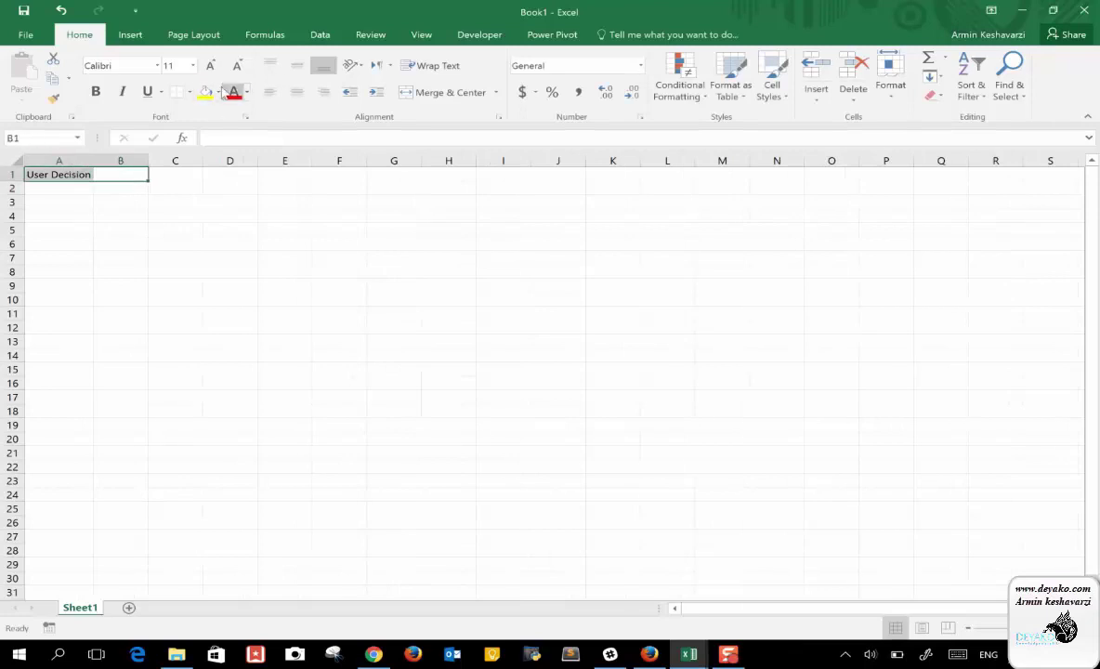
click(217, 92)
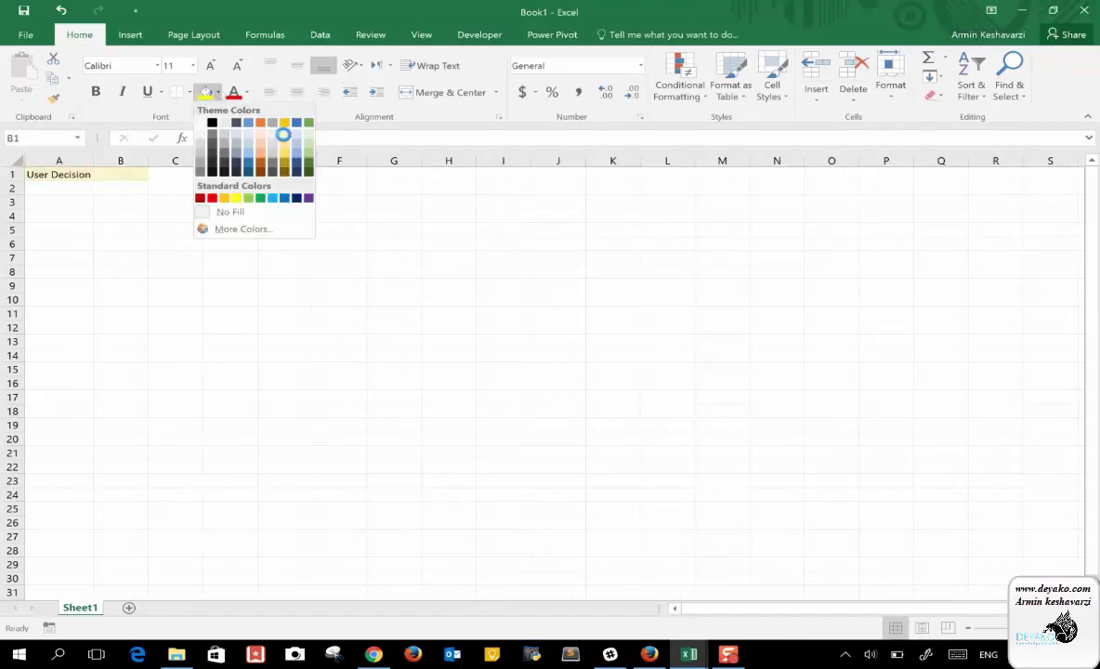
click(284, 132)
click(190, 92)
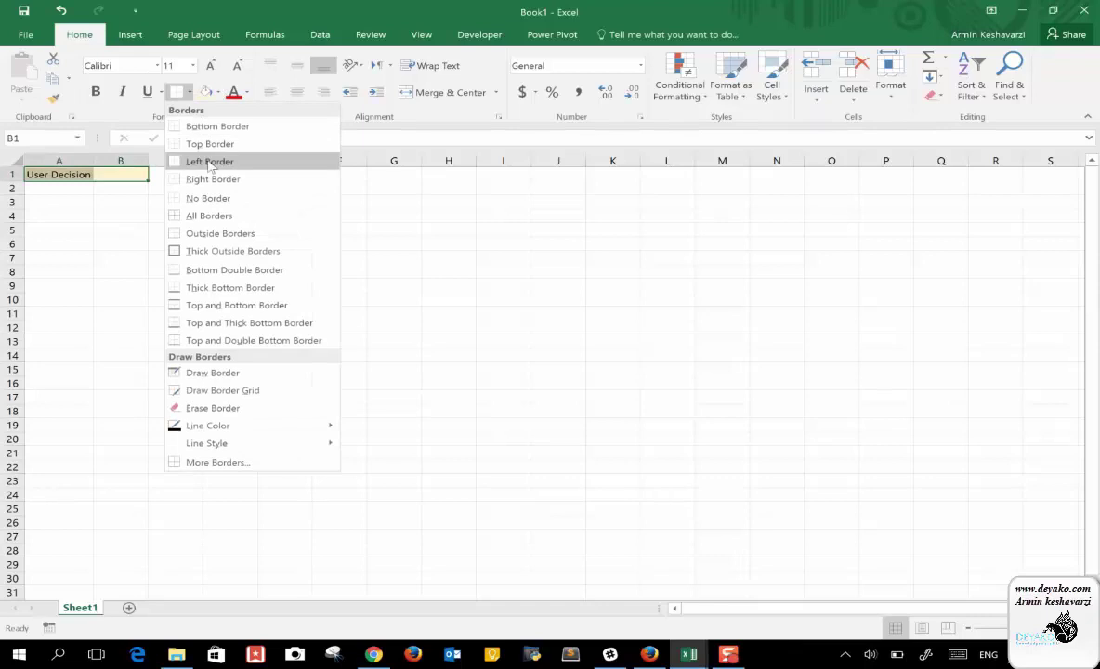
click(208, 234)
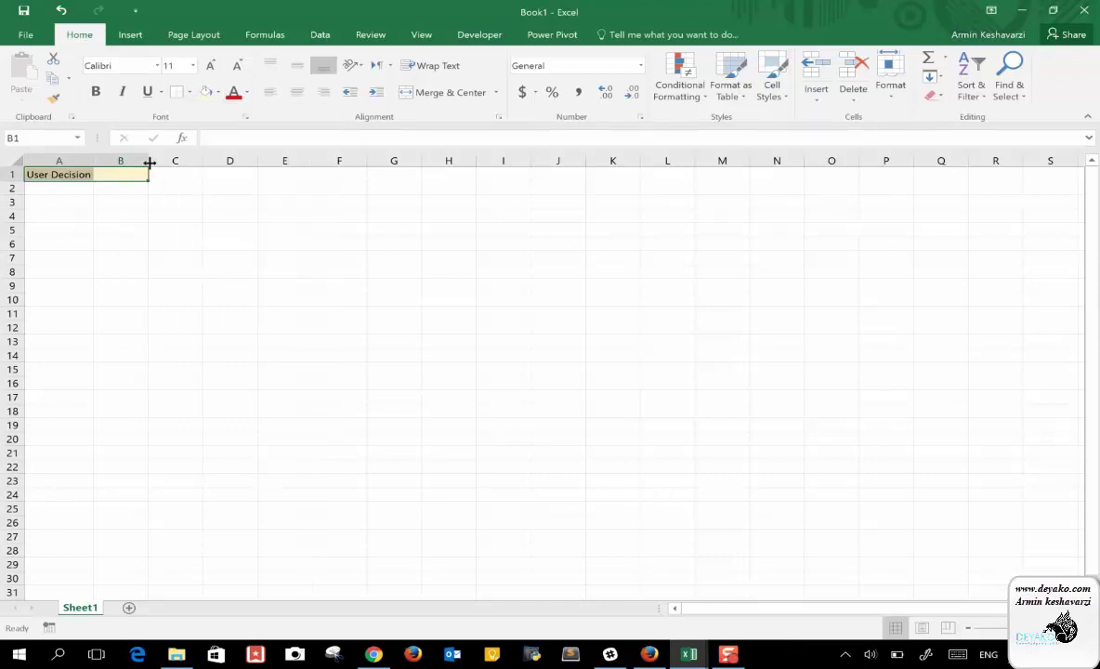
Step: Widen columns A and B, correct the A1 label to 'User Decision is', and select B1
drag(149, 163, 214, 167)
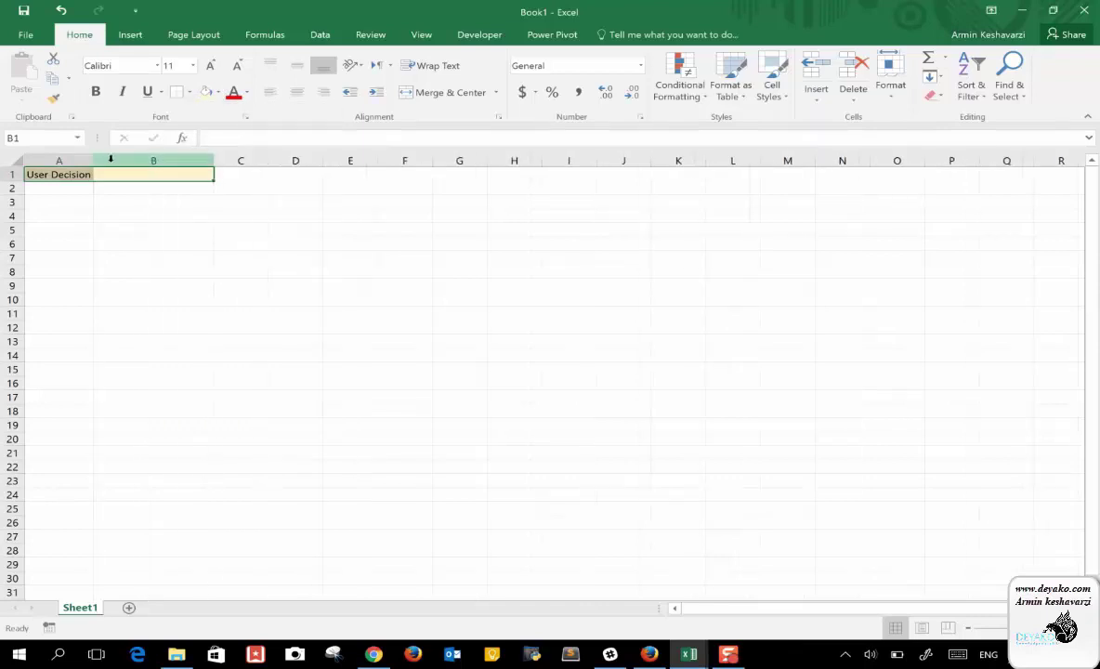
drag(93, 162, 135, 162)
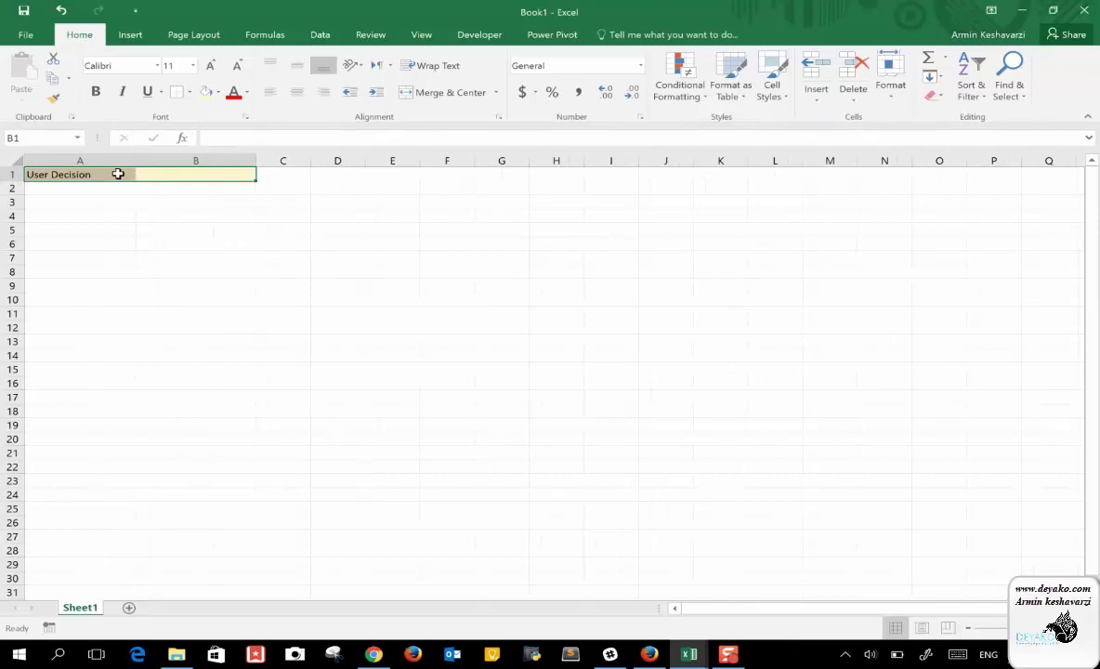
double_click(119, 174)
text(is)
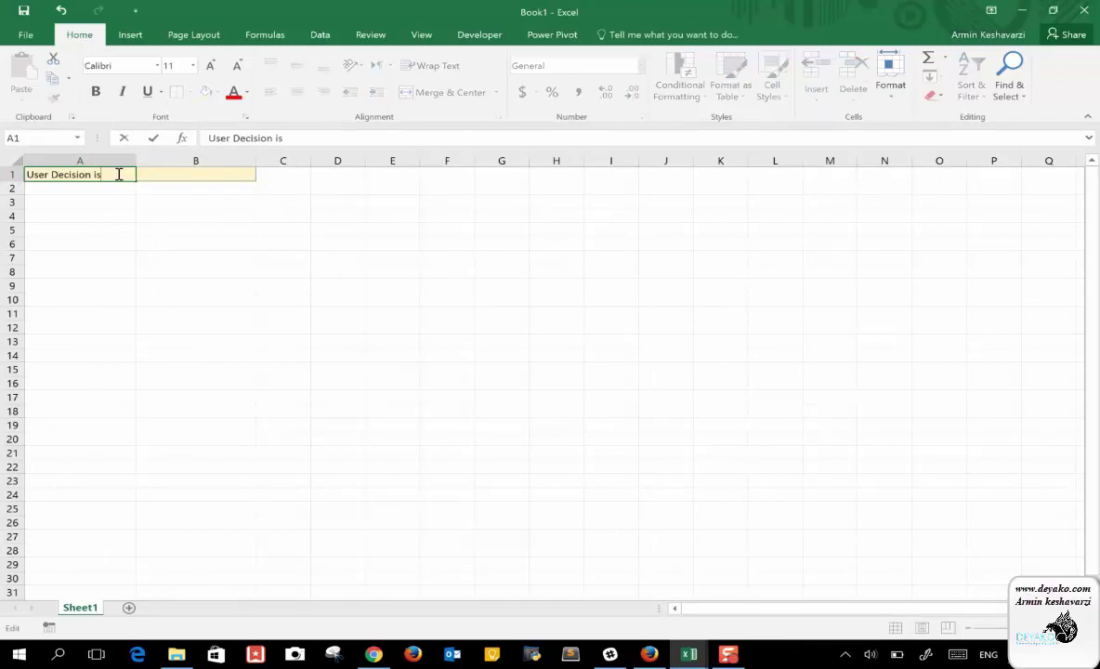
key(Return)
click(191, 174)
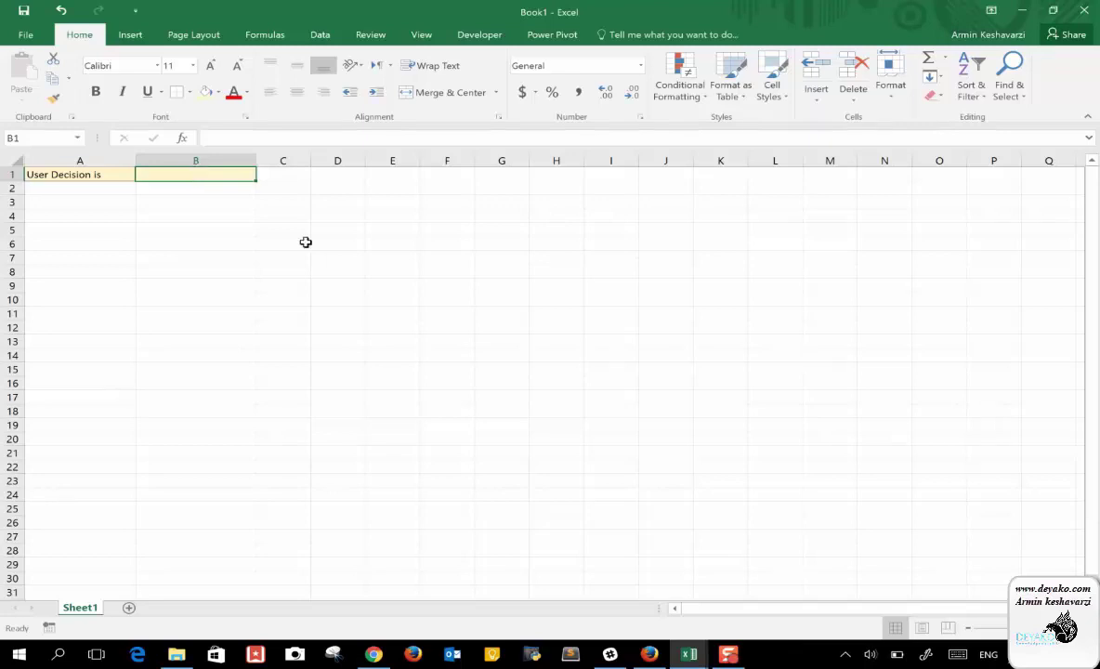
Step: Open the VBA editor and insert a blank UserForm1 into the Book1 project
click(475, 35)
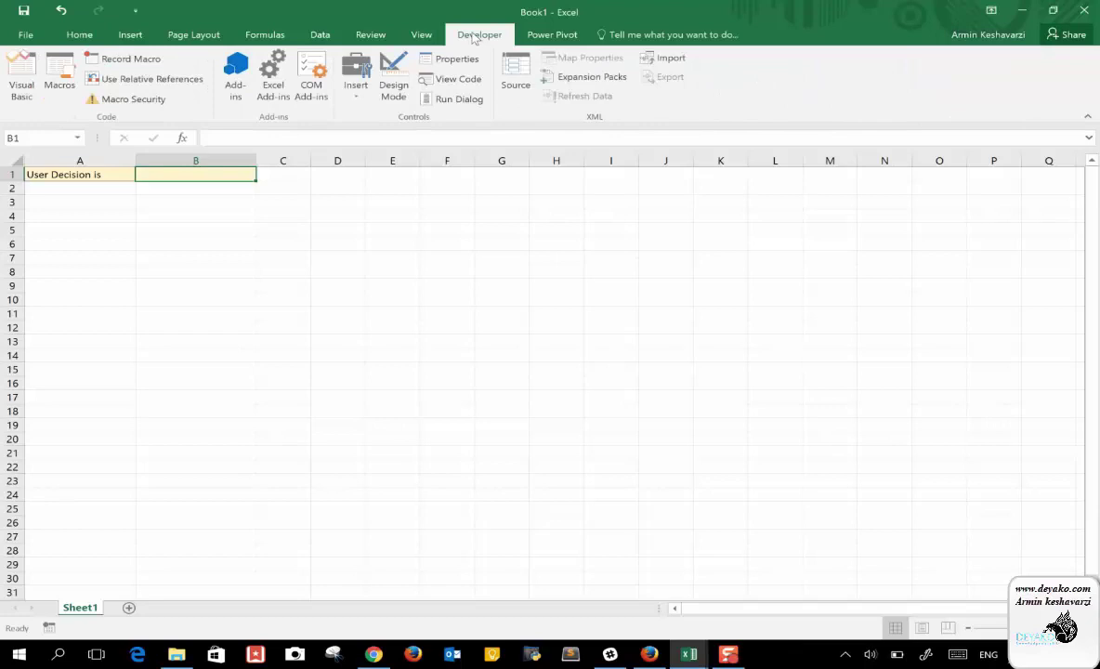
click(18, 74)
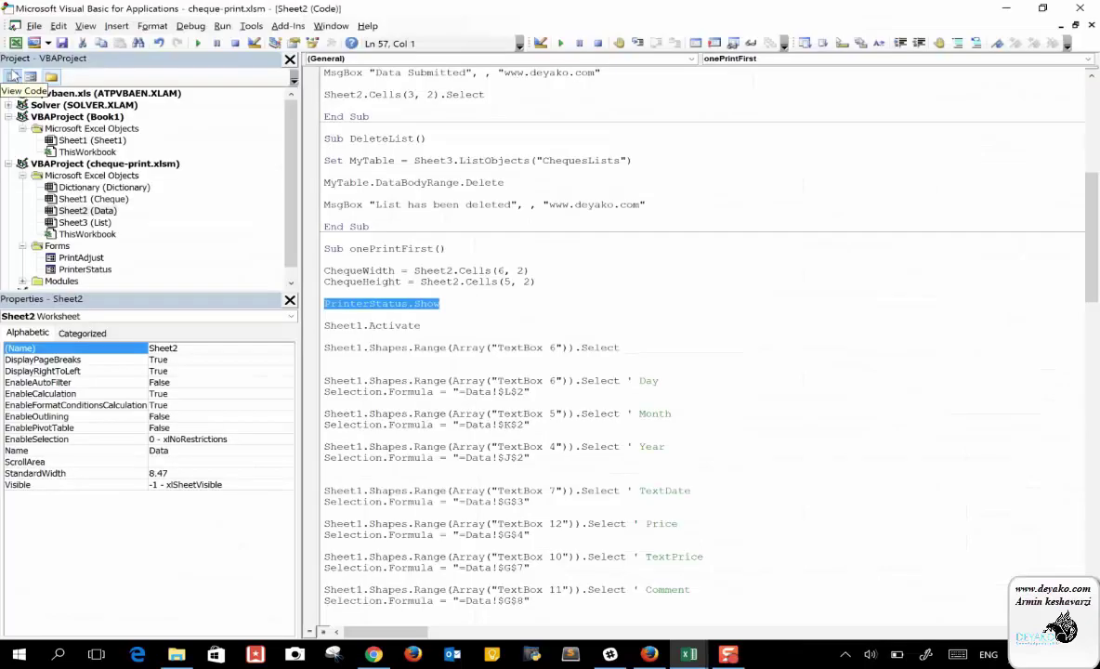
key(ctrl+r)
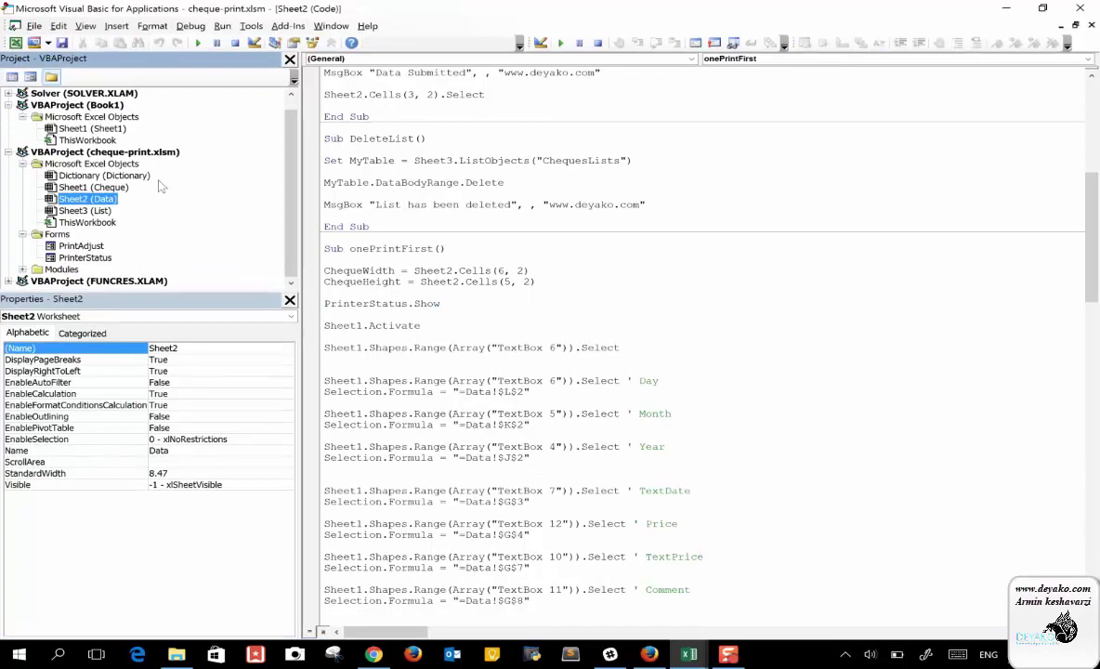
click(90, 128)
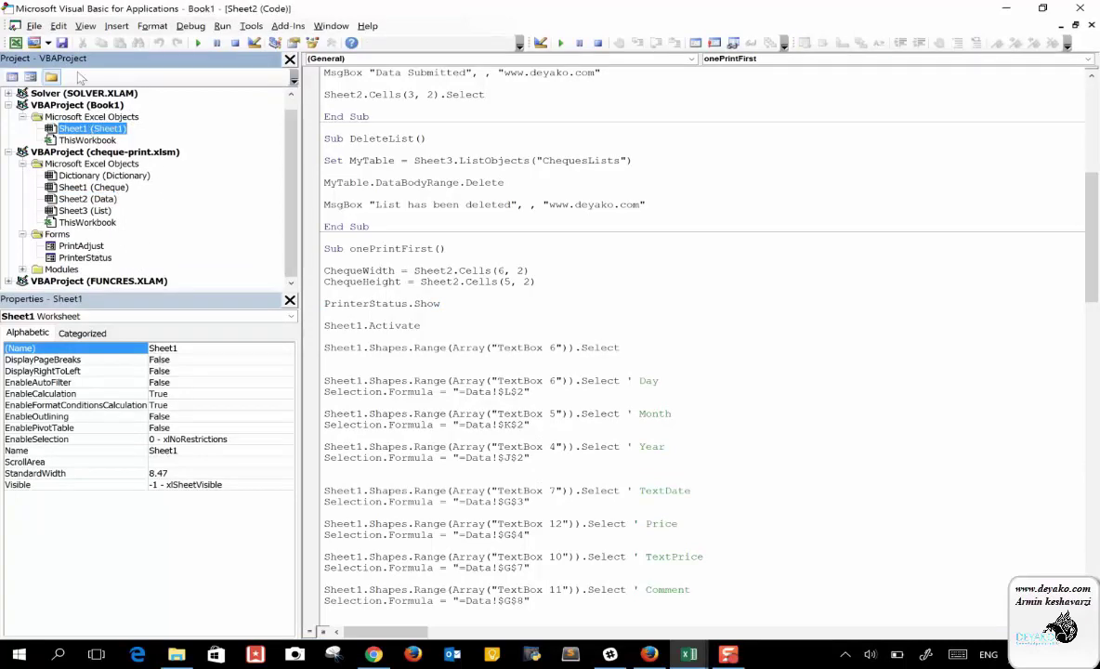
click(48, 42)
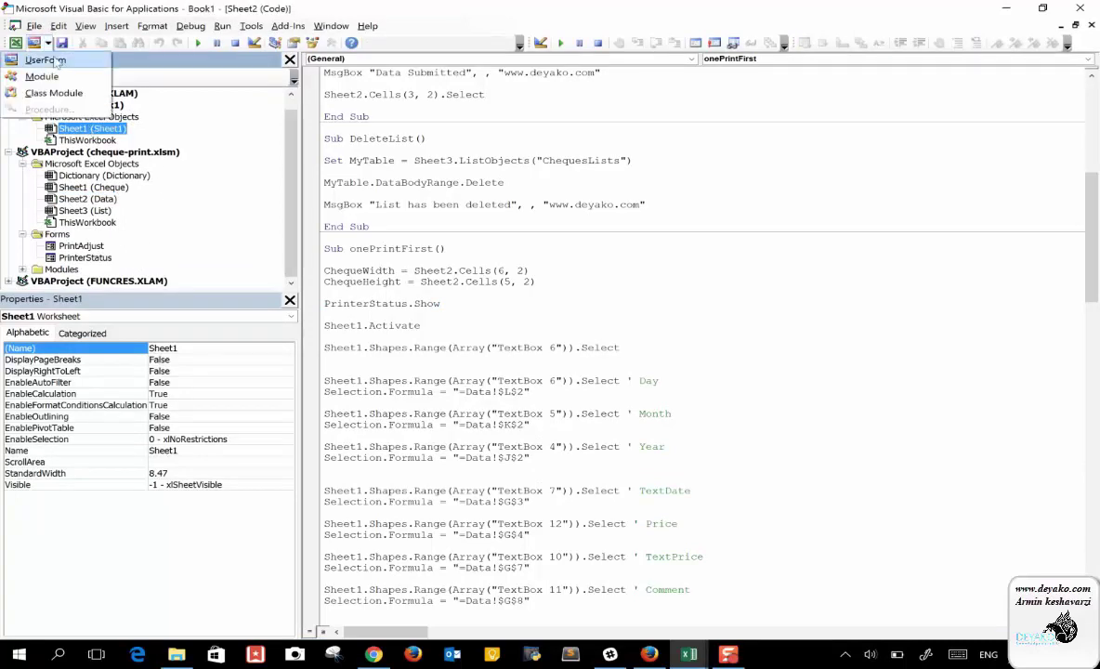
click(62, 62)
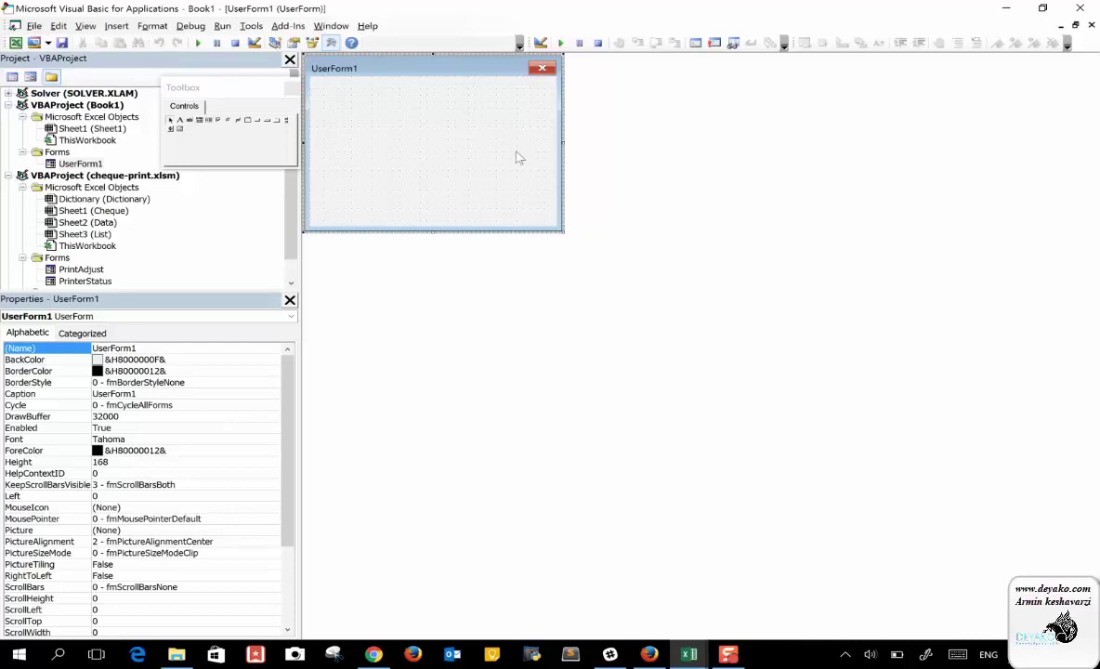
Step: Make UserForm1 wider and shorter (height 128.1), enlarge the controls toolbox, then close it
drag(564, 231, 638, 190)
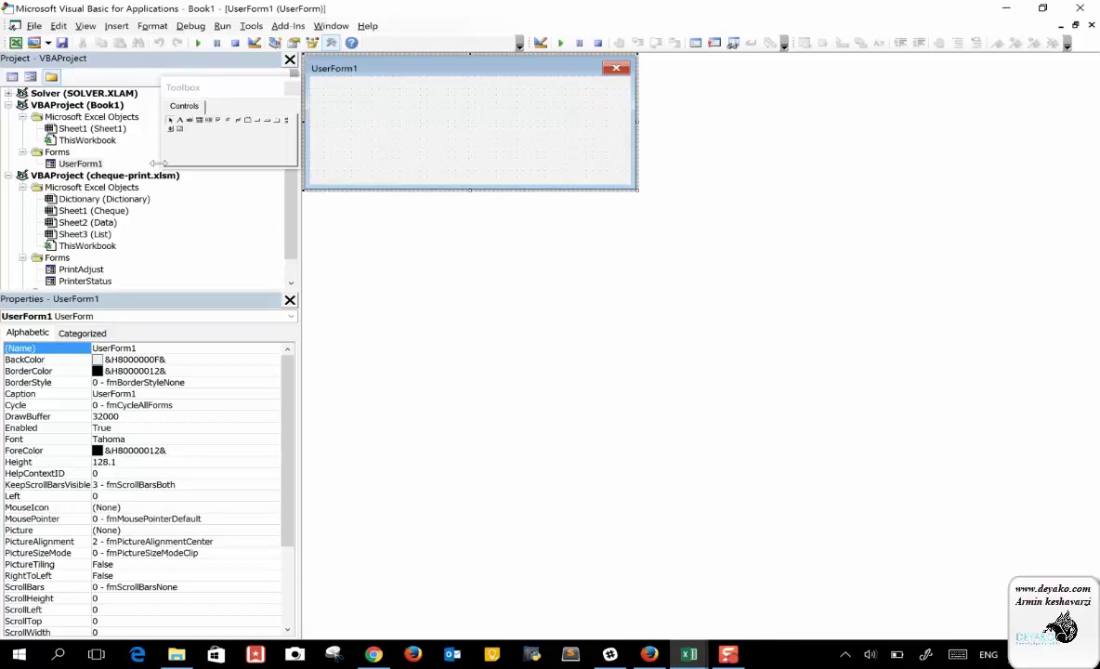
click(146, 157)
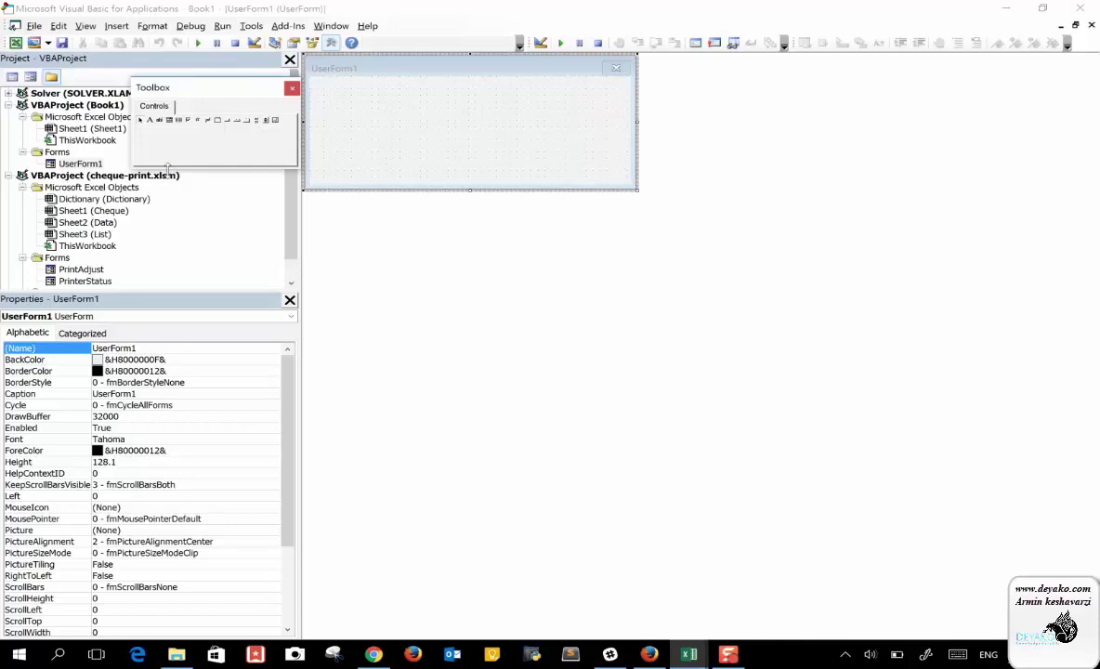
drag(168, 169, 168, 188)
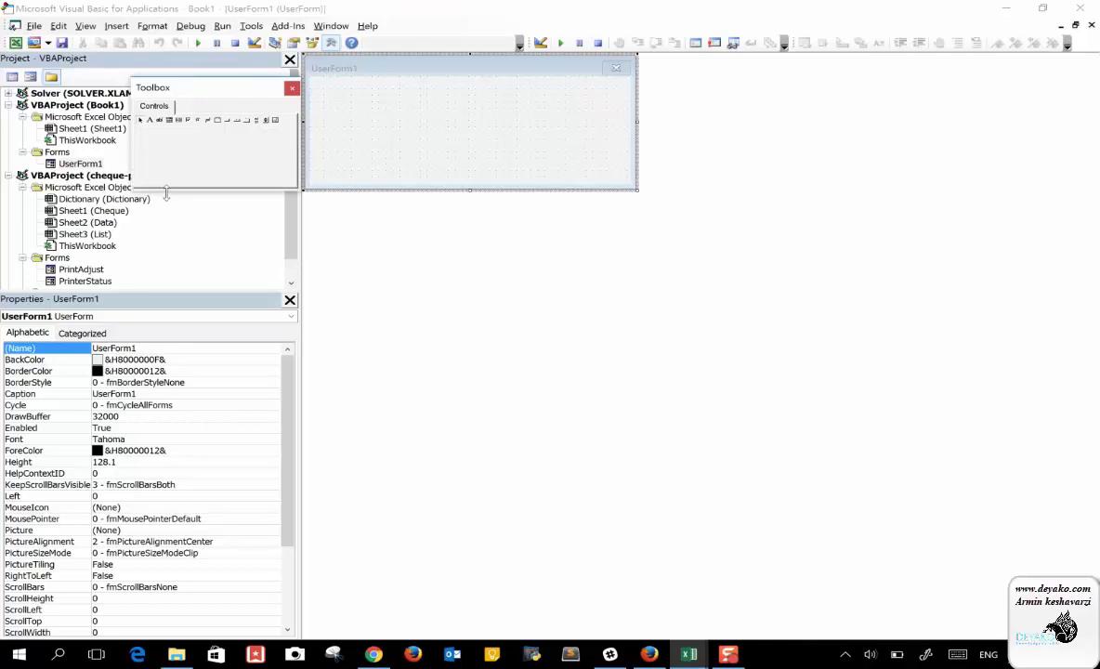
click(403, 78)
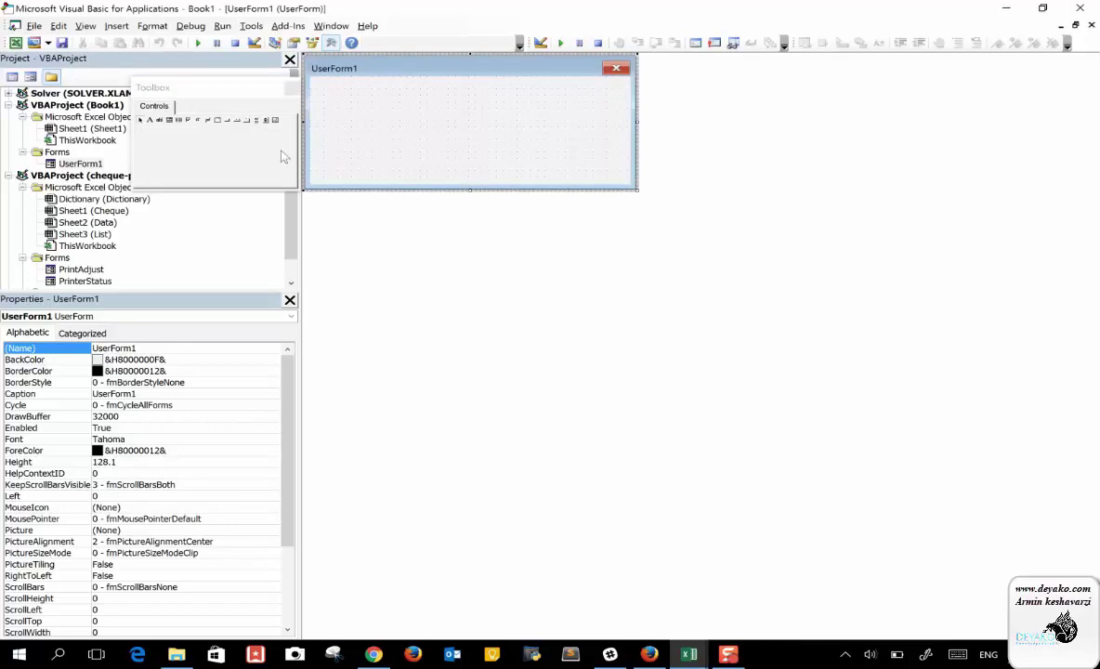
click(126, 349)
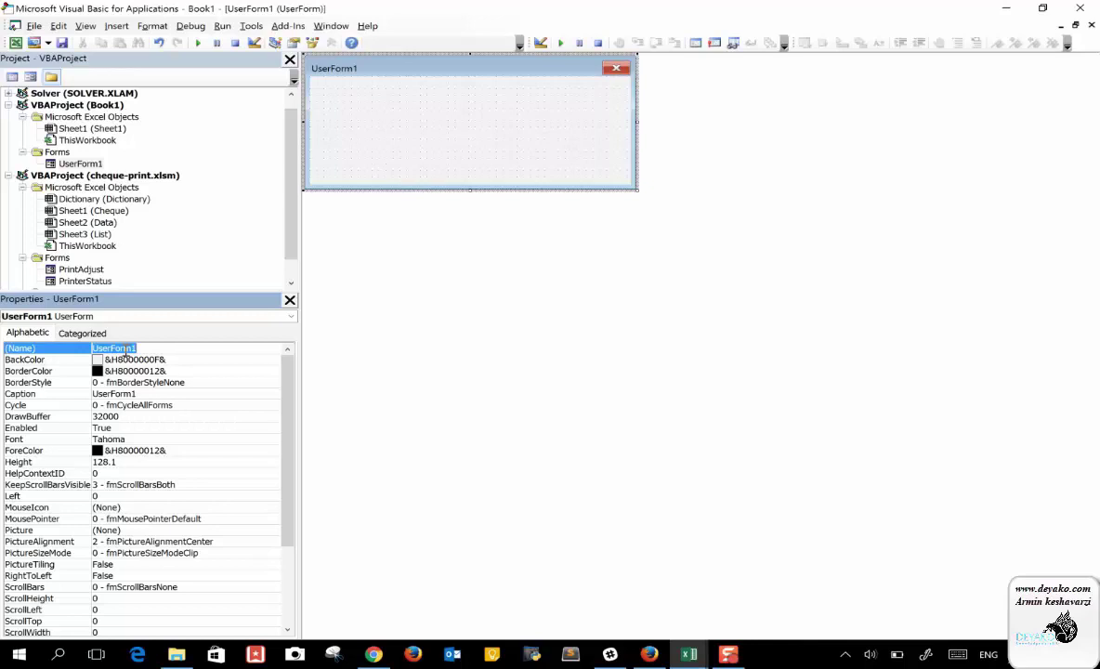
Step: Rename the form to Userdes and set its caption to 'Your choose'
text(Userdes)
key(Return)
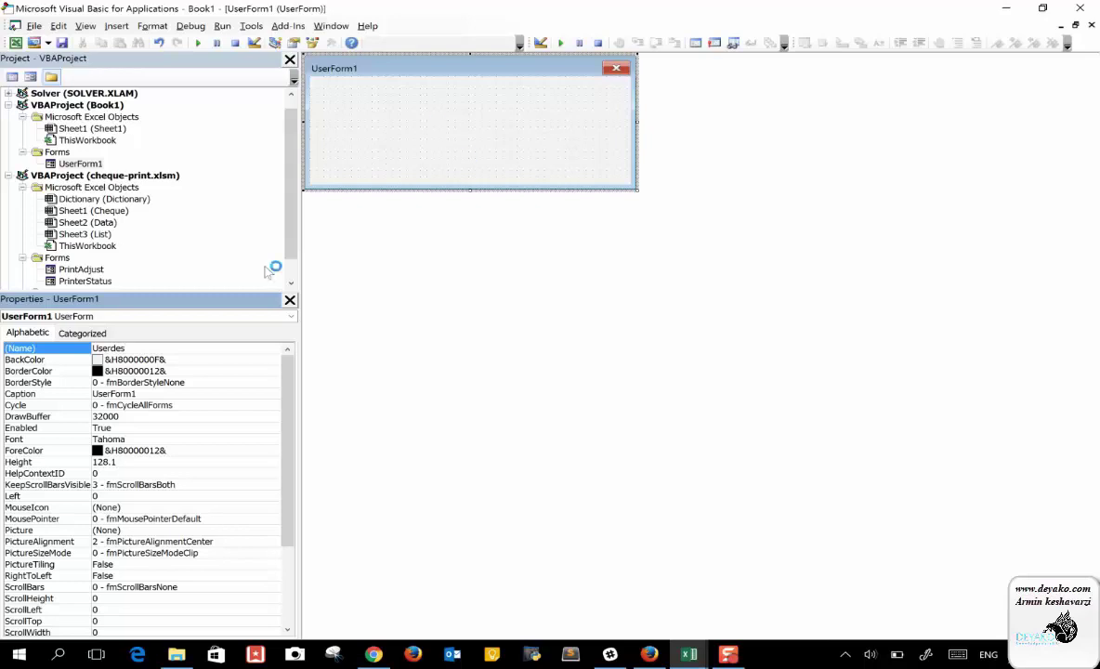
click(346, 68)
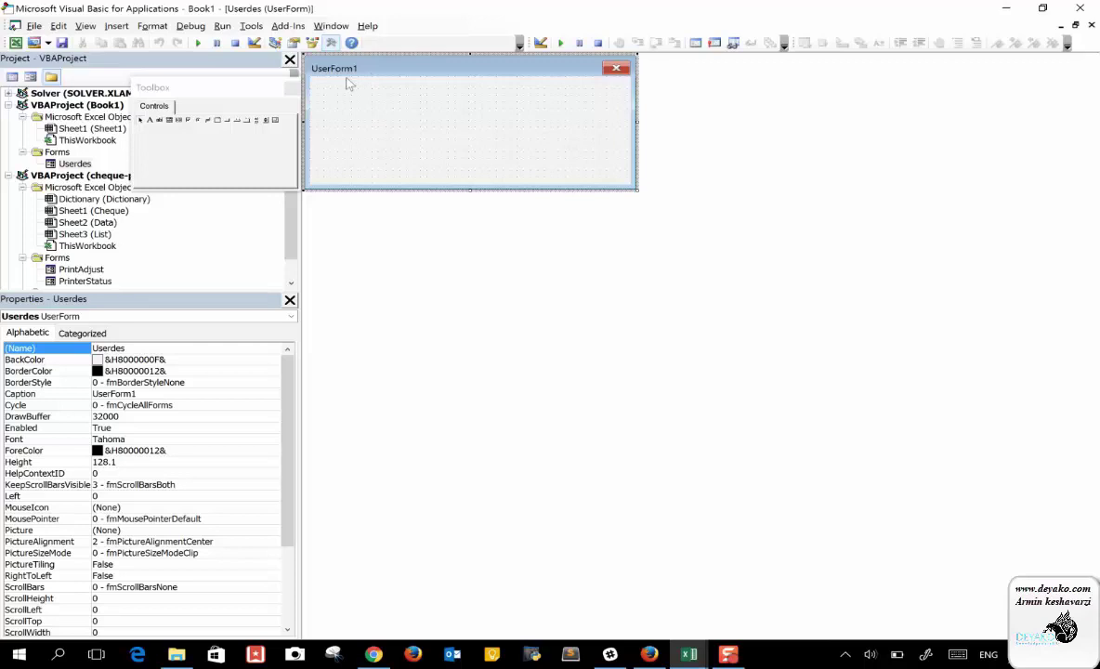
click(128, 348)
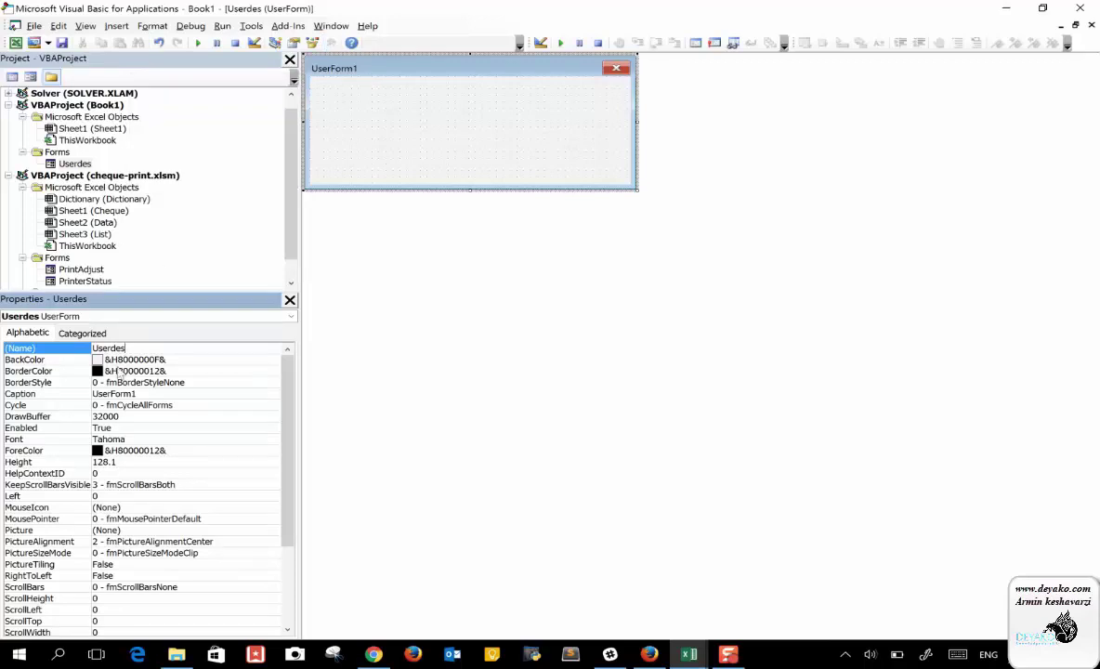
click(132, 394)
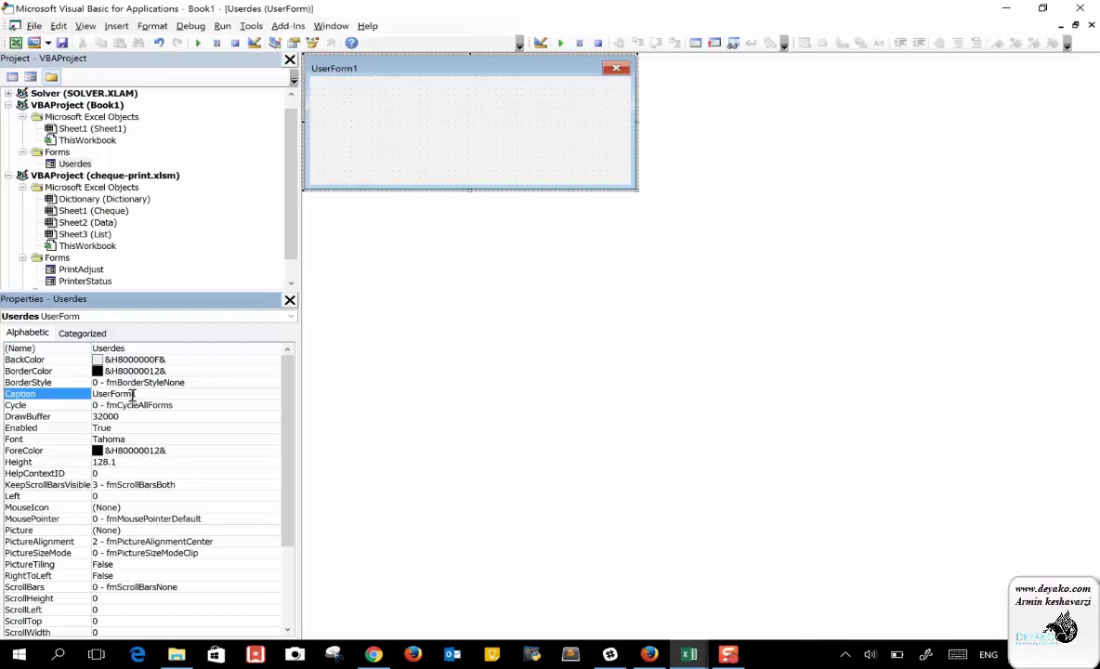
double_click(132, 394)
text(What is )
text(yo)
key(BackSpace)
key(BackSpace)
key(BackSpace)
text(our )
text(ch)
text(oos)
Step: Set the form's background colour to Inactive Border and show the controls Toolbox
click(149, 360)
click(275, 360)
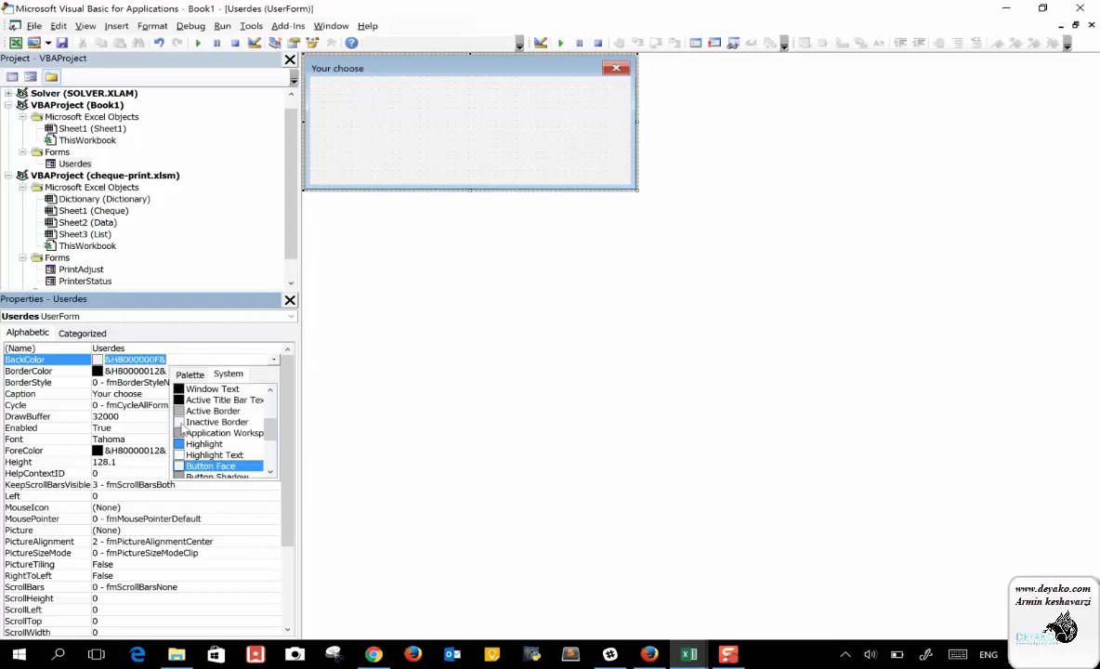
click(214, 422)
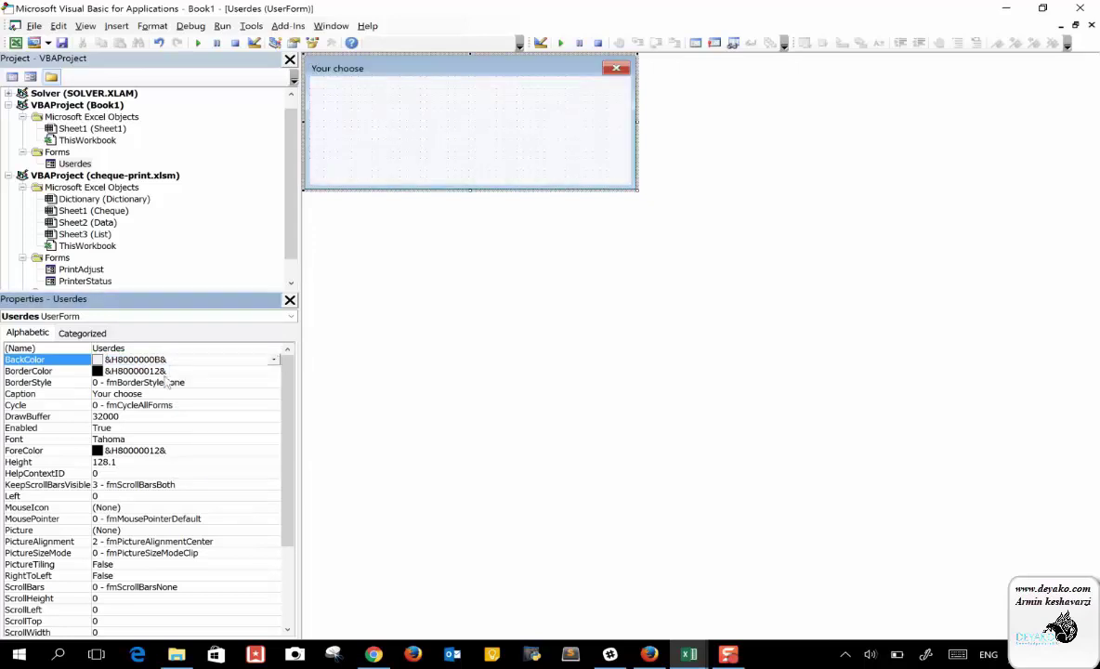
scroll(135, 491, down, 1)
scroll(139, 520, down, 3)
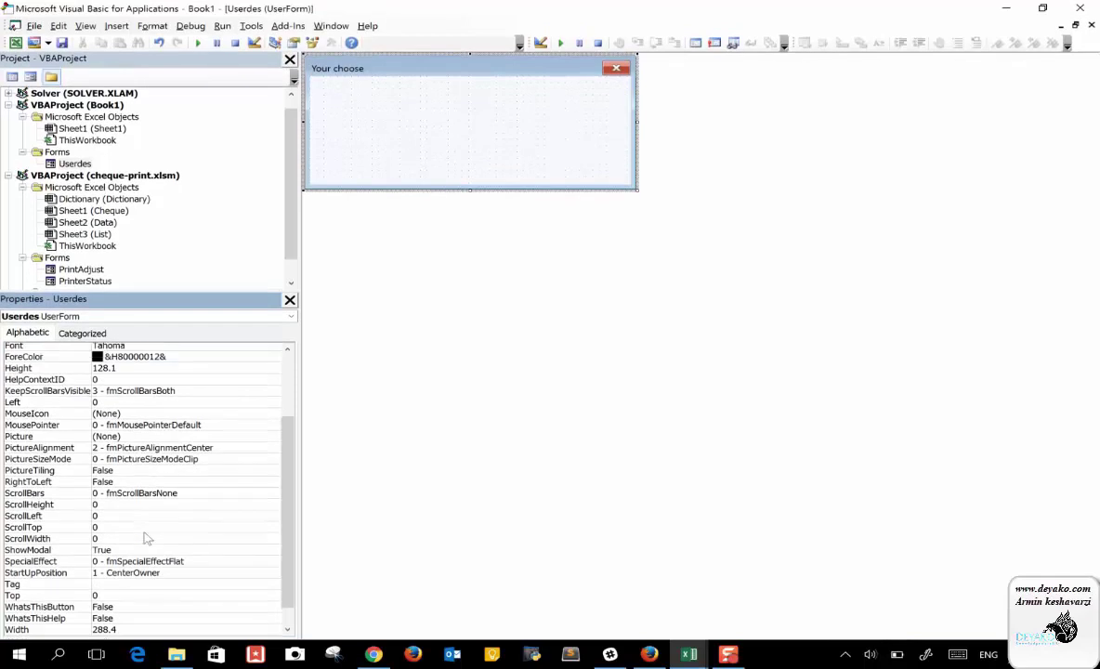
scroll(146, 536, up, 4)
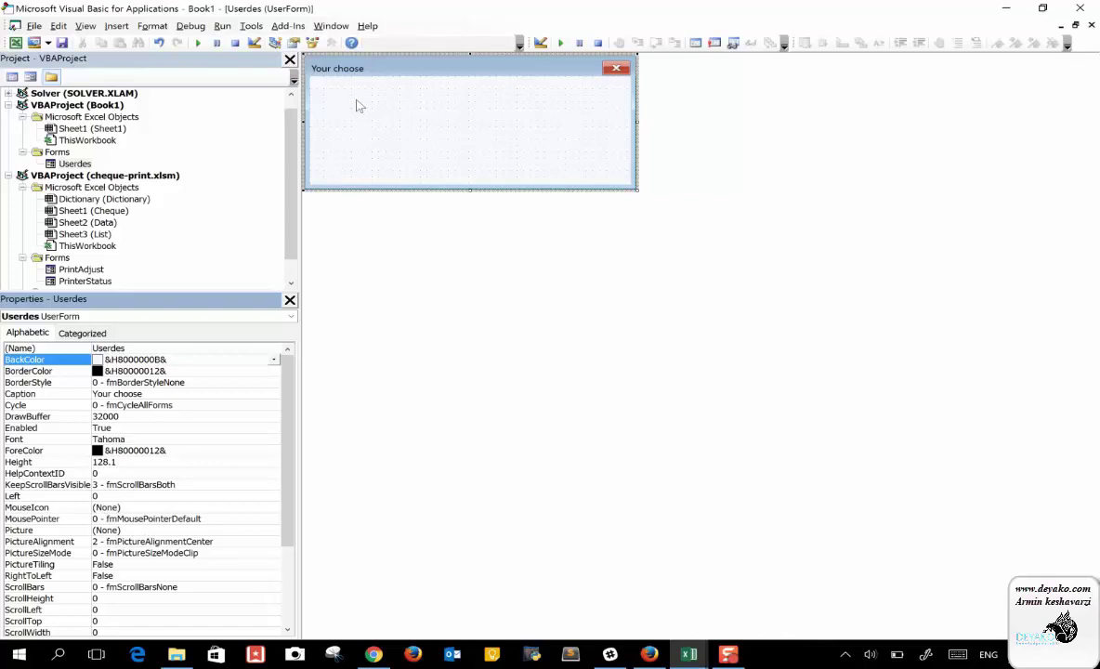
click(391, 77)
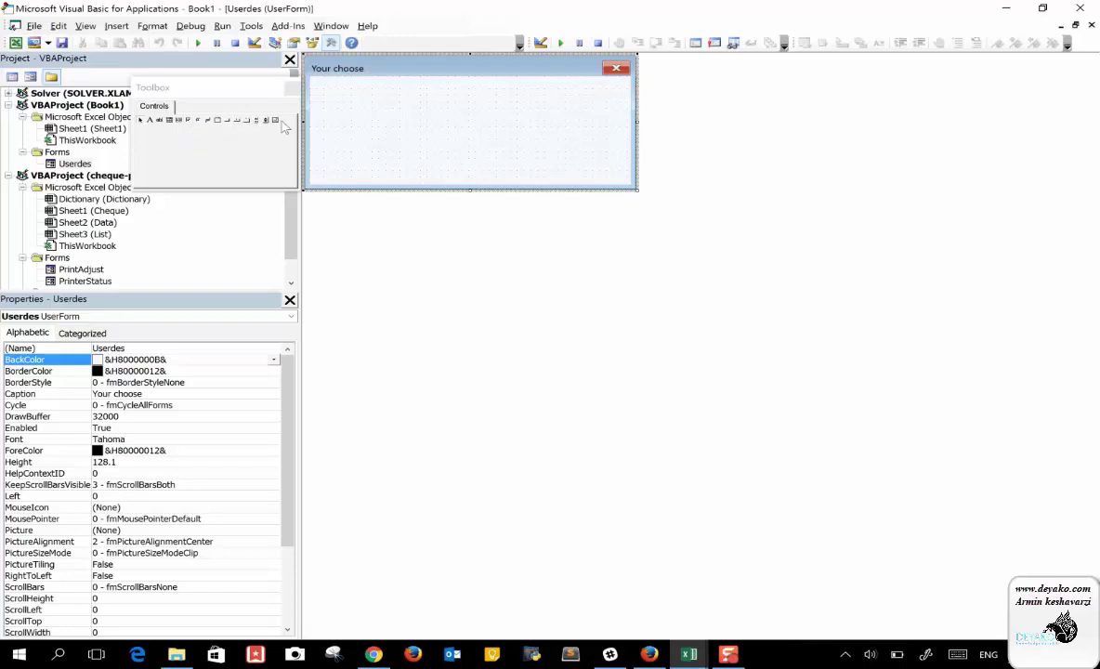
Step: Draw Frame1 across the top of the form, deleting an accidental tiny second frame
click(218, 125)
drag(323, 96, 622, 166)
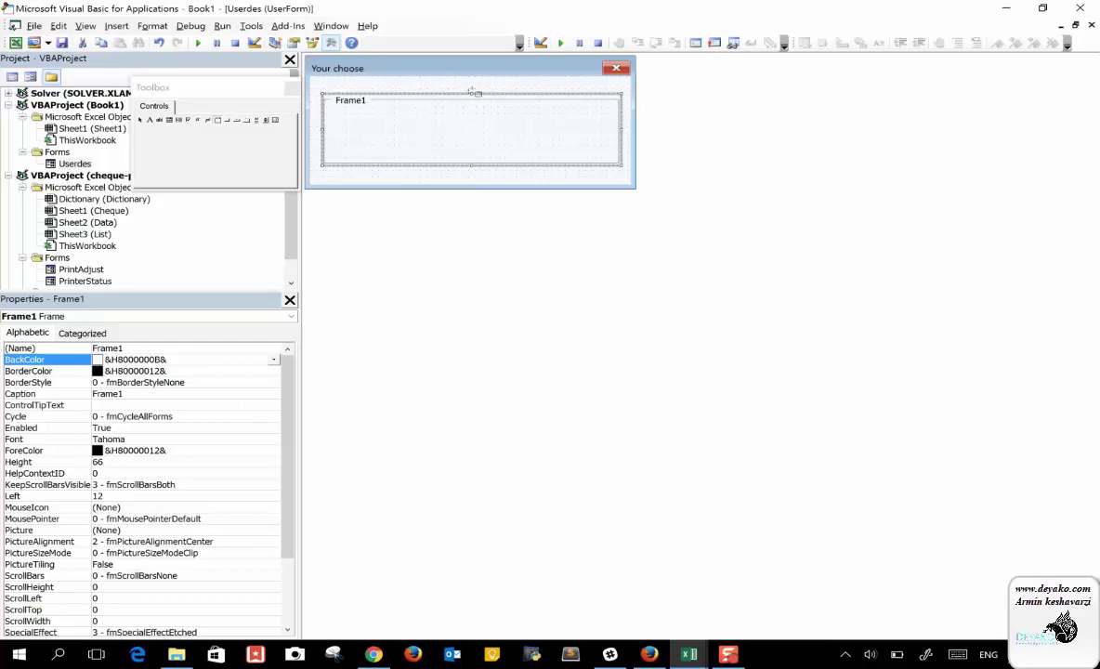
drag(469, 82, 478, 93)
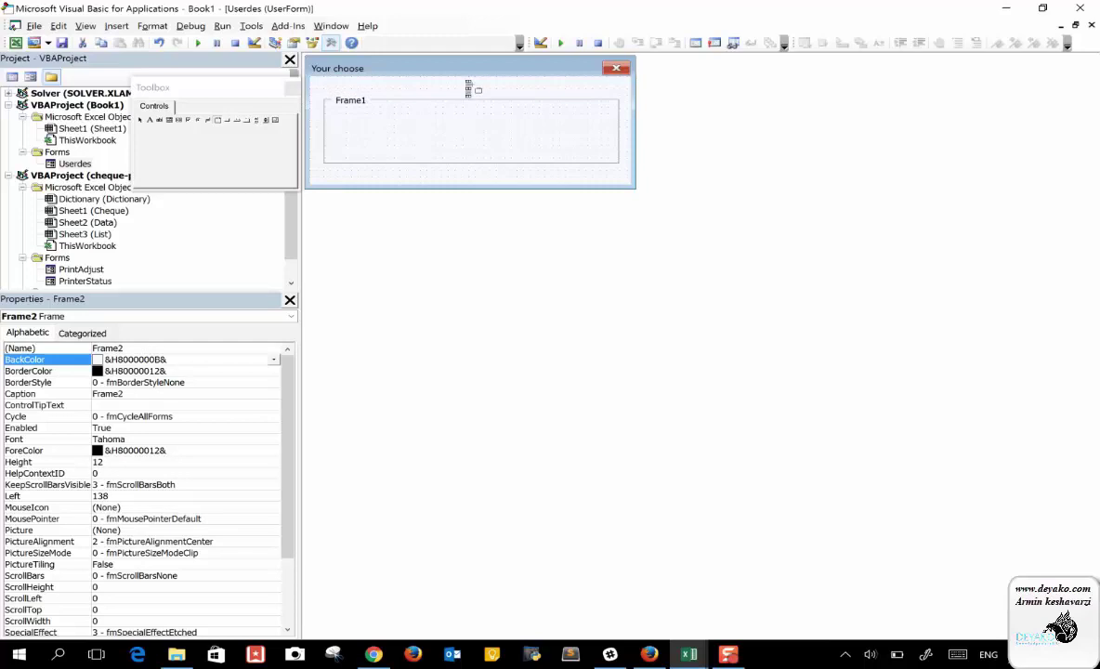
key(Delete)
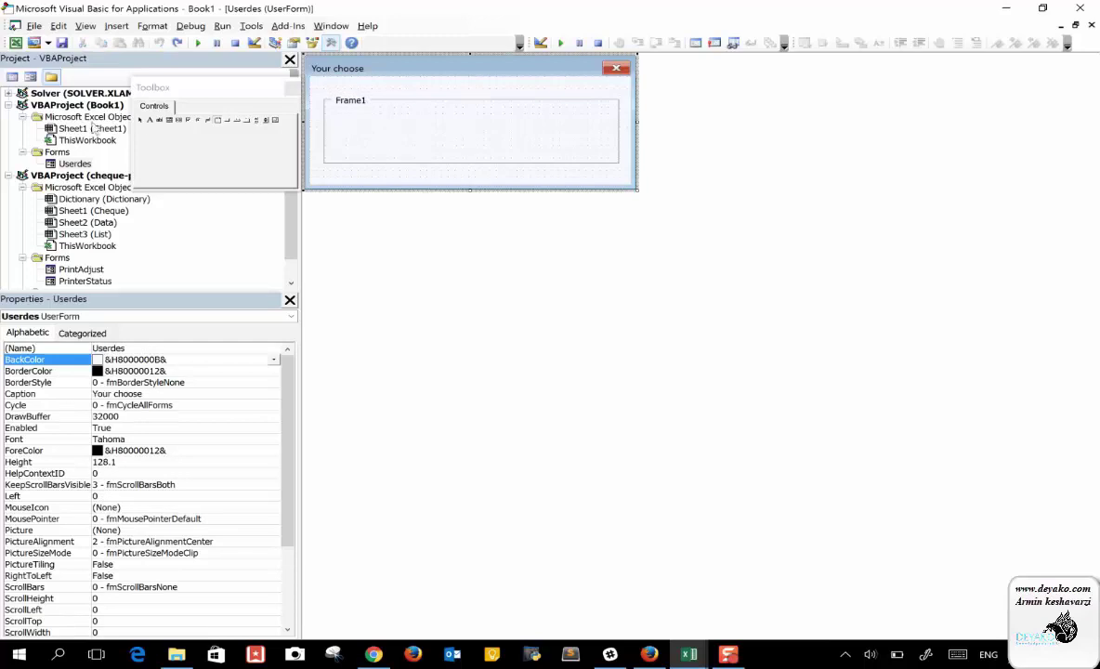
Step: Draw Label1 inside the frame, then move the frame up and make it slightly taller
click(150, 119)
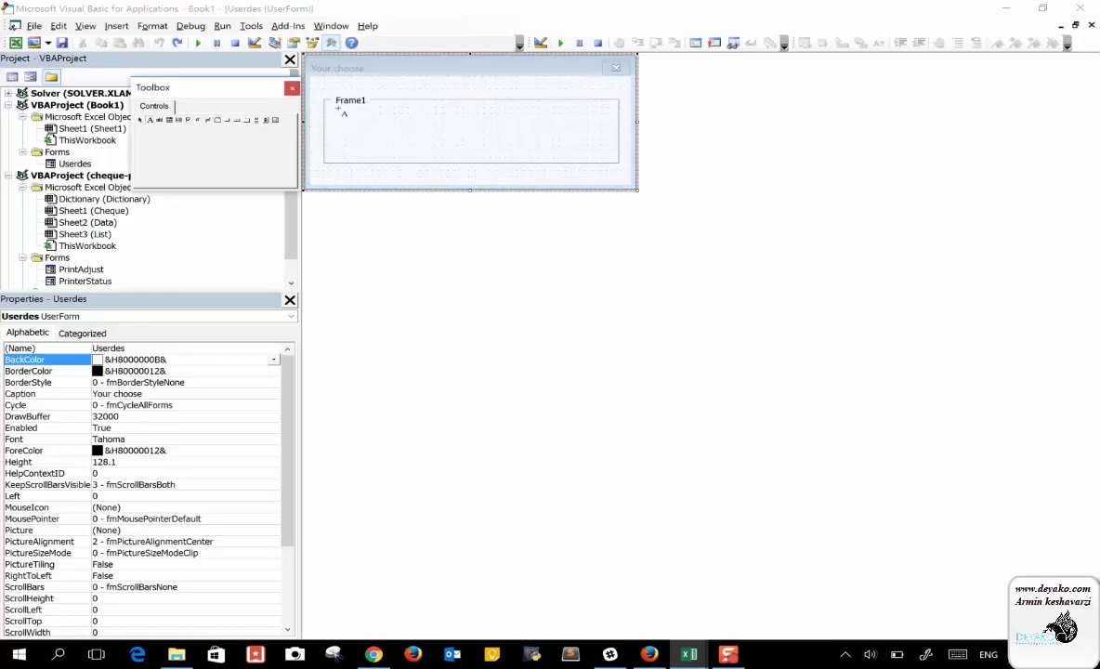
drag(340, 110, 609, 132)
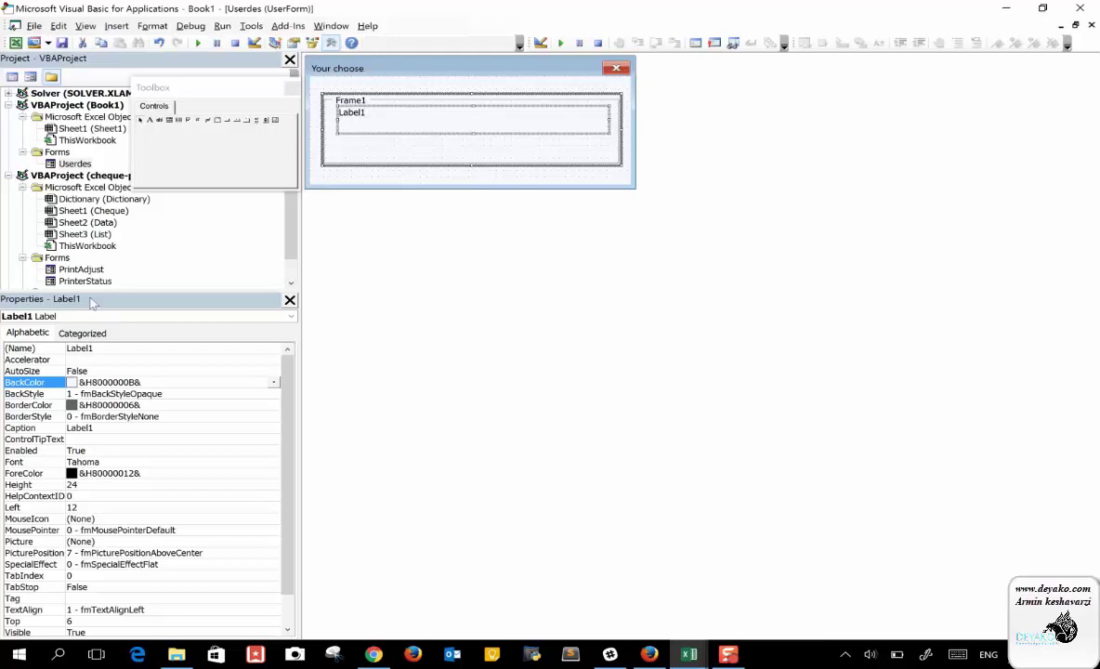
scroll(116, 389, down, 1)
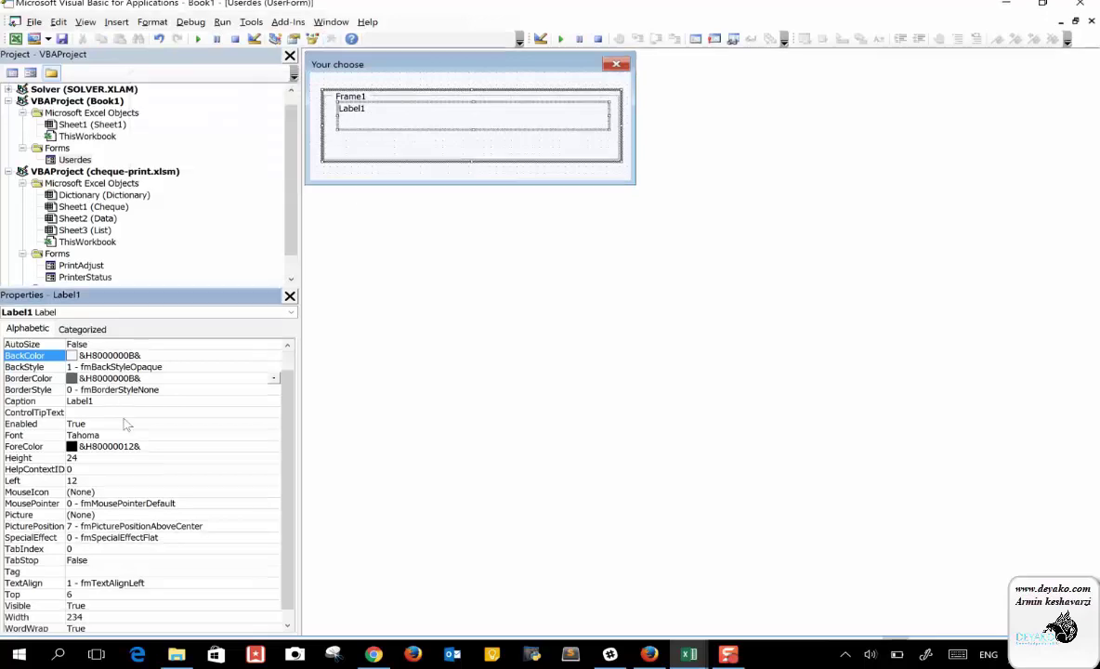
click(124, 418)
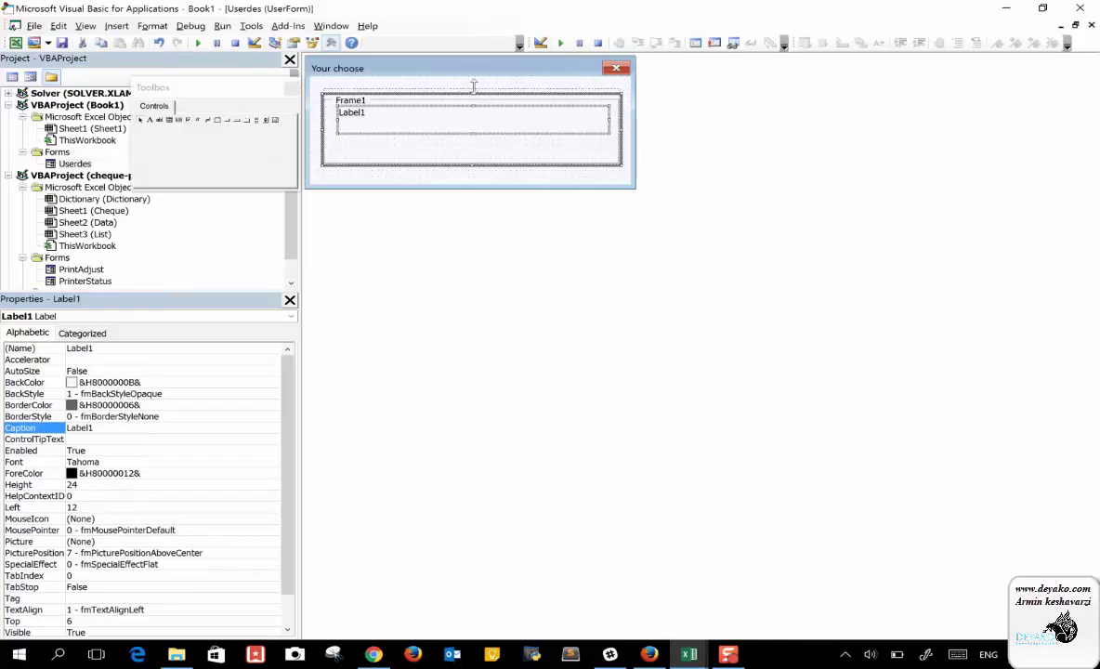
drag(470, 95, 476, 90)
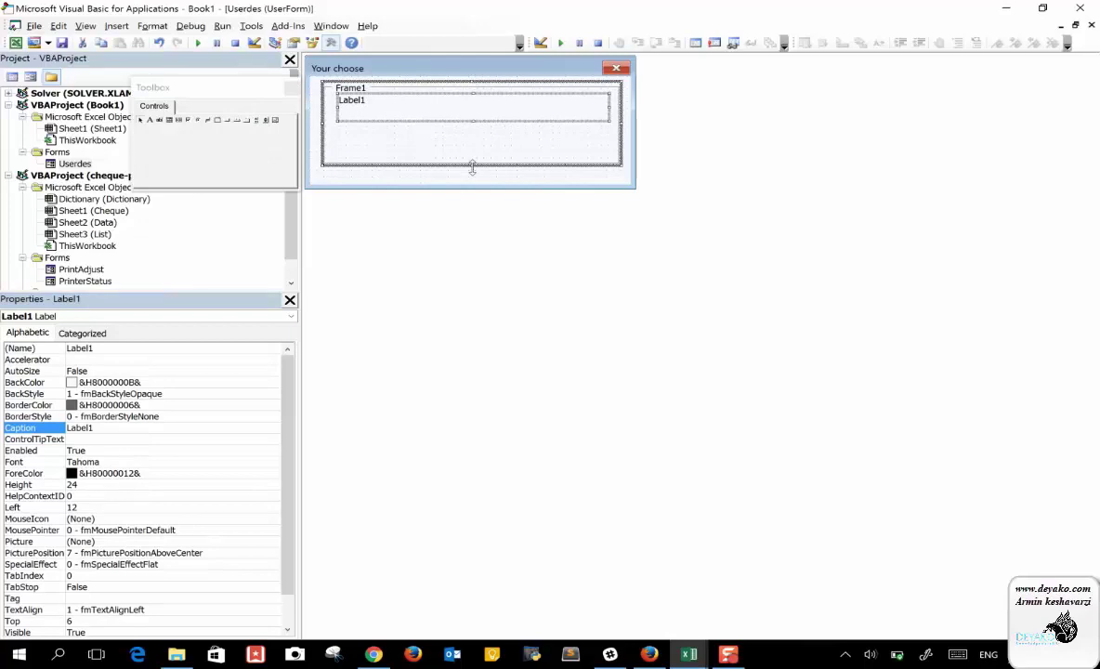
drag(471, 166, 472, 172)
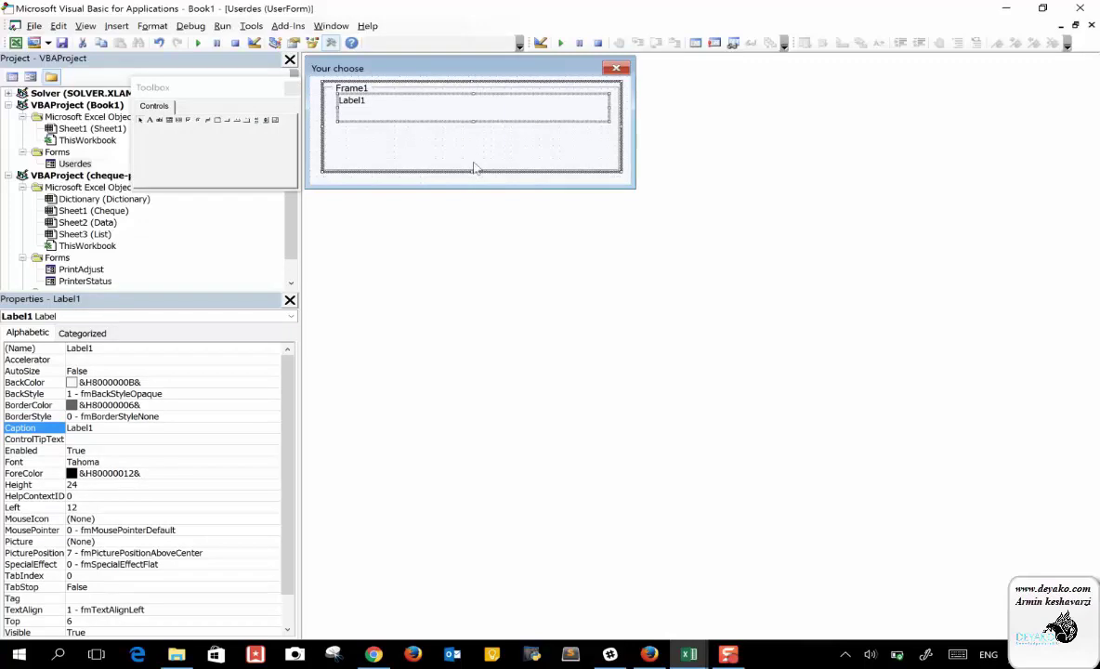
Step: View the label's Click code, then delete the label and the frame
double_click(361, 108)
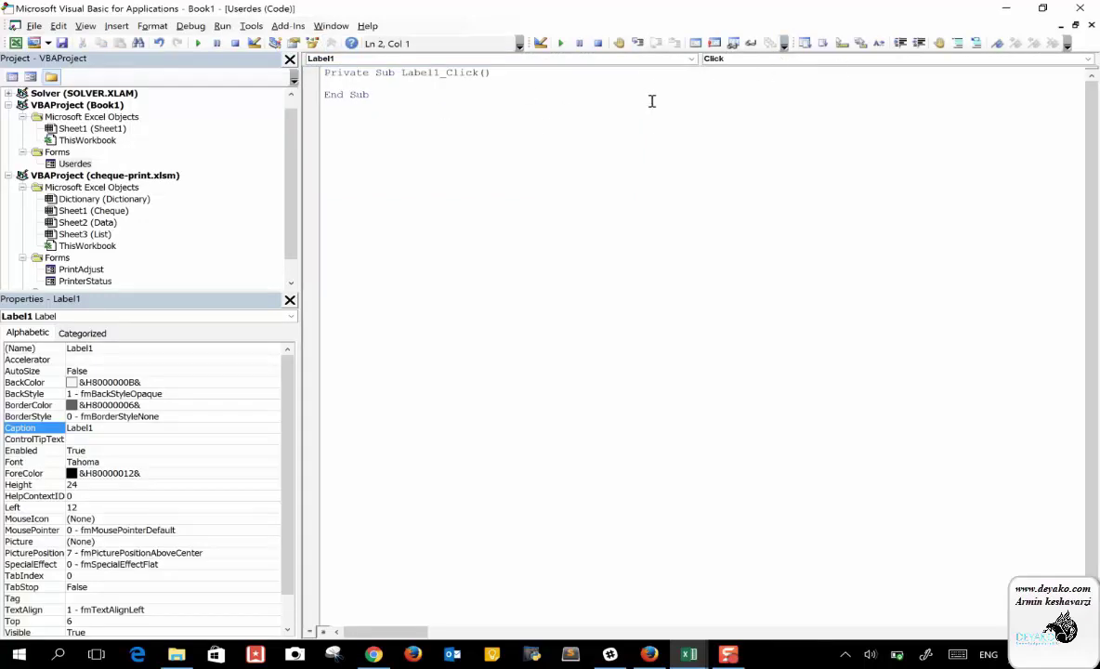
key(shift+F7)
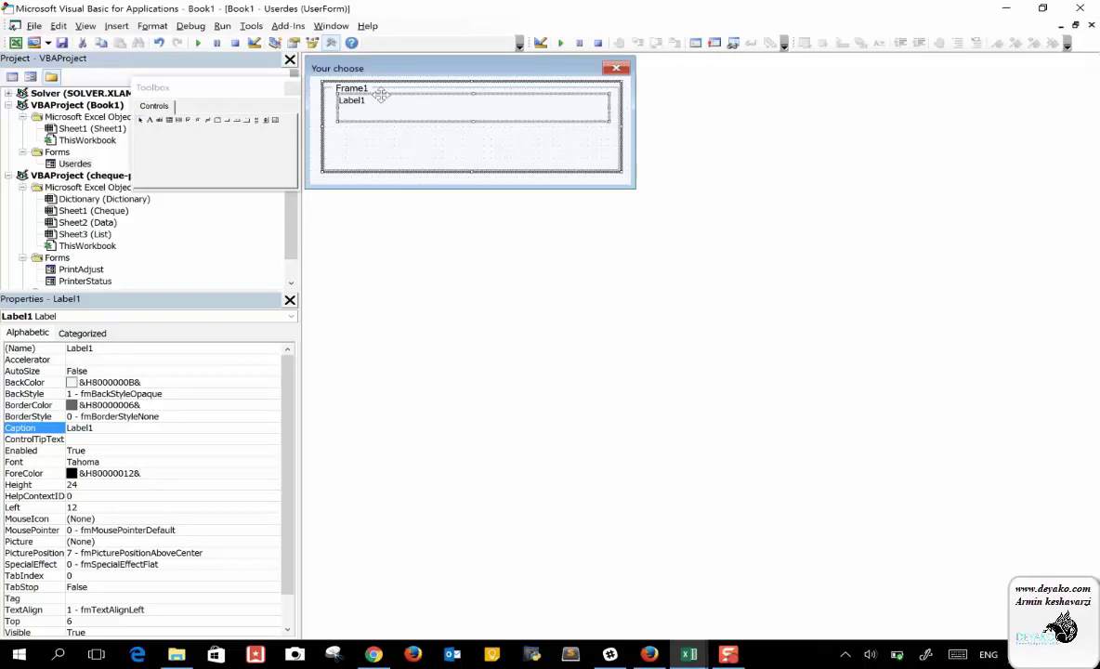
key(Delete)
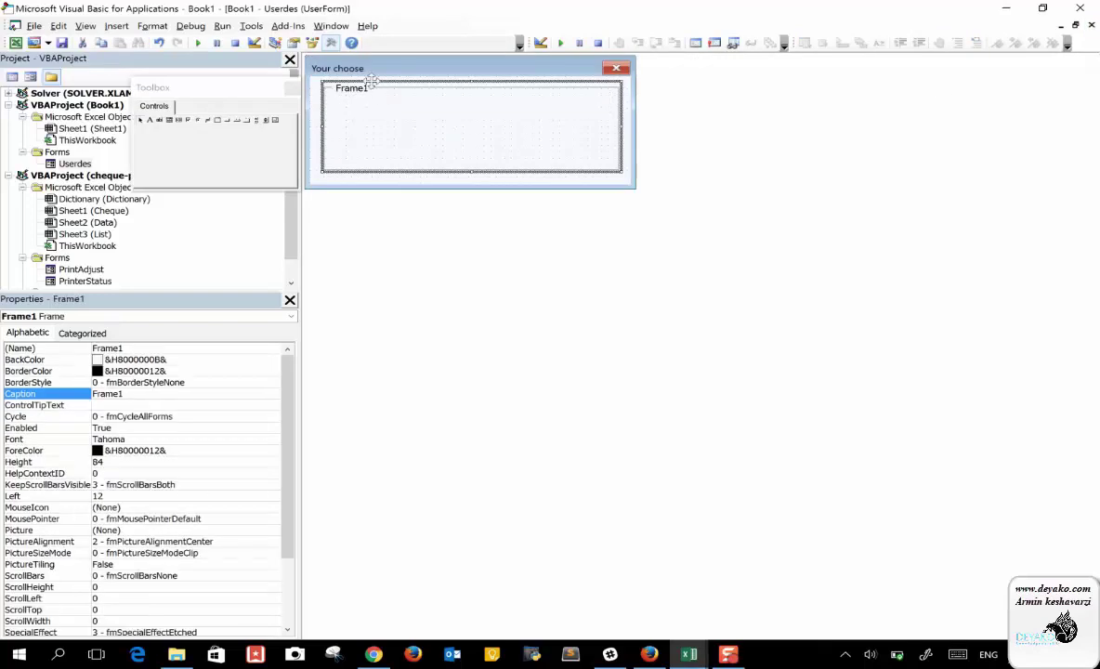
key(Delete)
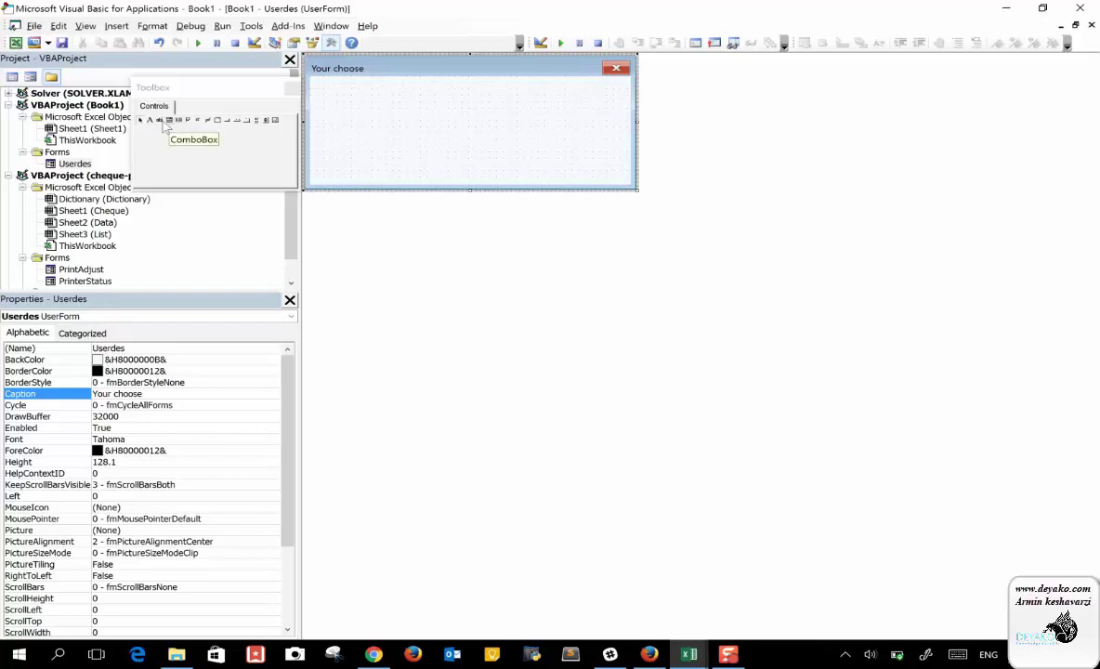
Step: Draw a trial text box, view its Change code, then delete it
click(159, 120)
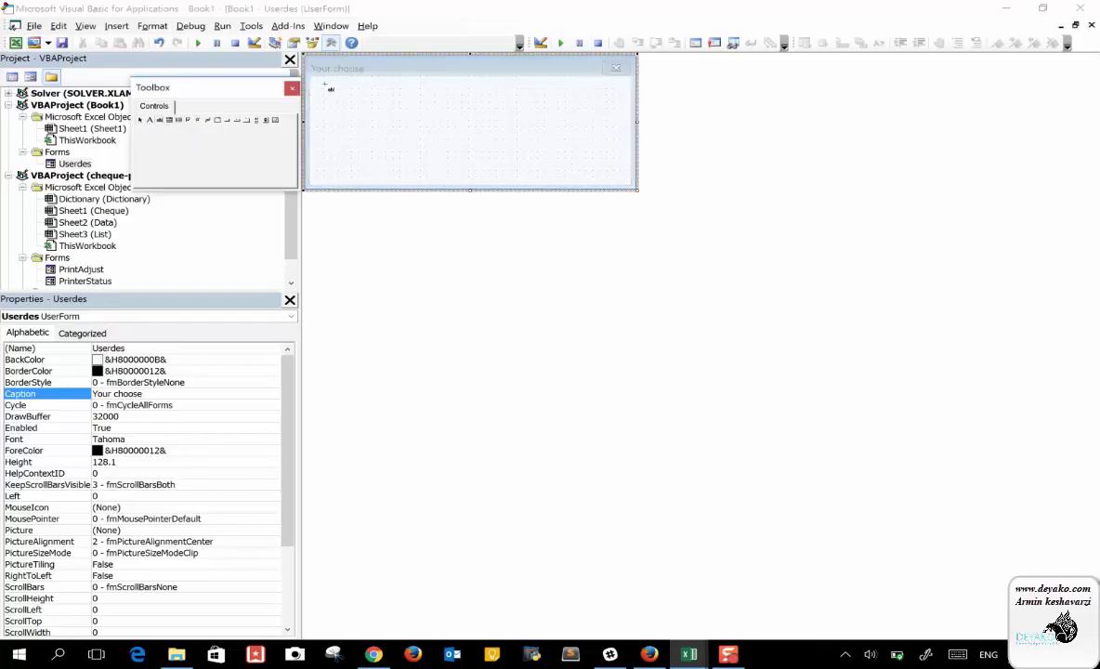
drag(325, 85, 615, 121)
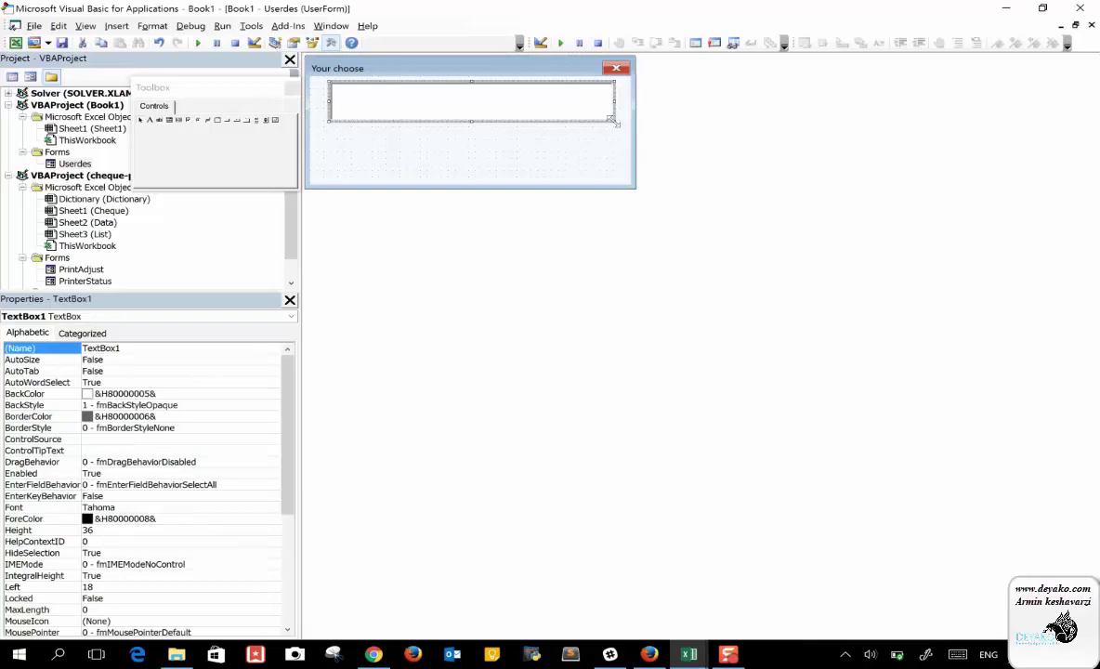
double_click(387, 100)
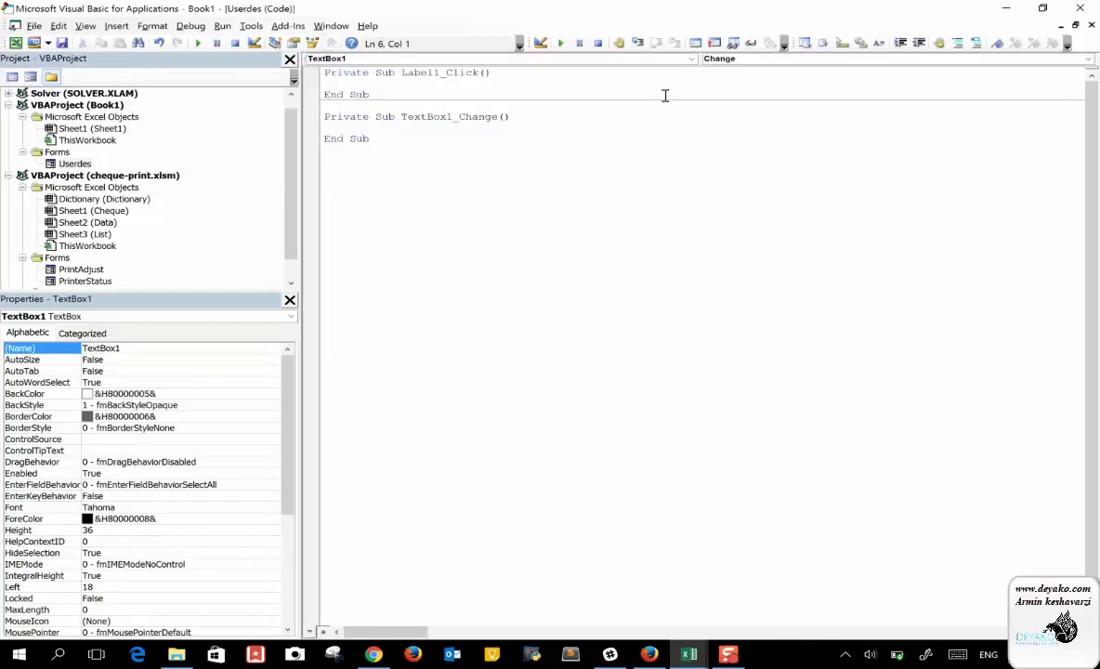
key(shift+F7)
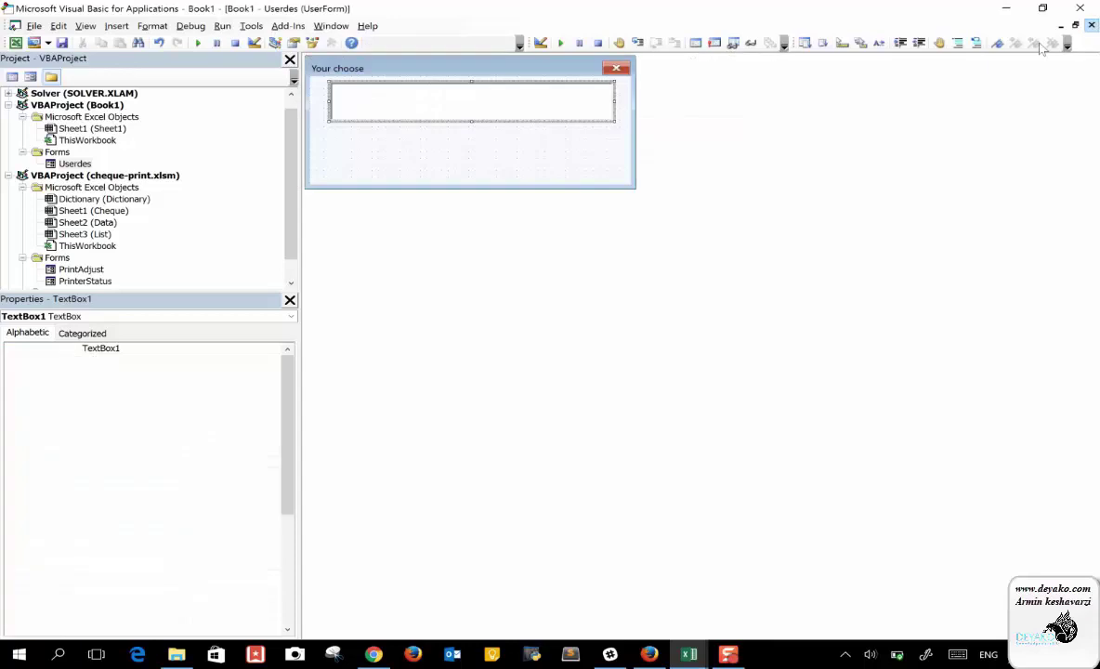
key(Delete)
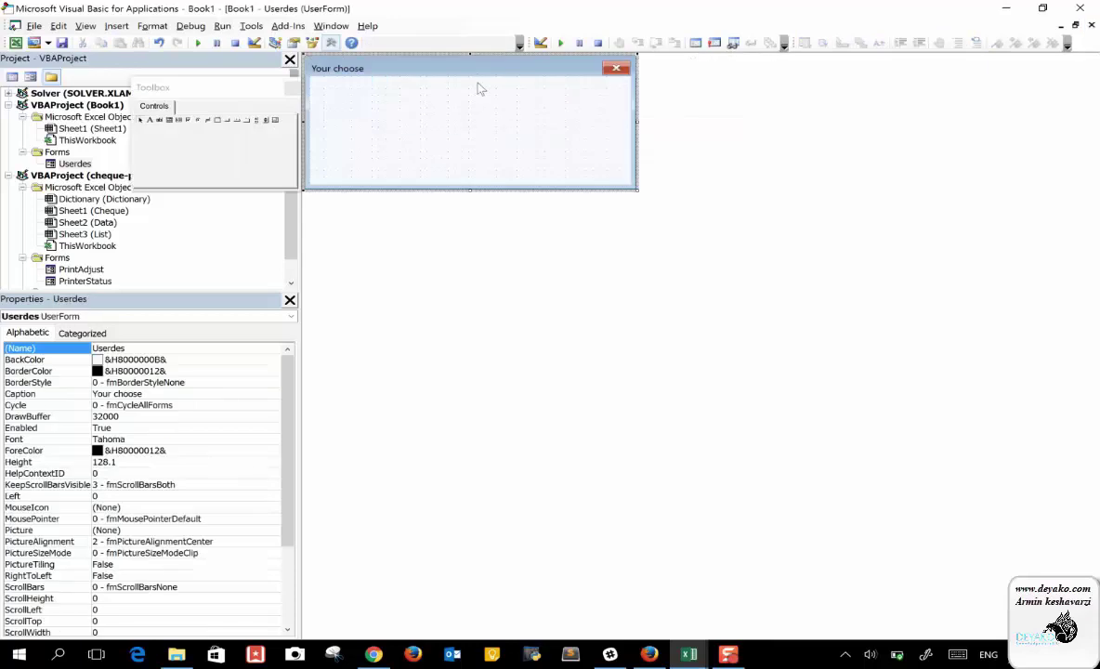
Step: Draw a label across the top of the form captioned 'Choose yes or No!!'
click(149, 120)
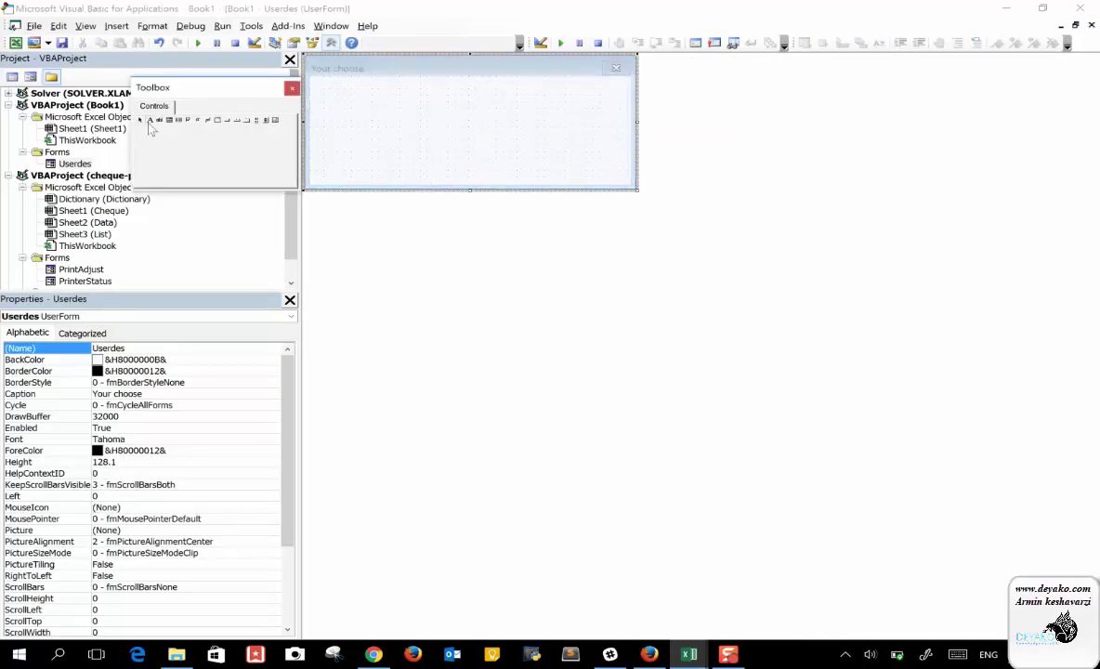
drag(317, 84, 621, 121)
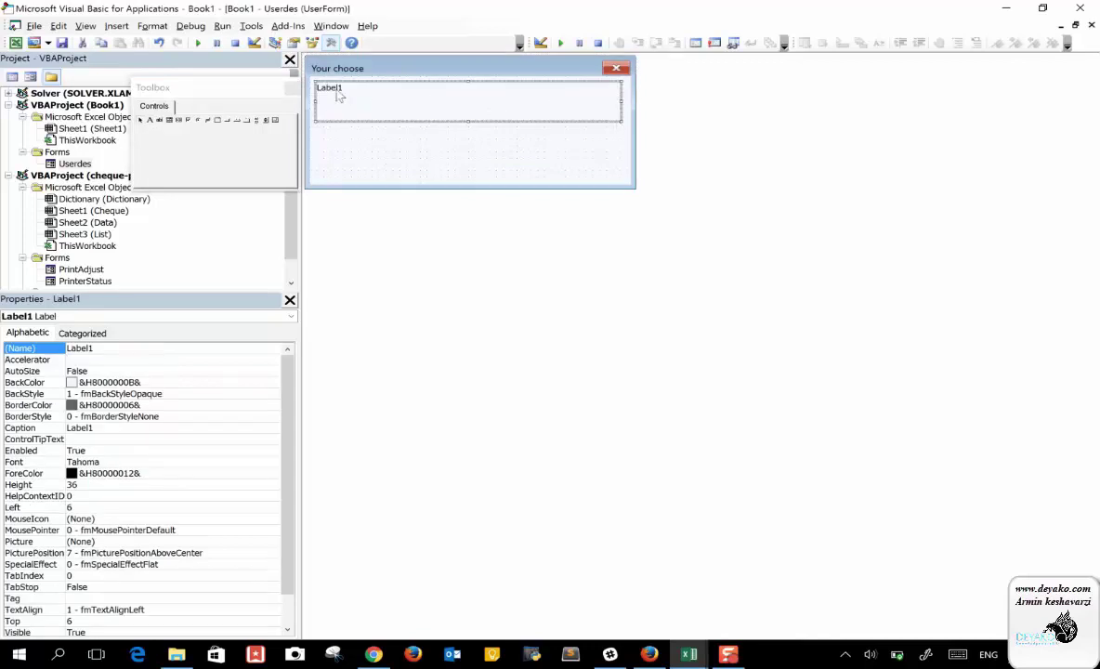
right_click(340, 95)
key(Escape)
click(80, 428)
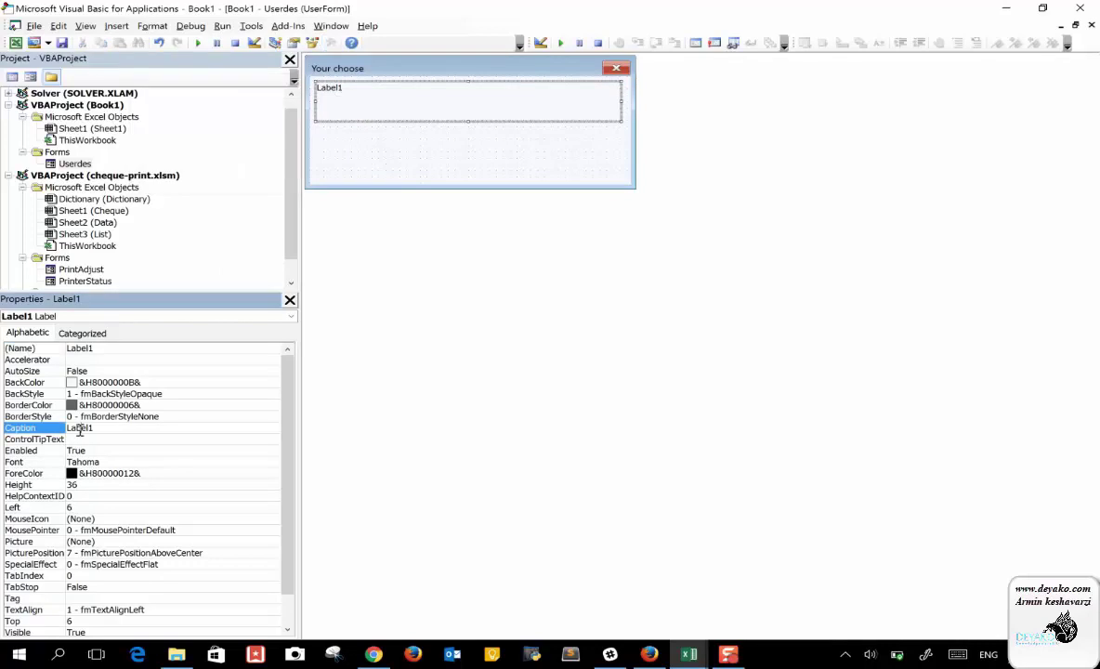
double_click(79, 428)
text(Choose yes or No)
click(414, 142)
click(380, 97)
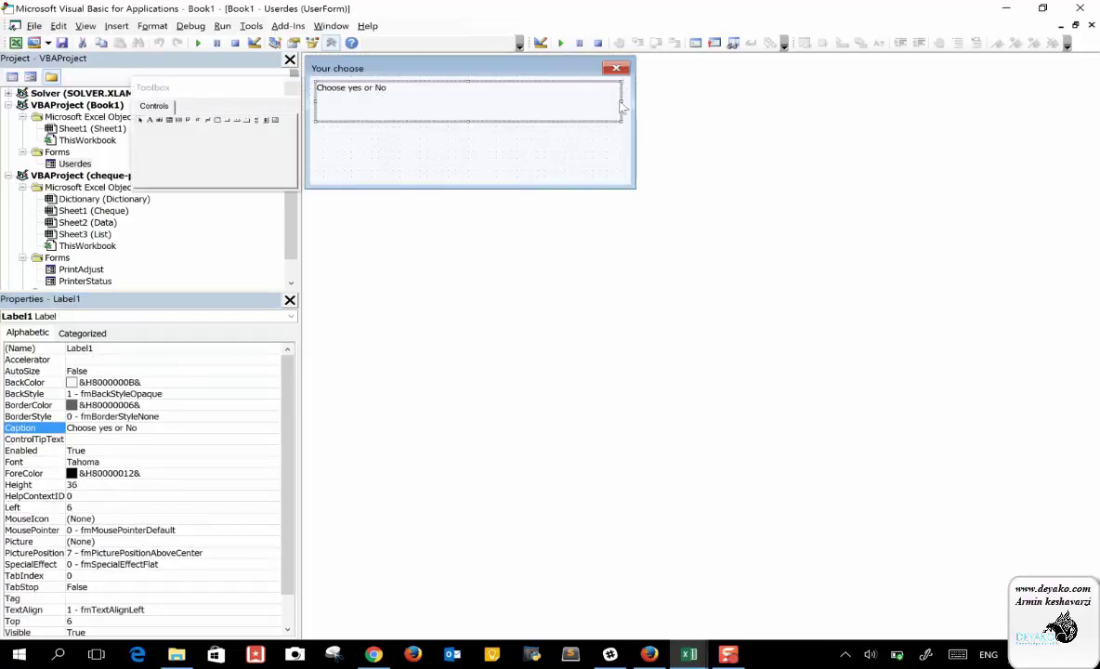
click(142, 429)
text(!!)
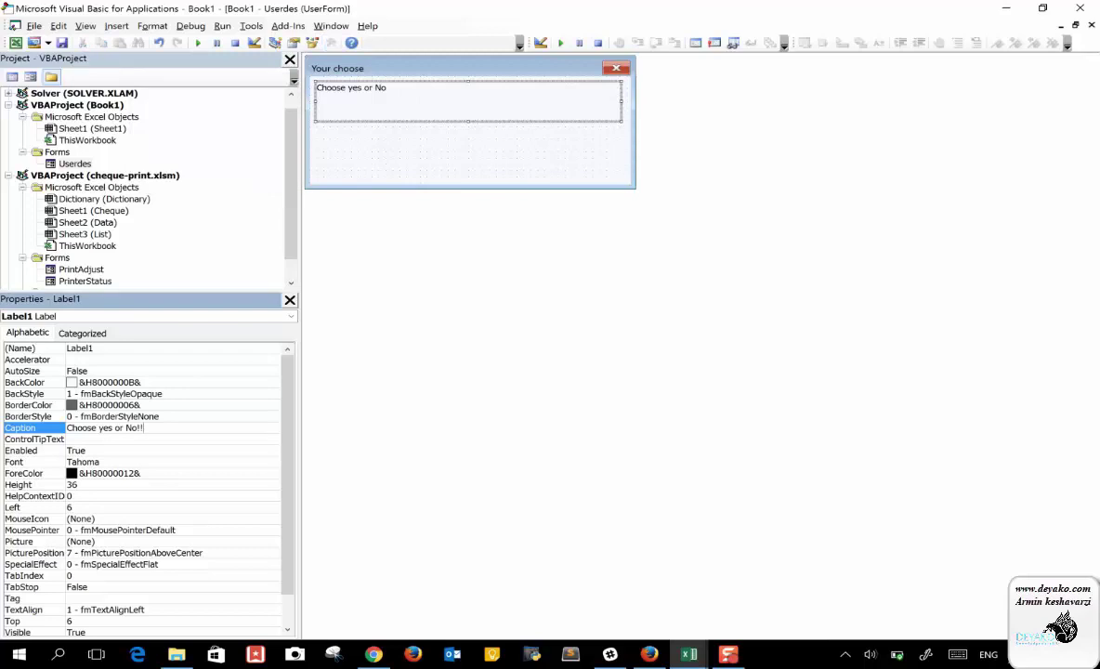
click(461, 155)
Step: Shrink the label to fit its text and nudge it slightly left and up
click(401, 97)
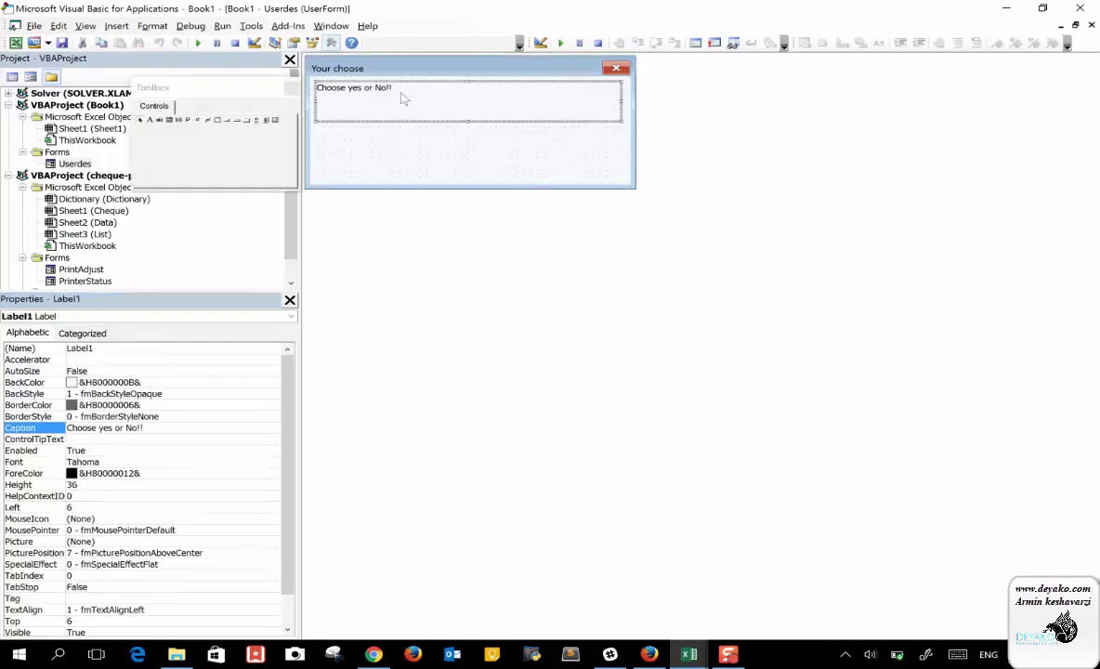
drag(620, 101, 443, 102)
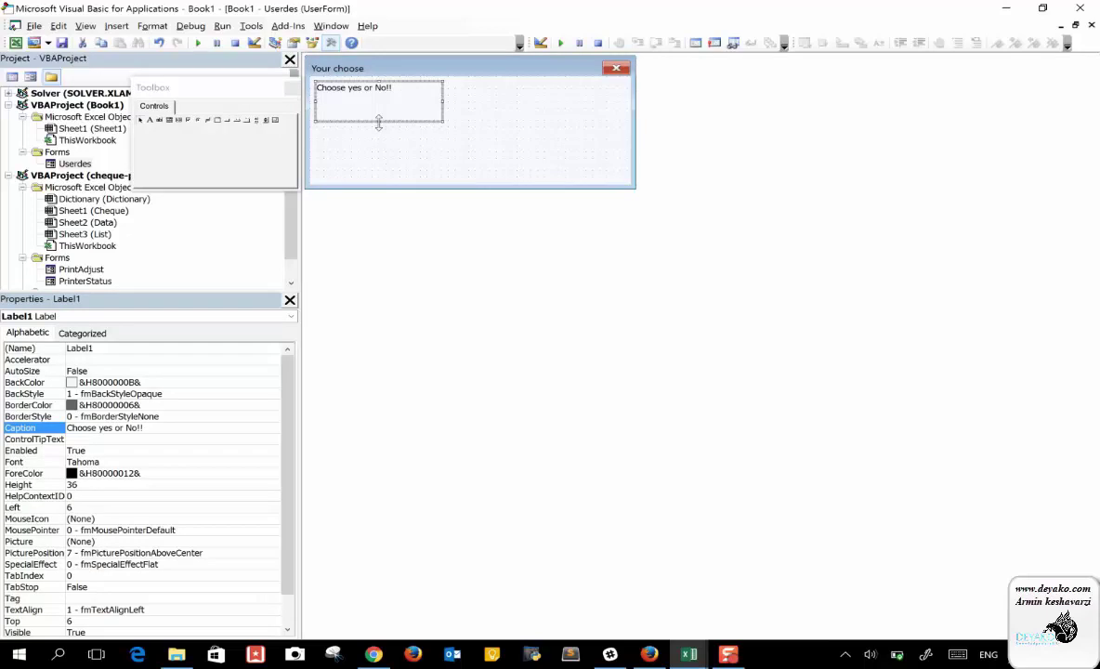
mouse_move(378, 121)
mouse_down()
mouse_move(378, 109)
mouse_move(494, 93)
mouse_up()
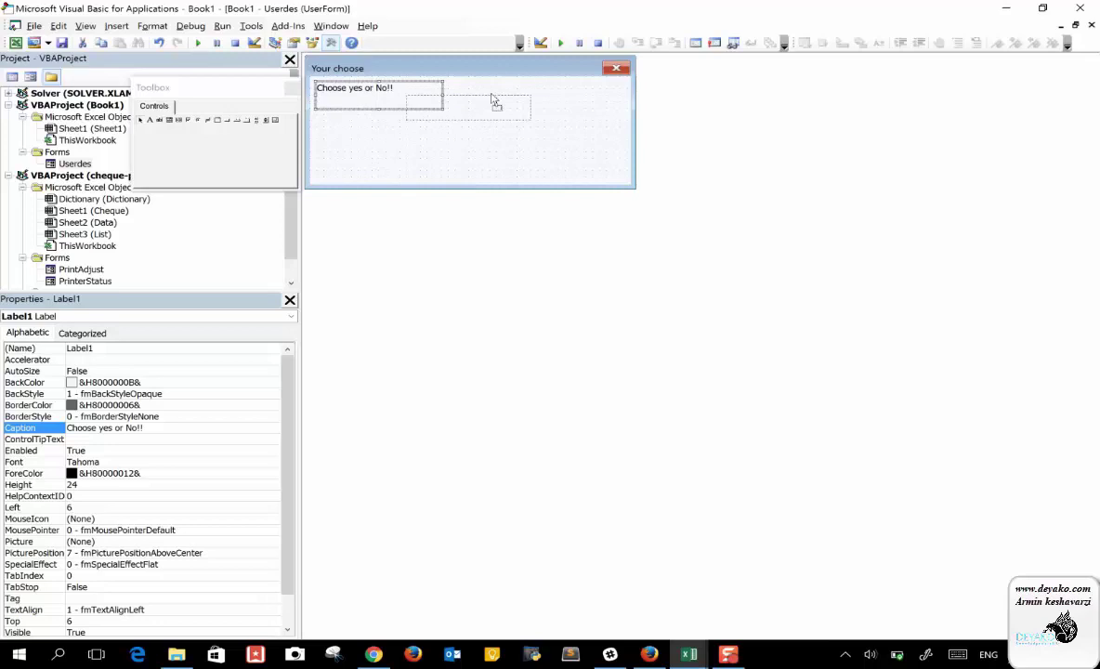
double_click(450, 83)
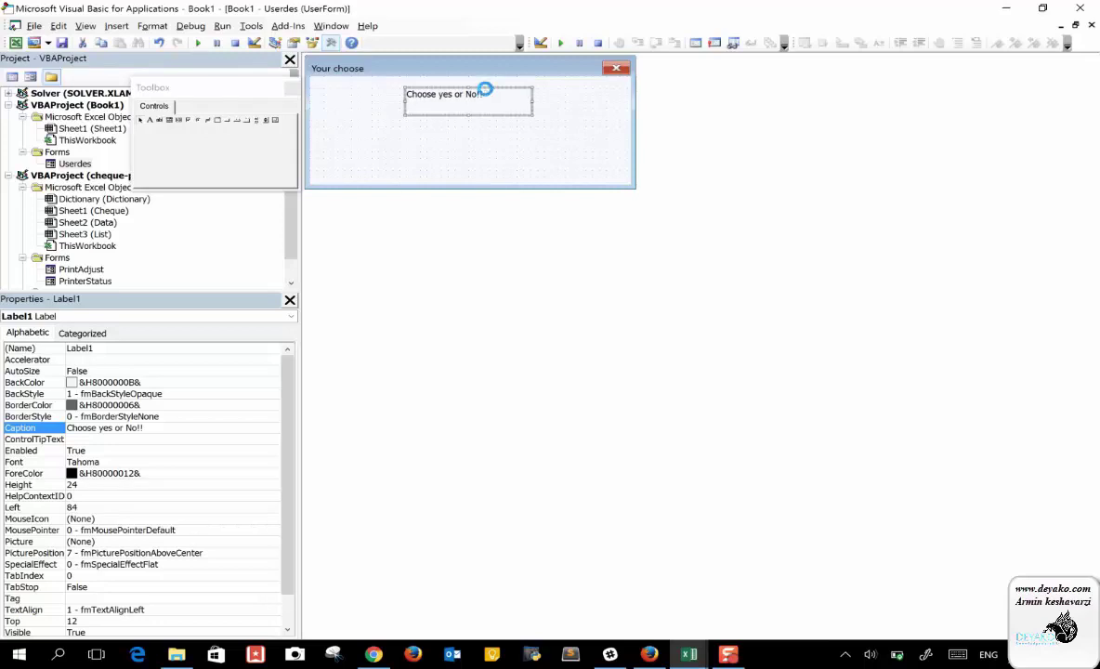
drag(375, 139, 324, 82)
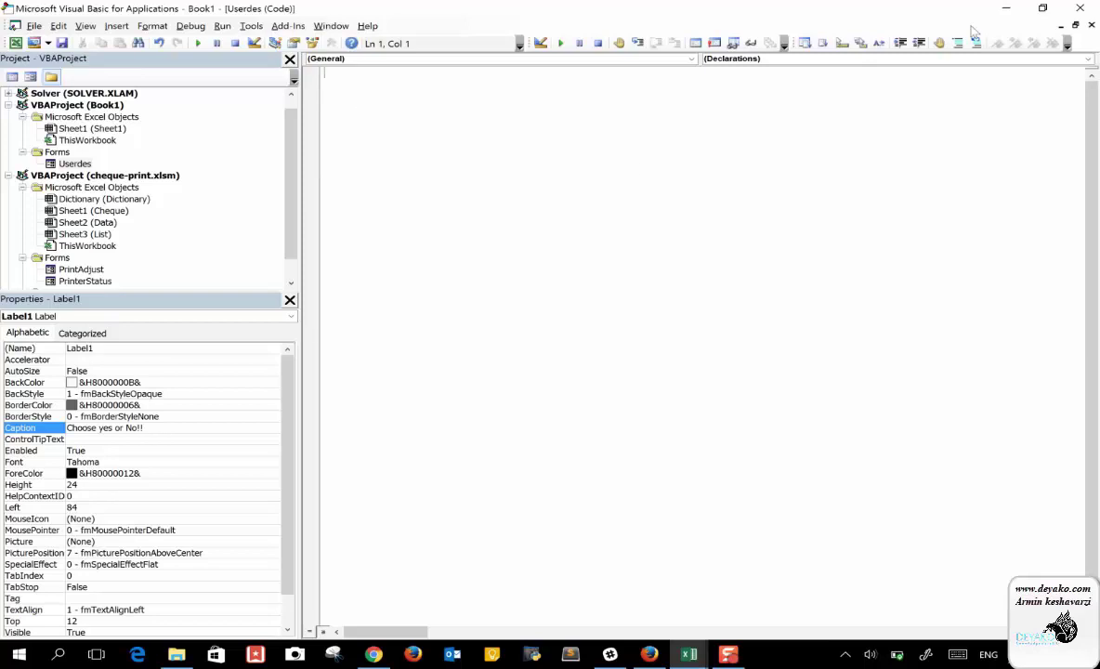
click(1093, 25)
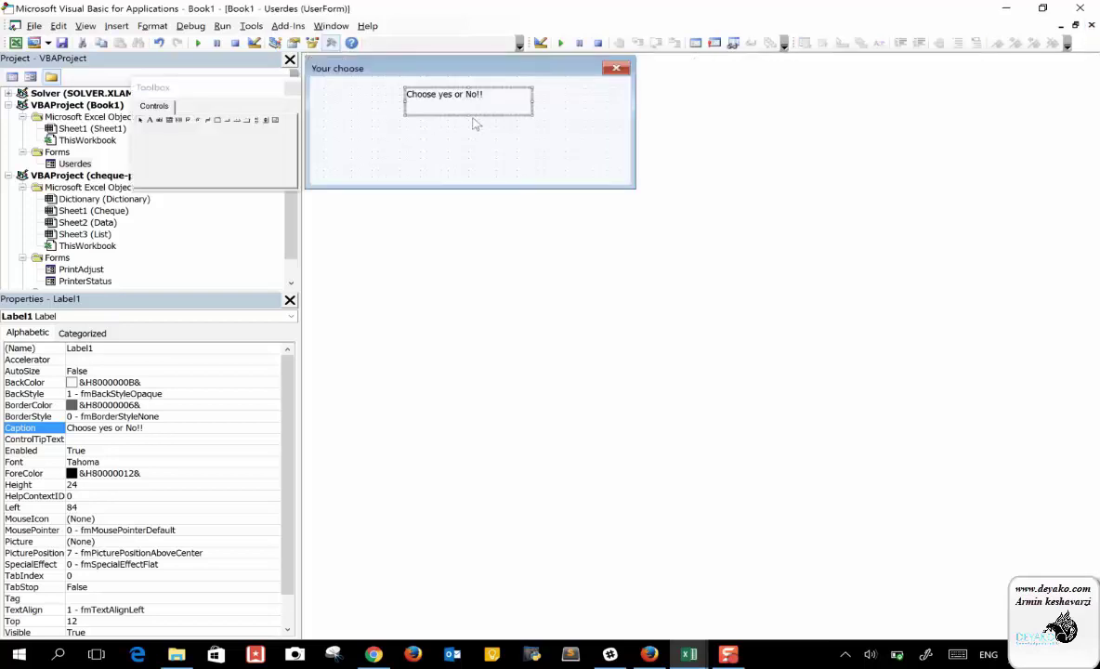
drag(479, 118, 433, 111)
click(444, 136)
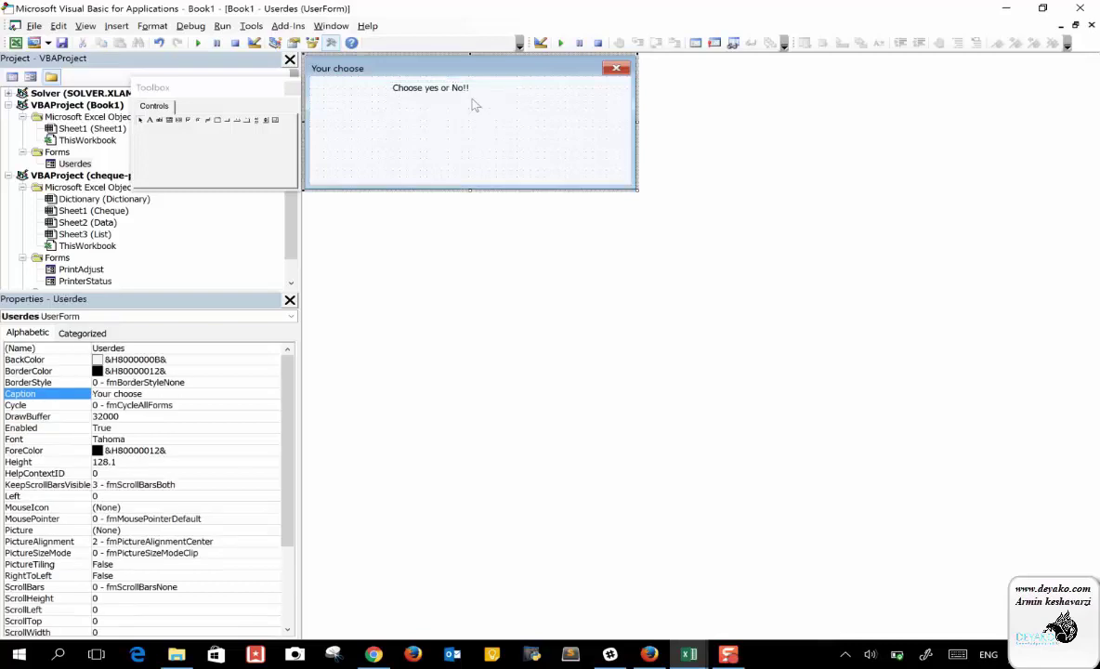
click(471, 106)
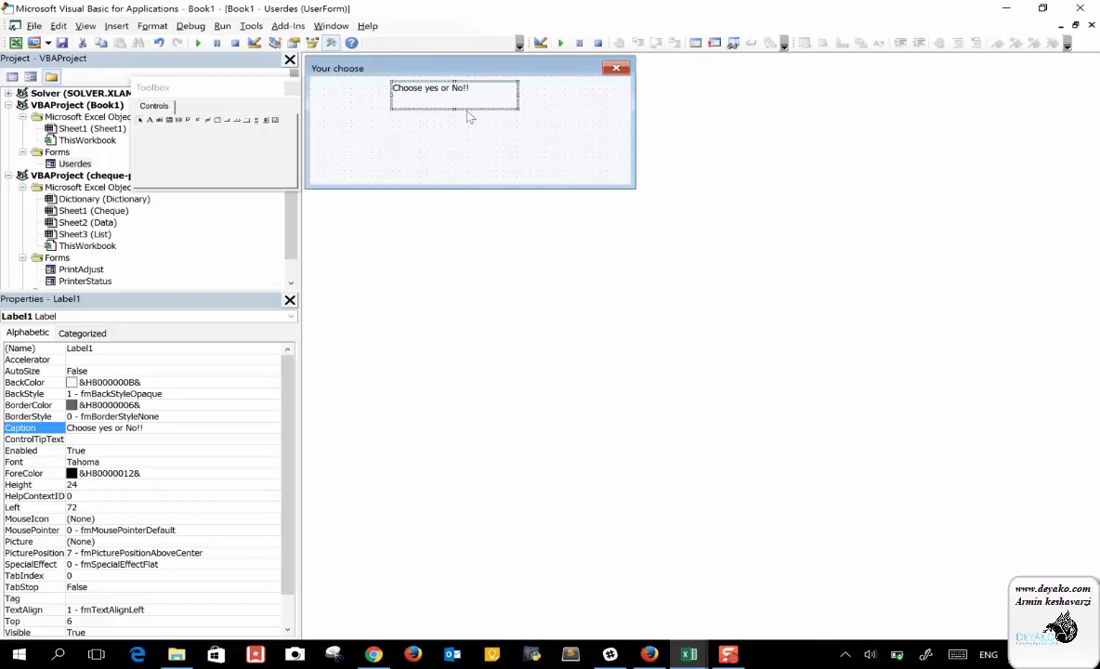
click(479, 100)
click(461, 137)
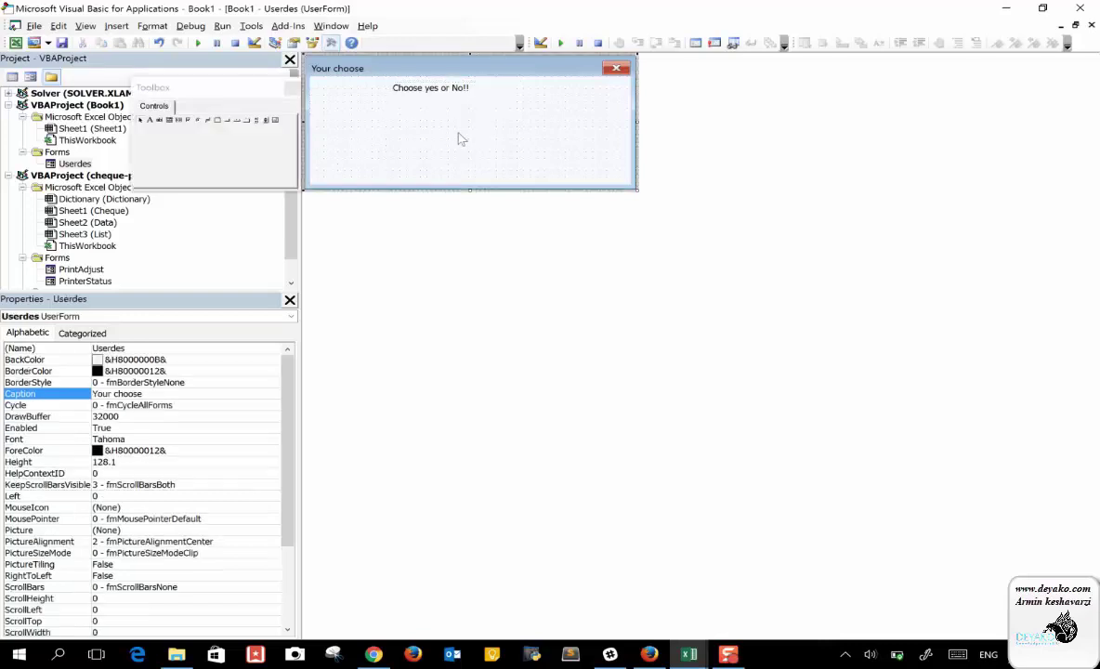
Step: Draw a command button below the label, named Yesbutton with caption Yes
click(232, 123)
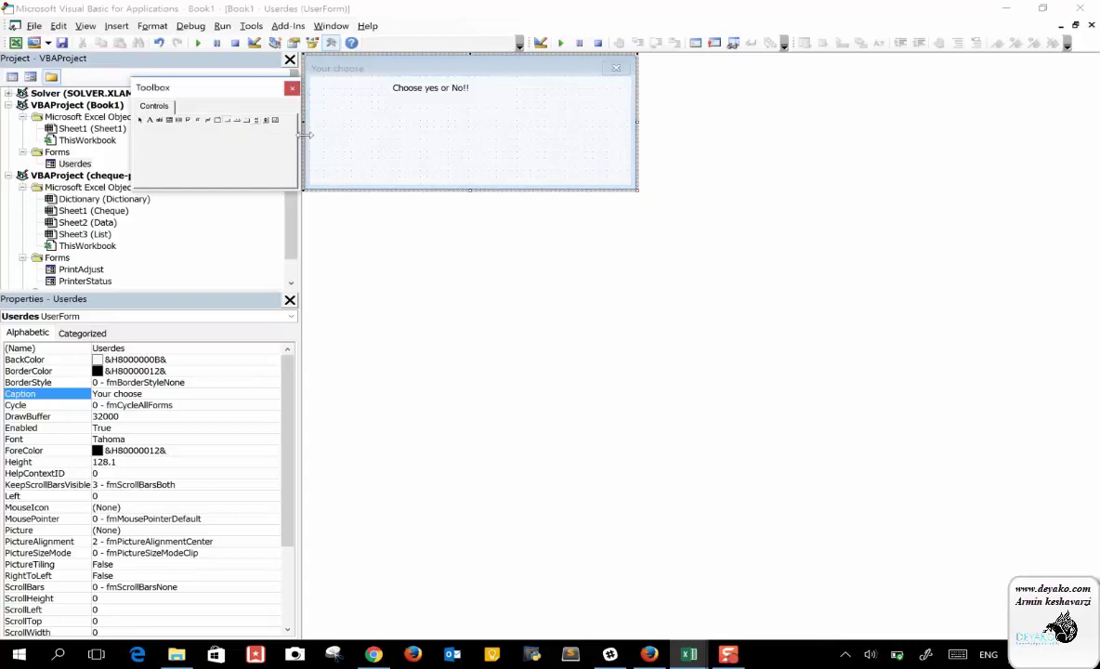
drag(352, 114, 444, 145)
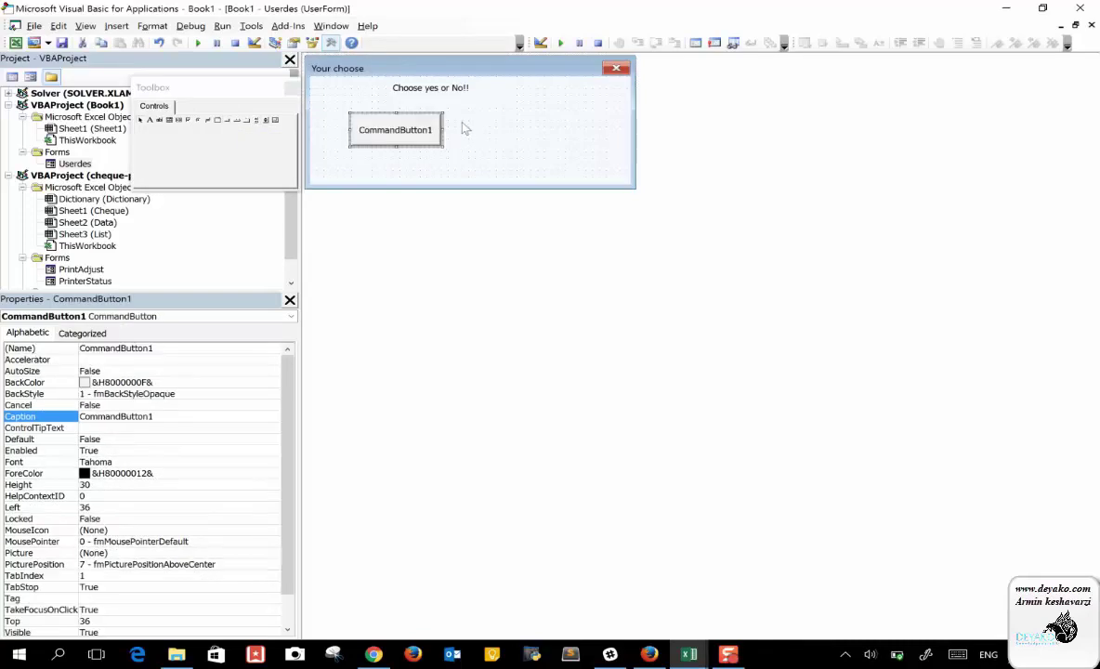
click(122, 348)
double_click(122, 348)
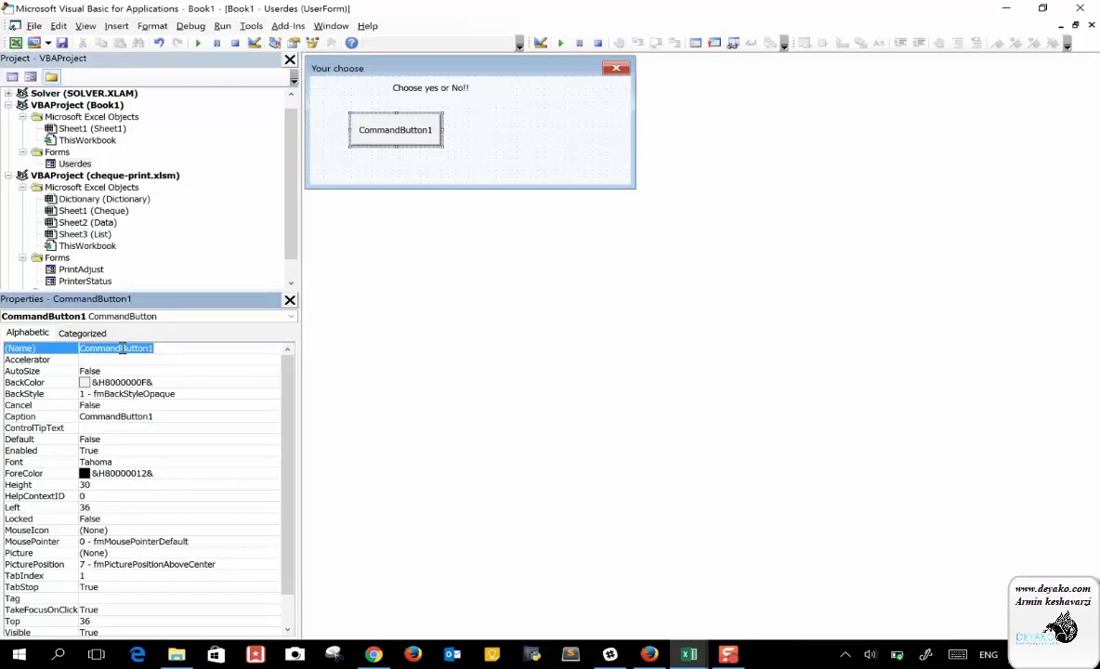
text(Yes)
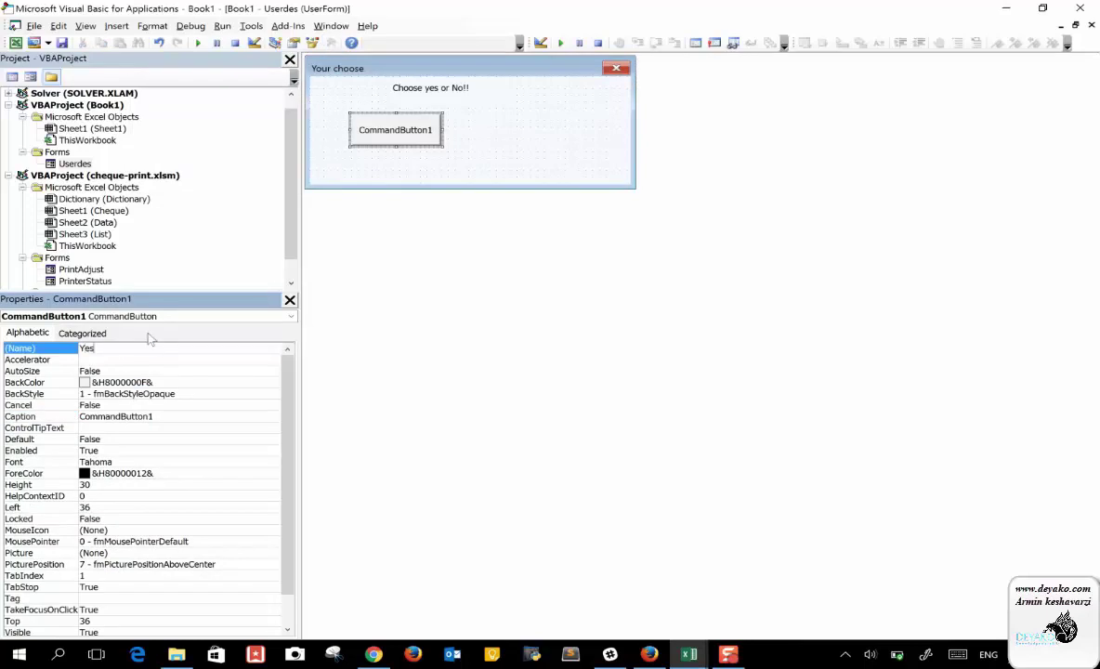
text(button)
double_click(130, 418)
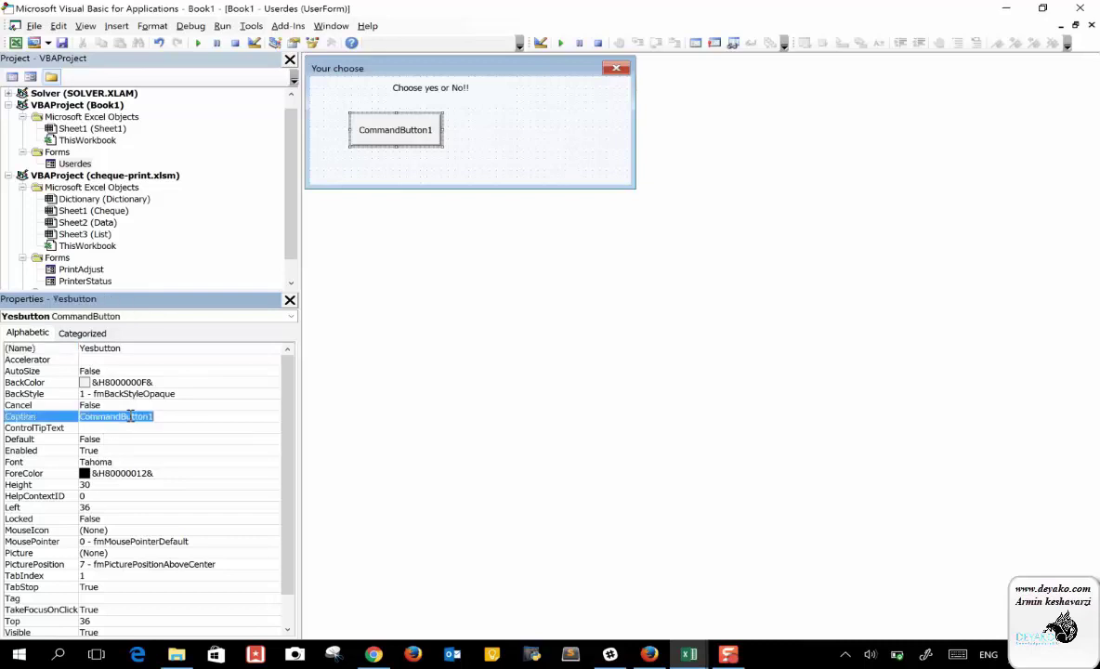
text(Yes)
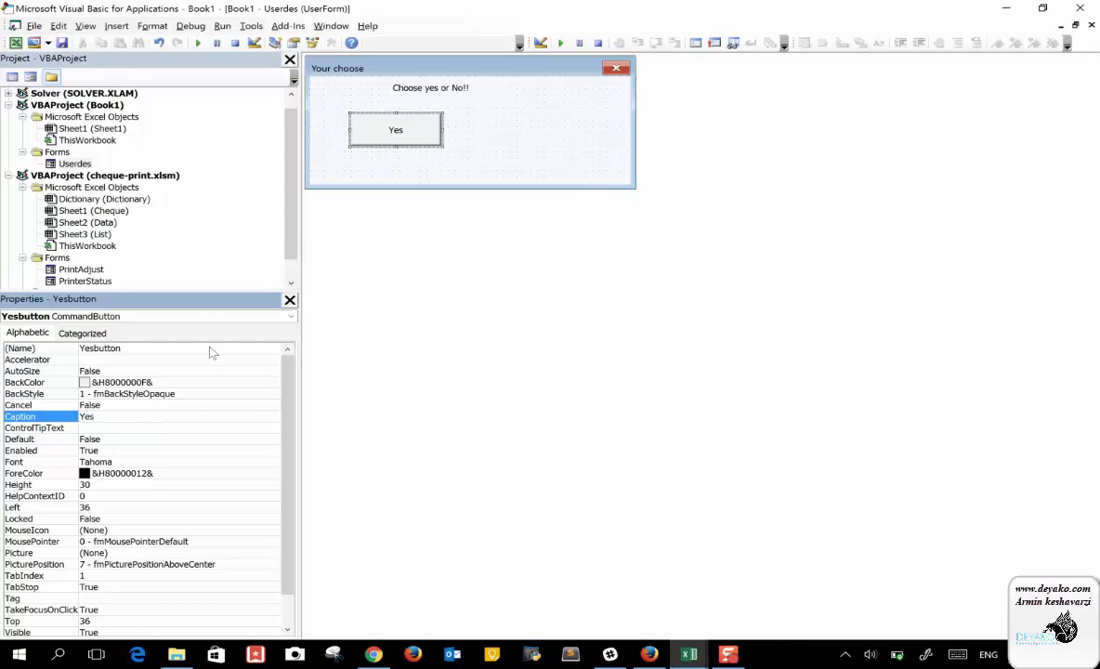
click(530, 125)
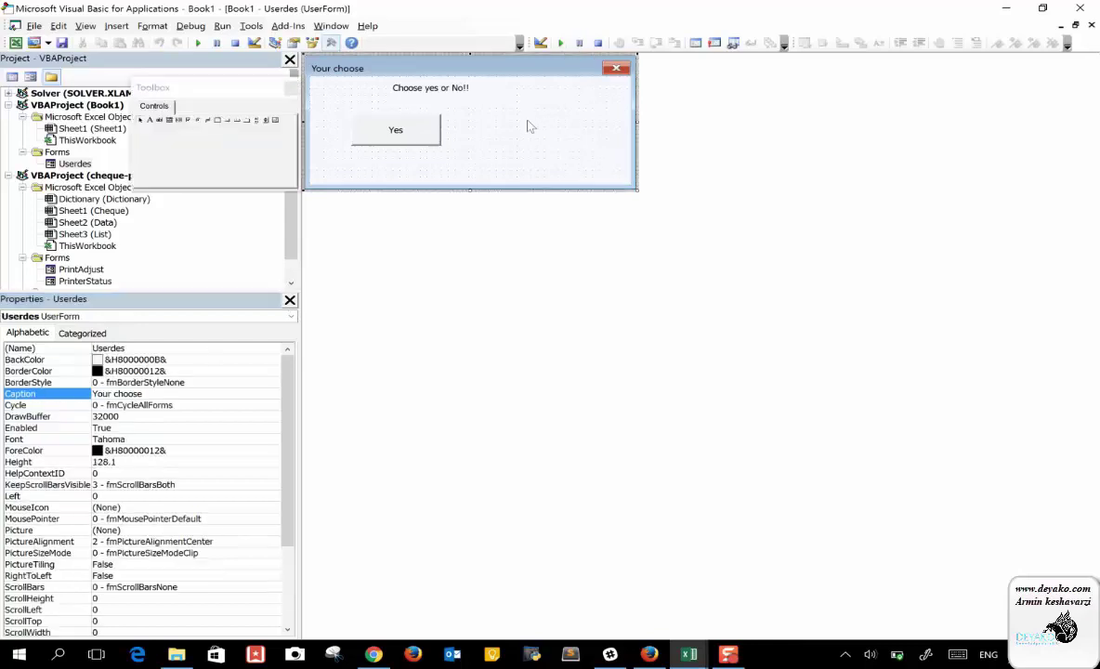
Step: Draw a command button to the right of Yes, named Nobutton with caption No
click(230, 130)
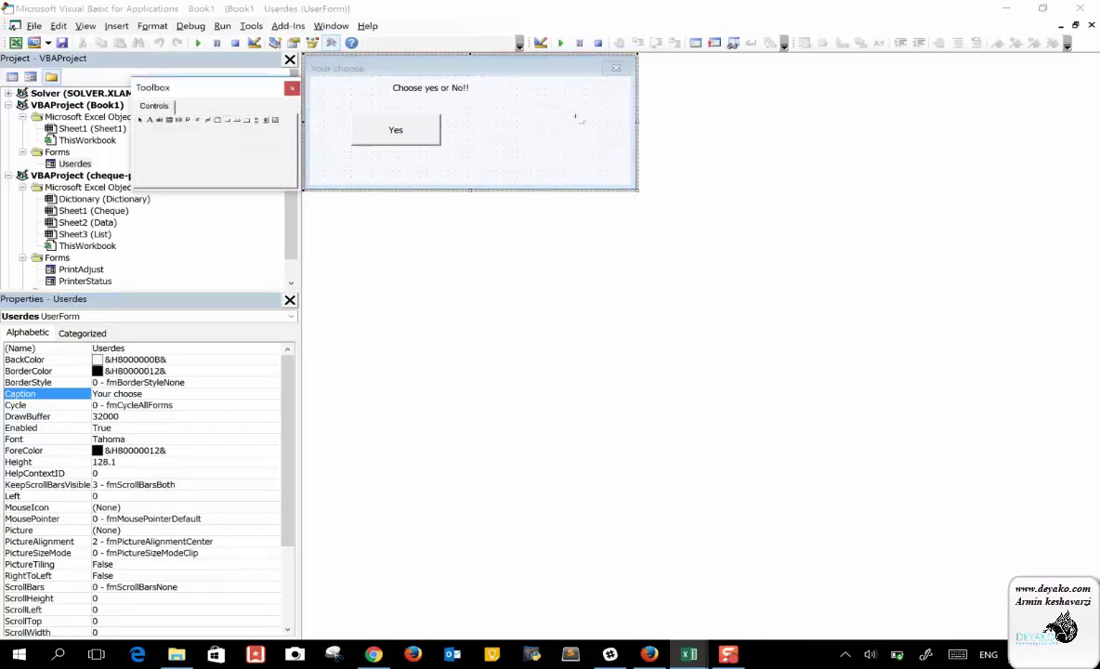
drag(576, 118, 449, 144)
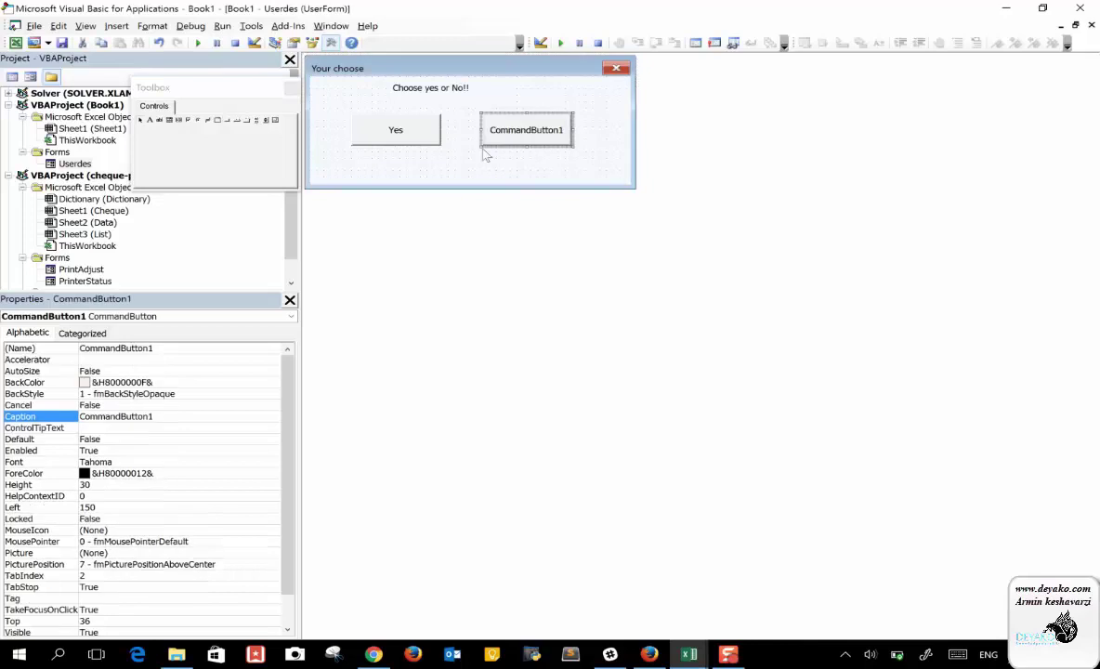
click(119, 347)
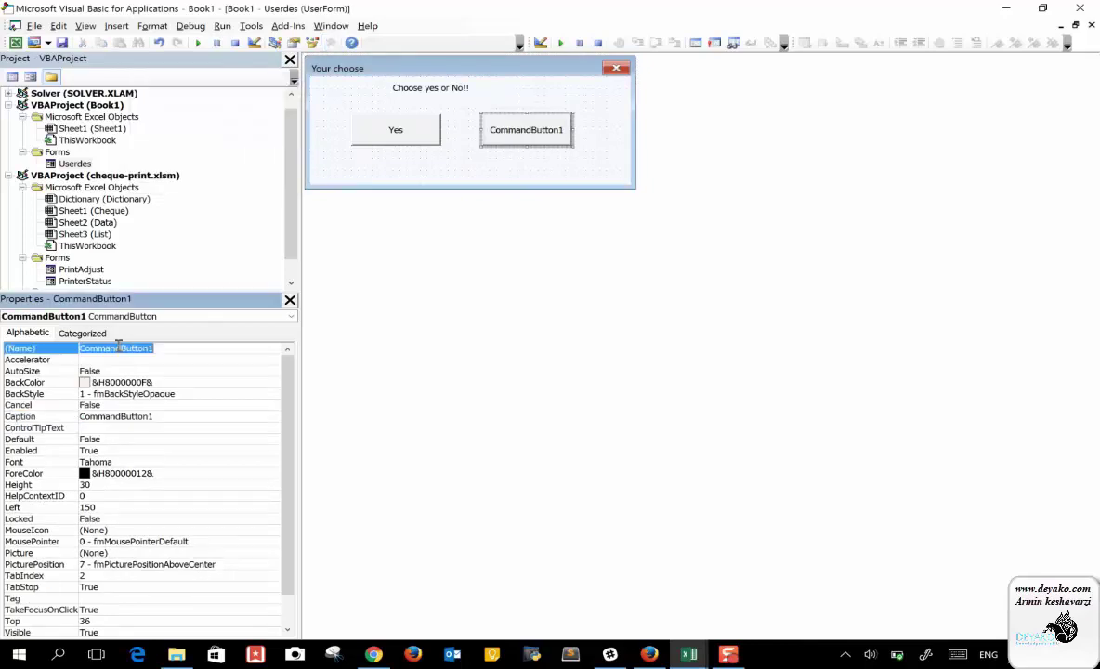
text(Nobutton)
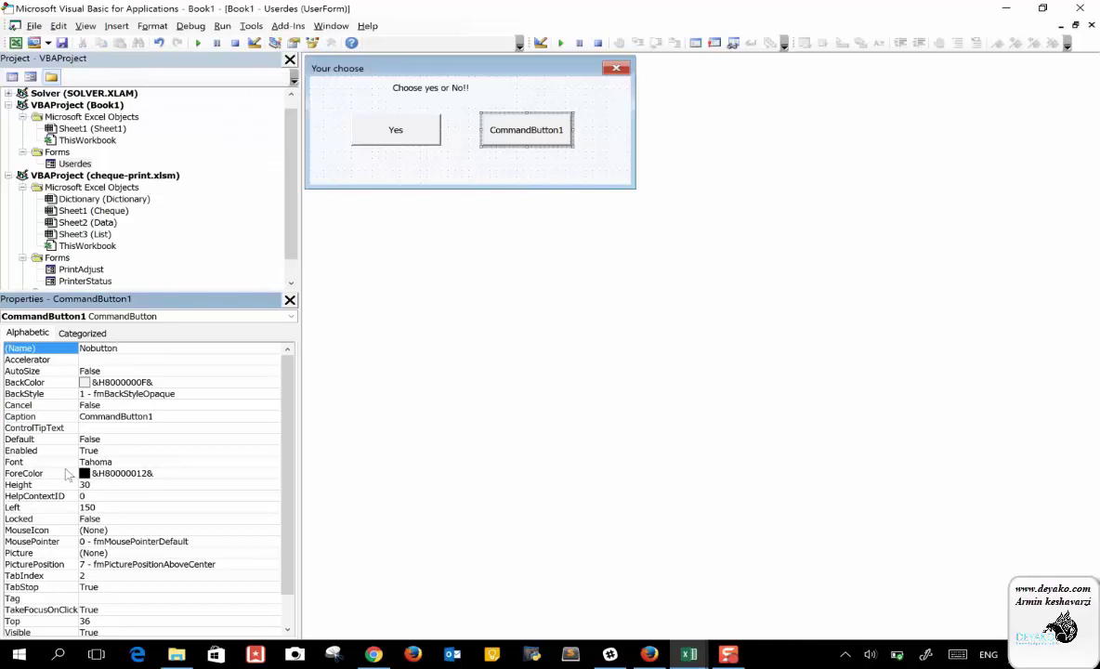
click(144, 416)
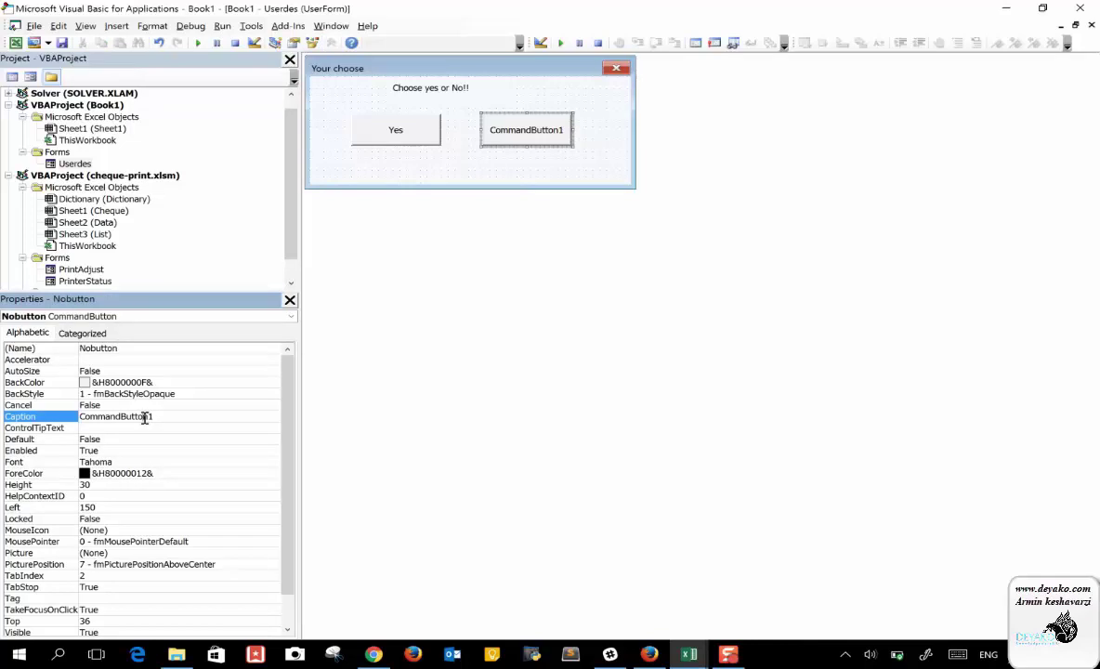
double_click(144, 416)
text(No)
click(555, 200)
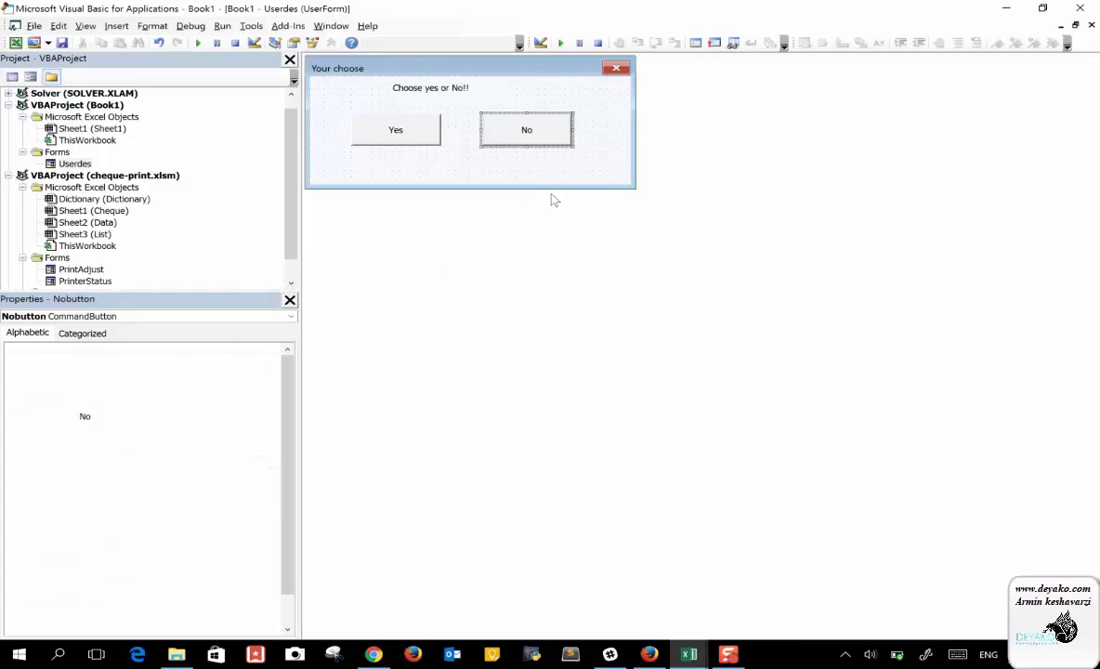
click(562, 44)
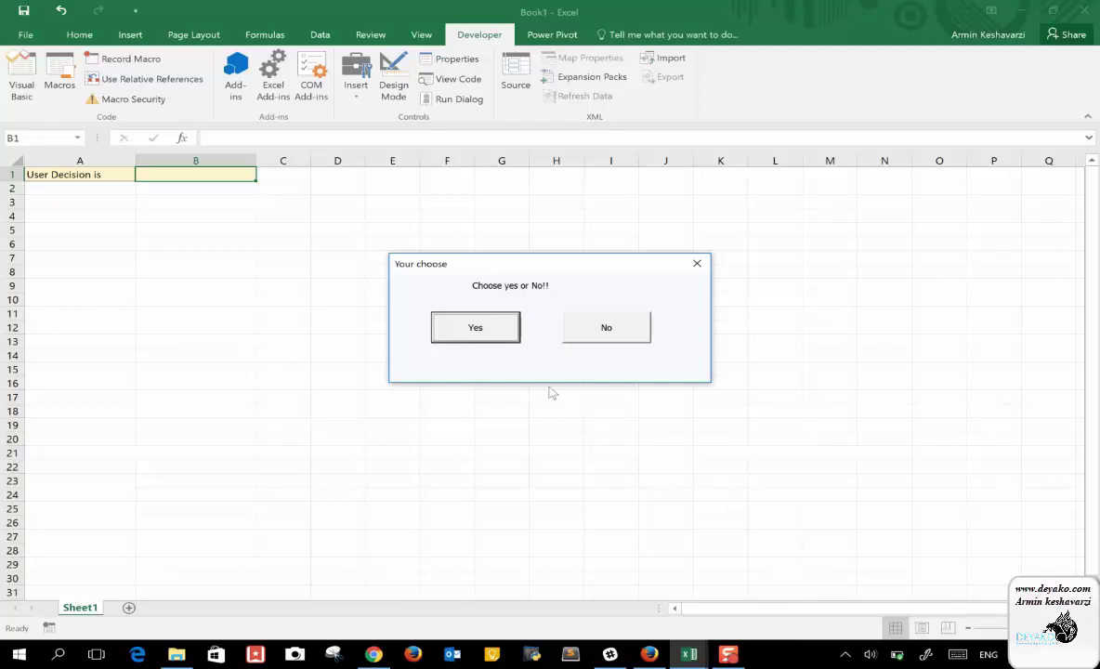
click(594, 323)
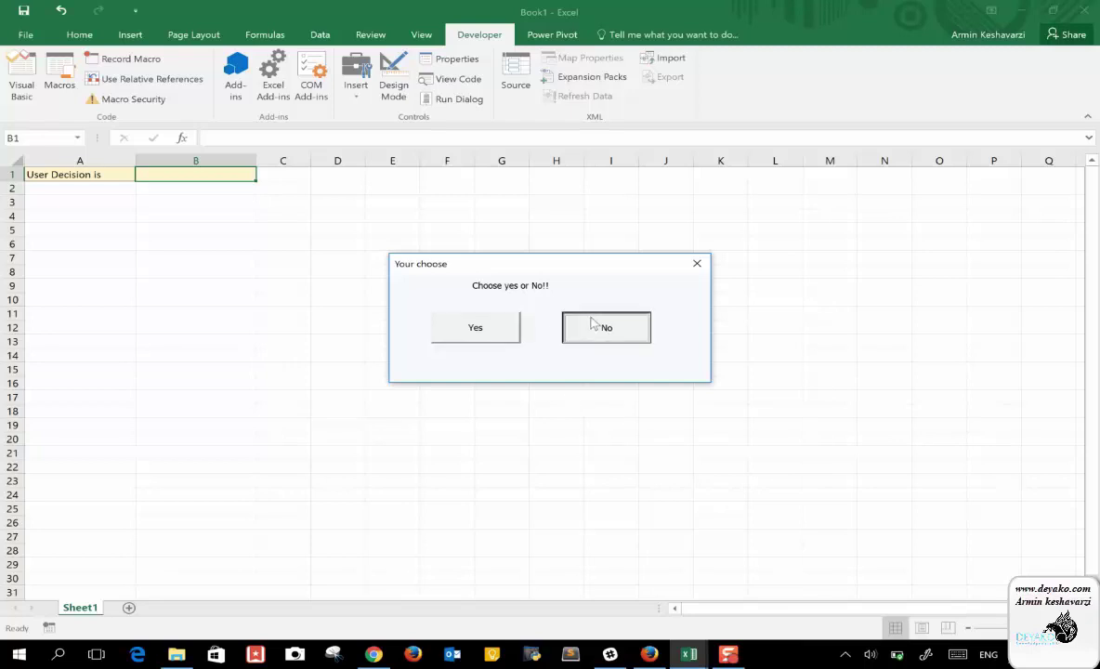
click(481, 340)
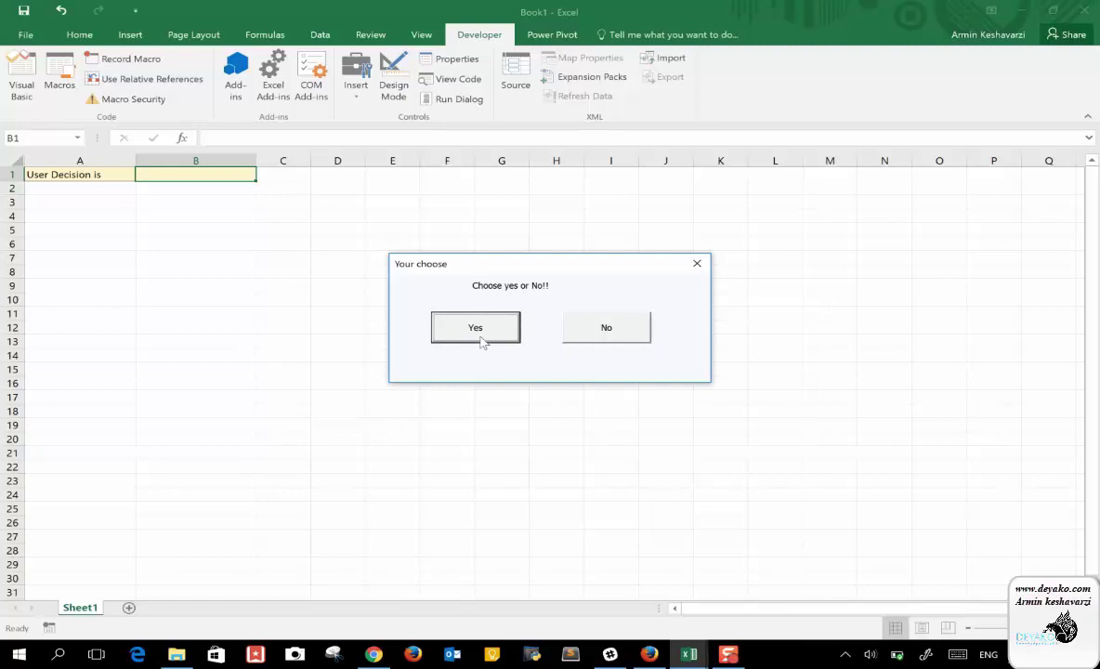
click(699, 265)
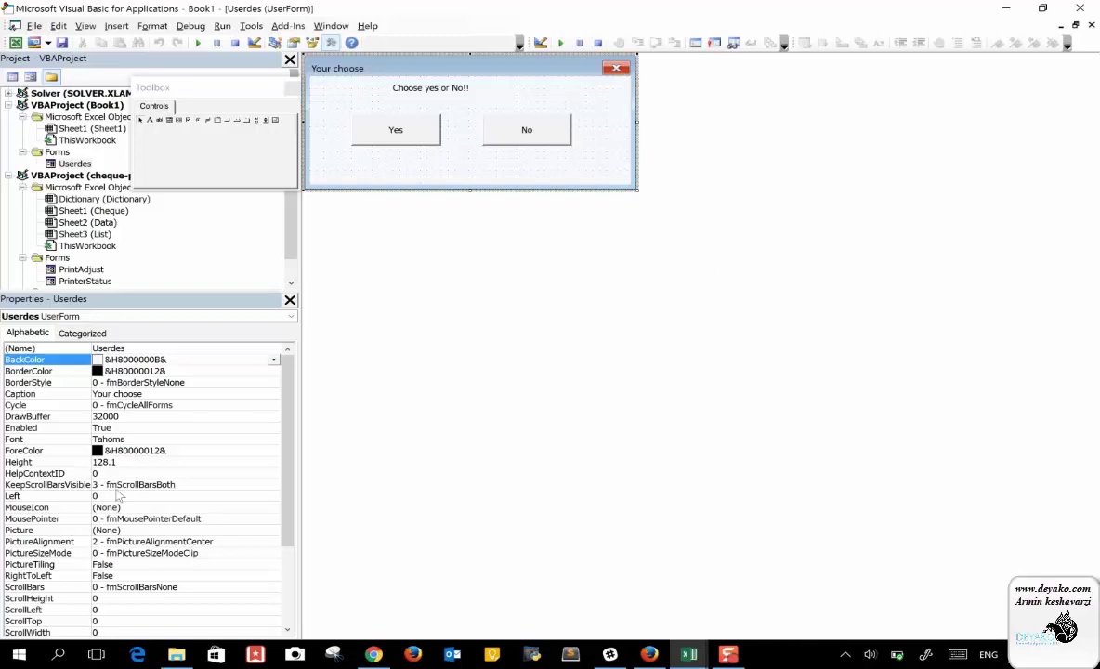
Step: Open the empty Yesbutton_Click procedure from the Yes button on the Userdes form
scroll(118, 496, down, 2)
scroll(118, 496, down, 1)
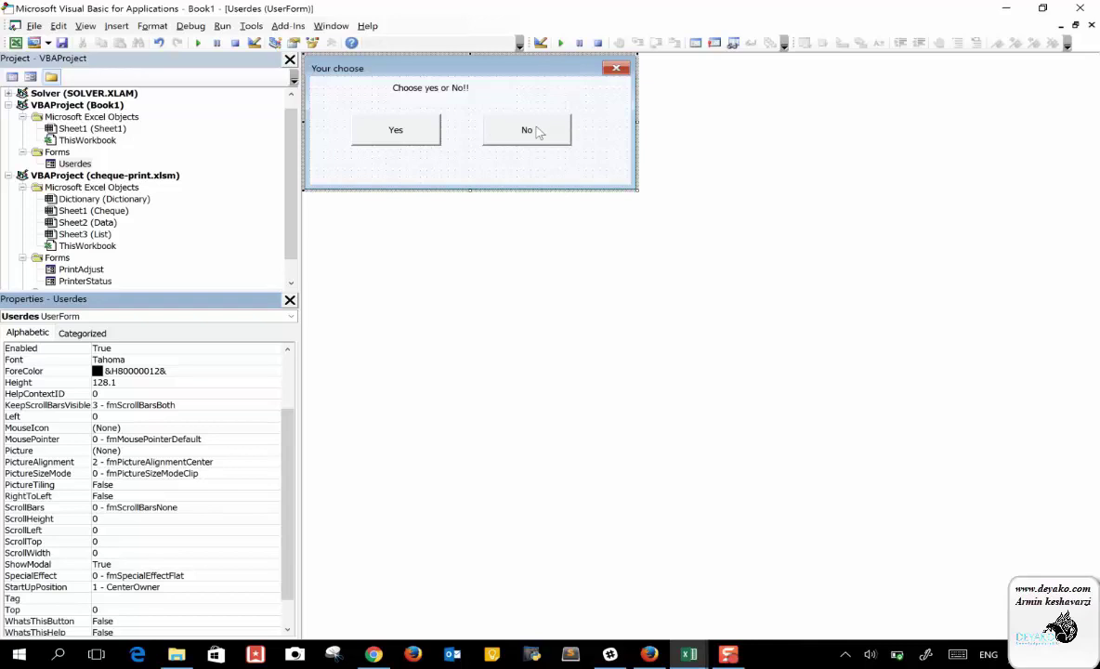
double_click(420, 135)
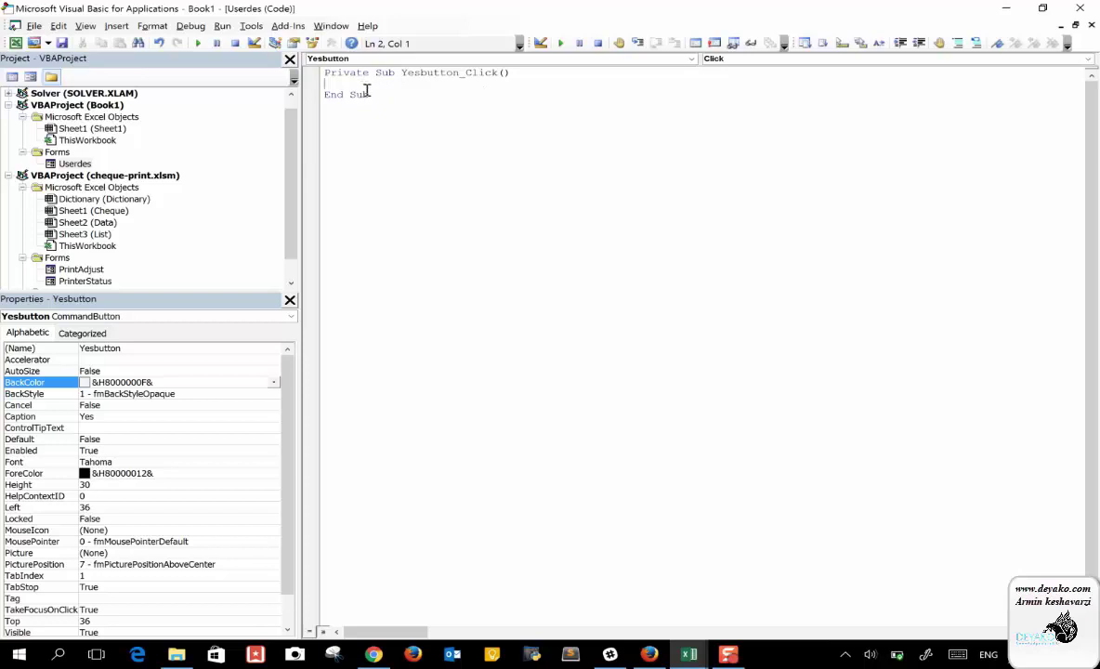
Step: Keep Click as the Yes button's event and add blank lines inside Yesbutton_Click
click(1088, 58)
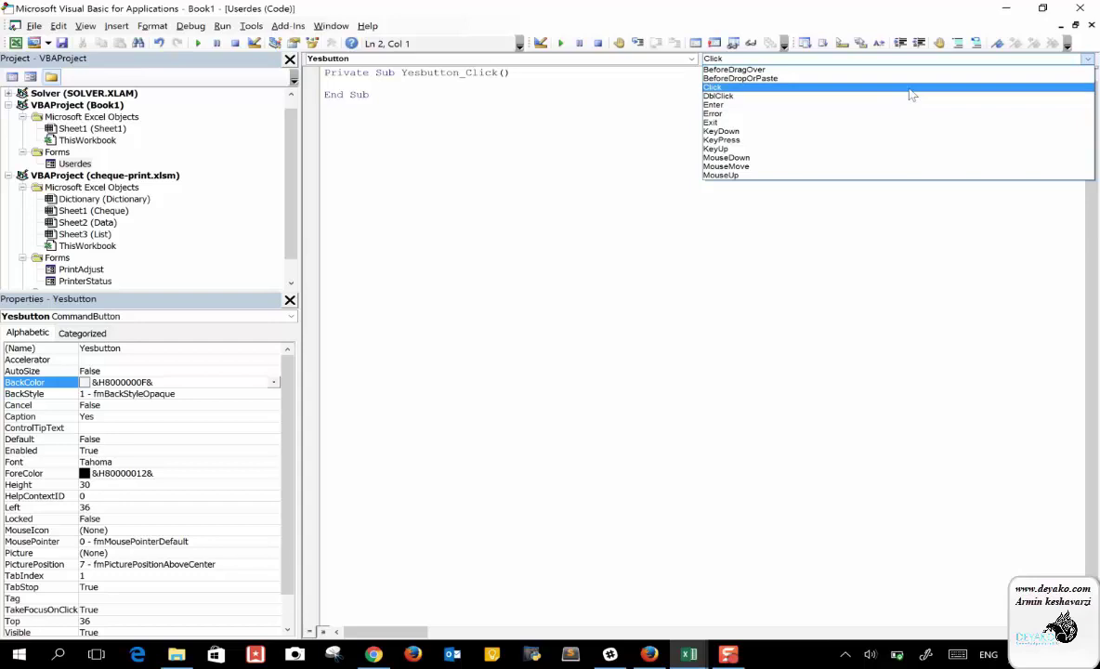
click(842, 87)
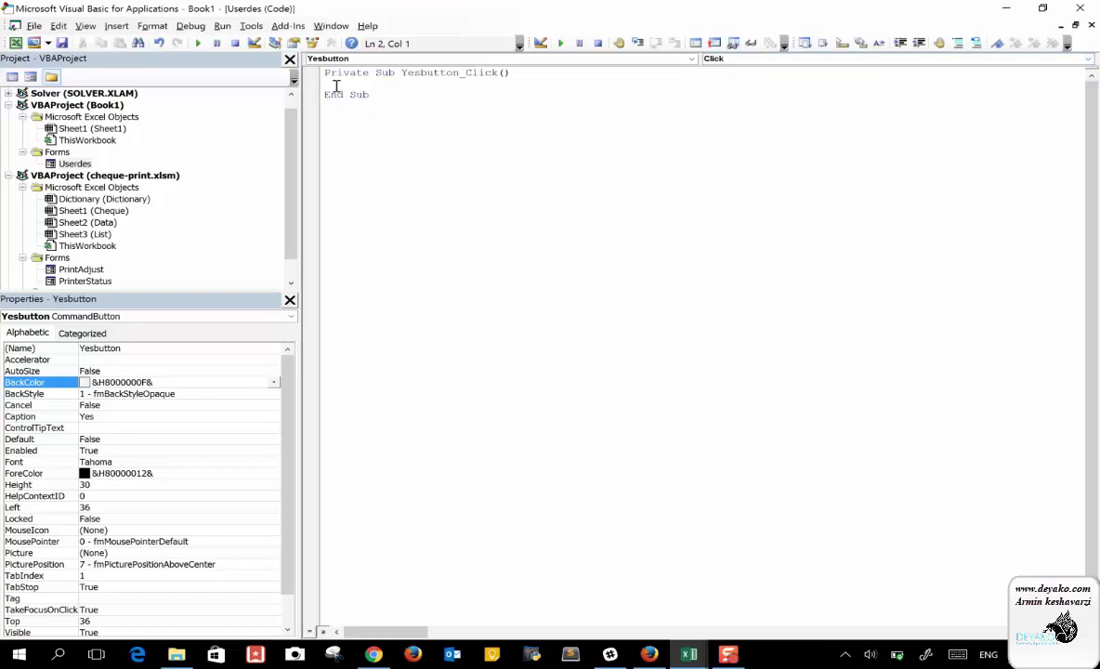
key(Return)
key(Return)
key(Return)
key(Return)
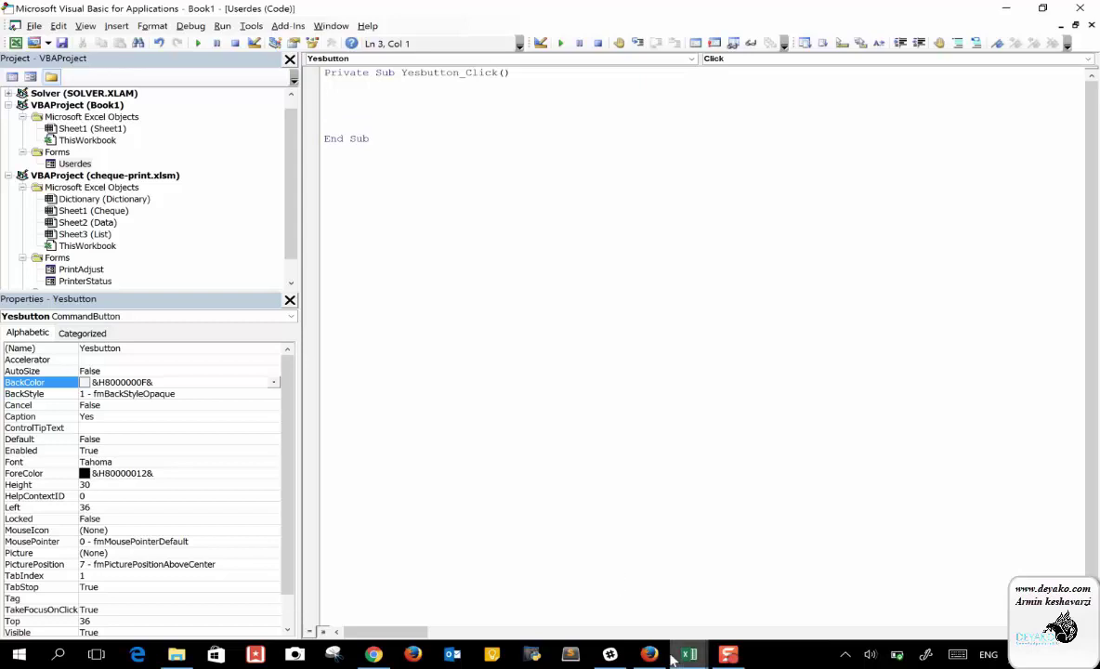
mouse_move(689, 655)
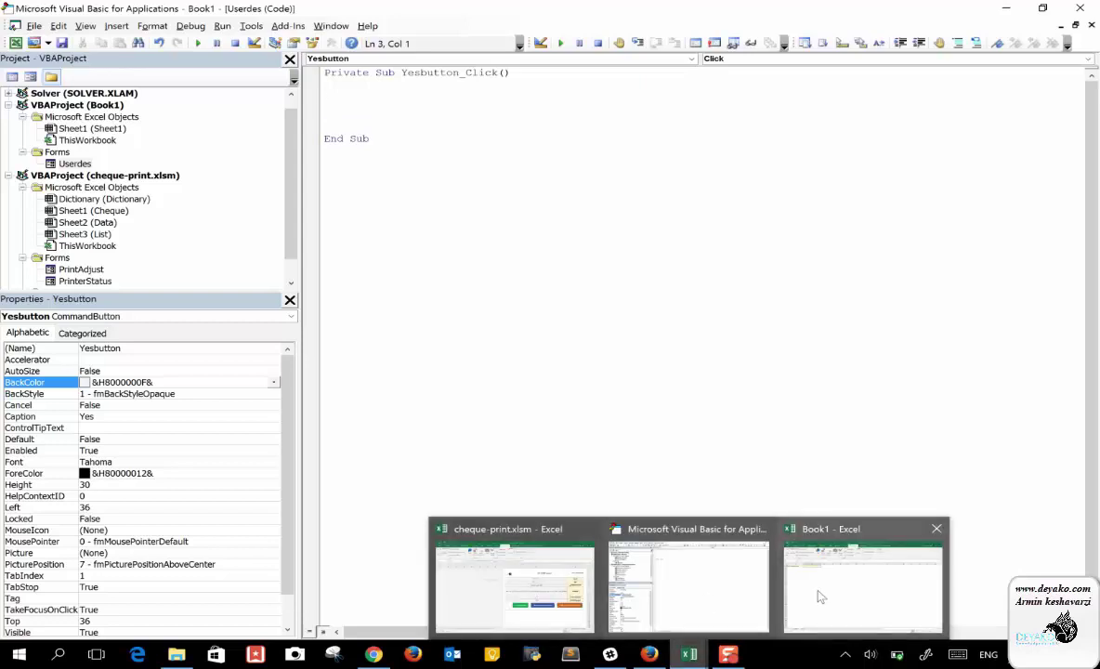
Step: Check the Book1 worksheet, then return to the VBA code editor
click(818, 587)
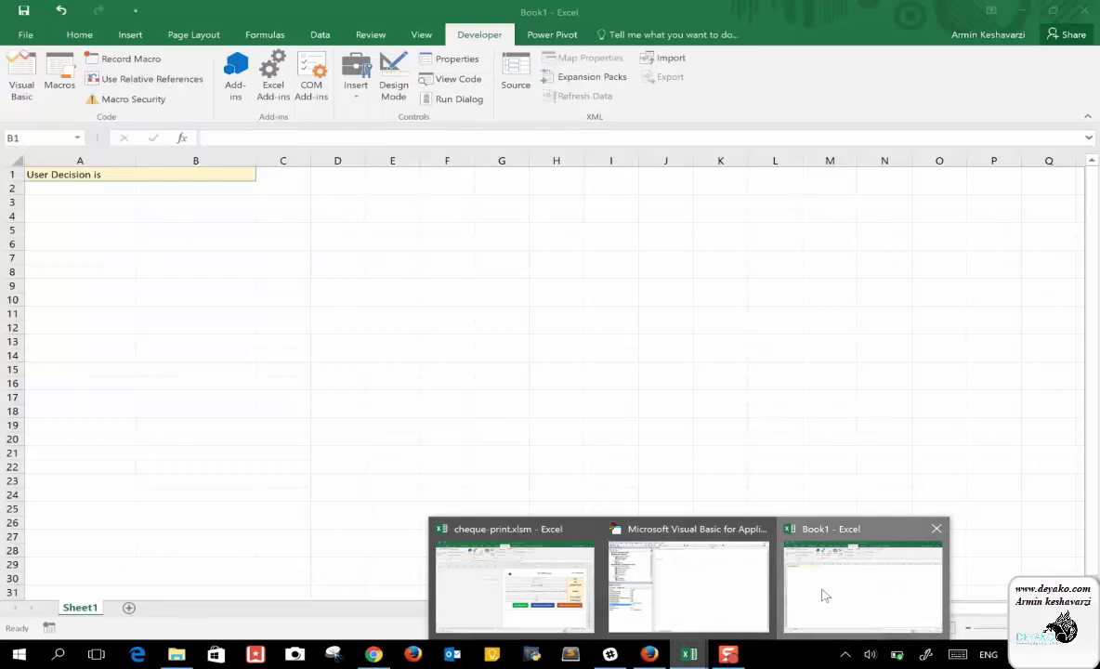
click(822, 592)
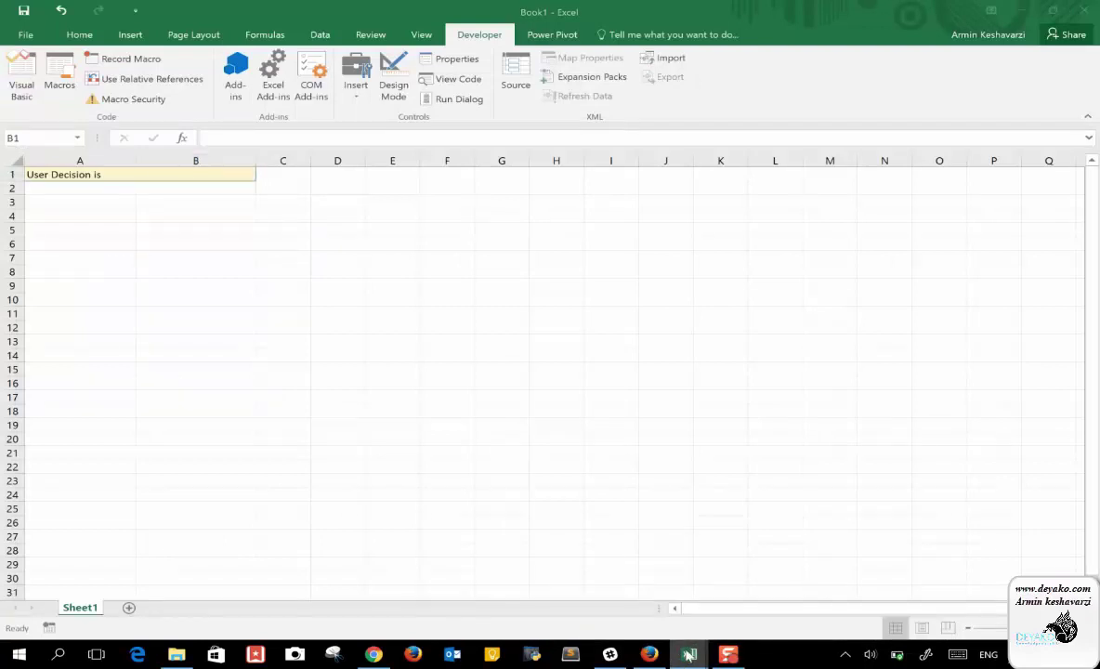
mouse_move(688, 655)
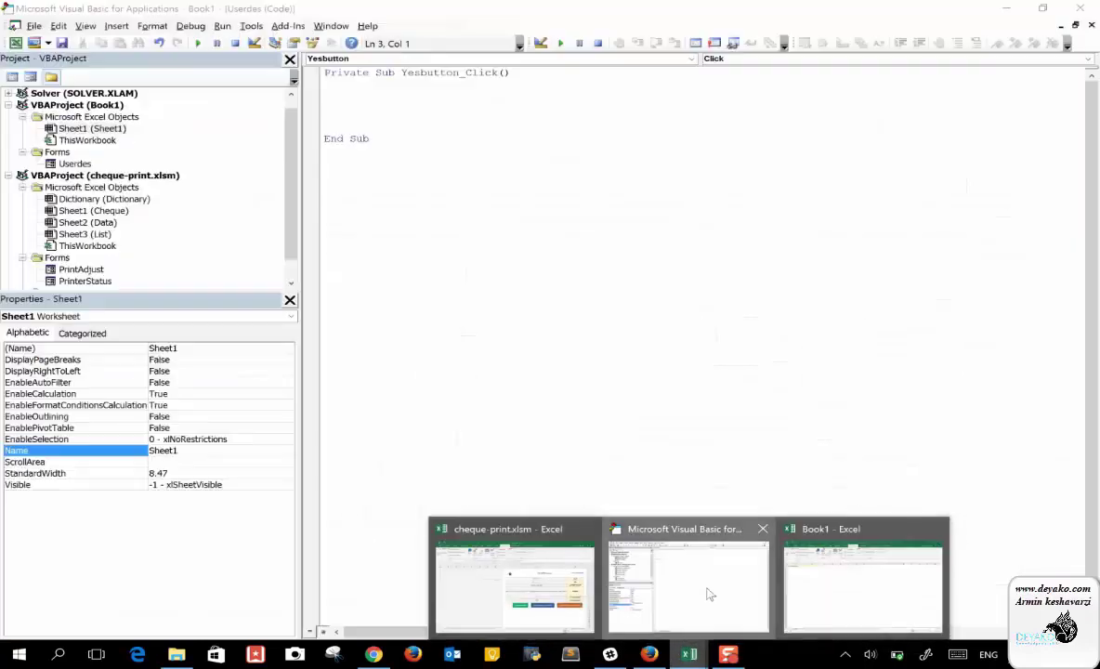
click(710, 592)
text(sheet1)
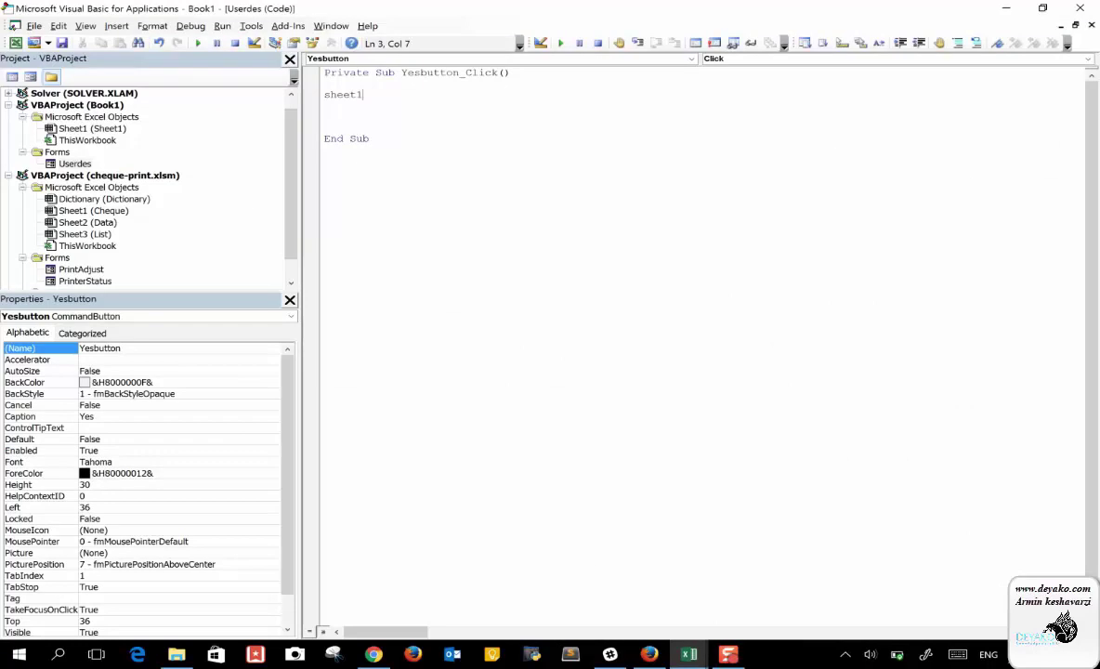
Step: Complete the line Sheet1.Cells(1, 2) = "Yes" and add blank lines after End Sub
text(.ce)
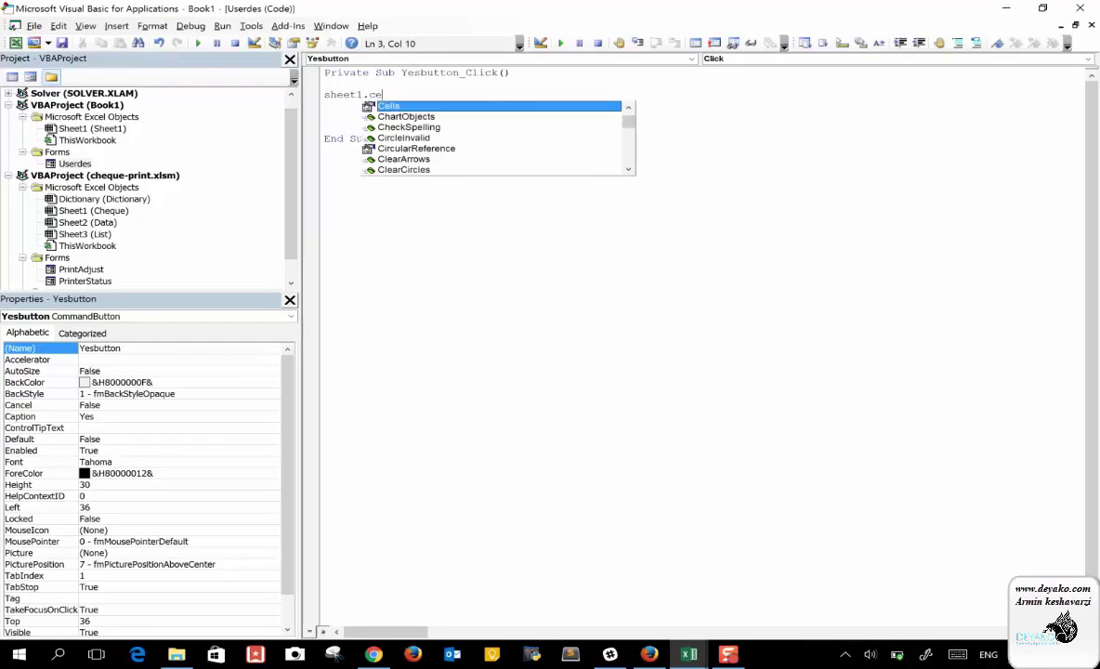
text(()
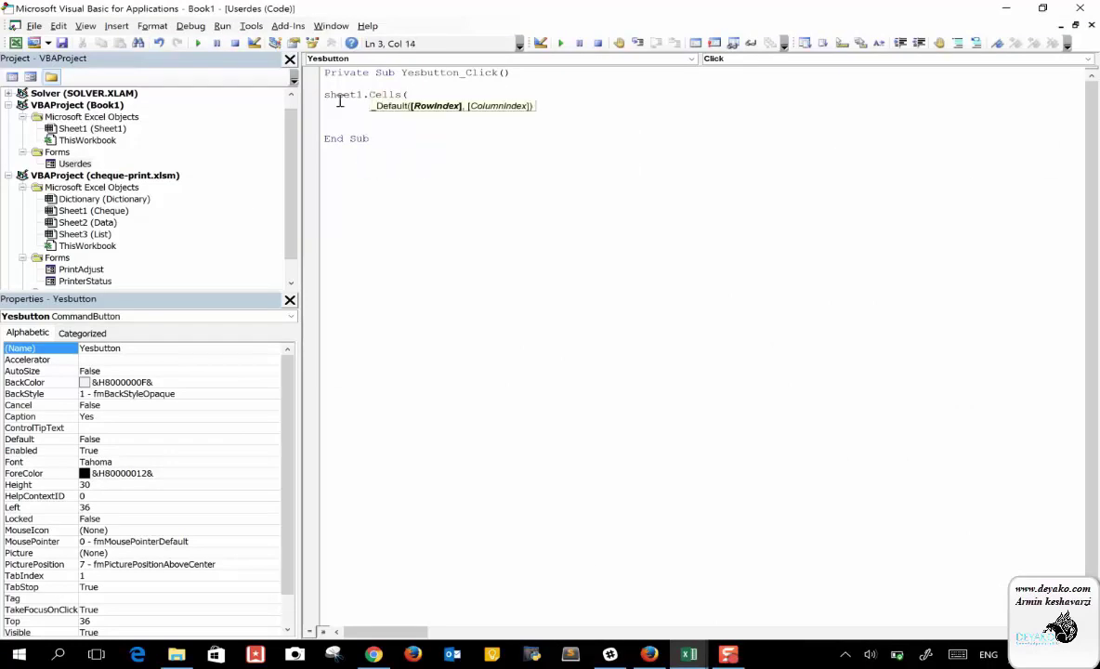
text(1,2)
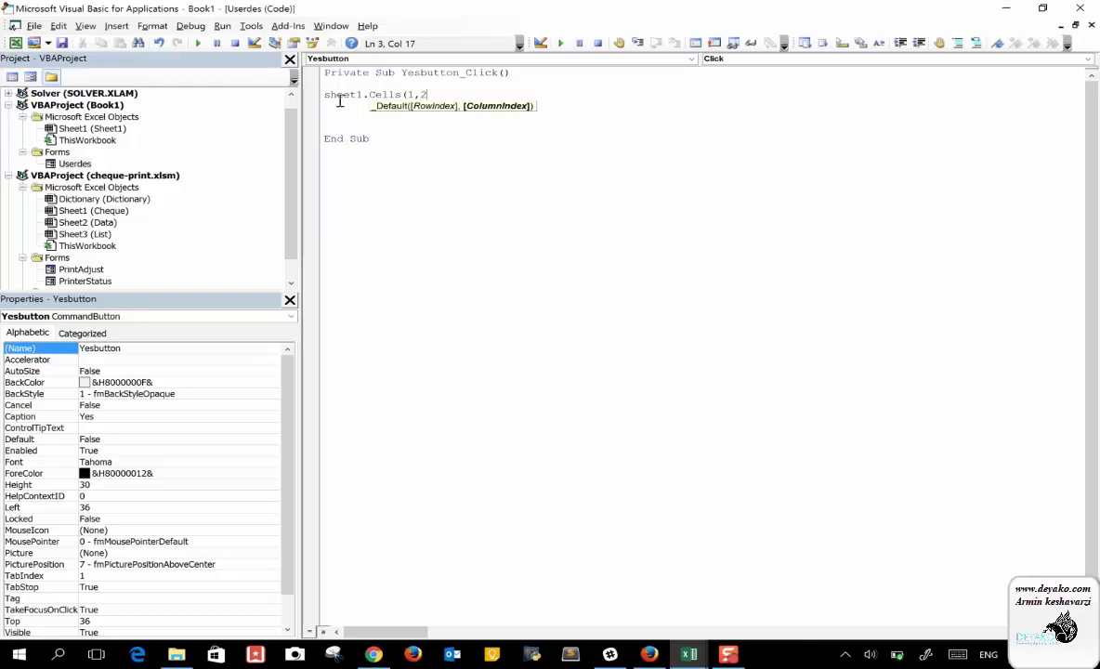
text() = "Yes)
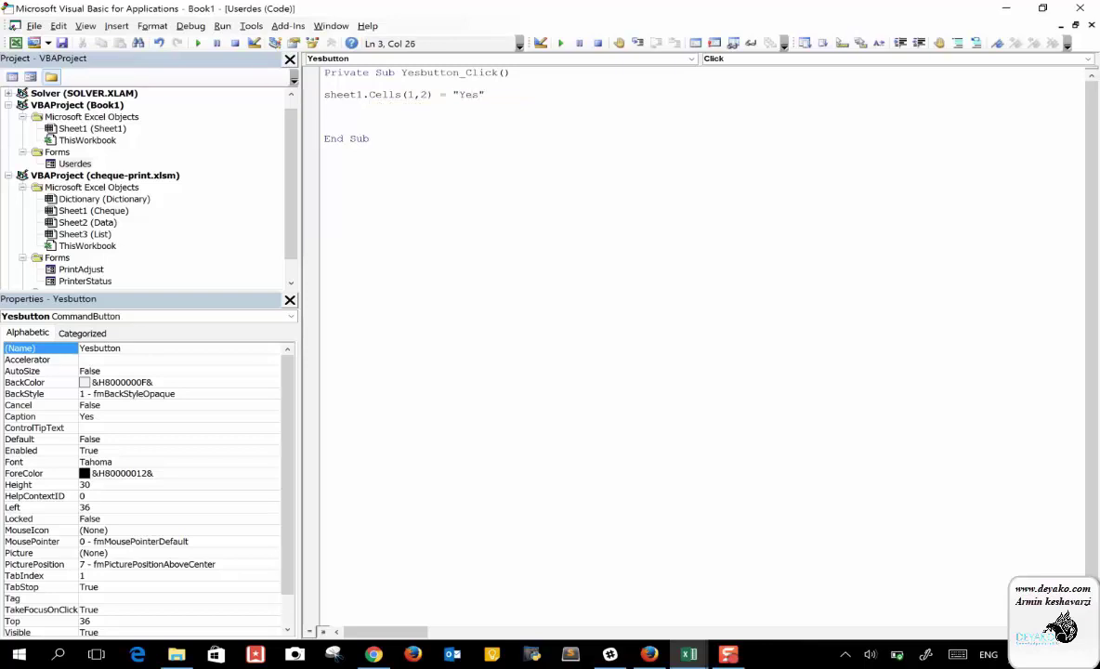
key(Return)
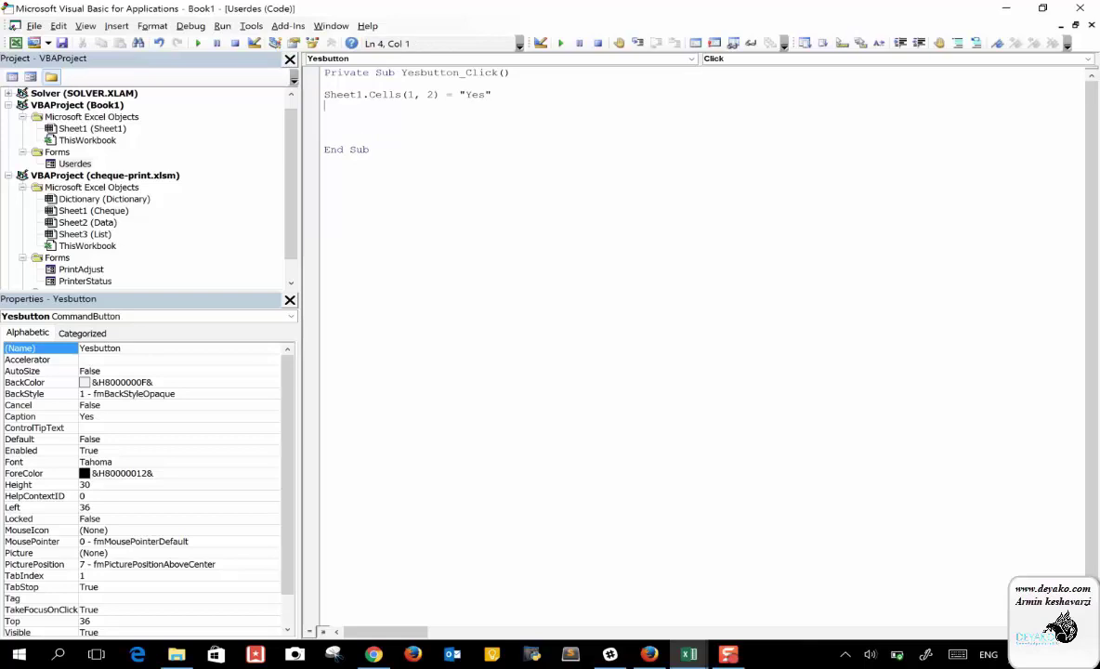
key(Delete)
key(Delete)
click(370, 132)
key(Return)
key(Return)
Step: Duplicate the Yesbutton_Click procedure below itself and rename the copy nobutton_Click
drag(372, 130, 288, 70)
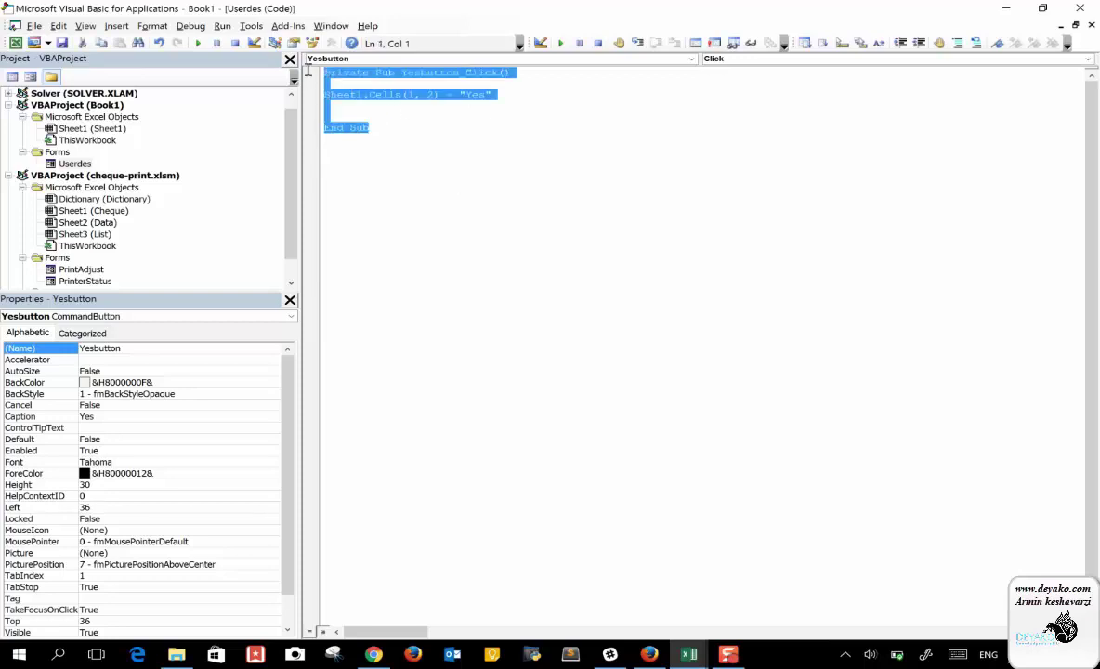
key(ctrl+c)
click(352, 158)
key(ctrl+v)
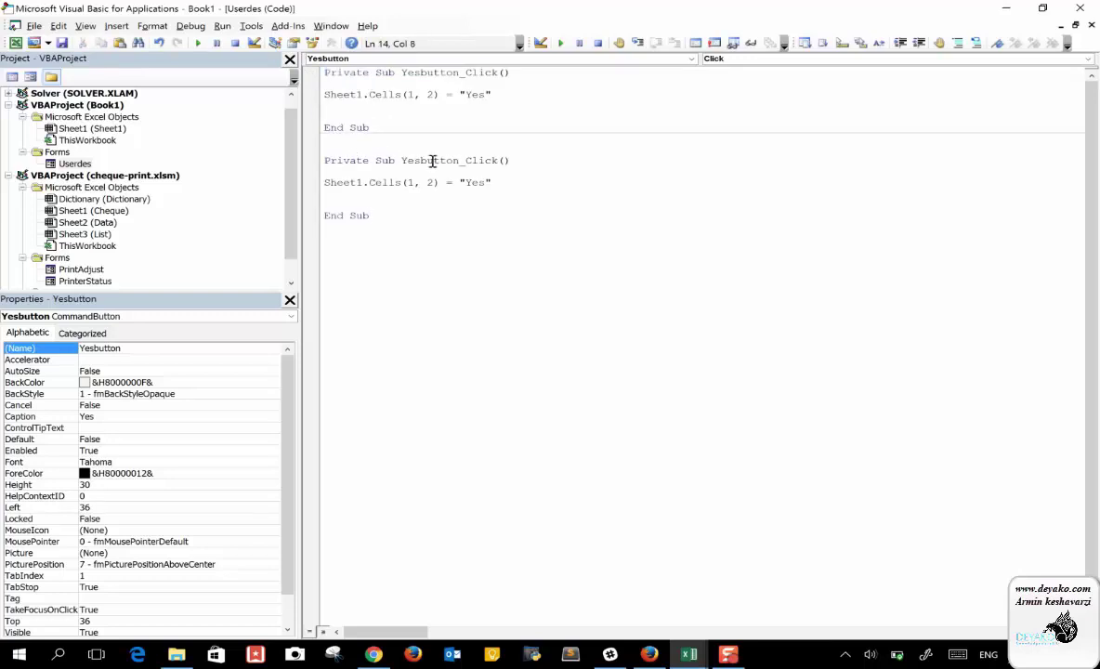
click(422, 160)
click(417, 161)
key(BackSpace)
key(BackSpace)
key(BackSpace)
text(N)
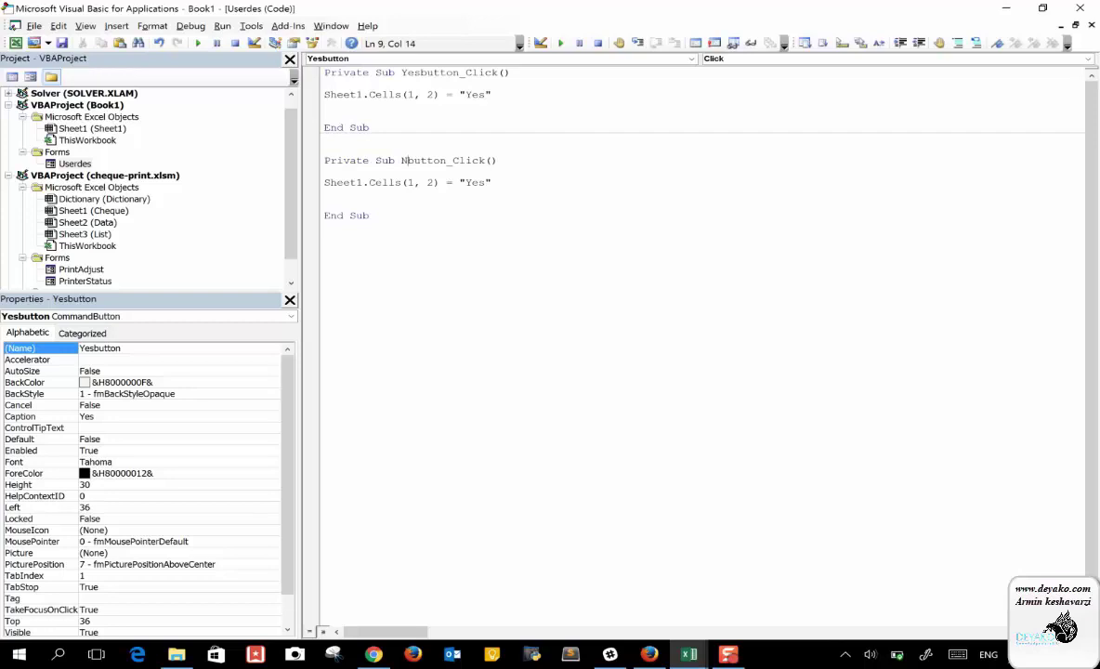
text(no)
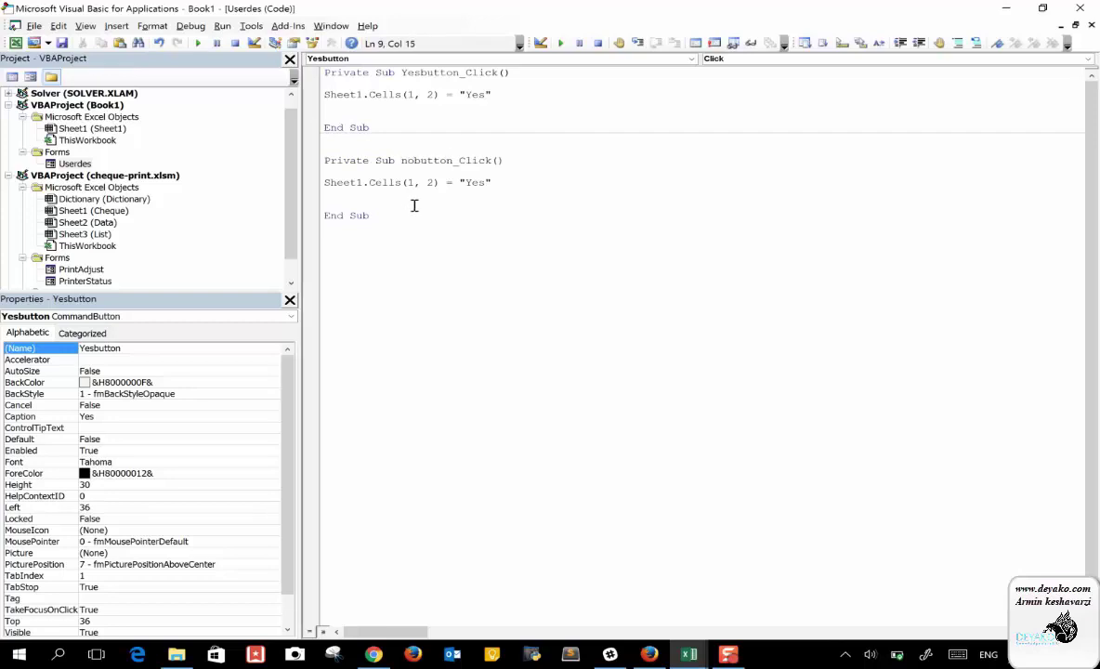
click(412, 196)
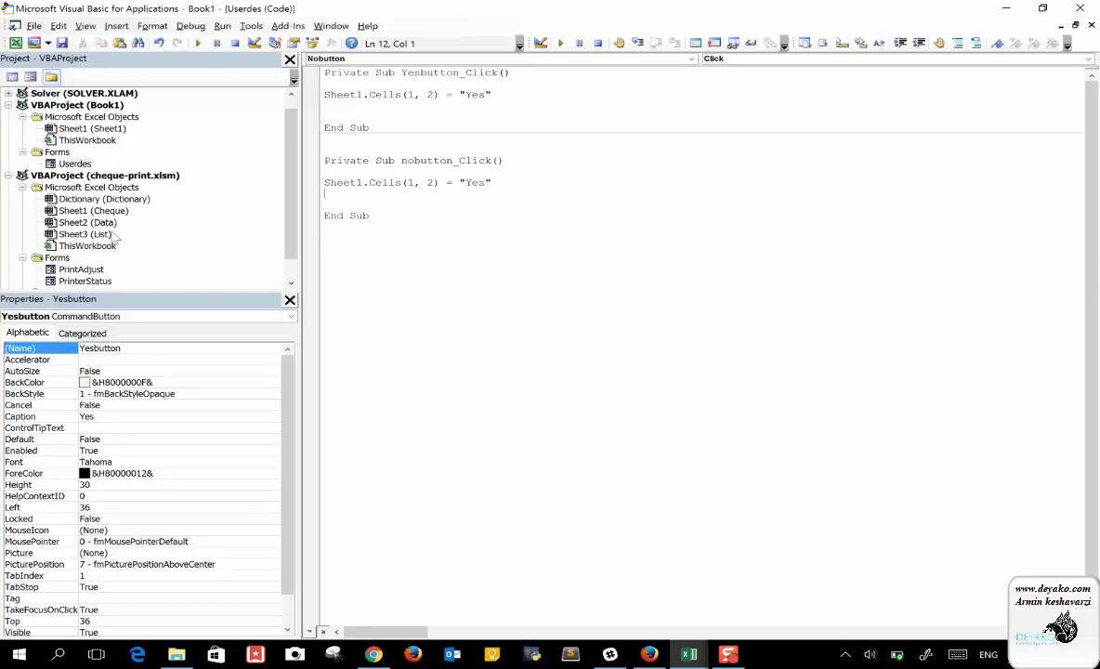
Step: Change the nobutton_Click assignment so it writes "No" into Sheet1.Cells(1, 2)
double_click(74, 162)
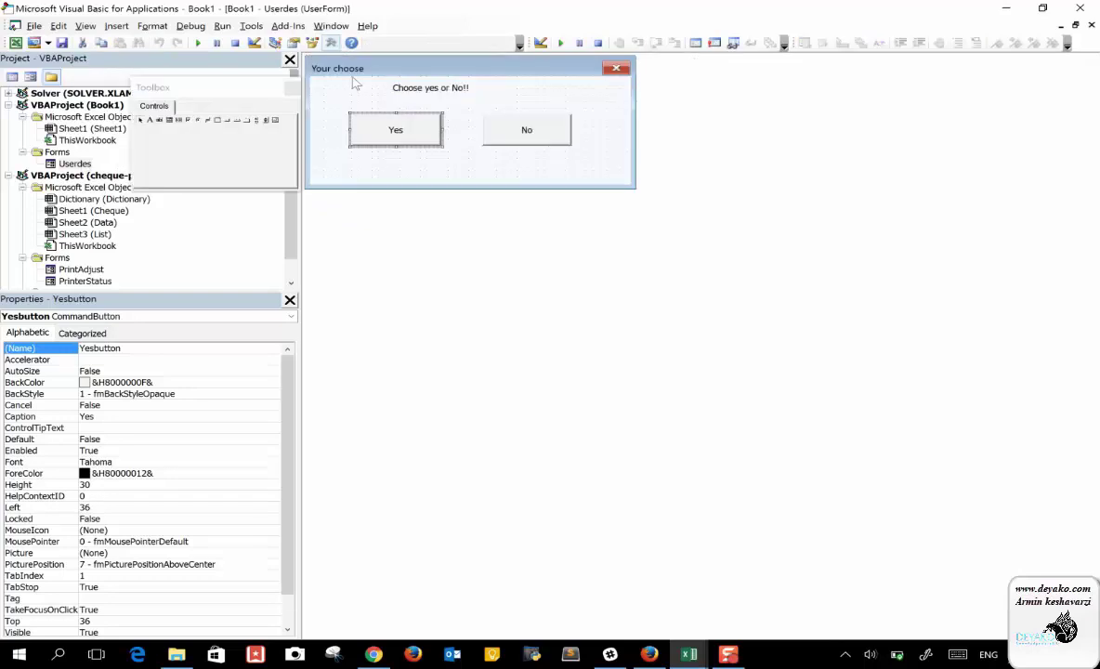
click(495, 131)
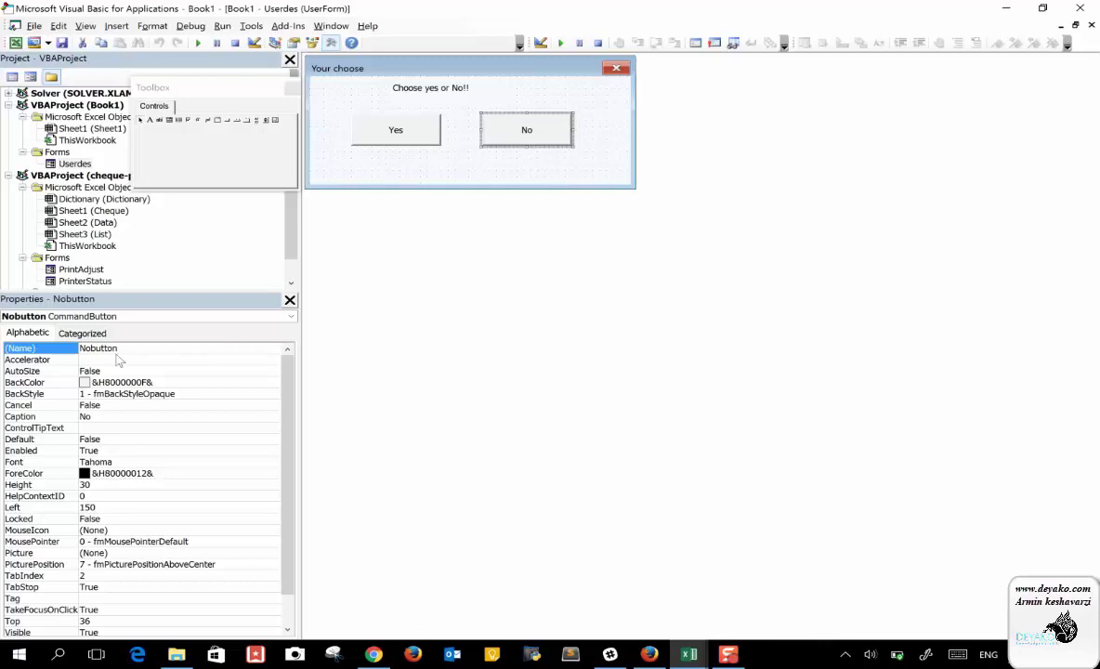
double_click(519, 130)
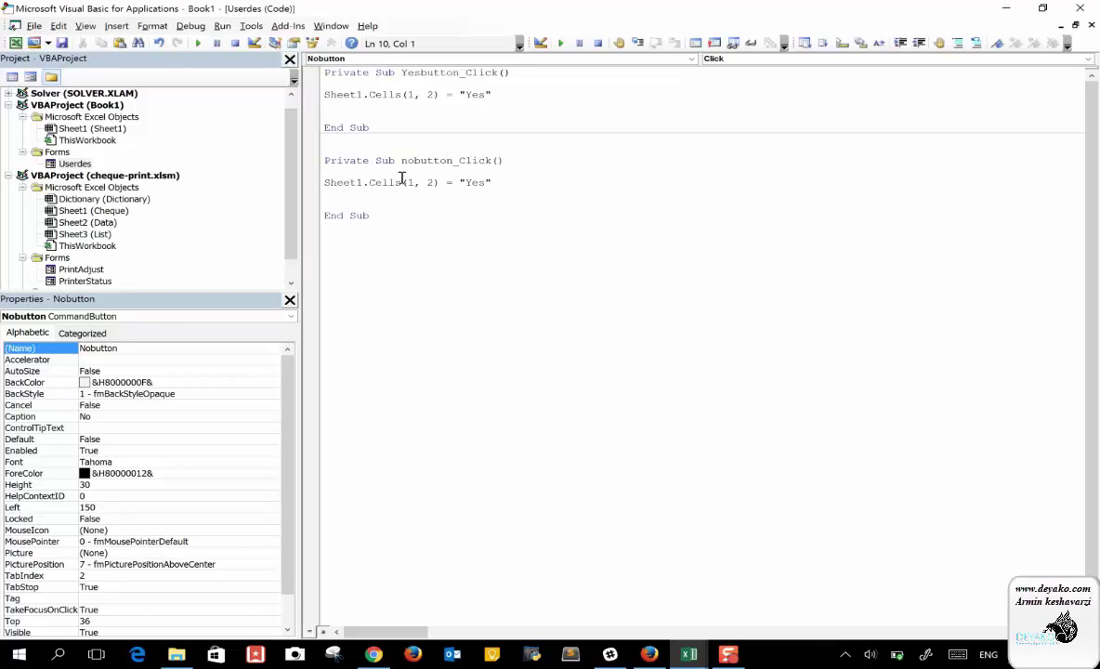
double_click(475, 184)
text(No)
click(428, 136)
click(402, 105)
Step: List the macros in This Workbook from the worksheet, then return to the VBA editor
click(1003, 8)
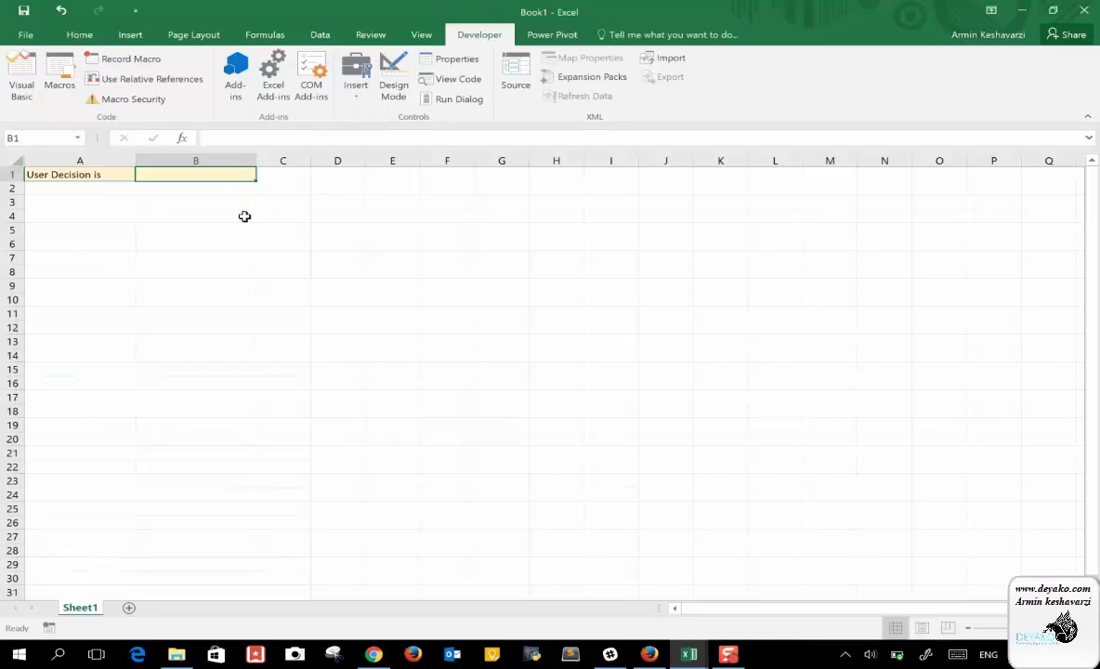
click(62, 83)
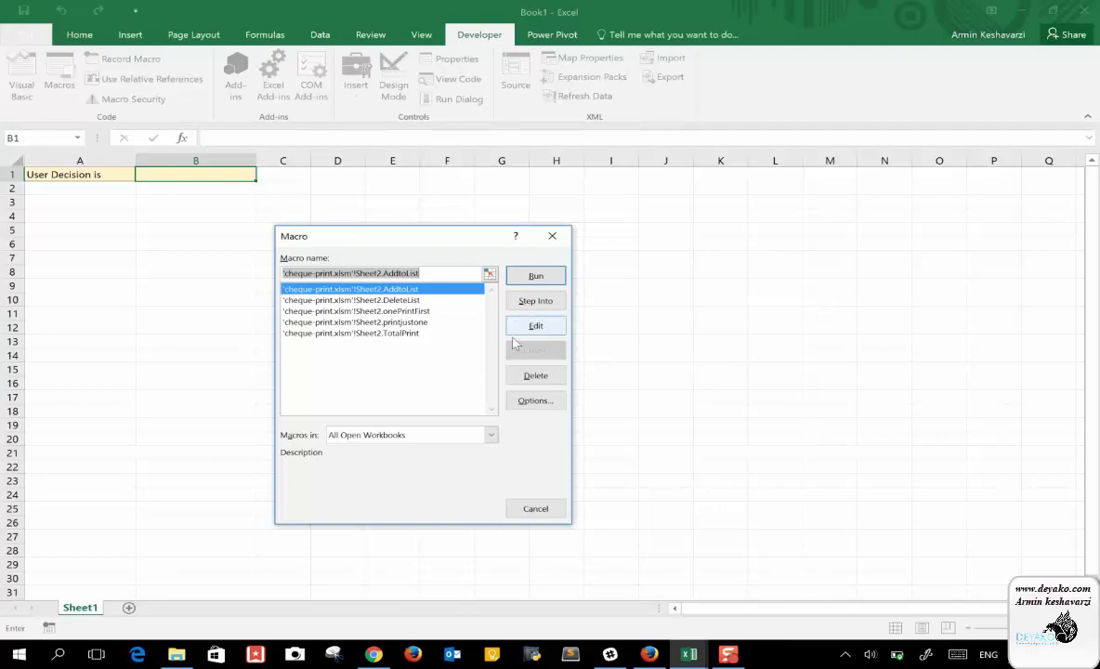
click(491, 435)
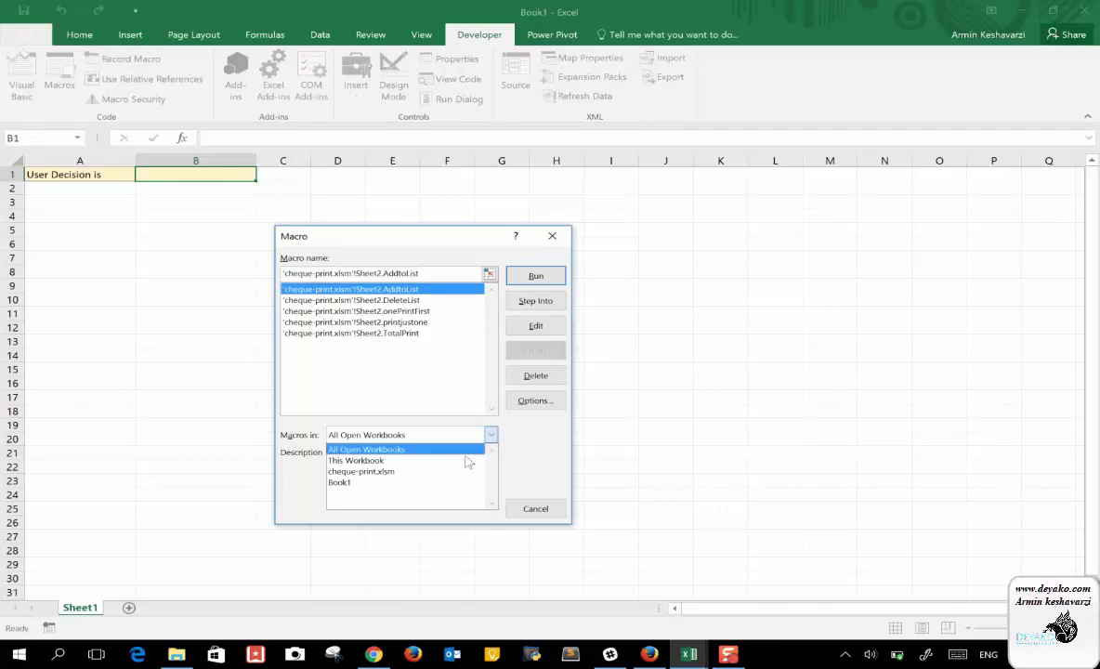
click(437, 462)
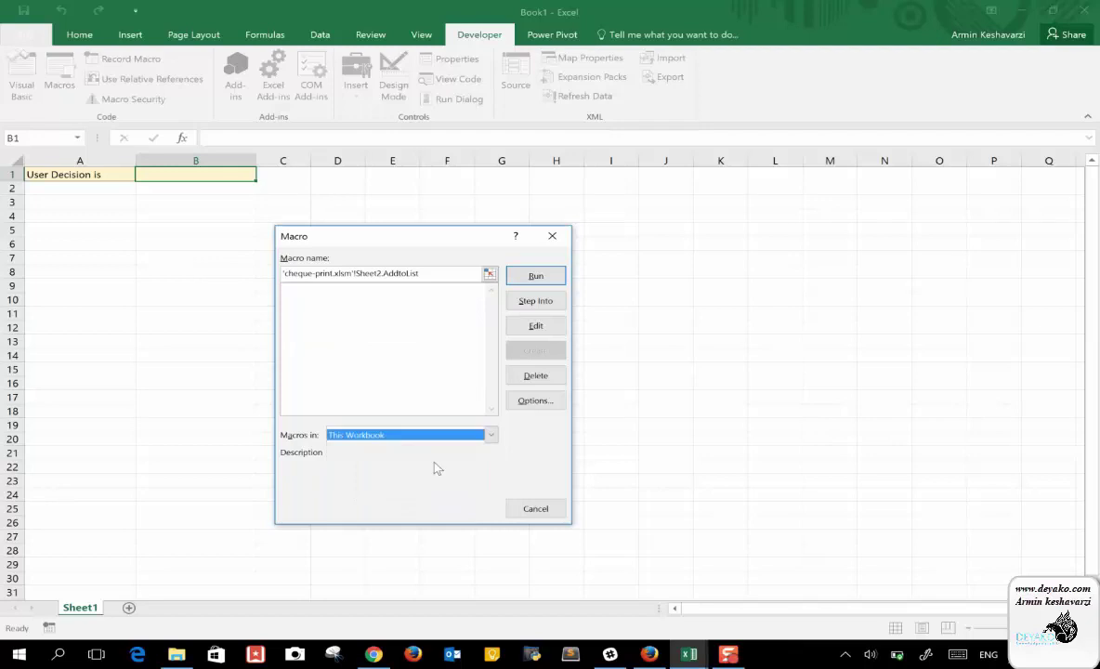
click(556, 233)
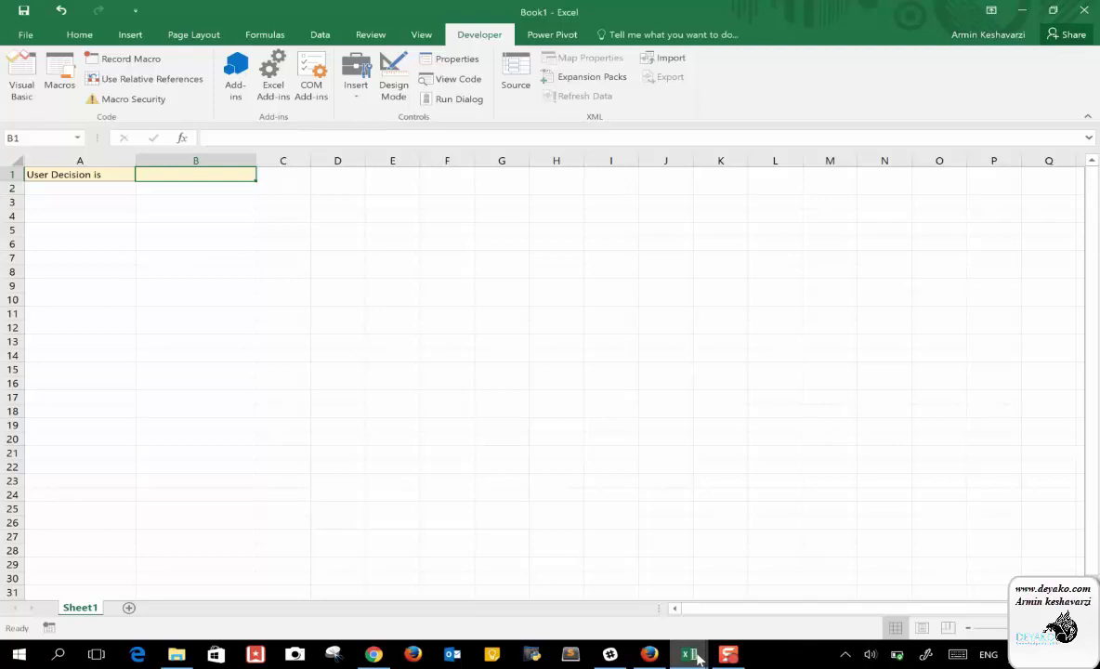
mouse_move(688, 577)
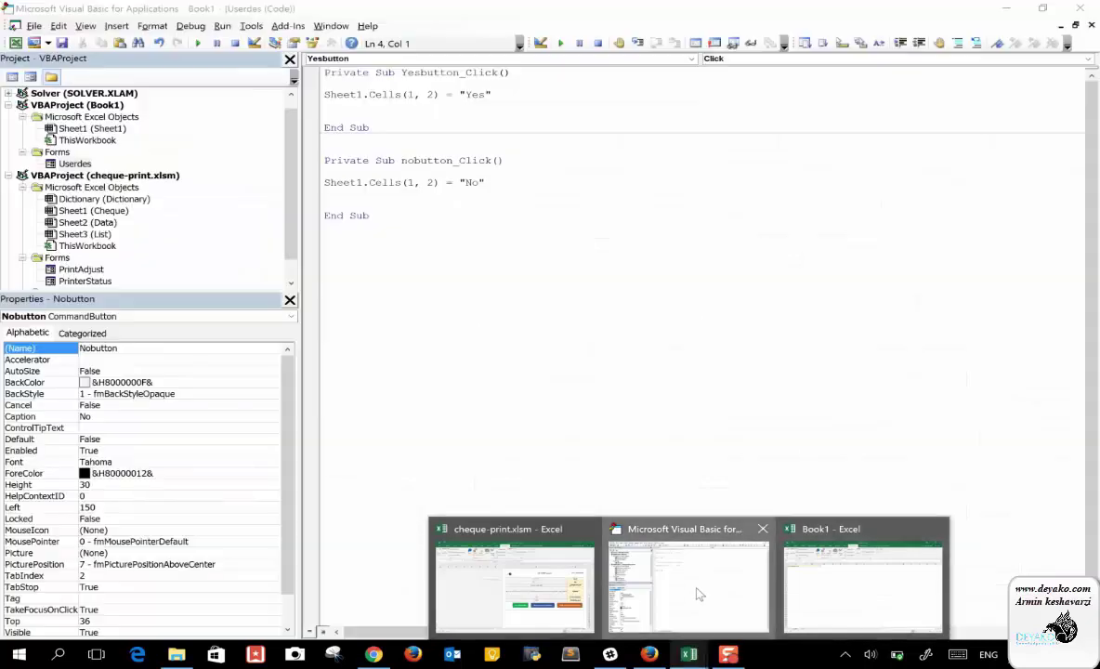
click(700, 594)
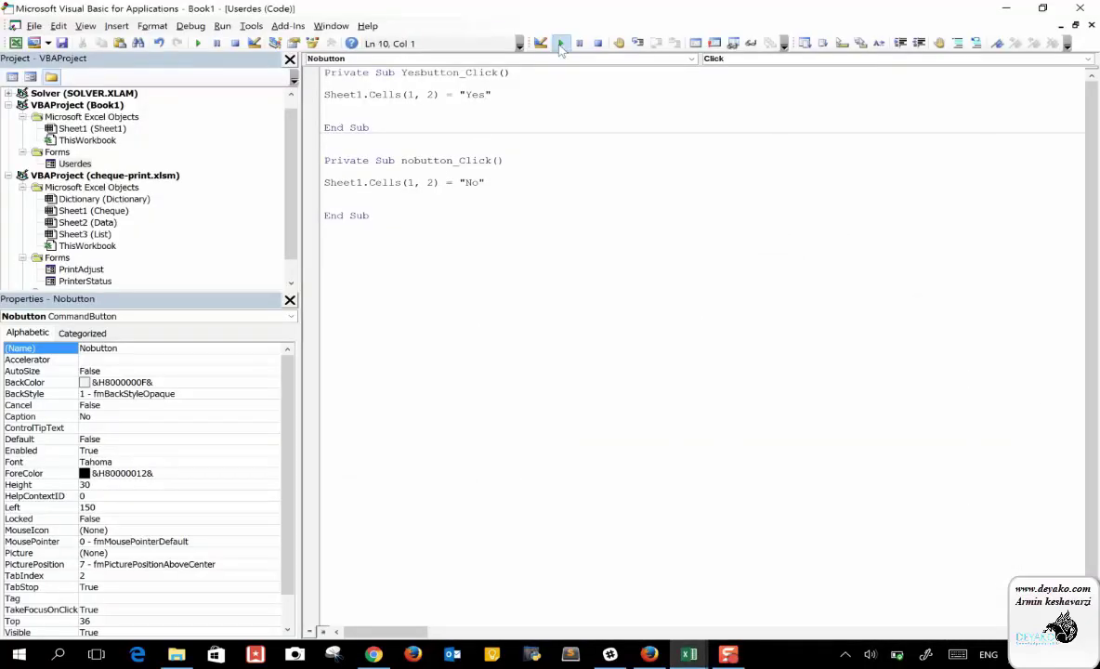
Step: Run the Userdes form, alternate Yes and No while B1 updates, then close the form
click(560, 42)
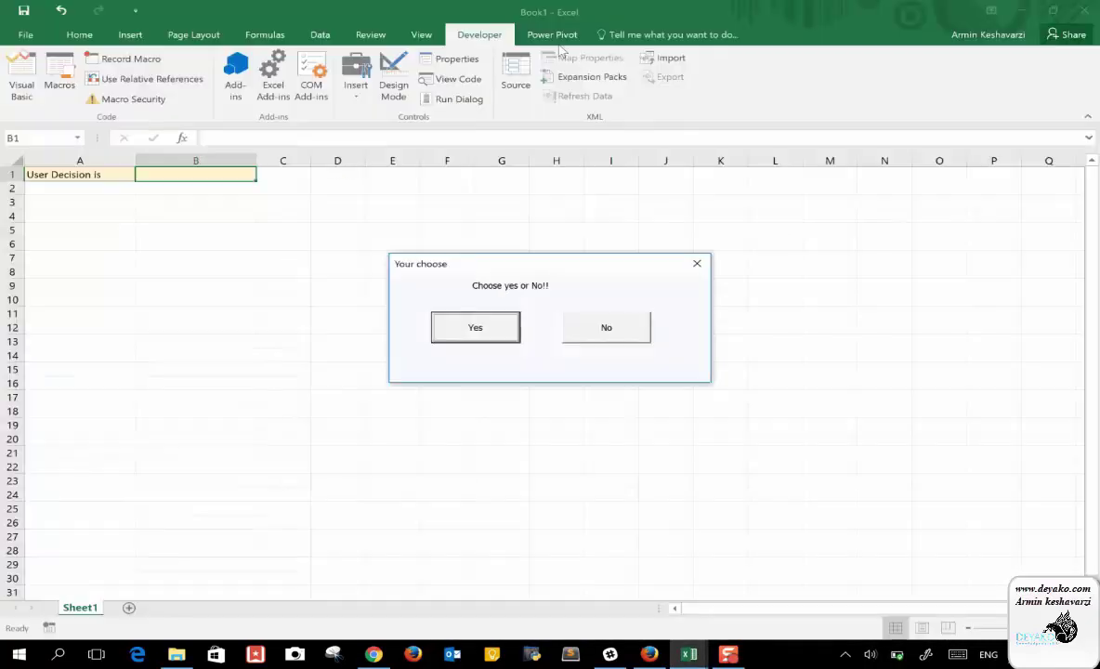
click(478, 332)
click(606, 338)
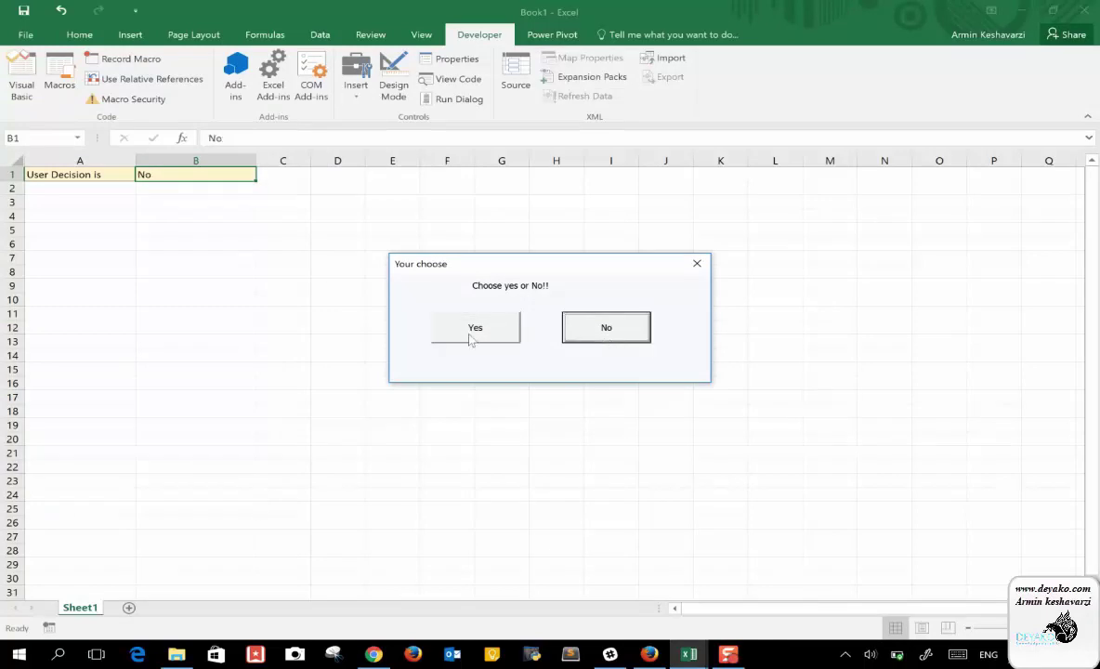
click(471, 340)
click(641, 338)
click(478, 345)
click(604, 346)
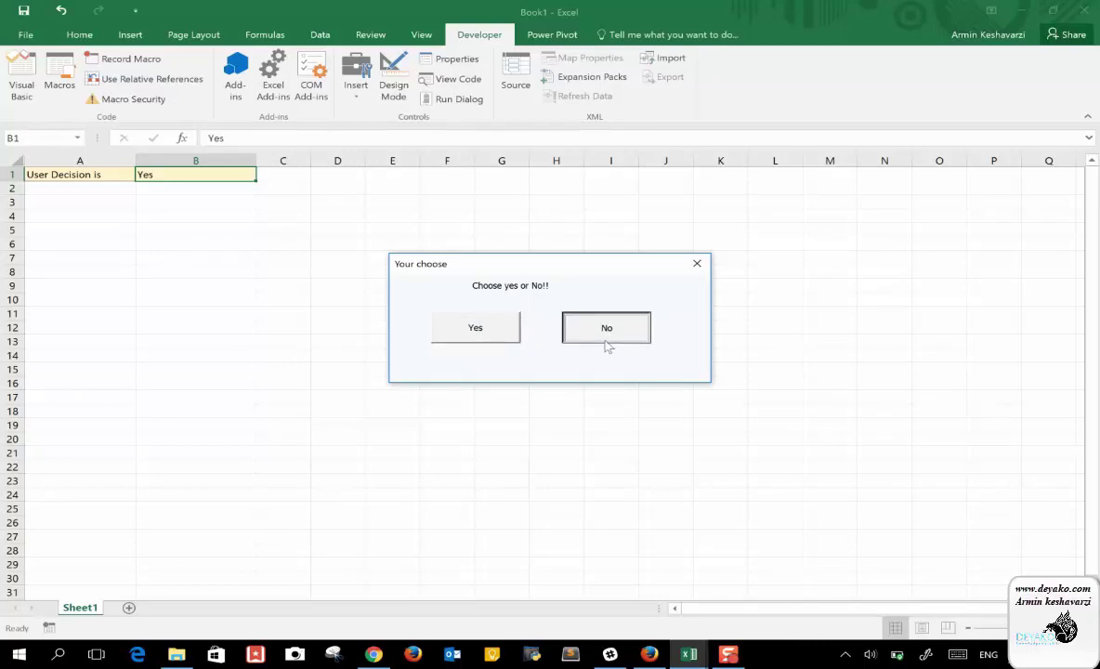
click(475, 327)
click(607, 327)
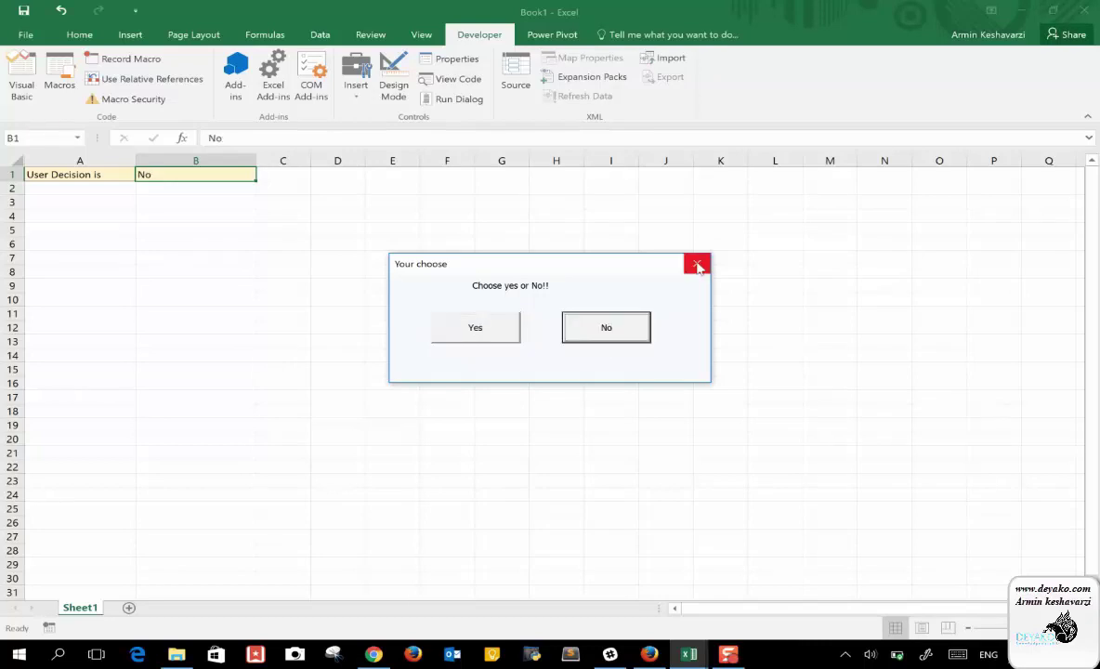
click(480, 326)
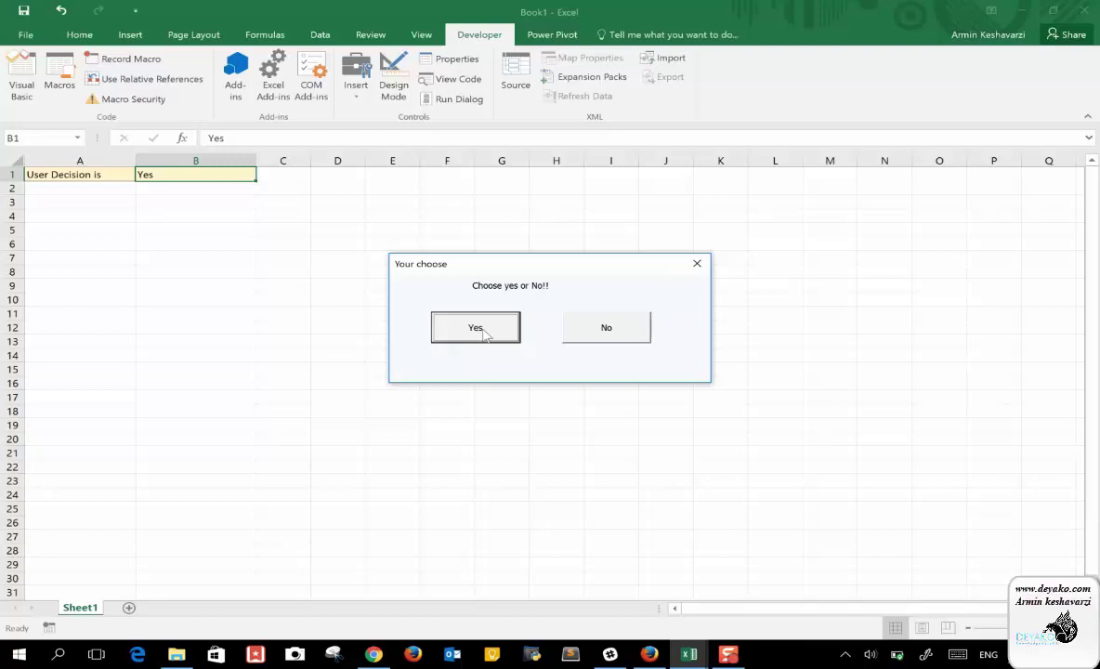
click(625, 330)
click(475, 332)
click(697, 263)
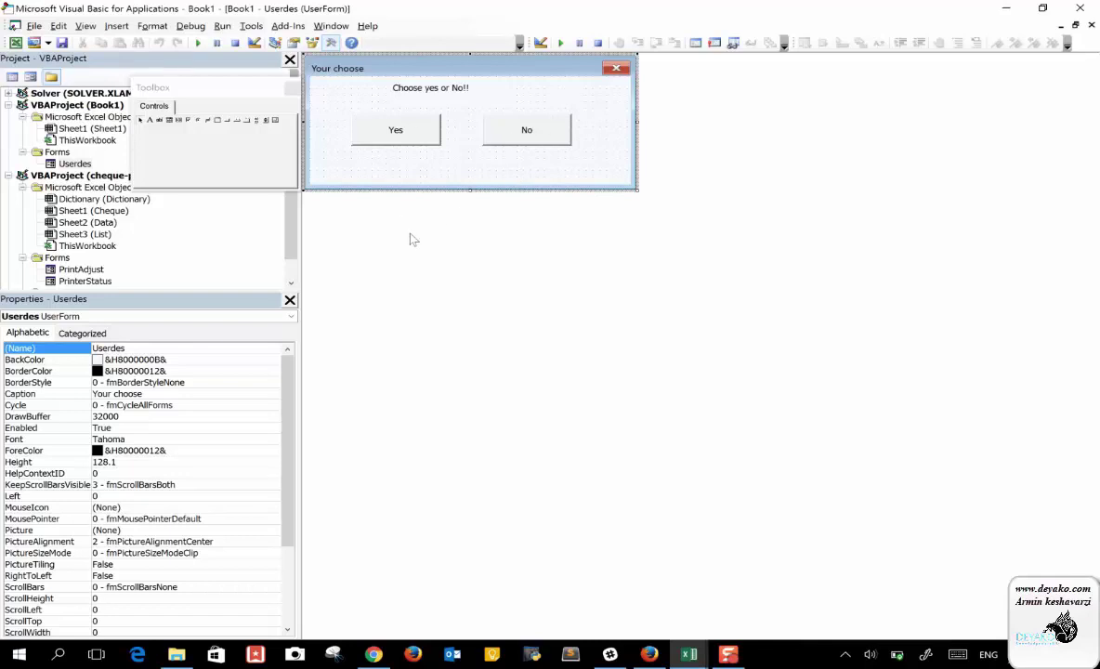
Step: Add Yesbutton.Hide and Nobutton.Hide lines after each click procedure's cell assignment
click(270, 87)
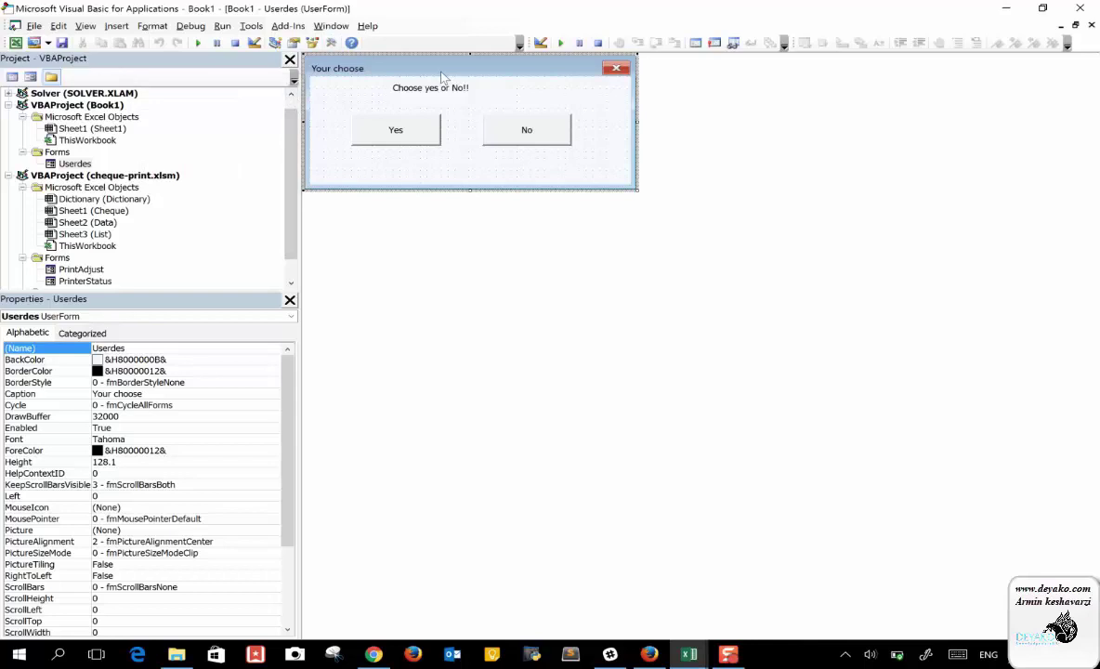
double_click(377, 113)
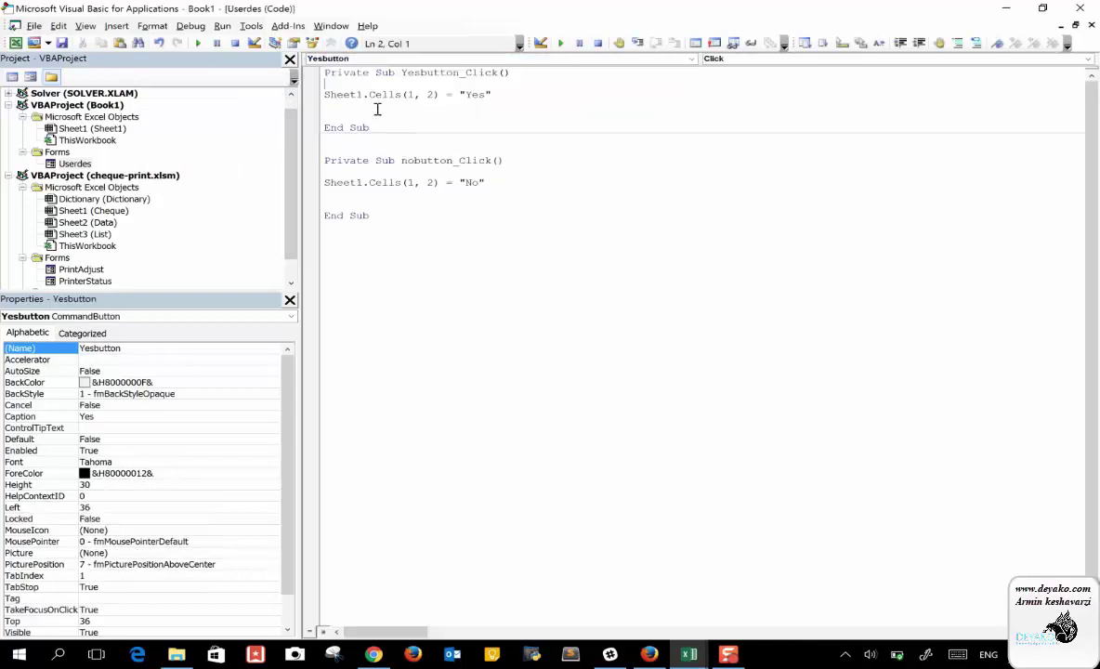
key(Return)
text(yesbutton)
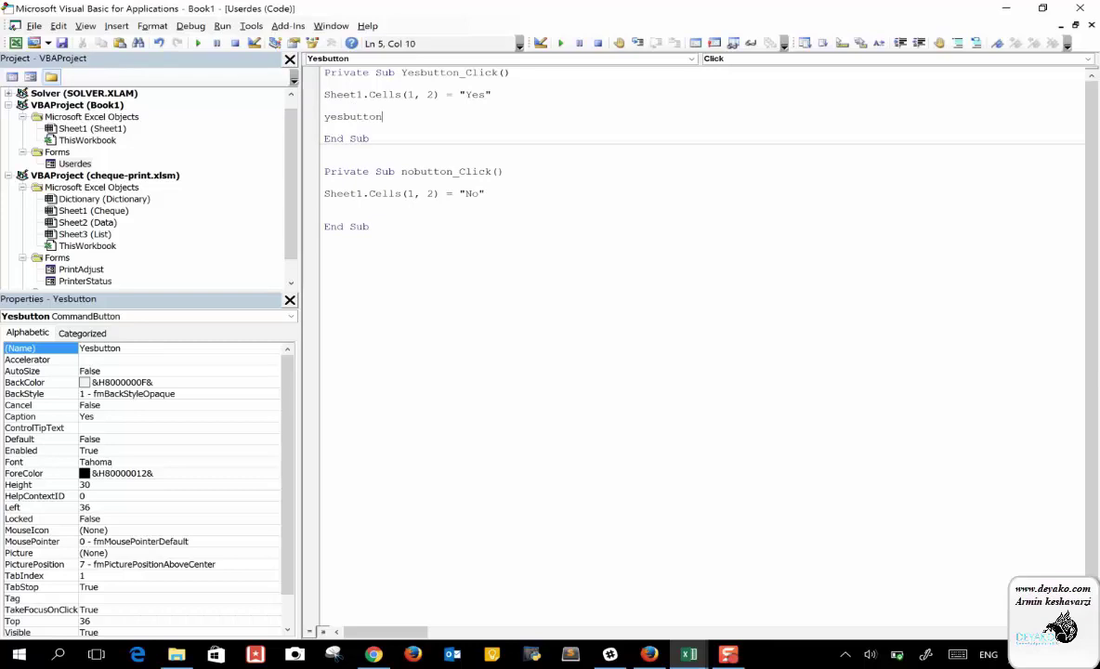
text(.show)
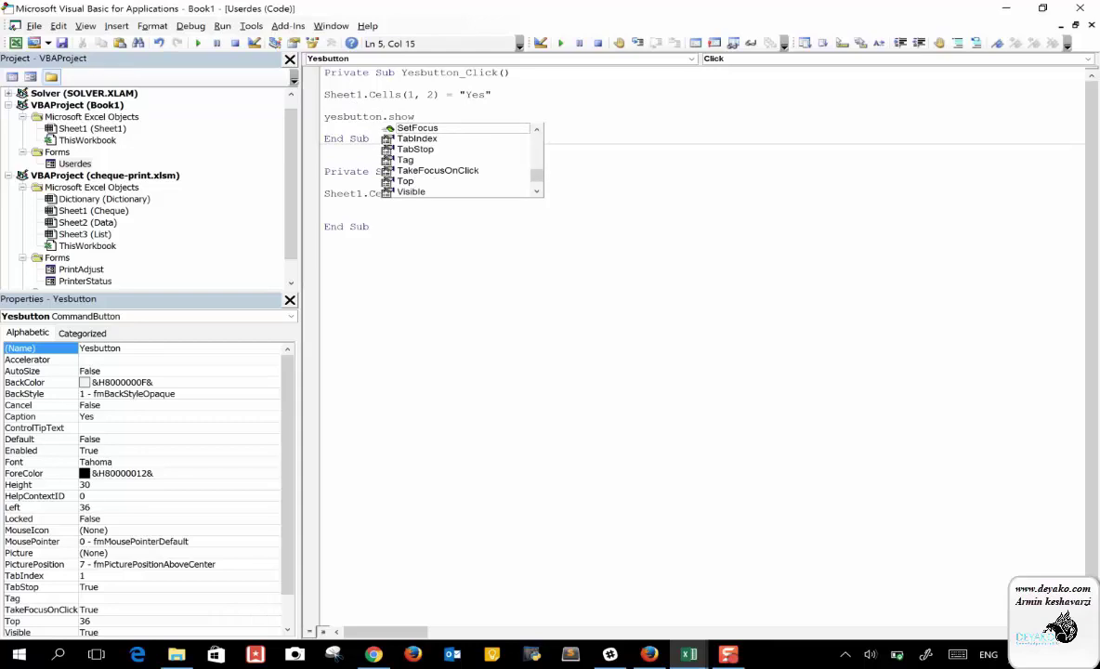
key(Return)
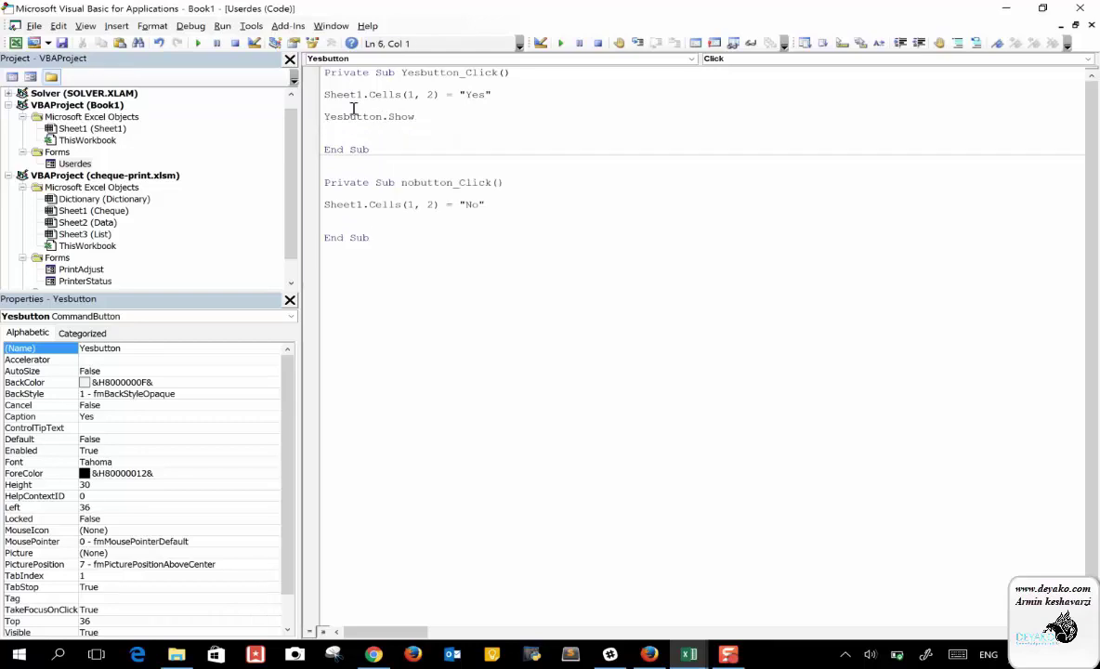
key(ctrl+z)
text(i)
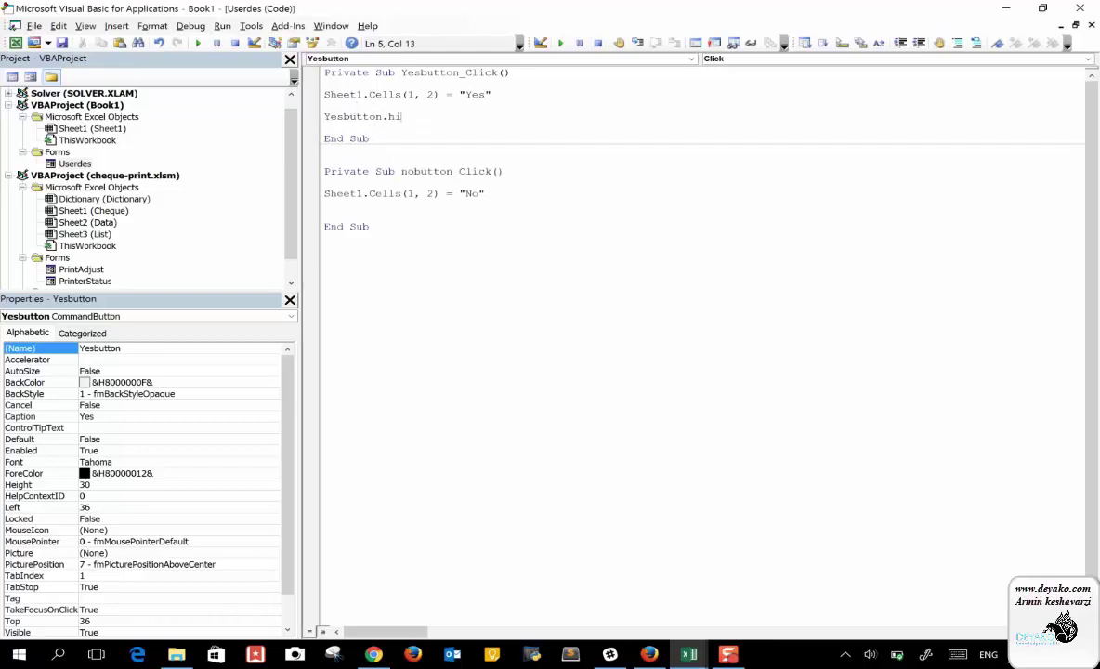
text(de)
key(Return)
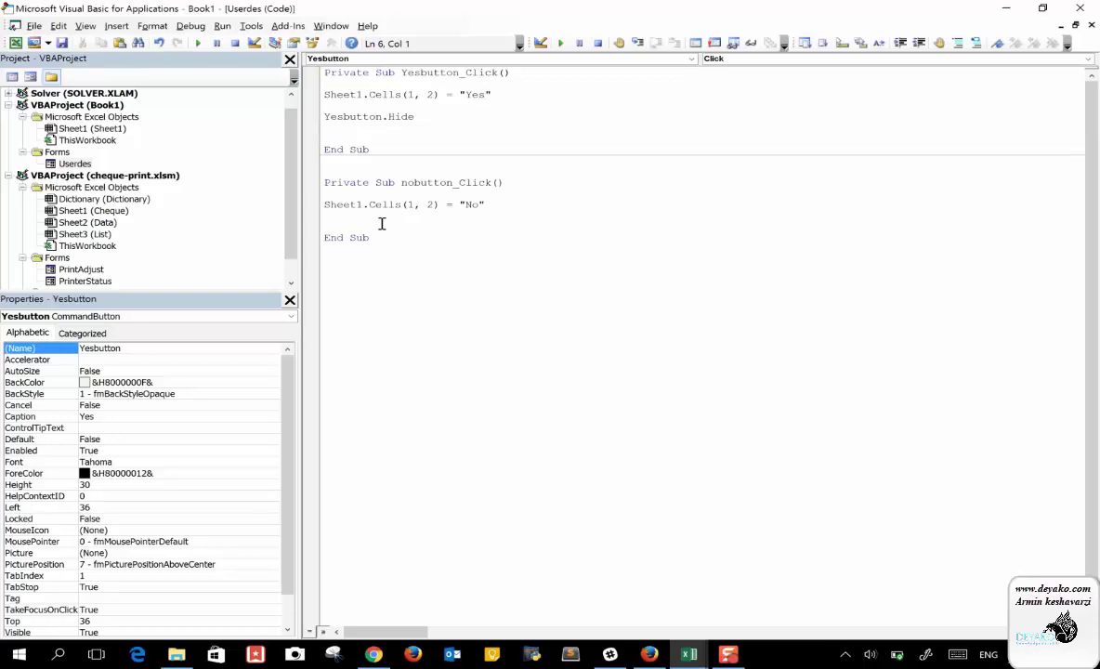
click(381, 224)
text(.)
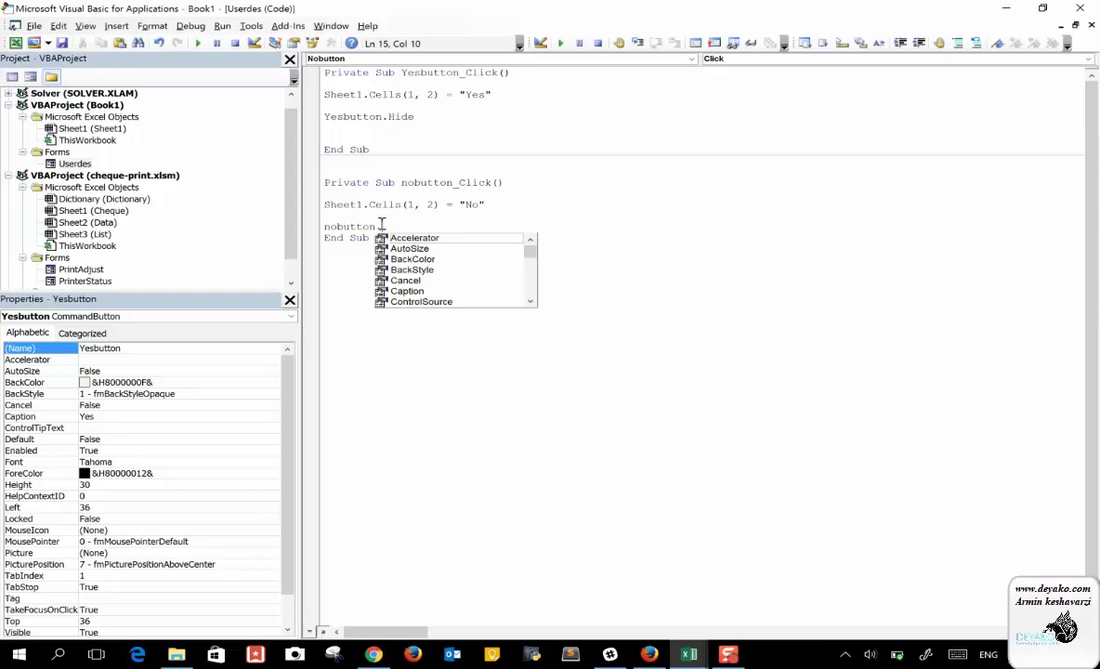
text(hide)
key(Return)
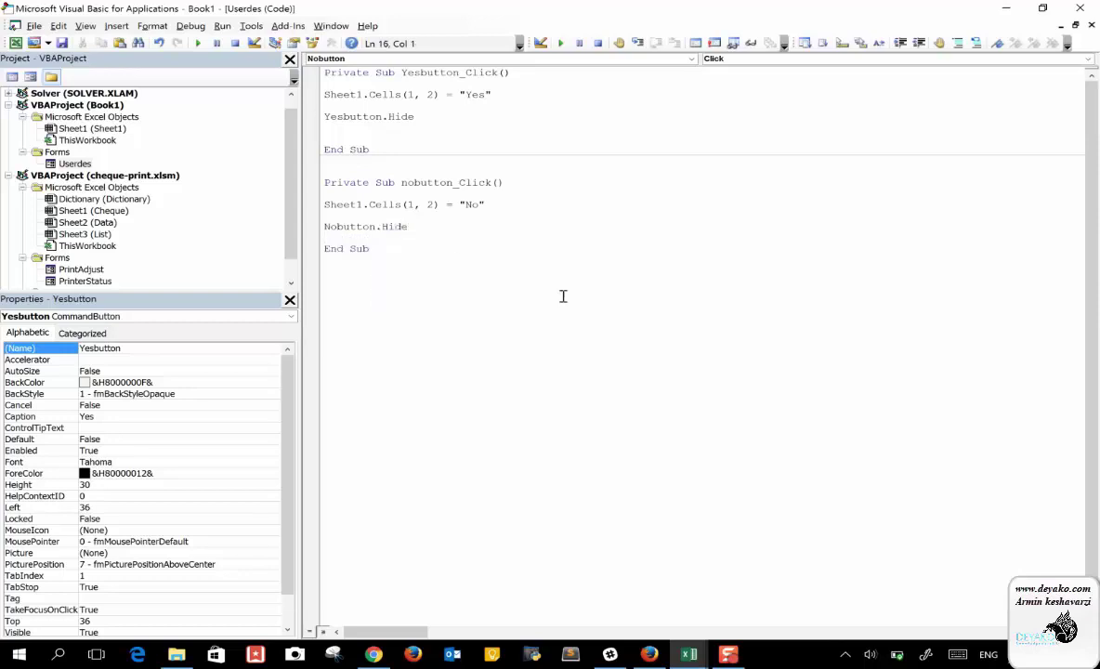
Step: Test the form with No, dismiss the 'Method or data member not found' error, and reset the run
click(560, 43)
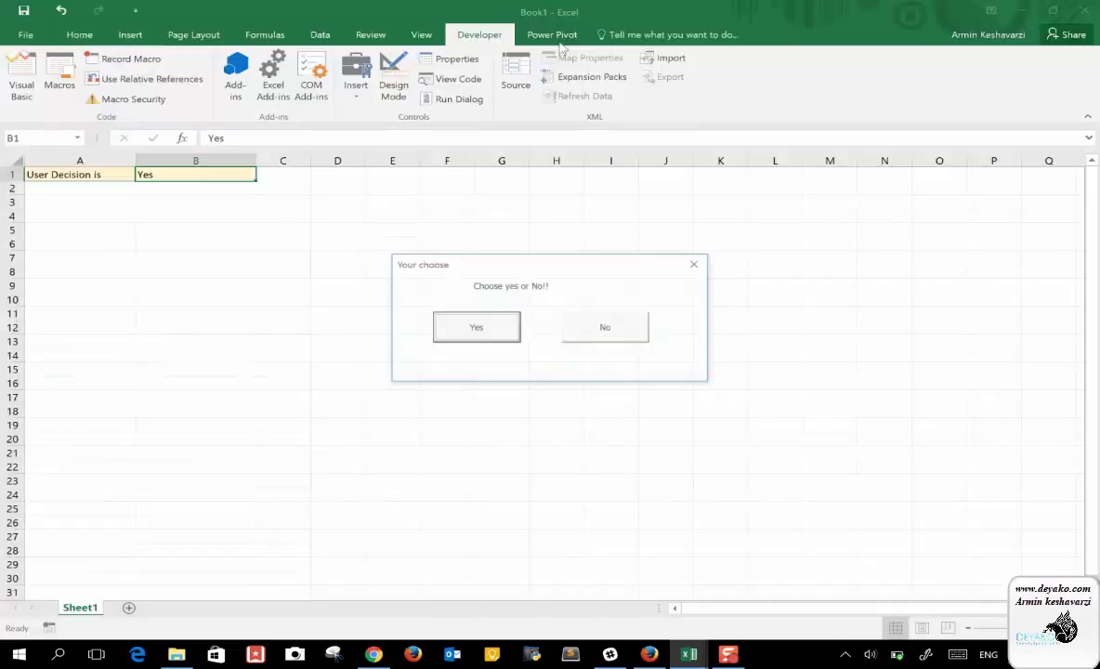
click(623, 334)
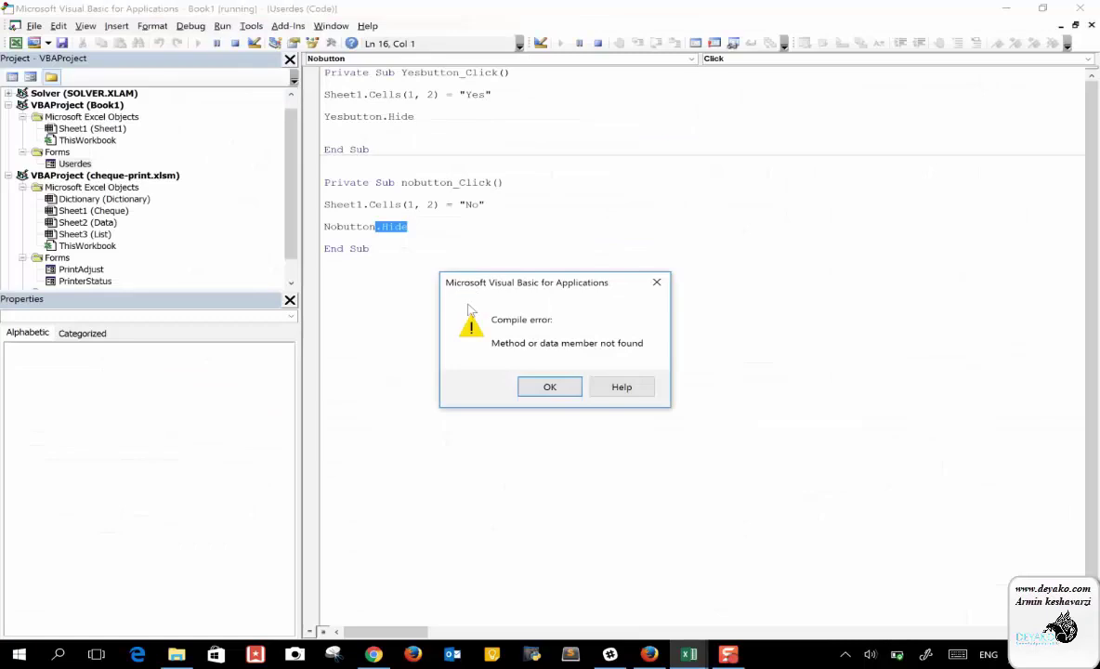
click(547, 389)
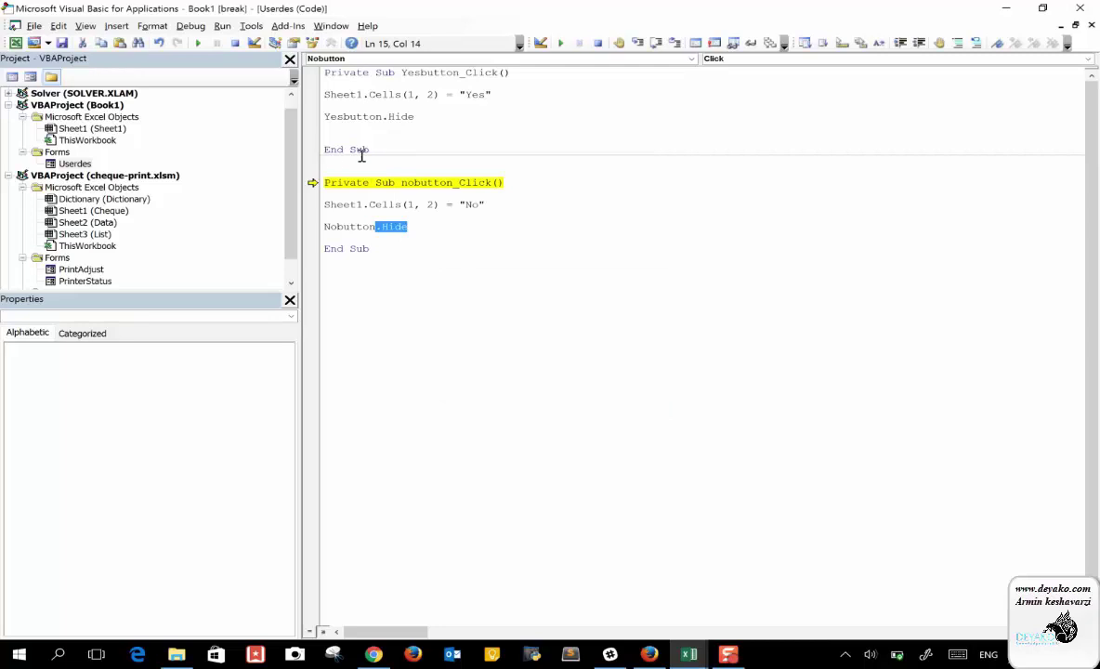
click(597, 43)
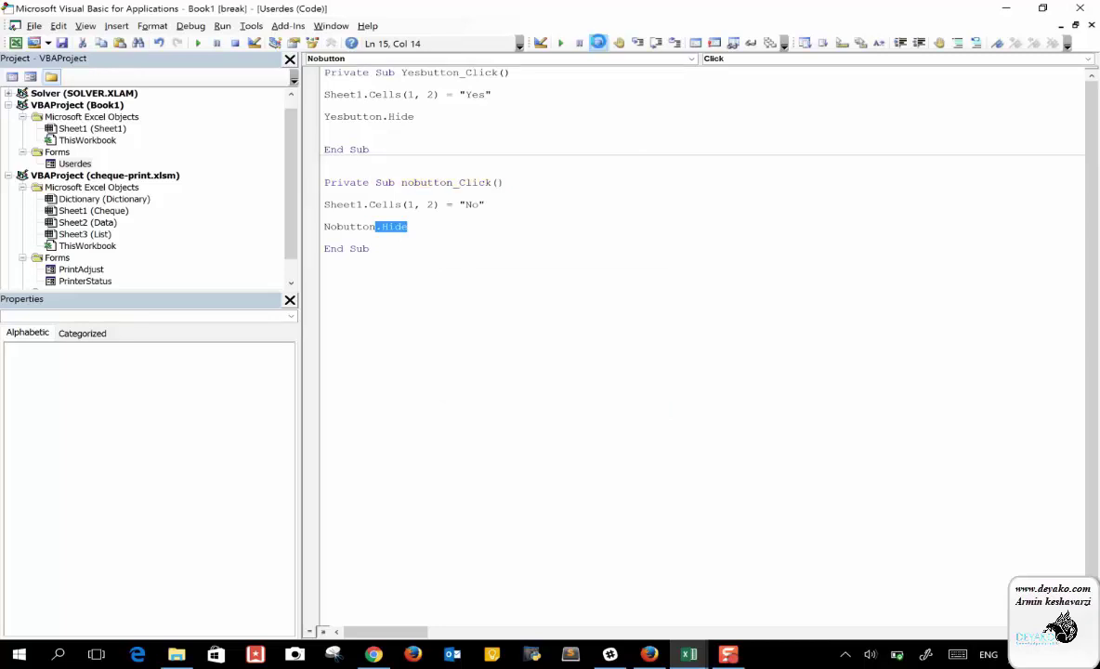
double_click(84, 280)
click(403, 180)
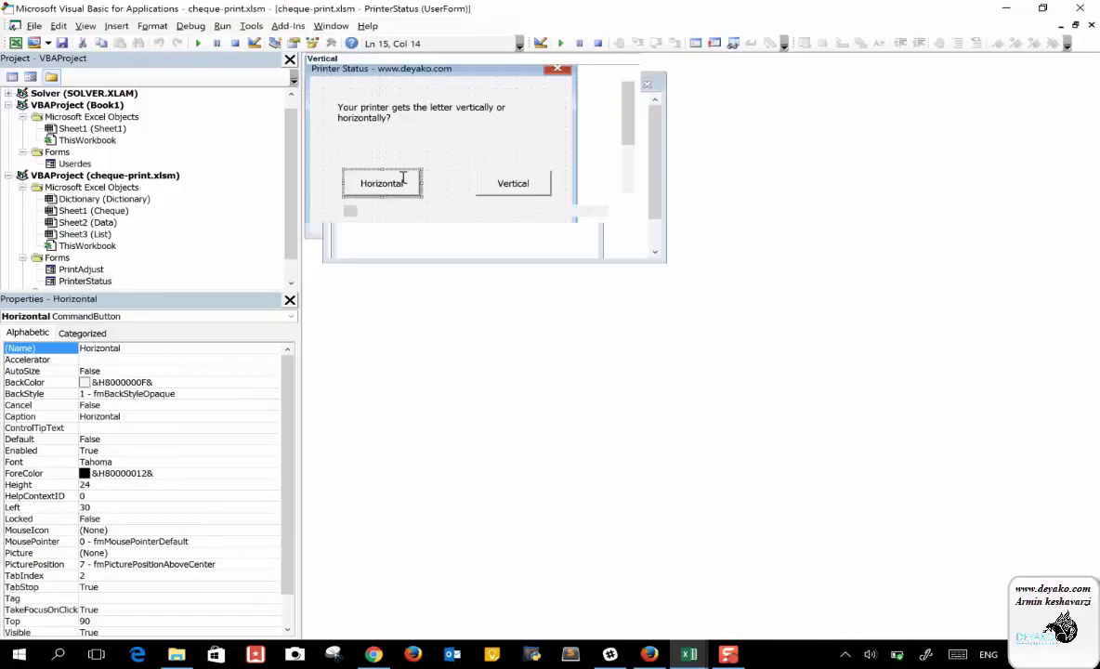
double_click(402, 180)
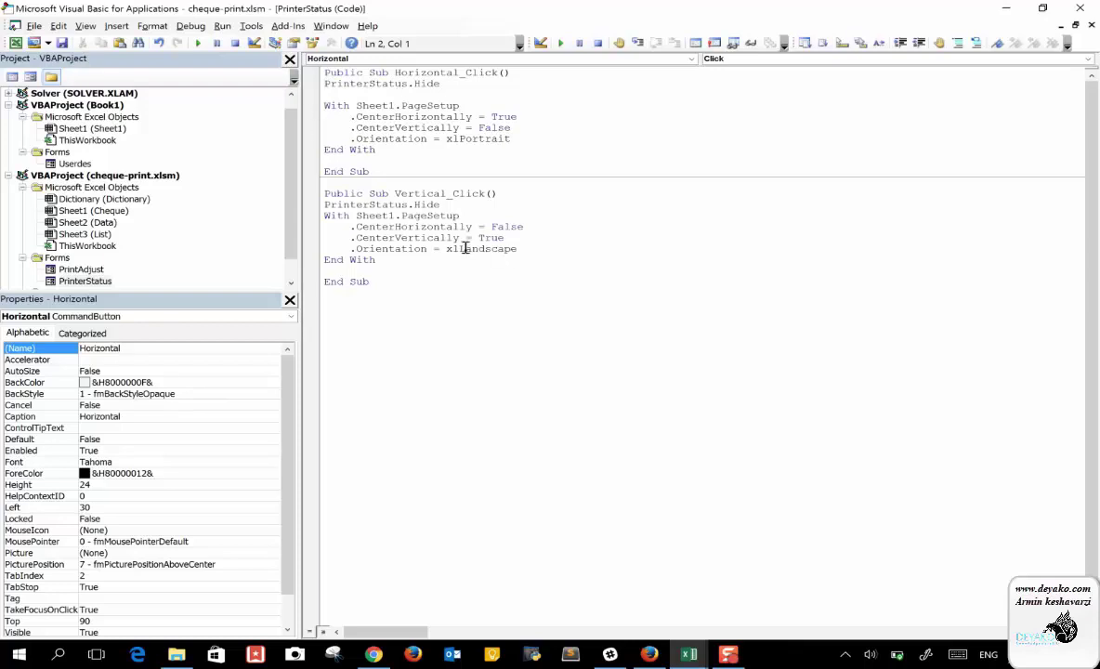
double_click(73, 164)
double_click(378, 125)
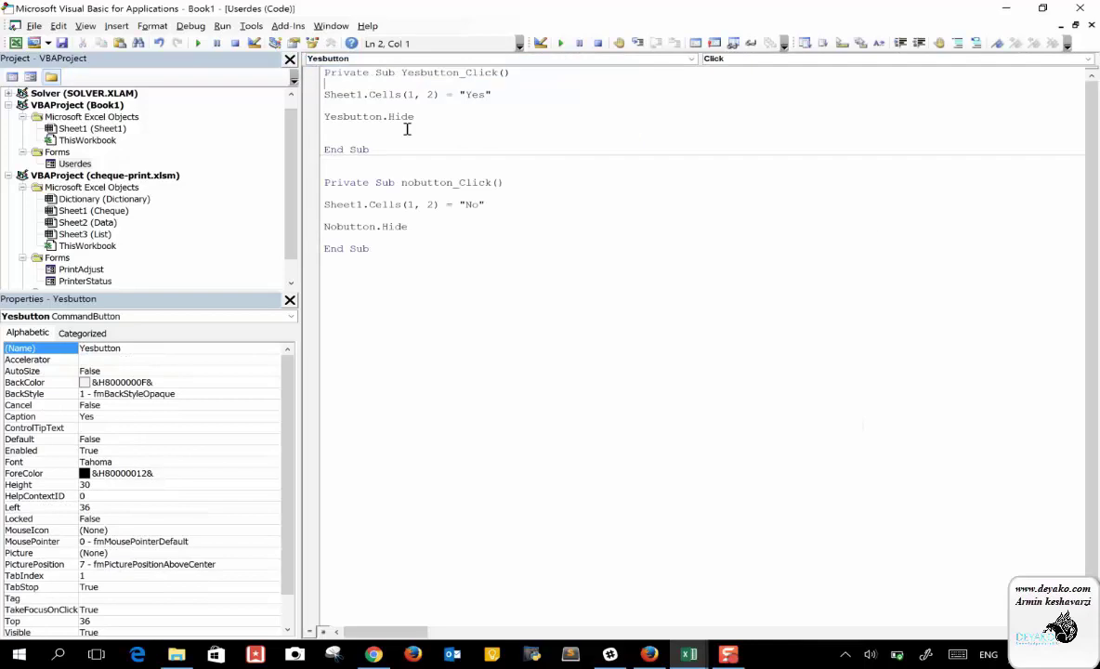
click(451, 223)
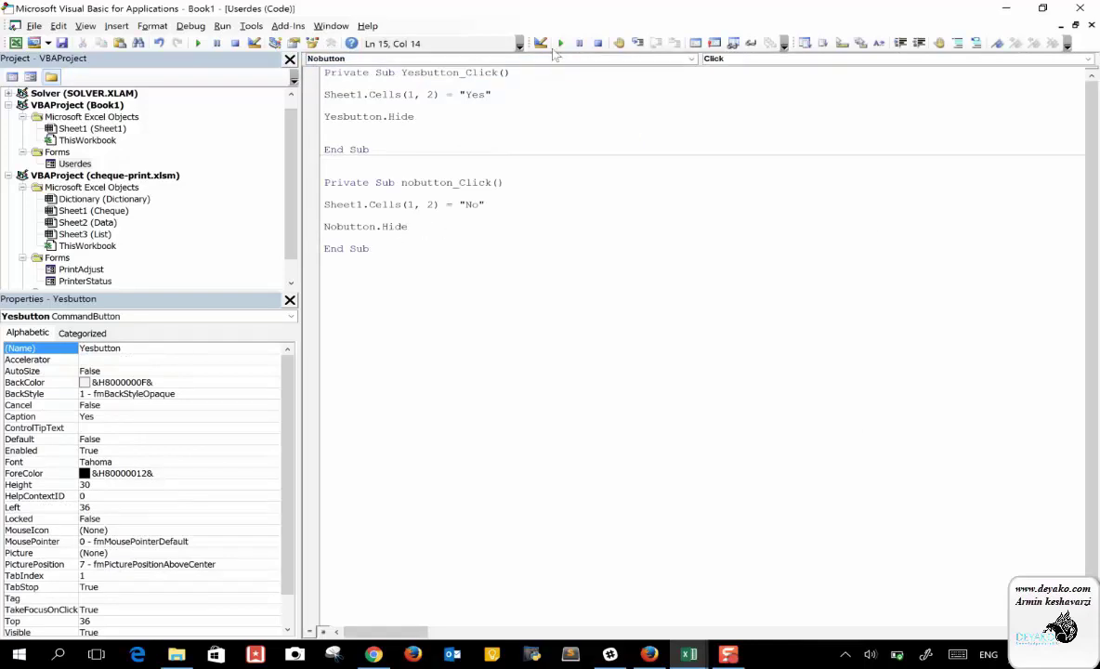
click(561, 42)
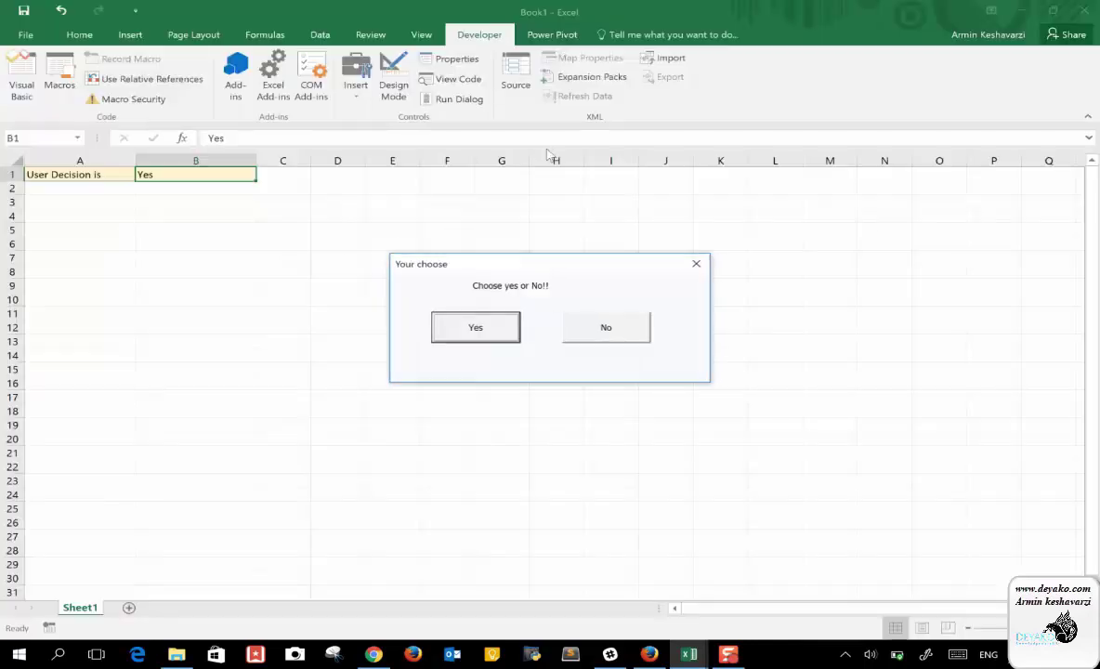
click(617, 327)
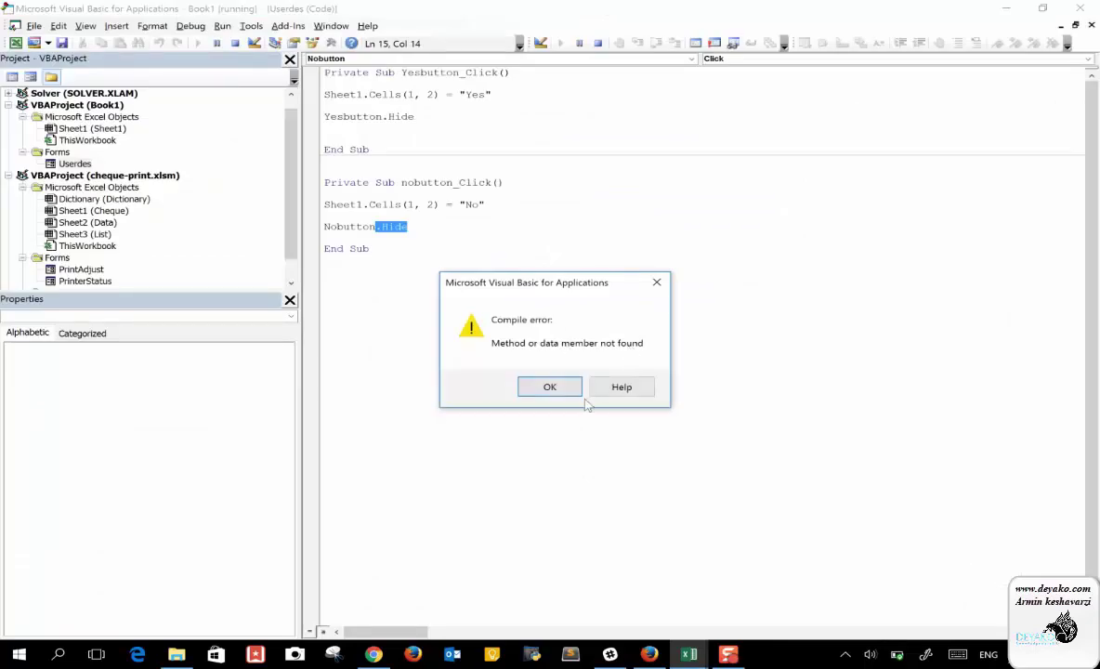
click(550, 387)
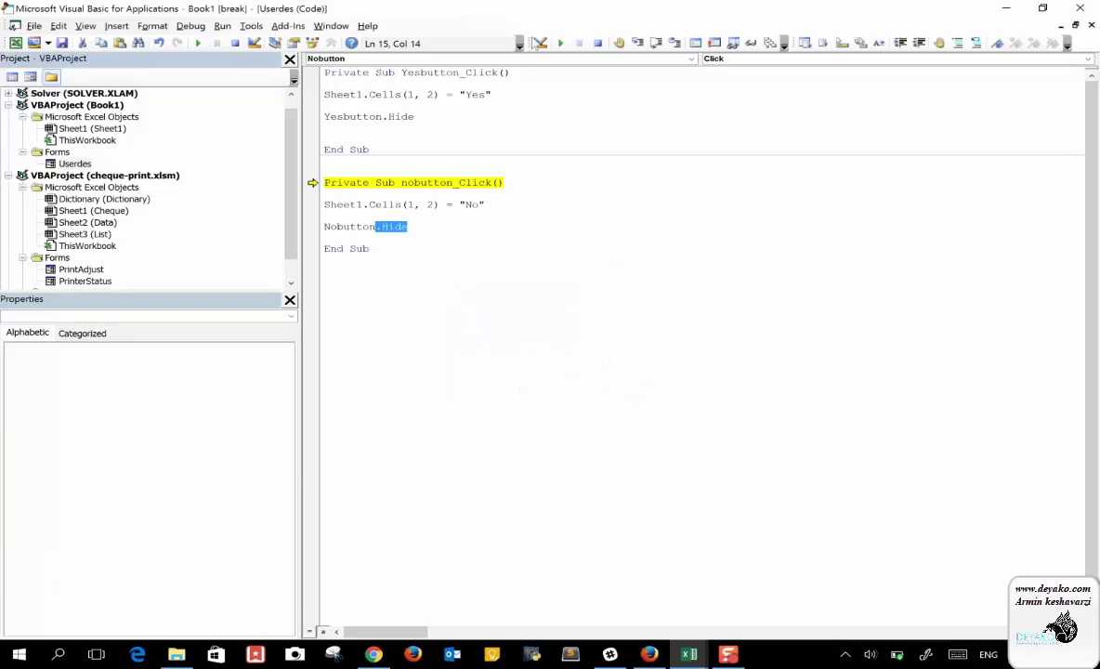
click(596, 43)
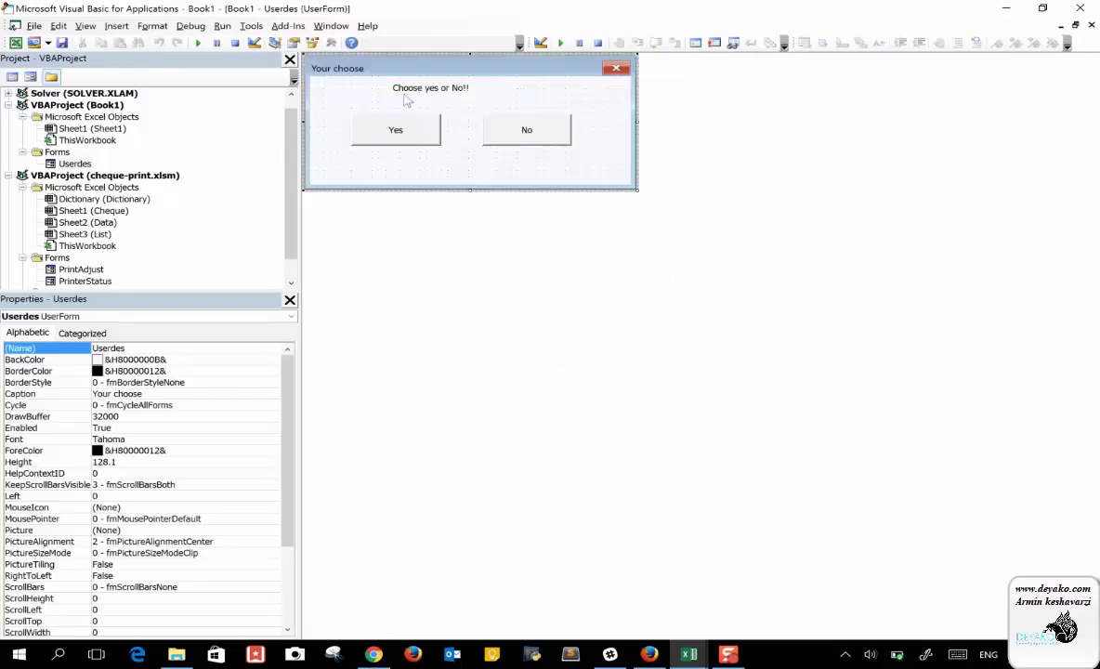
Step: Check the No button's name Nobutton in the form design and select it in Nobutton.Hide
double_click(383, 123)
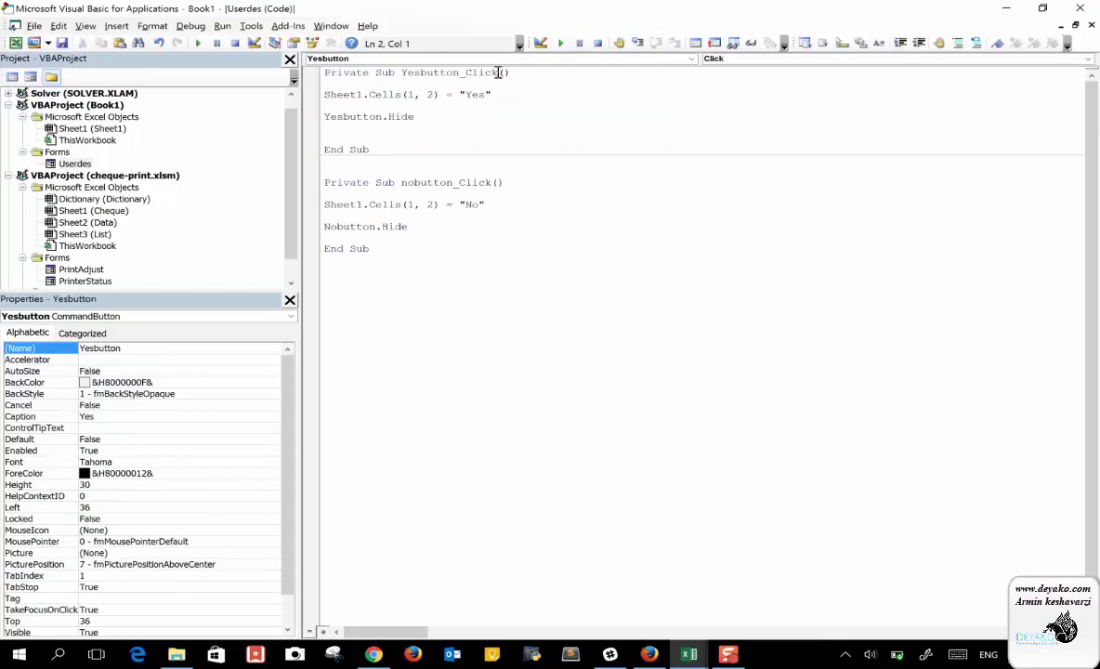
drag(499, 72, 407, 71)
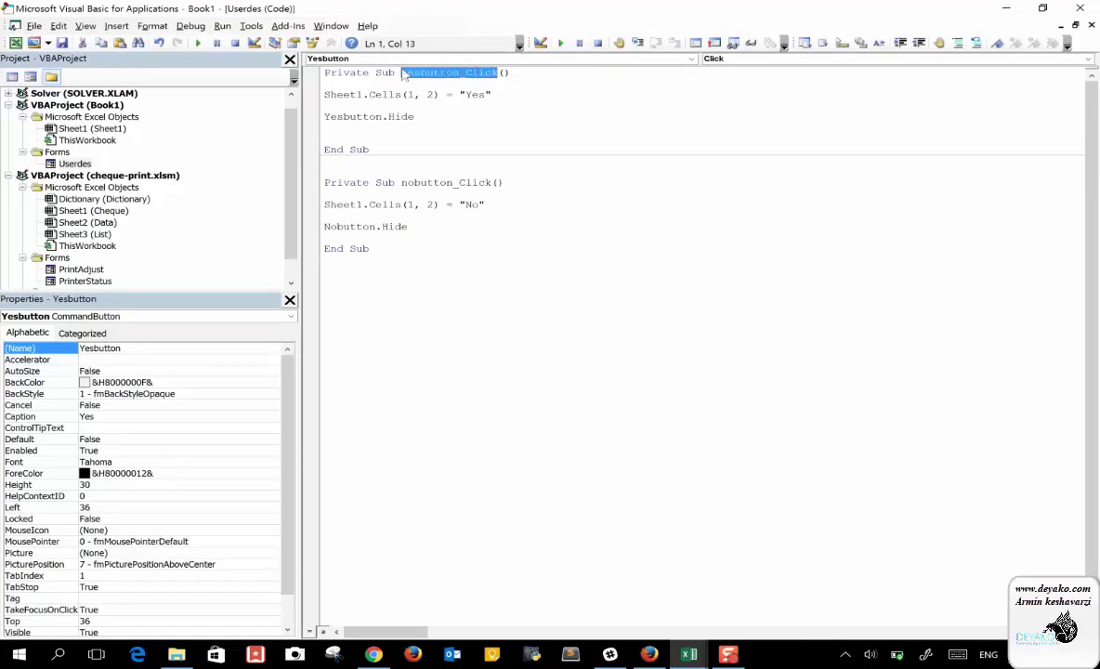
click(374, 119)
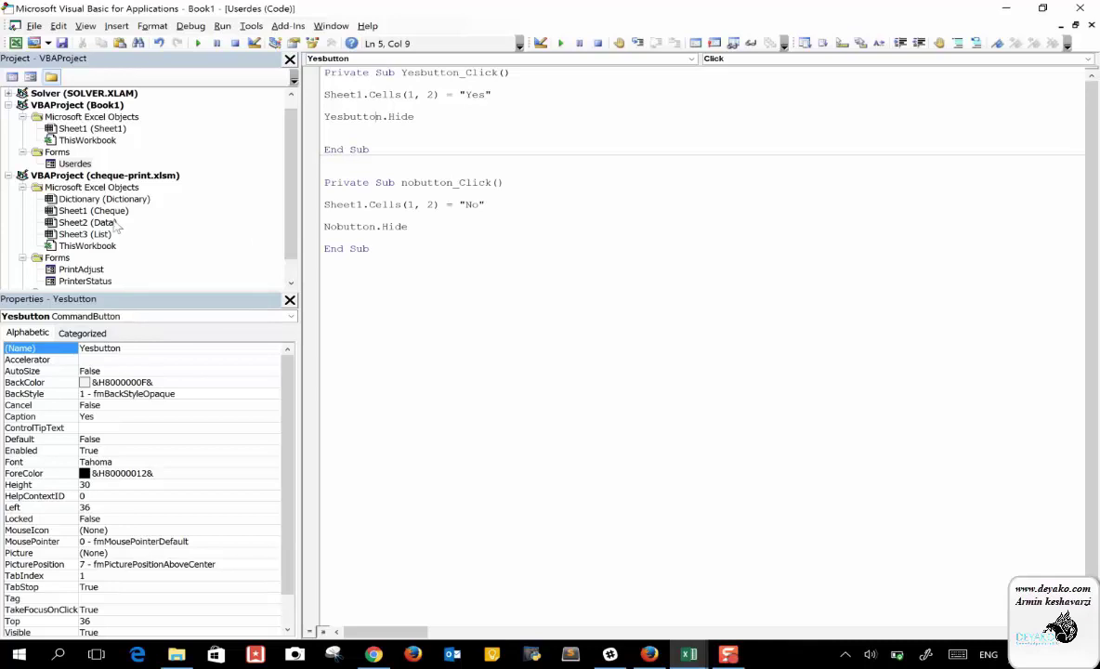
double_click(73, 165)
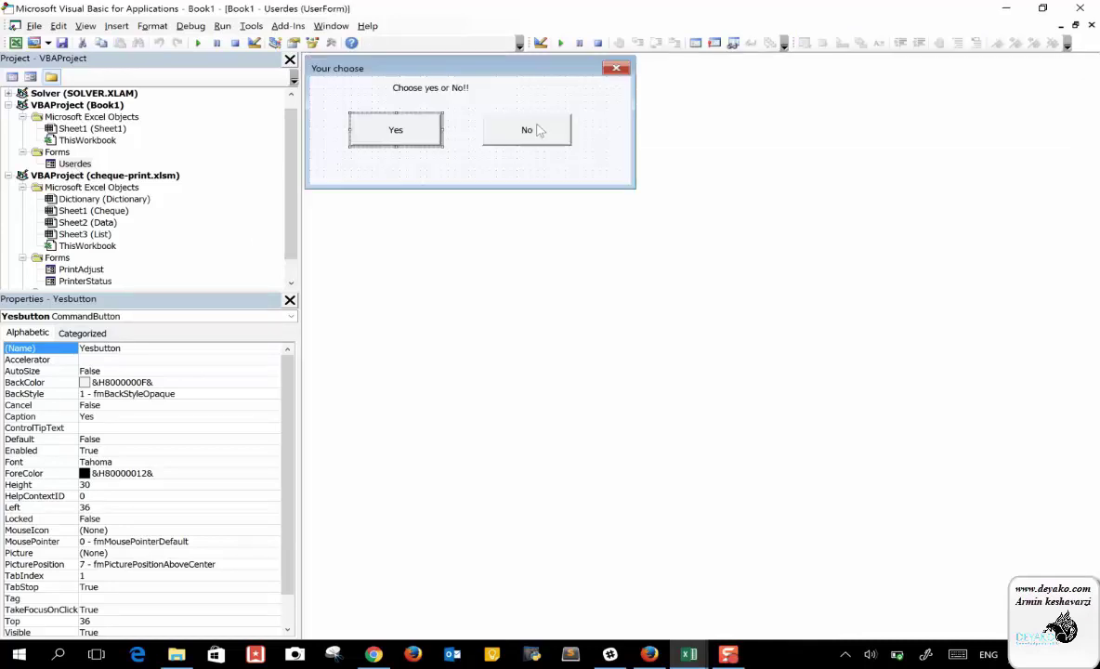
click(501, 115)
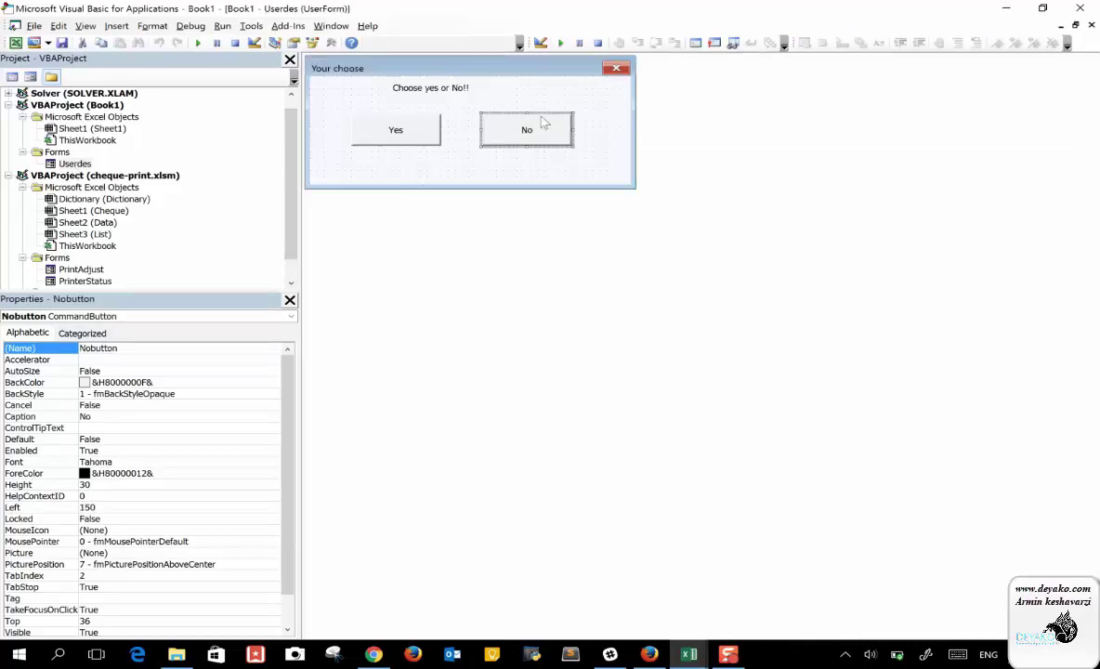
double_click(109, 349)
key(ctrl+c)
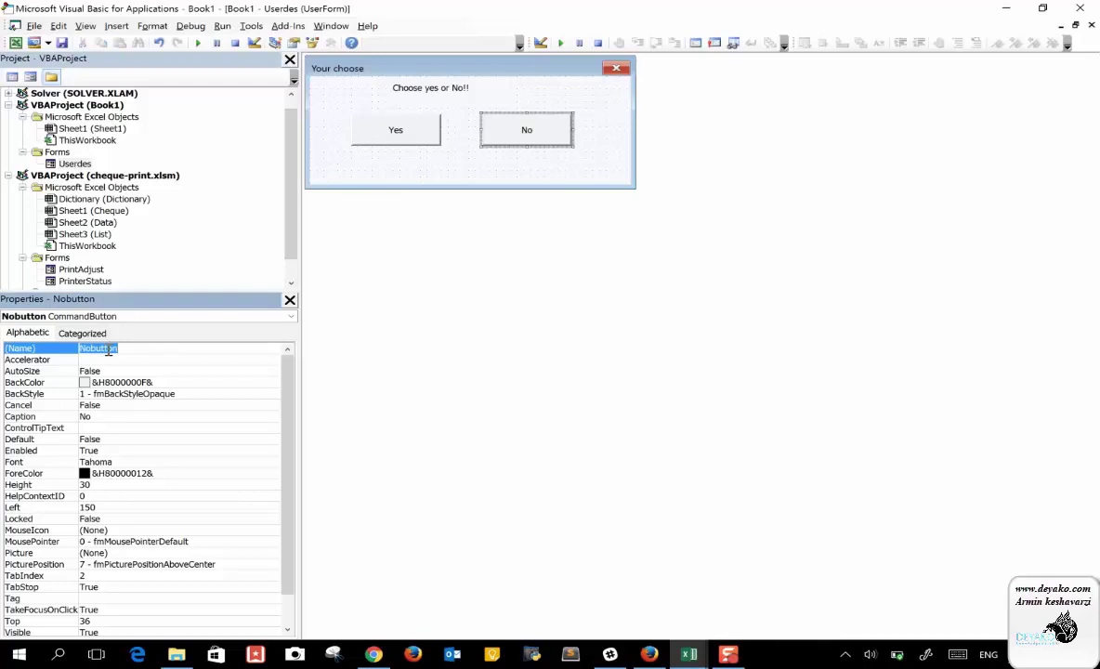
double_click(490, 139)
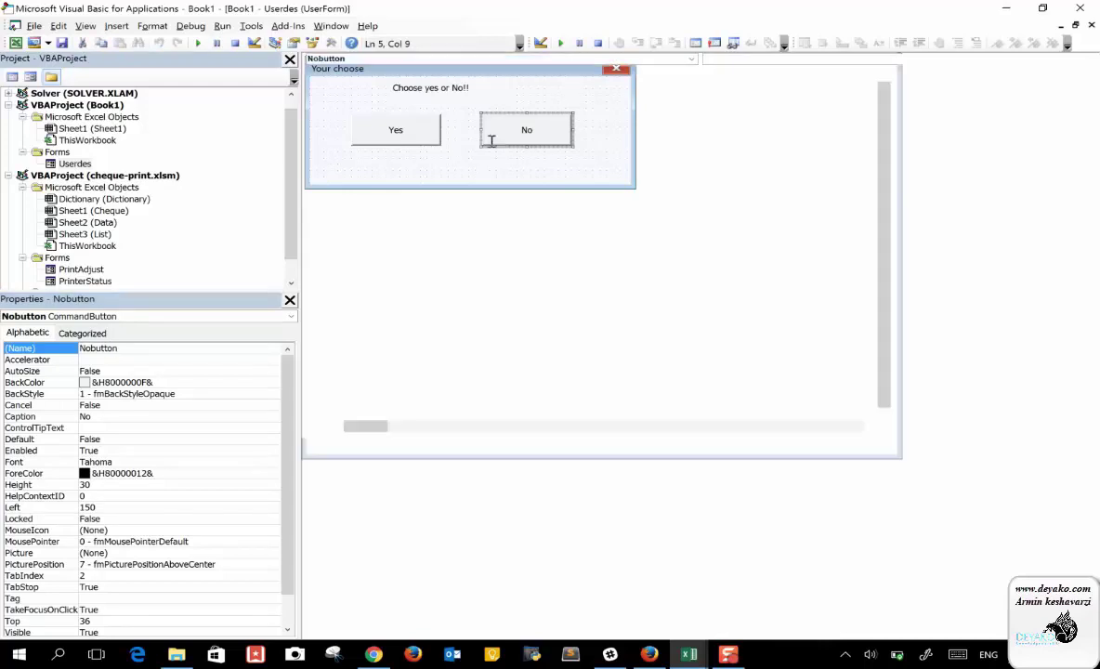
double_click(342, 229)
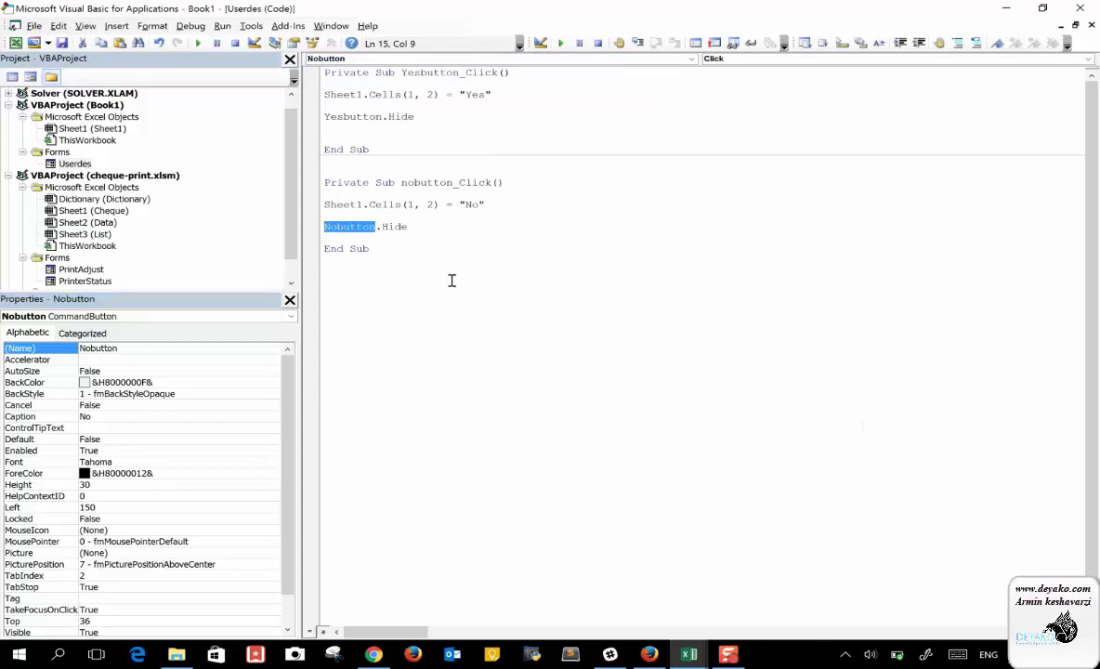
key(ctrl+v)
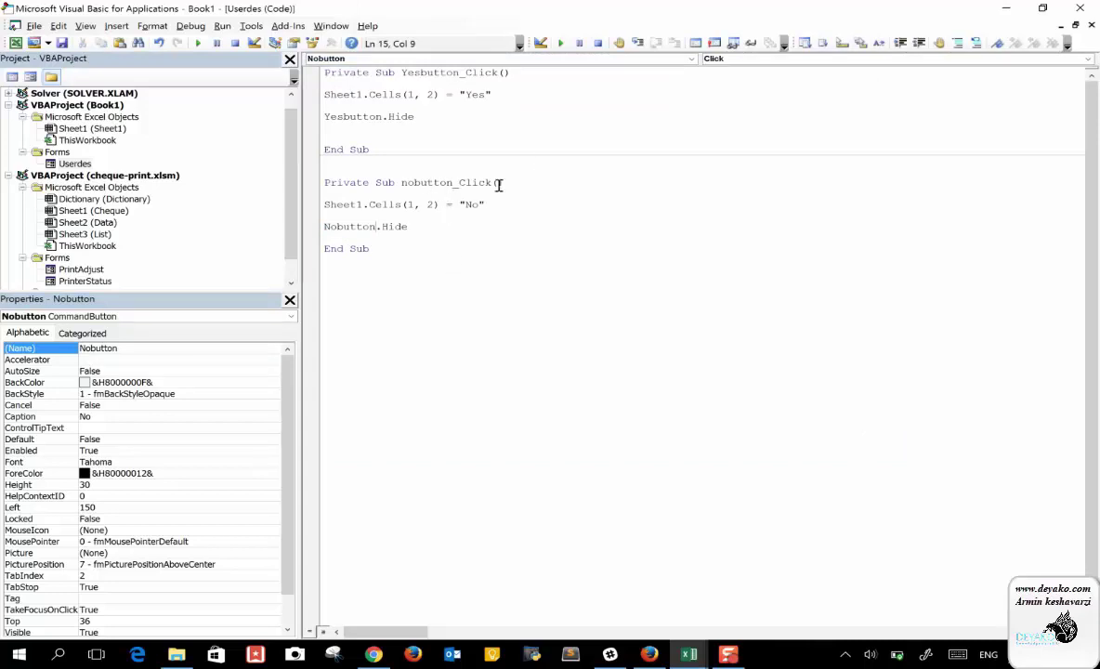
click(394, 126)
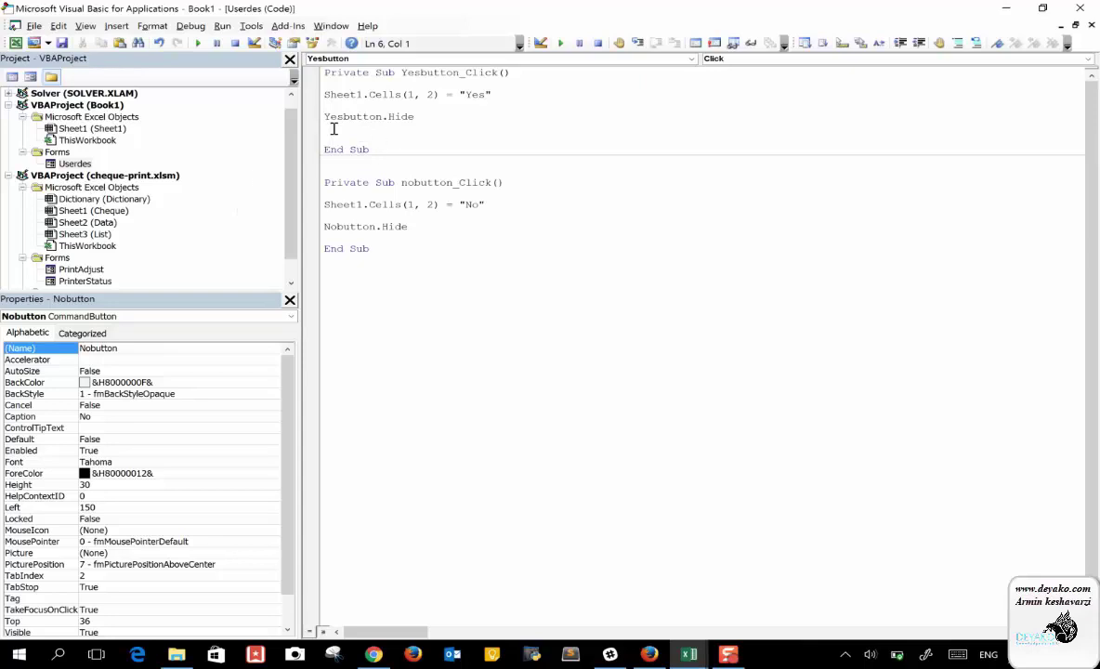
Step: Paste the form name Userdes over Yesbutton and Nobutton so both lines read Userdes.Hide
double_click(75, 163)
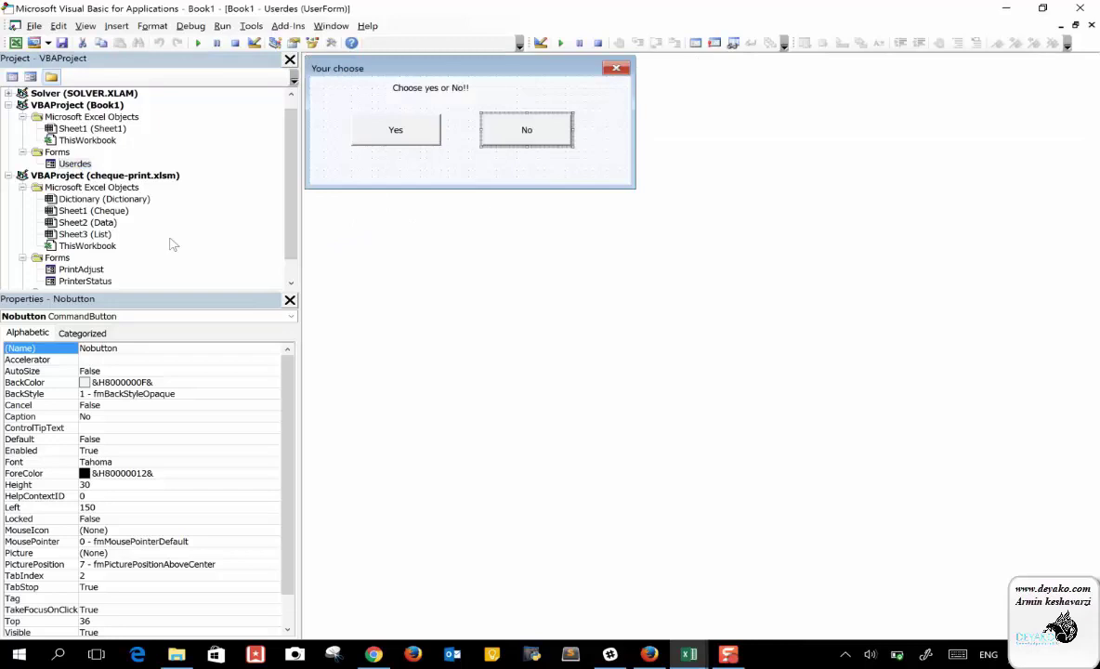
click(339, 71)
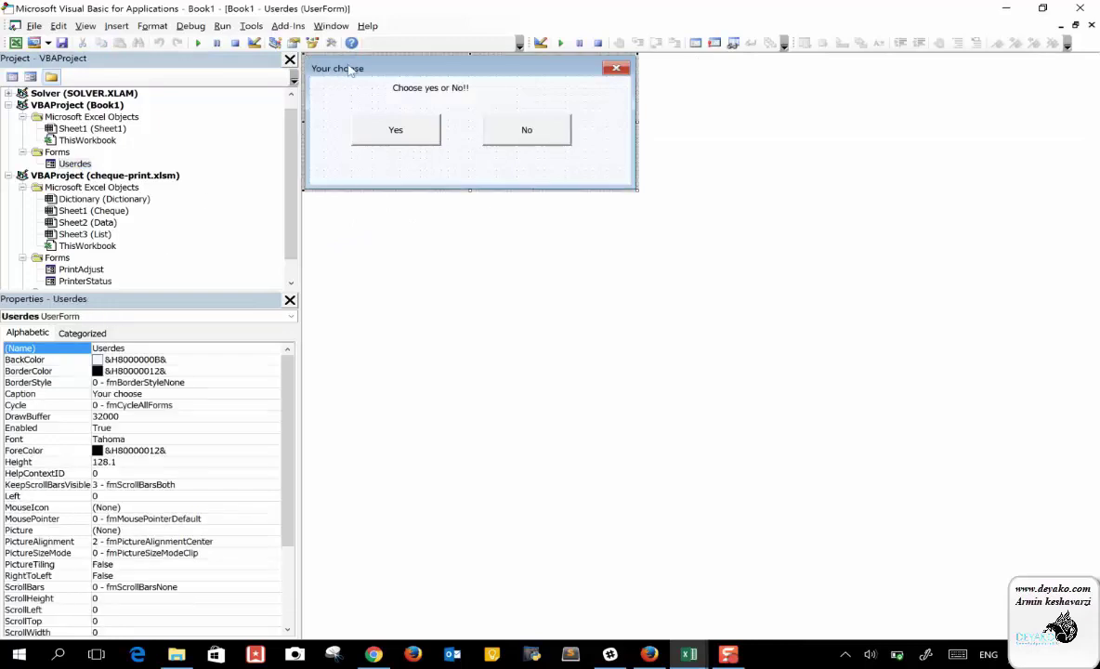
click(118, 348)
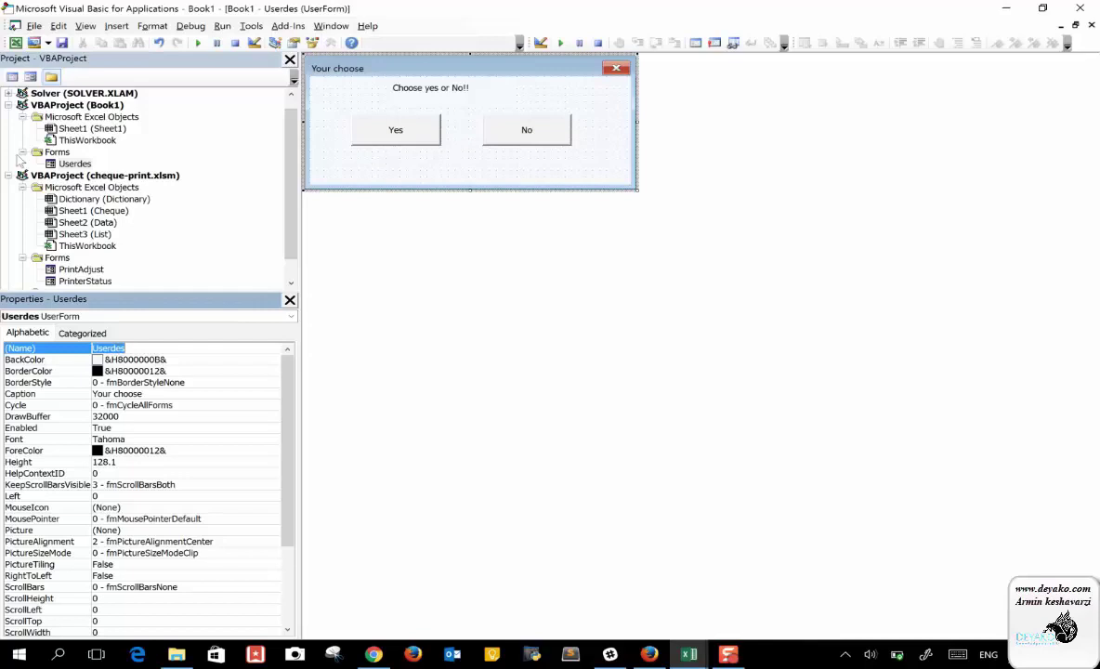
double_click(377, 126)
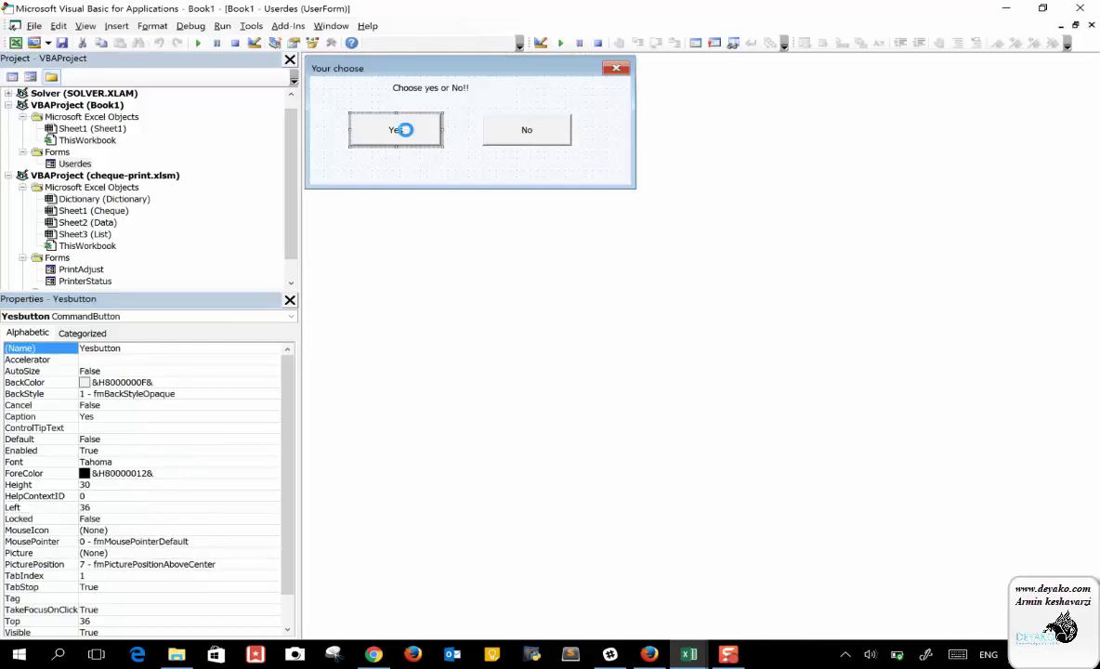
double_click(355, 117)
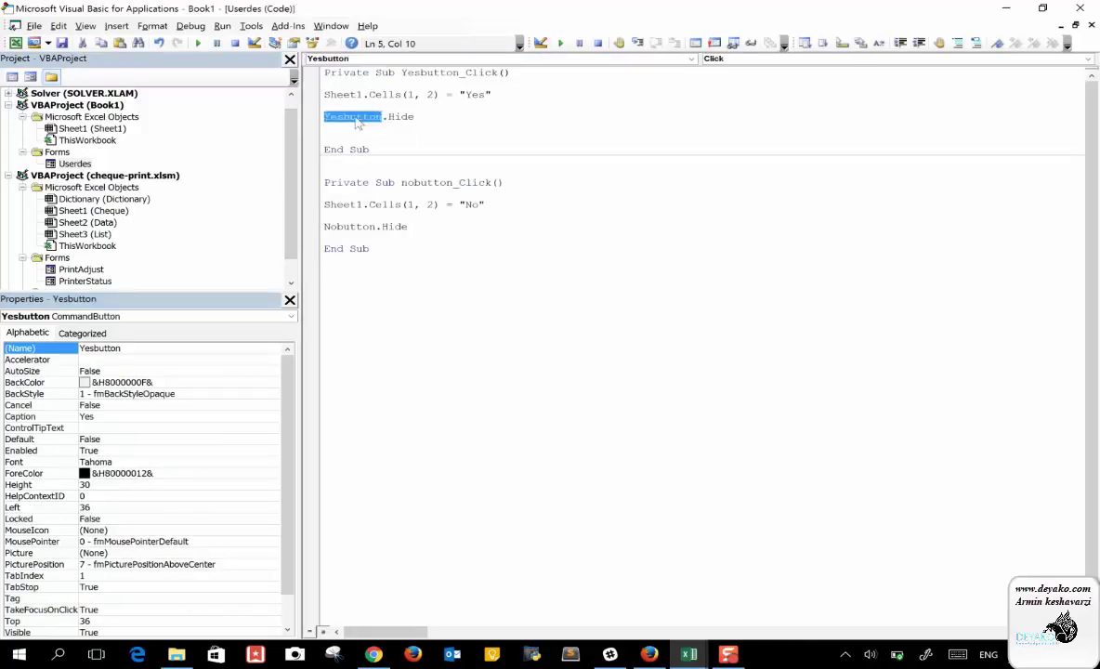
text(Userdes)
double_click(346, 226)
text(Userdes)
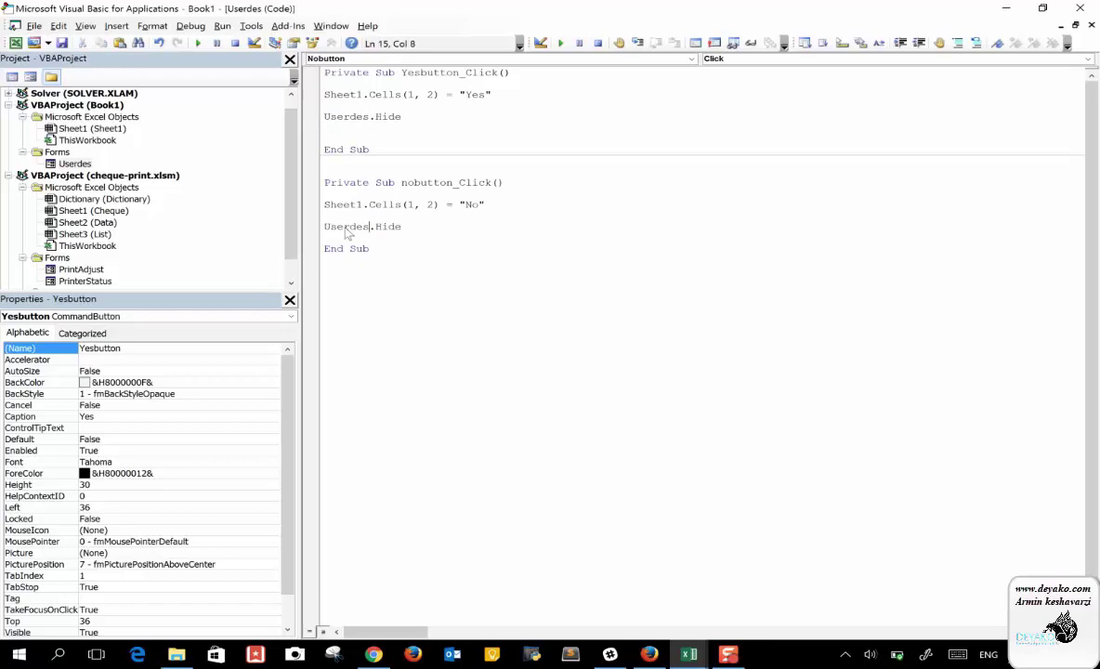
click(401, 118)
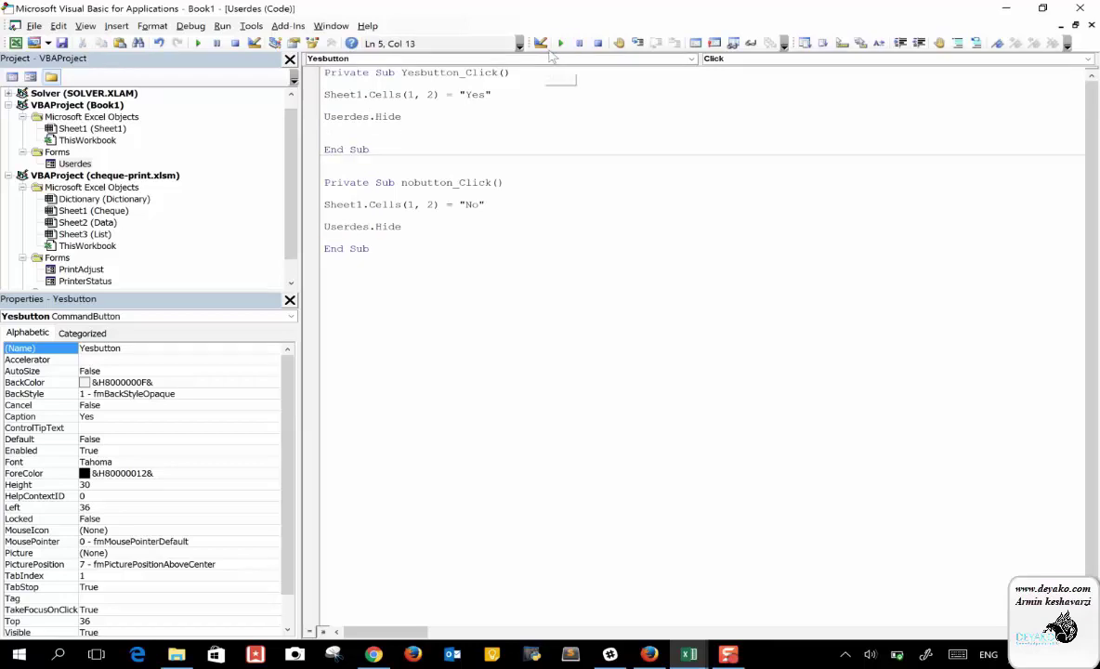
Step: Rerun the form, choose No, and confirm Book1's B1 reads No before returning to the code
click(561, 43)
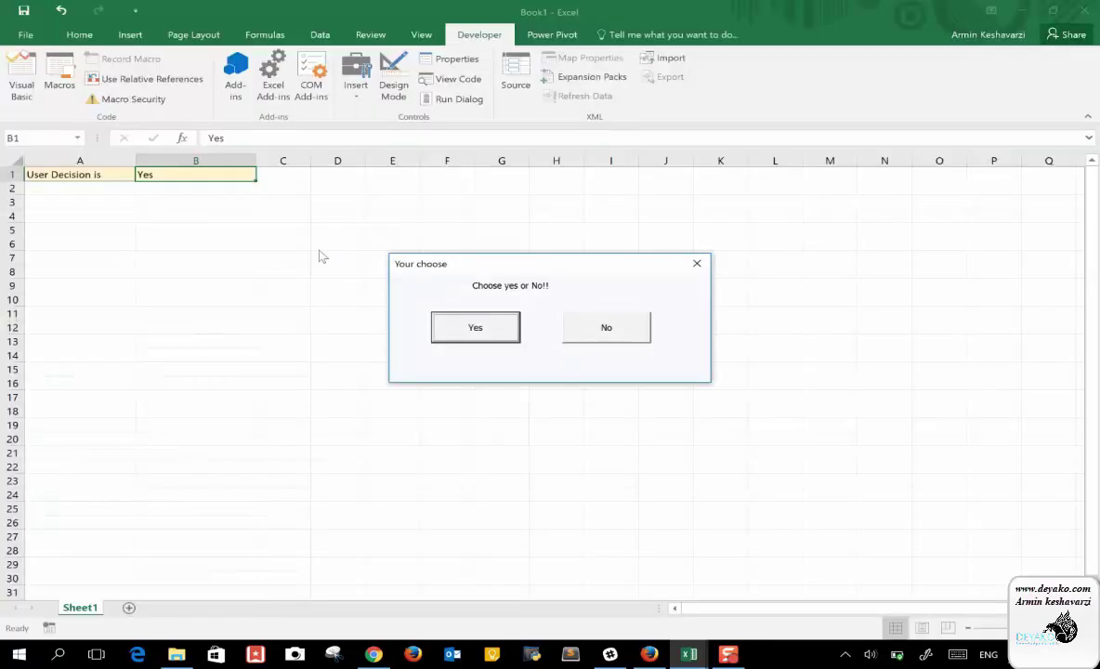
click(617, 327)
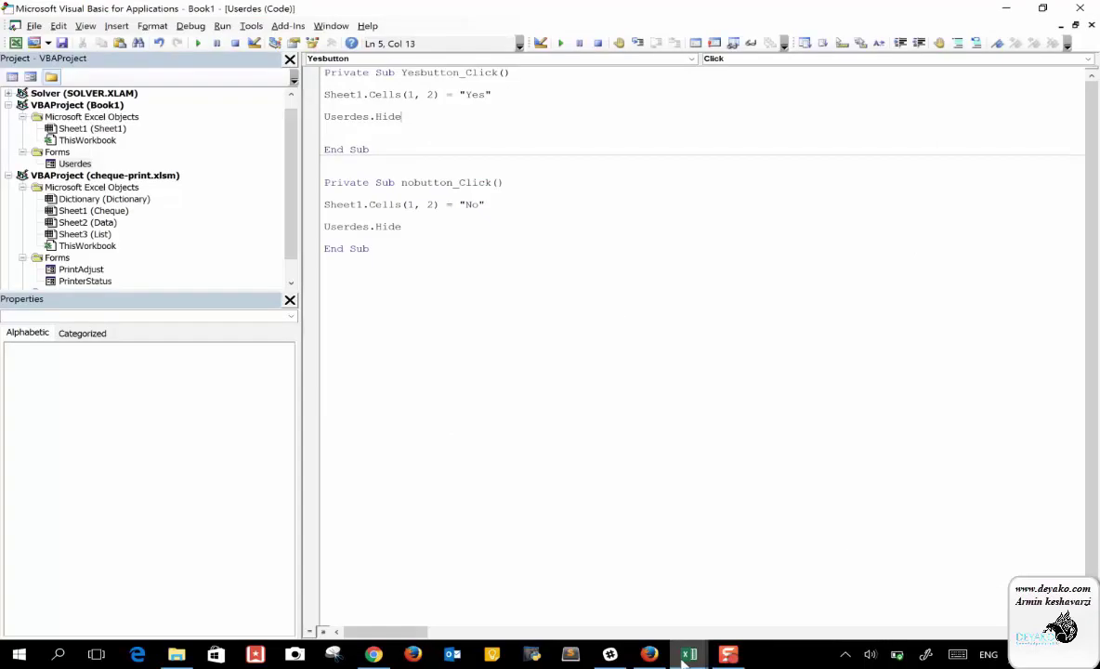
mouse_move(688, 654)
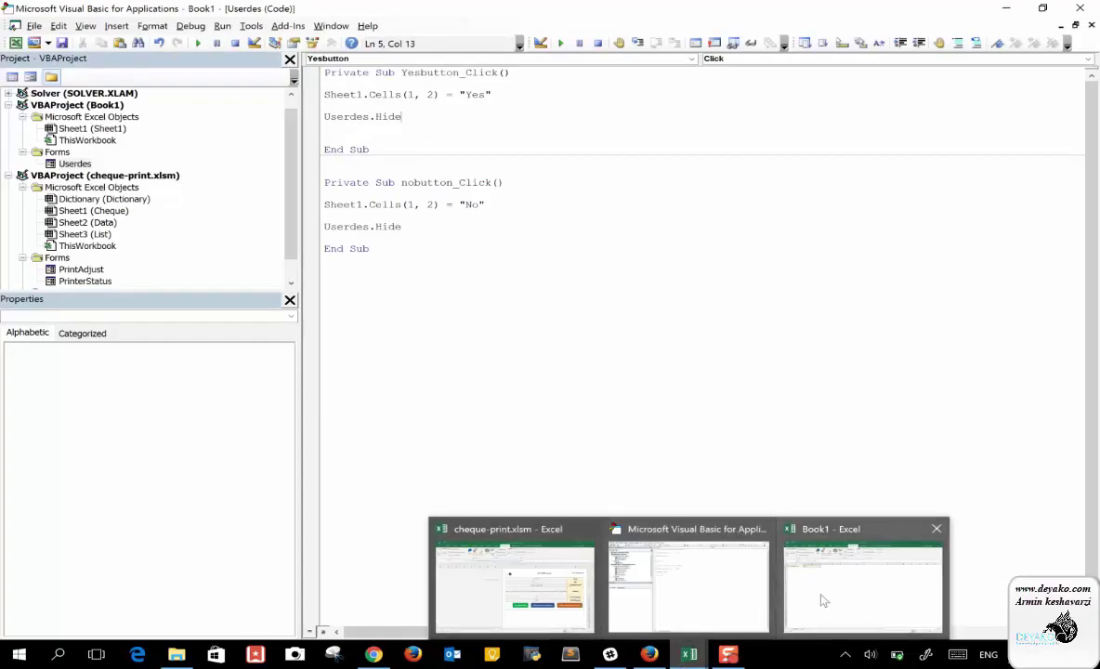
click(822, 595)
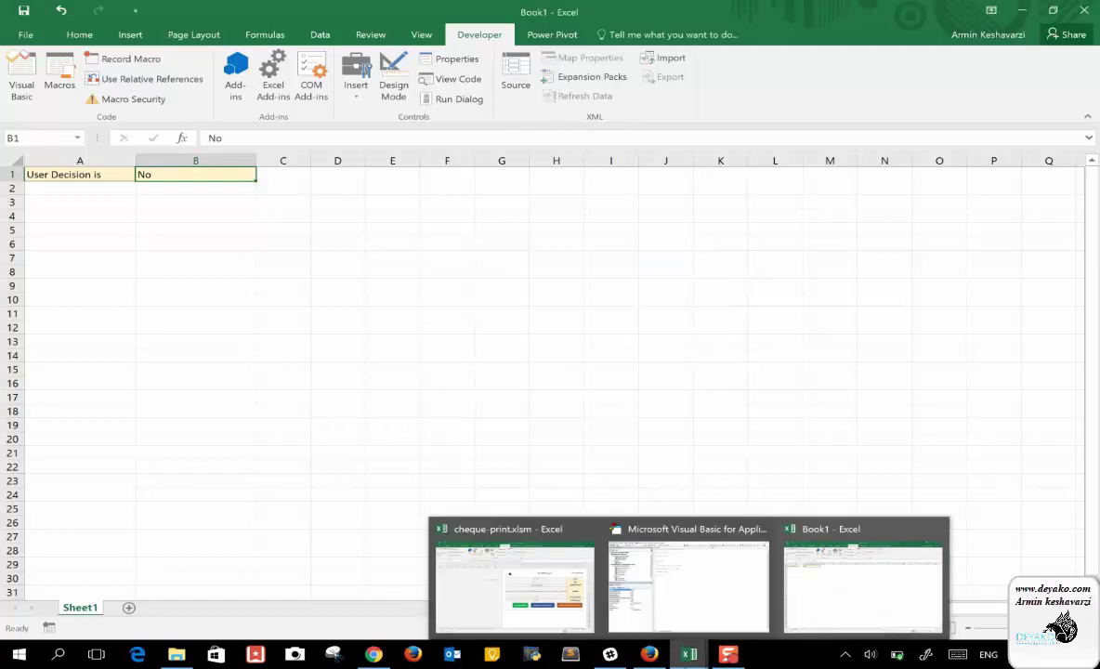
click(668, 567)
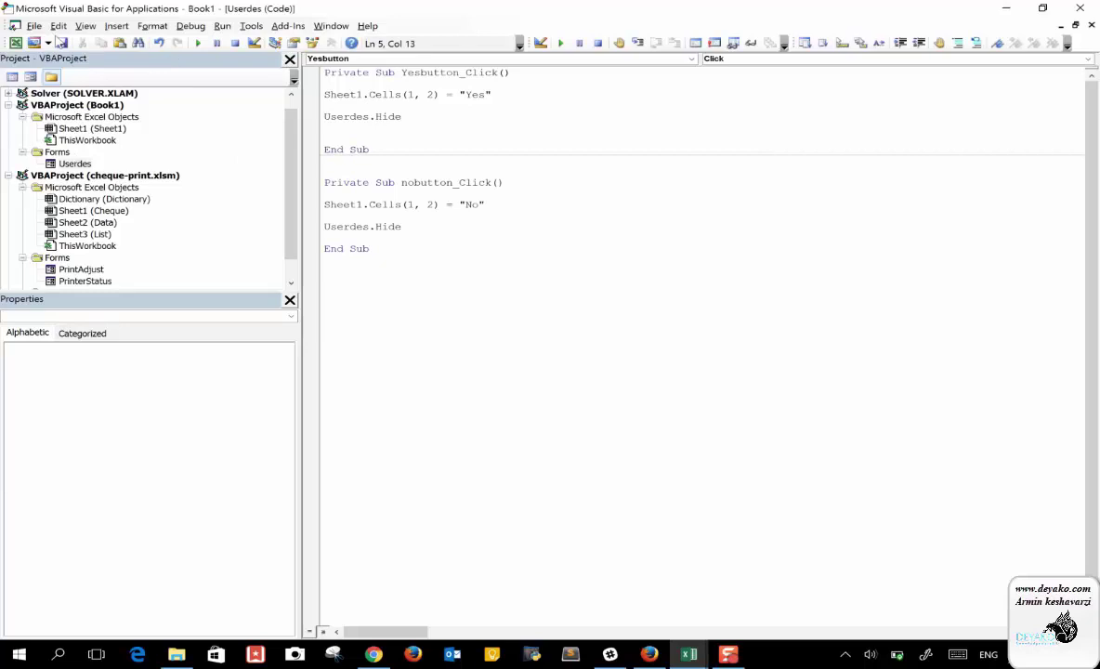
Step: Insert Module1 and declare an empty Sub conditions() procedure in it
click(47, 43)
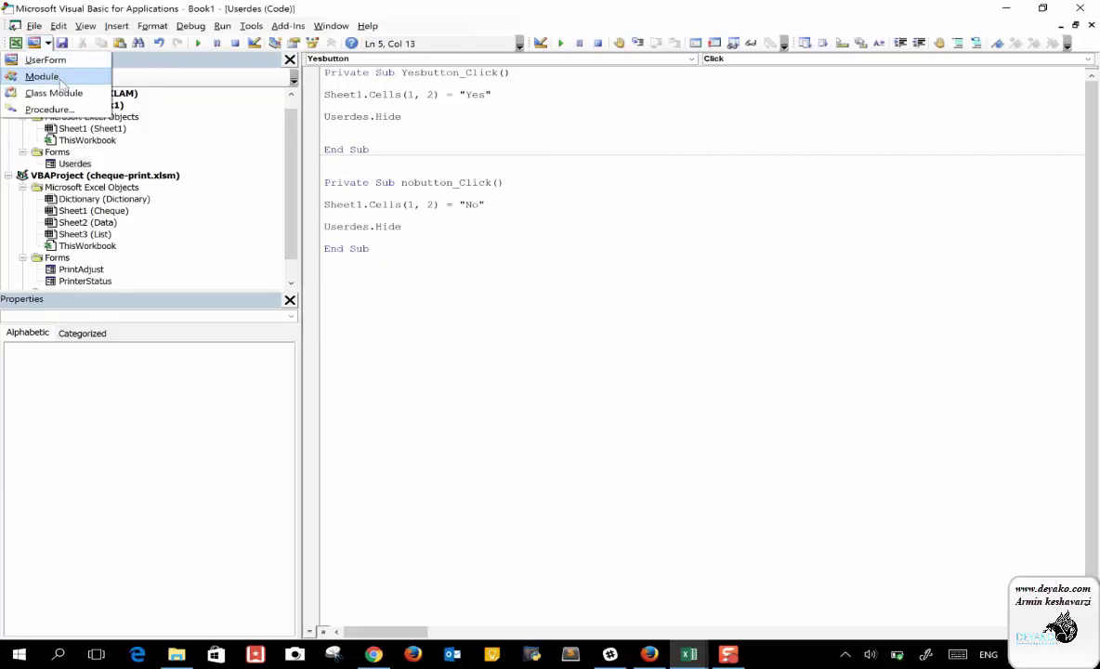
click(61, 84)
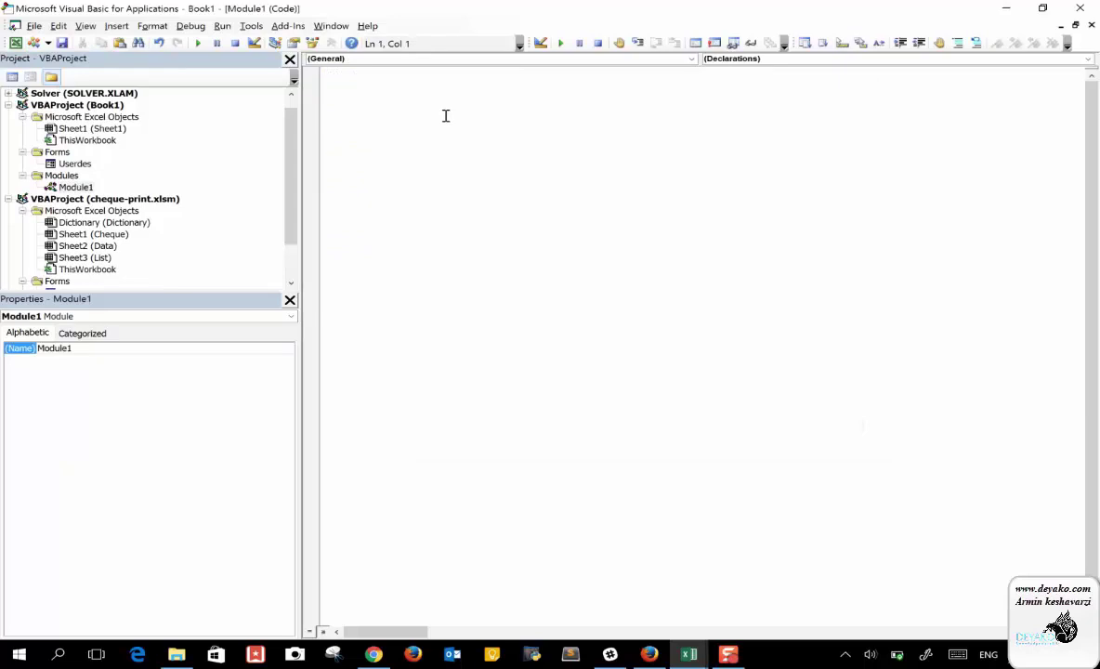
text(sub)
key(BackSpace)
key(BackSpace)
key(BackSpace)
text(s)
text(ub )
text(con)
text(ditions()
key(Return)
key(Return)
key(Return)
key(Return)
key(Up)
key(Up)
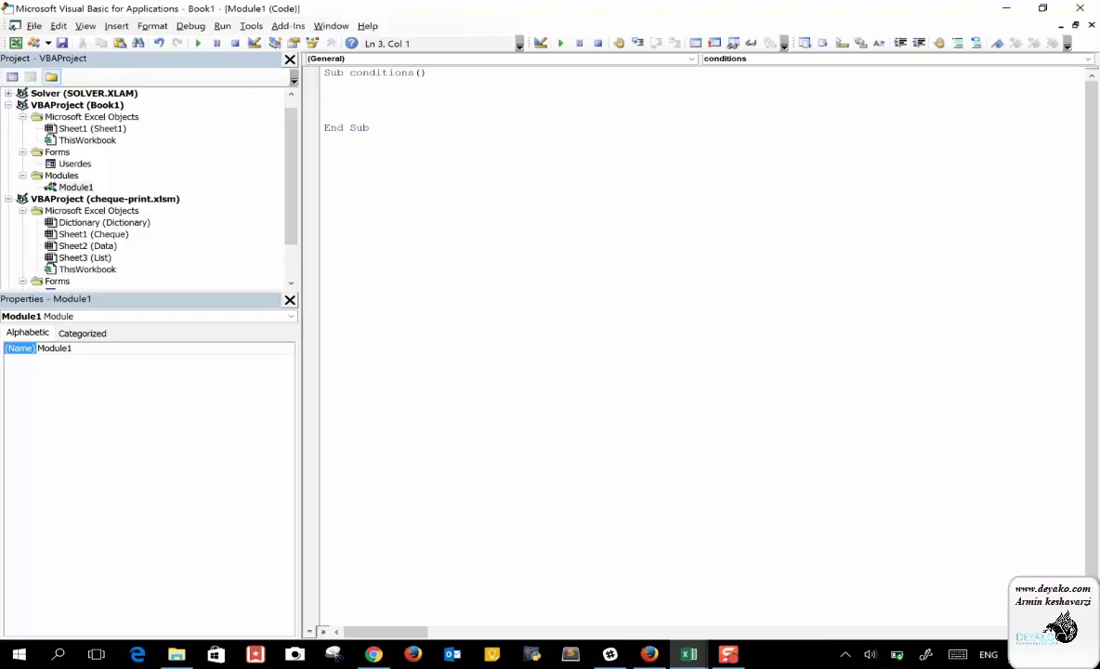
Step: Write If Sheet1.Cells(1,2) = "yes" Then as the macro's first line, adding the missing Then
text(if )
text(se)
text(l)
key(BackSpace)
key(BackSpace)
key(BackSpace)
text(shee)
text(ts)
key(BackSpace)
text(1.)
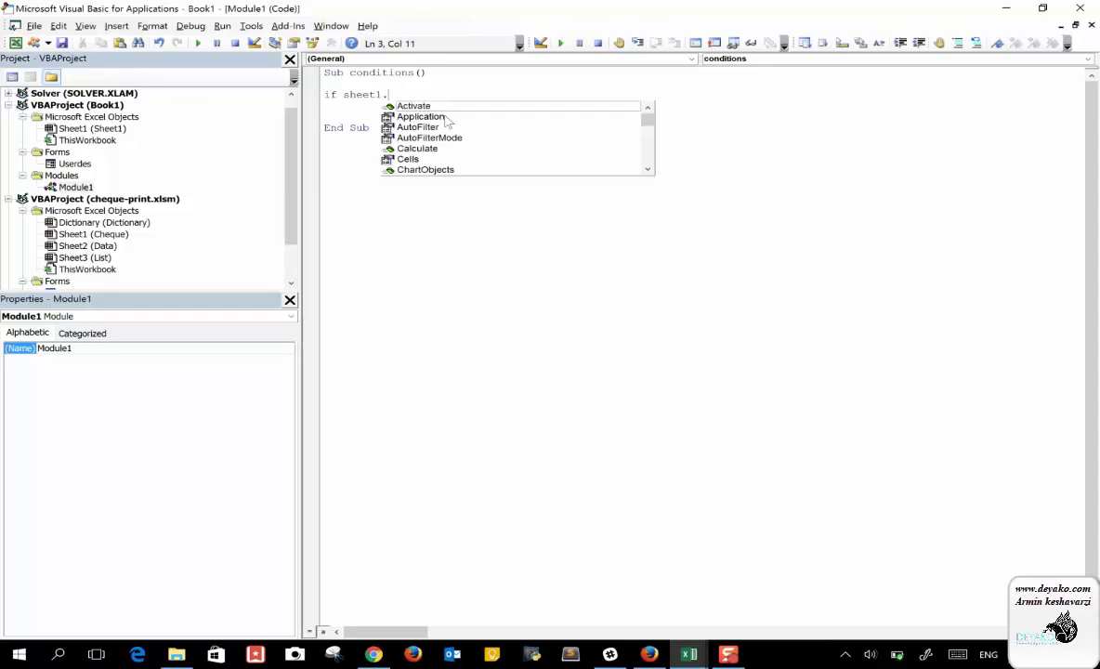
text(cells()
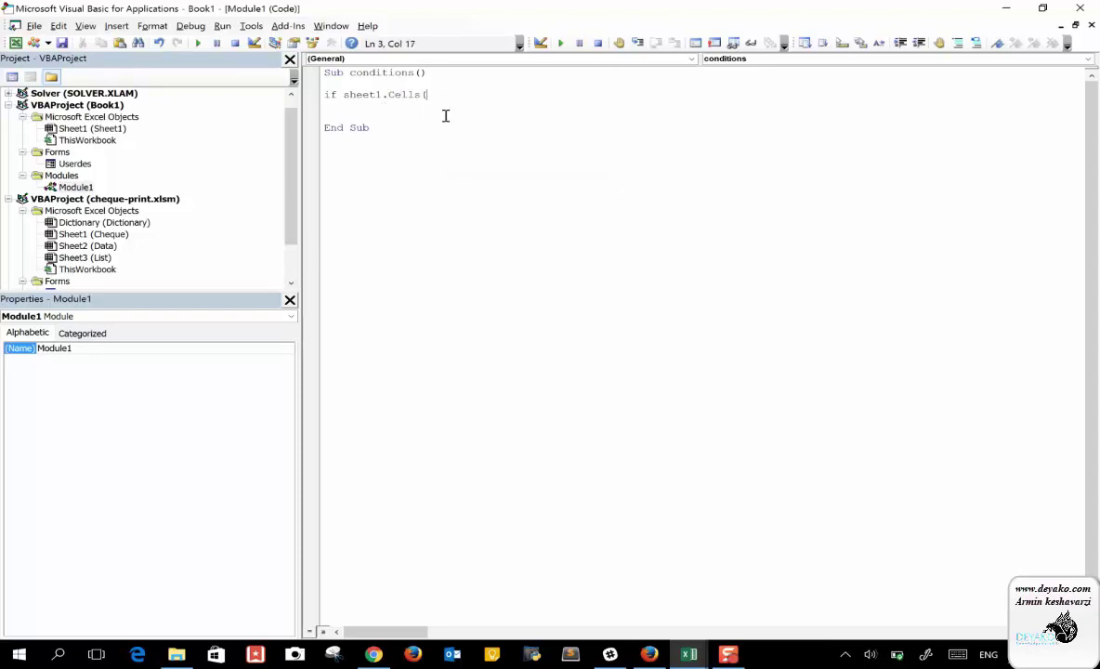
text(1)
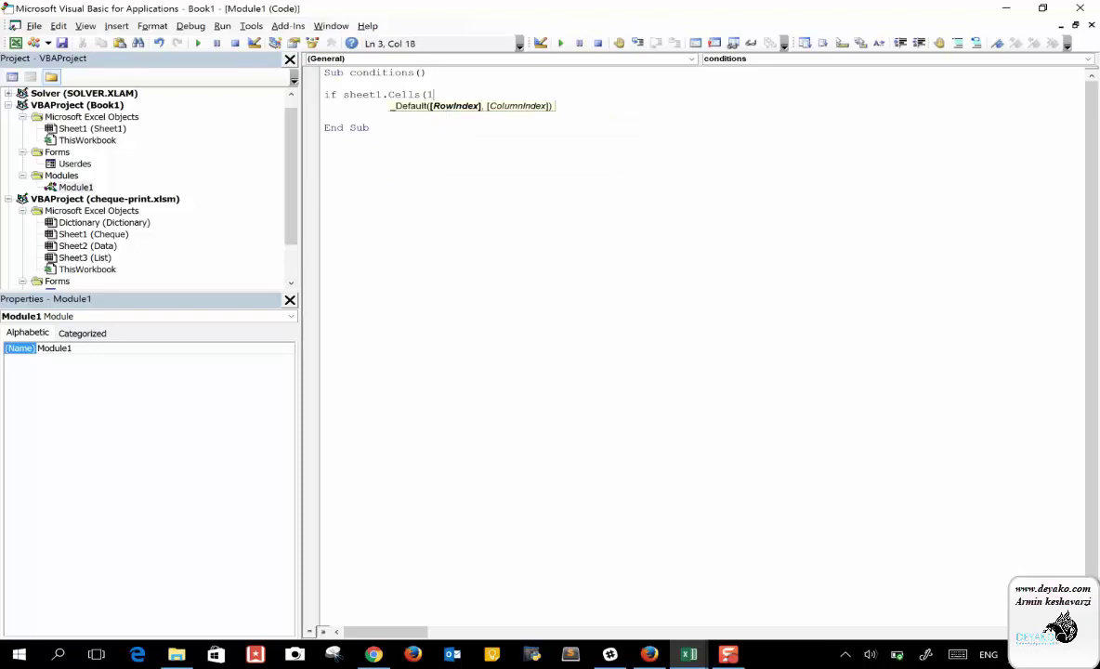
text(,2) = )
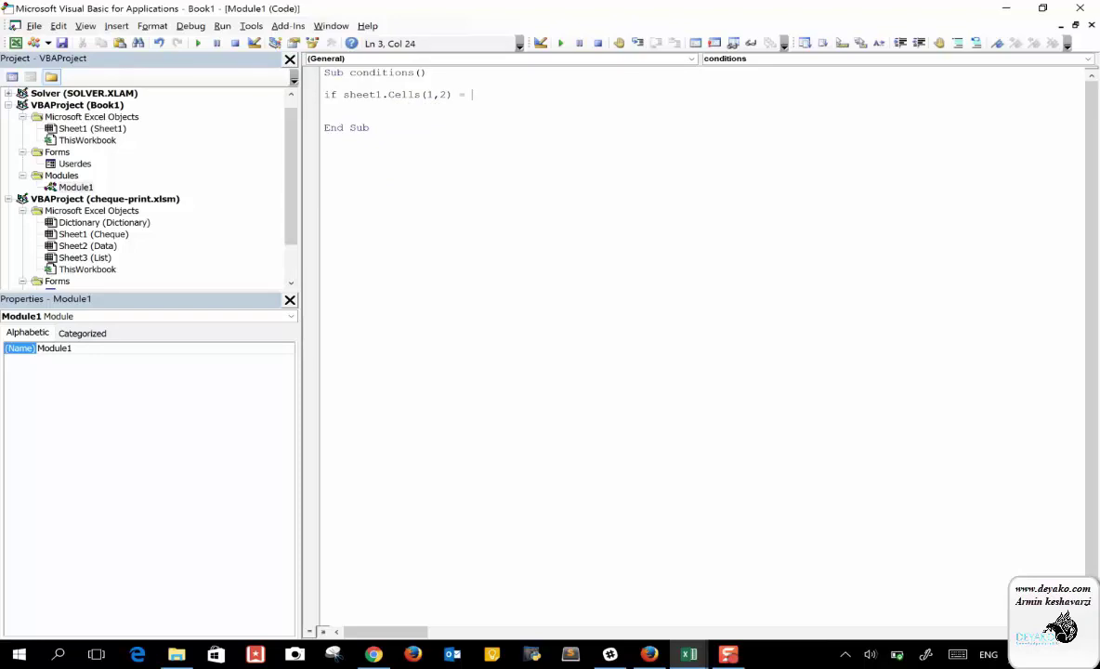
text(y)
key(BackSpace)
text(")
text(yes")
key(Return)
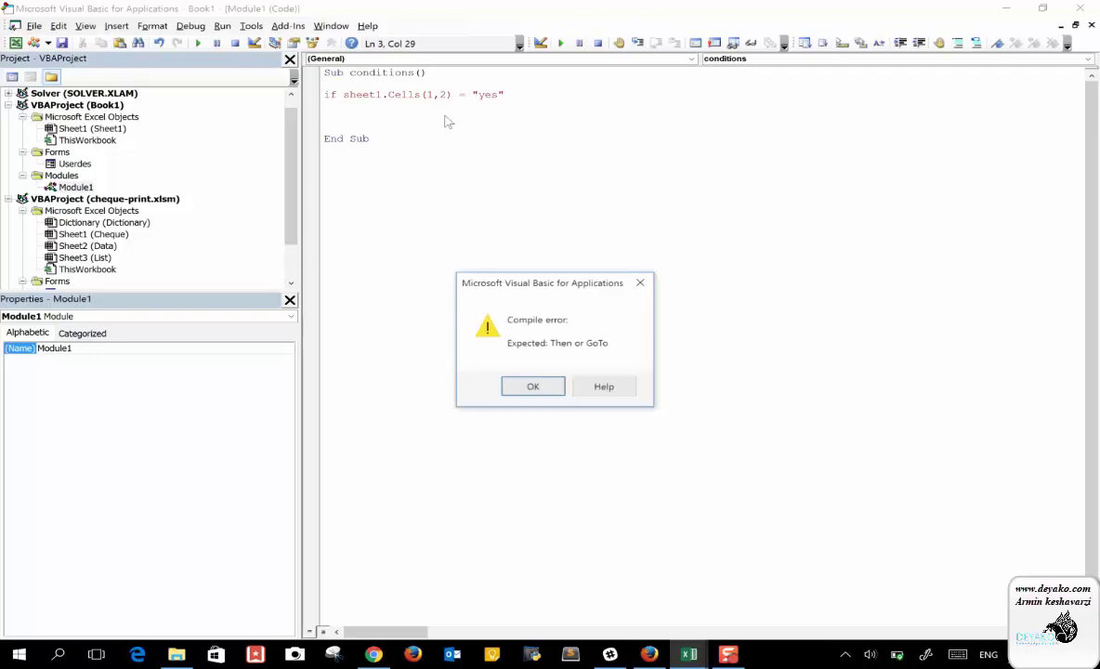
click(534, 388)
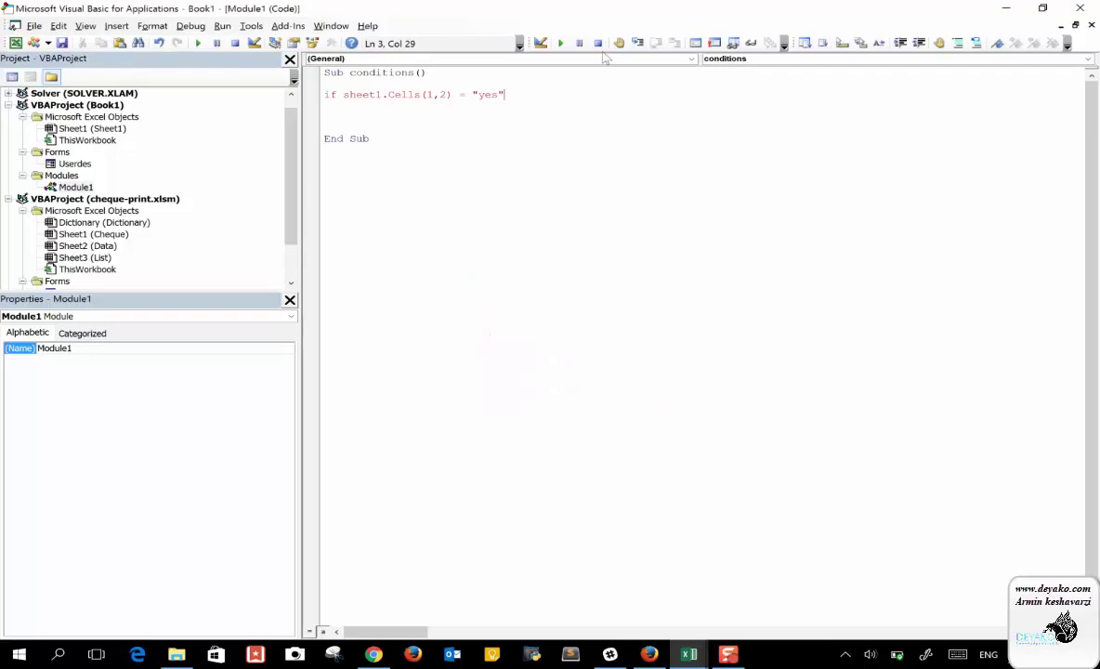
text(then)
key(Return)
key(Return)
key(Return)
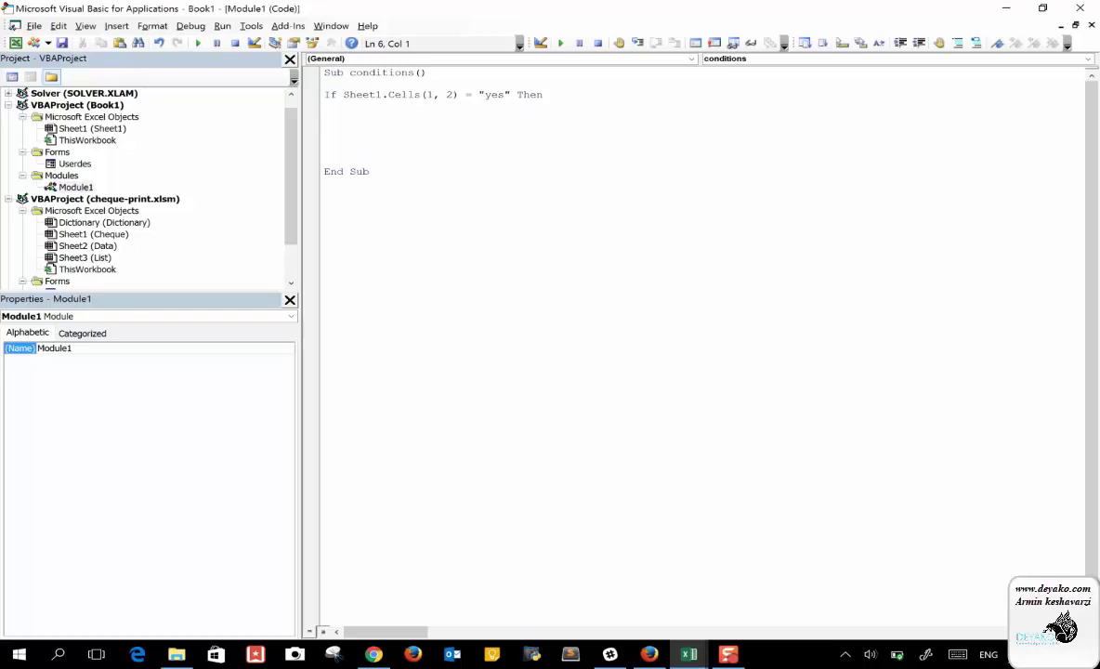
Step: Add an indented MsgBox ("Good Chice") line under the If, removing the stray Else
text(msg)
text(boc)
text(()
text(good)
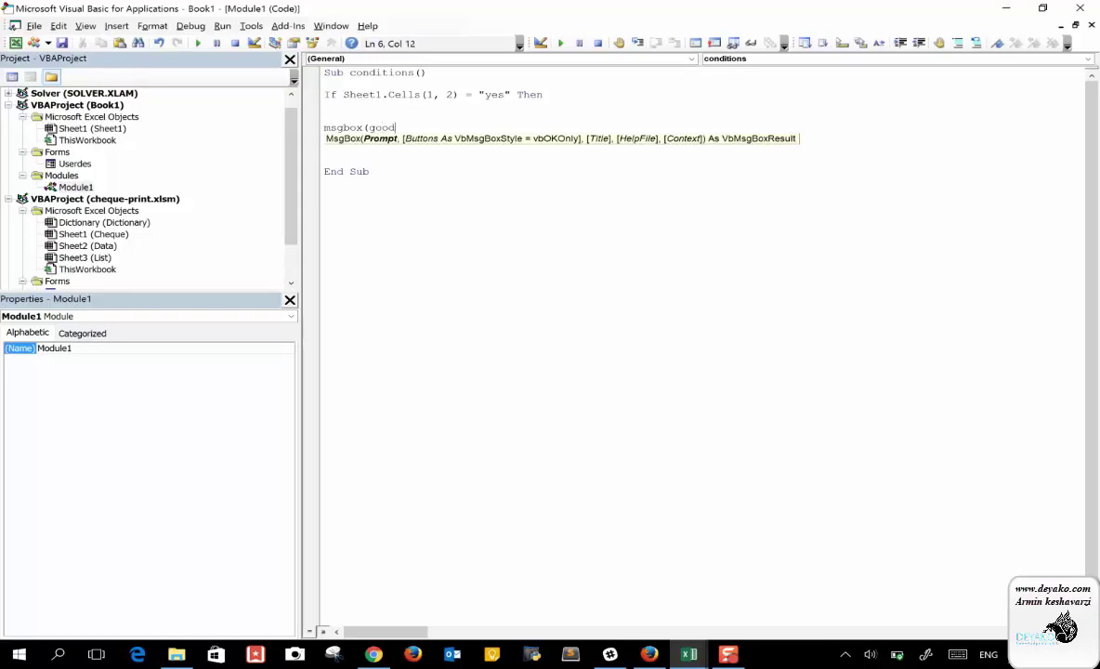
key(BackSpace)
key(BackSpace)
key(BackSpace)
key(BackSpace)
text(")
text(Good Chic)
text(e"))
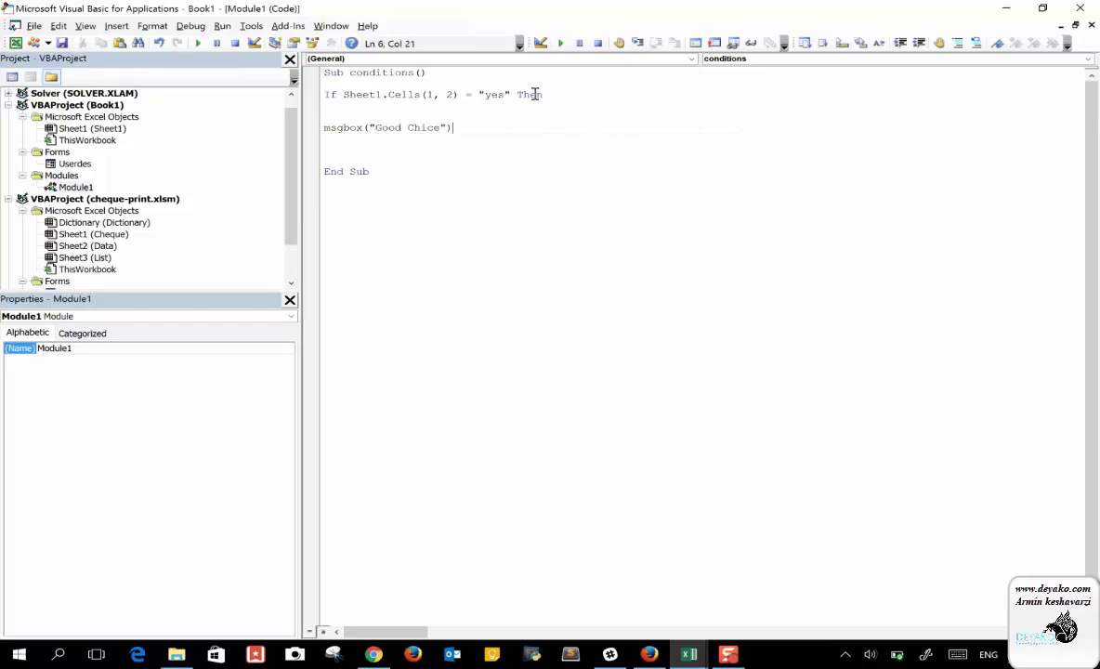
key(Return)
key(Return)
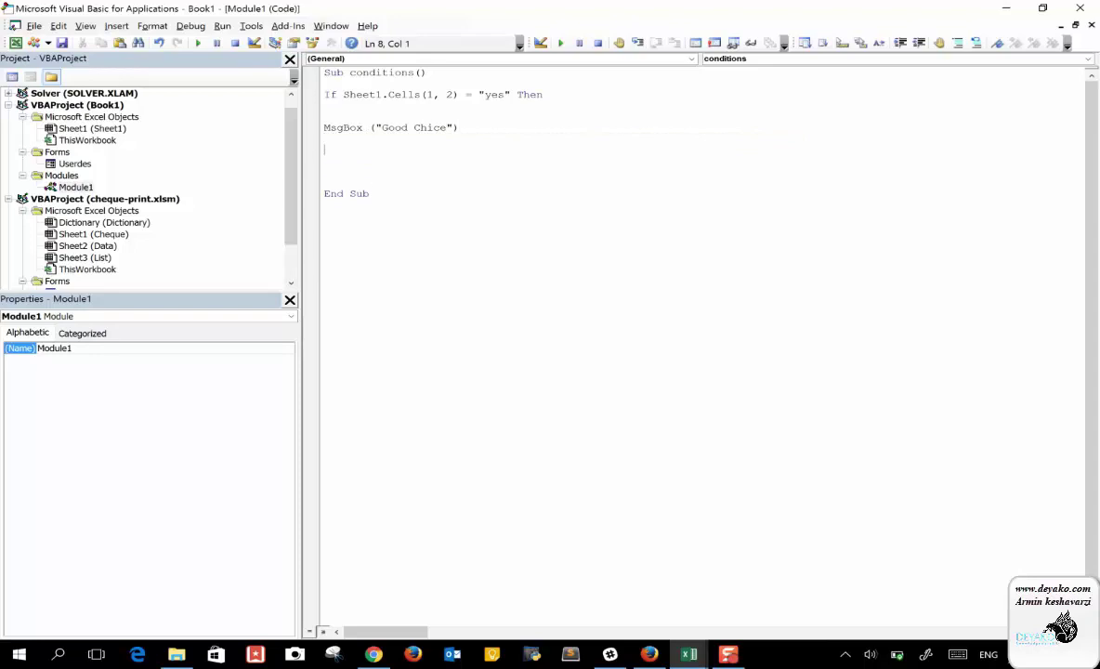
text(else)
key(Return)
key(Return)
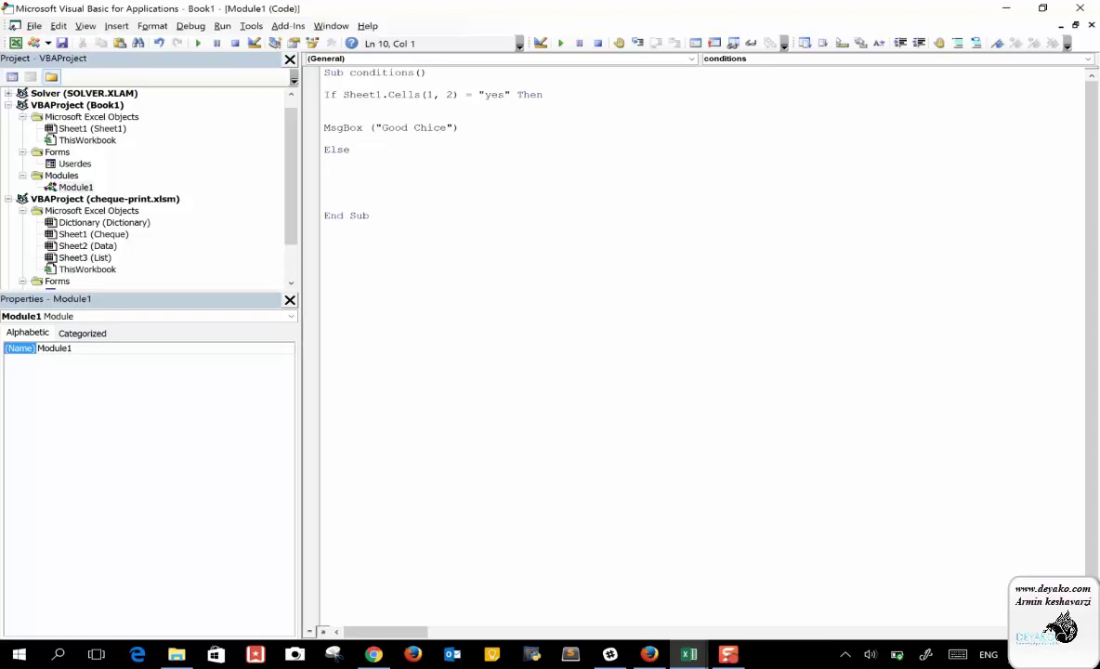
key(BackSpace)
key(BackSpace)
key(BackSpace)
key(BackSpace)
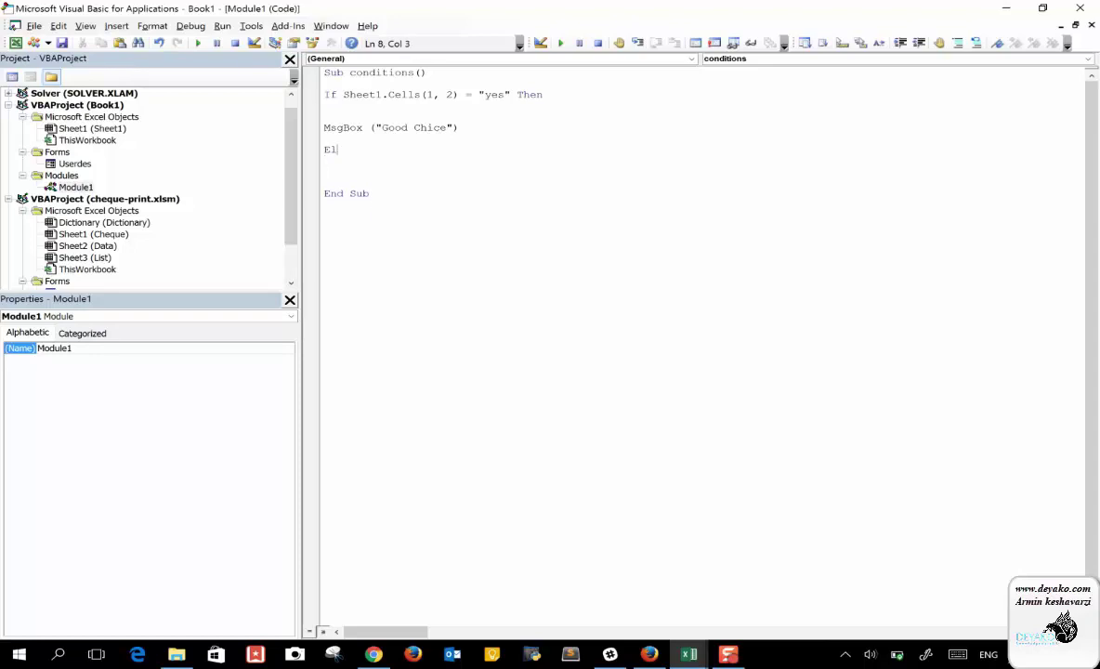
key(BackSpace)
key(BackSpace)
click(323, 128)
key(Tab)
key(Down)
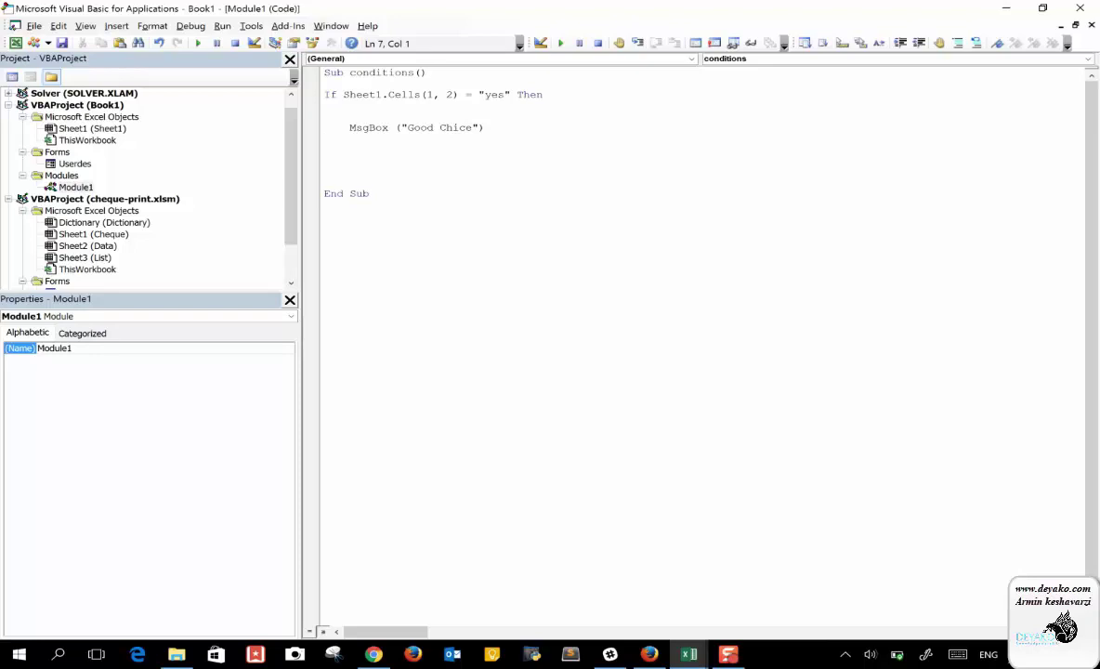
Step: Write the line ElseIf sheet1cells(1, 2) = "" Then, fixing the misspelled keyword and the missing Then
text(e)
text(lsif )
text(sheet)
text(1cell)
text(s(1, 2)
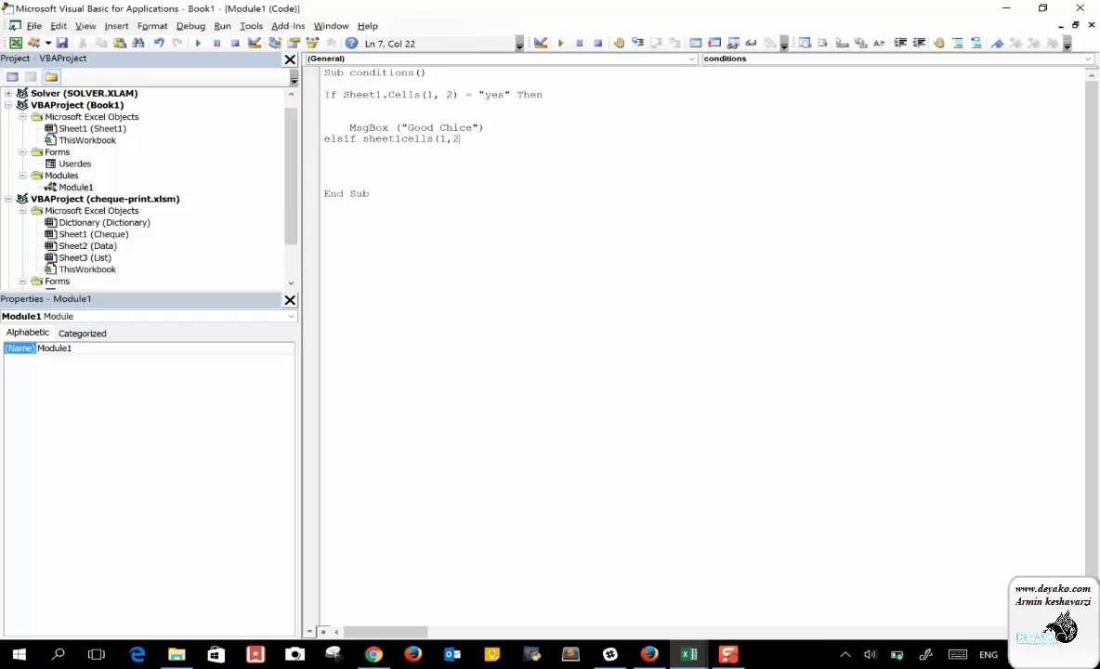
text() = "")
key(Return)
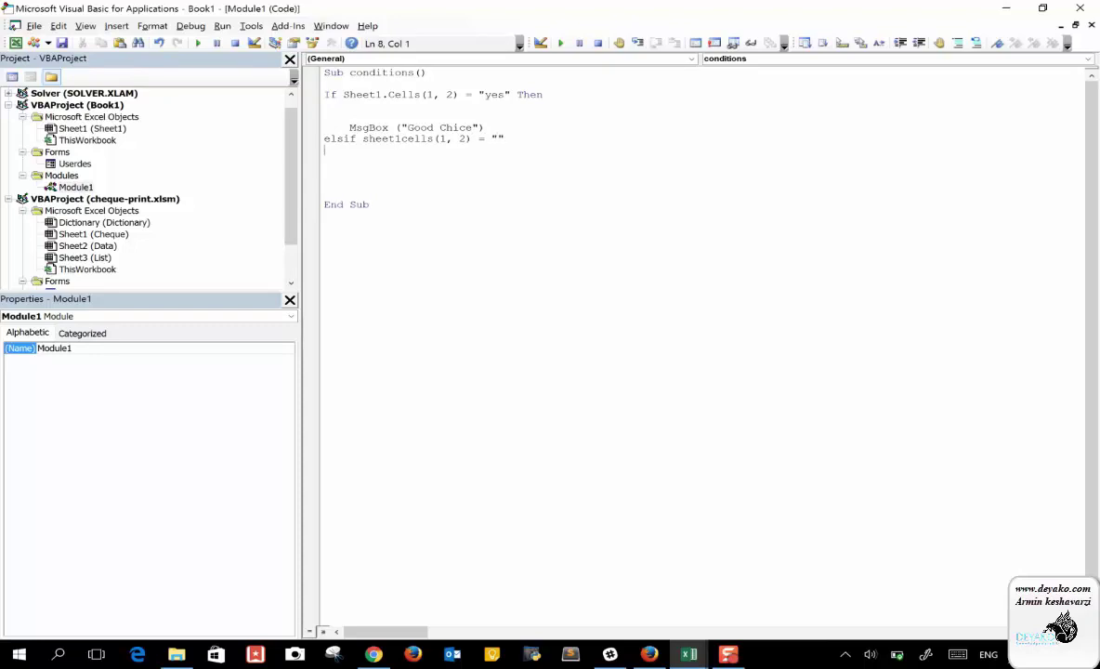
click(343, 138)
text(e)
click(368, 175)
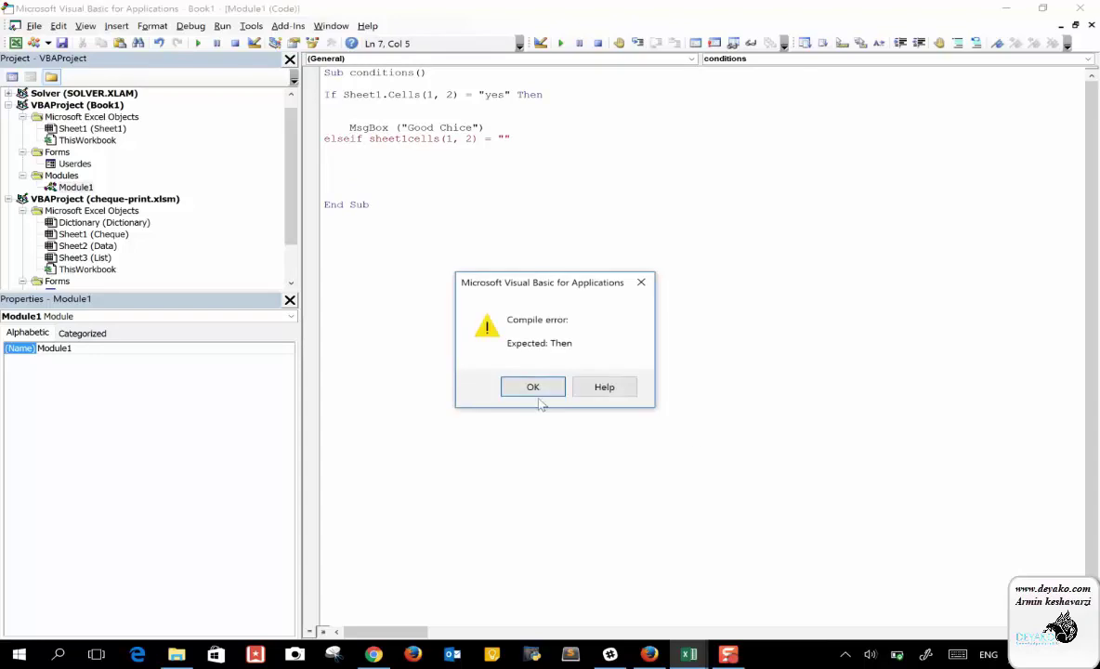
click(526, 386)
text(Then)
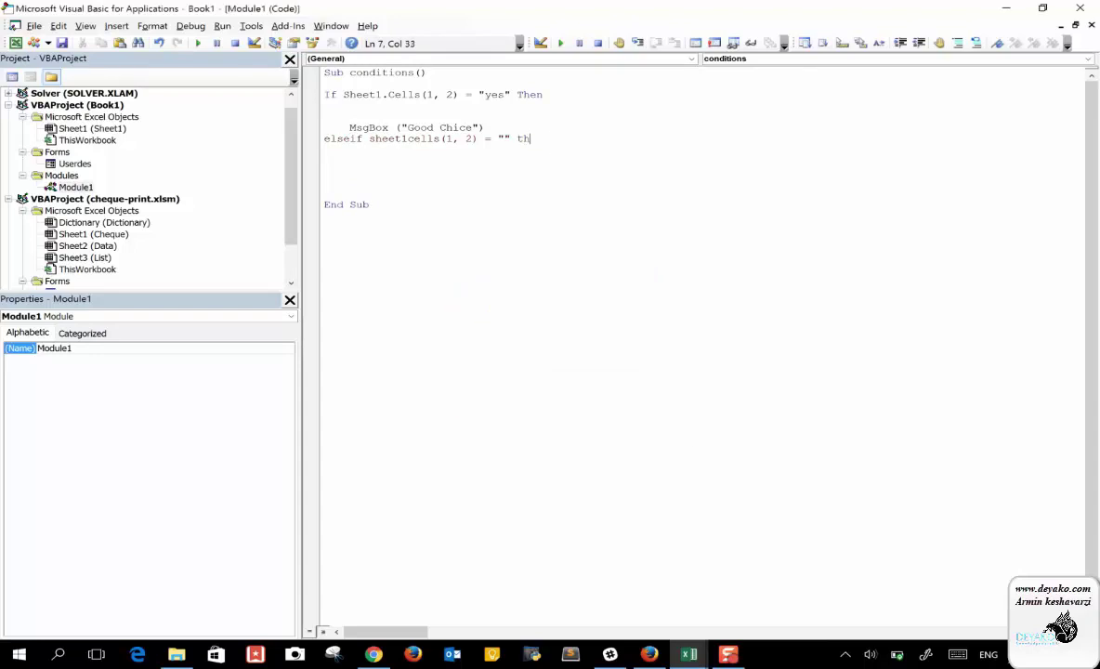
key(Return)
Step: Add msgobx("Nothing") in the ElseIf branch, followed by an else line
key(Return)
text(msg)
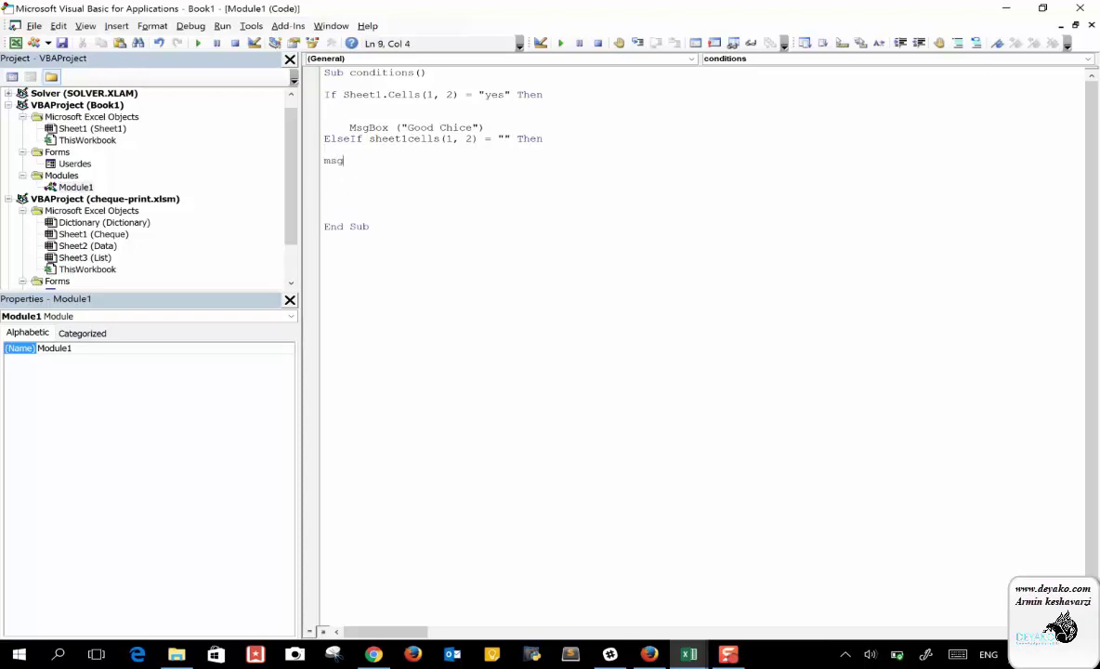
text(obx(not)
key(BackSpace)
key(BackSpace)
key(BackSpace)
text(")
text(Nothing"))
key(Return)
key(Return)
text(els)
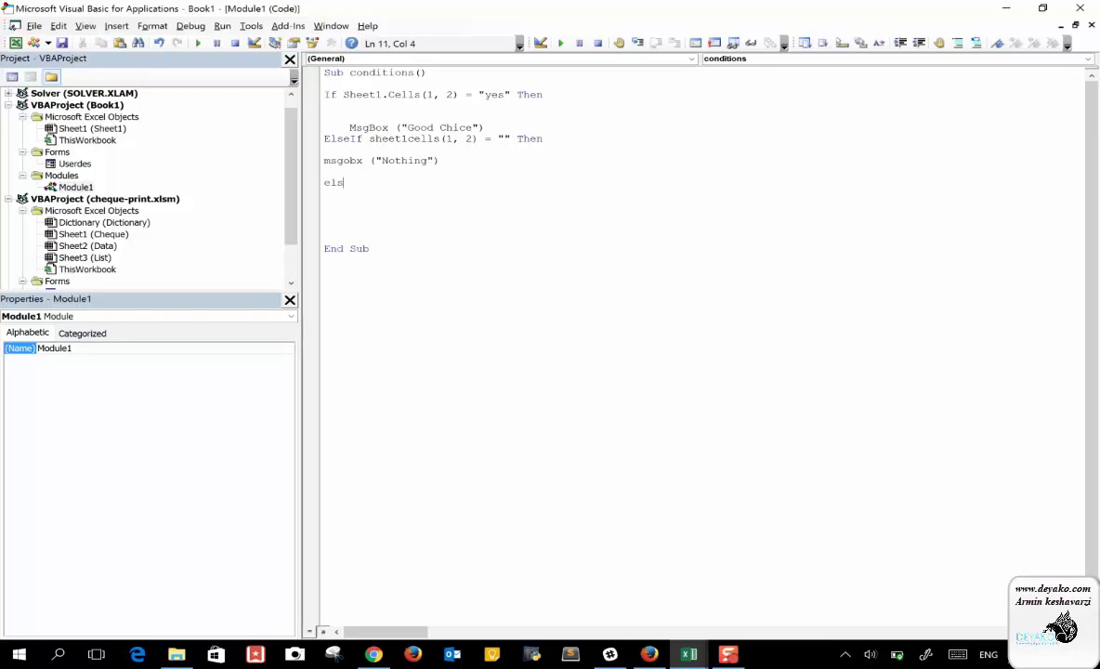
text(e)
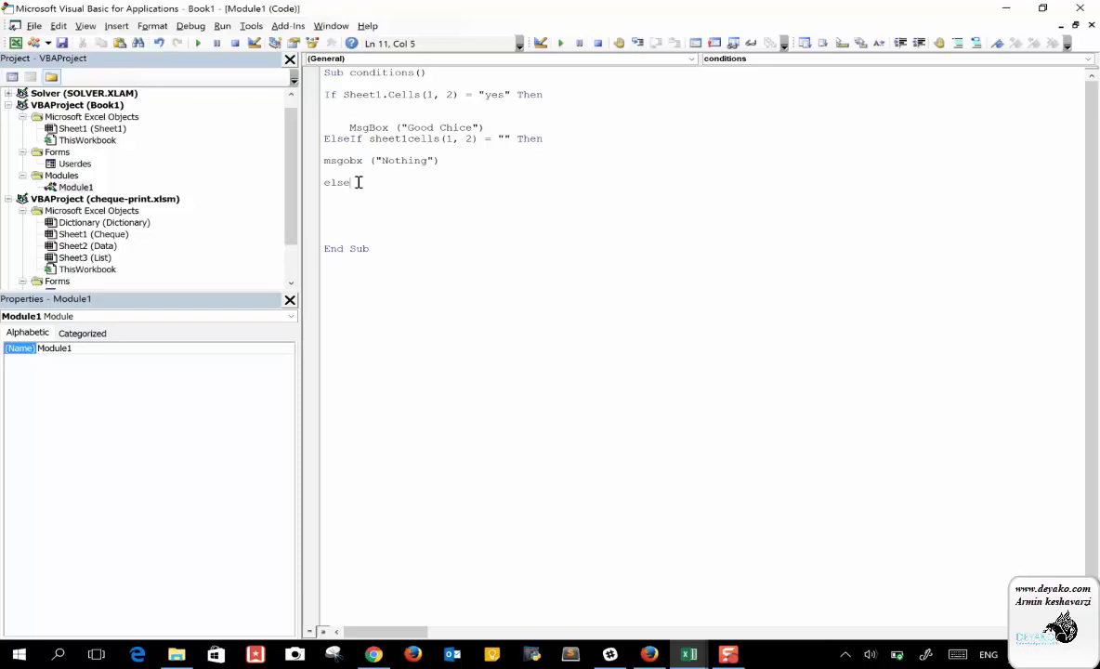
Step: Add the line ElseIf Sheet1.Cells(1, 2) = "No" Then above End Sub in the conditions macro
key(BackSpace)
key(BackSpace)
text(sei)
text(f)
key(BackSpace)
key(BackSpace)
key(BackSpace)
key(BackSpace)
key(BackSpace)
key(BackSpace)
key(Return)
text(els)
text(eif )
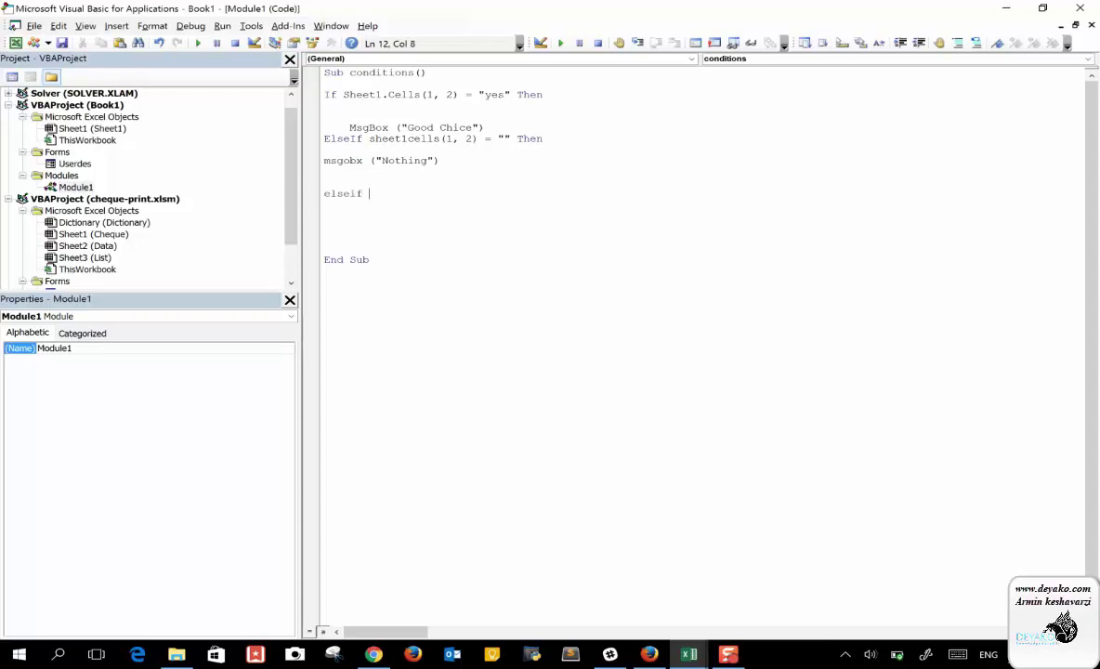
text(sheet)
text(()
key(BackSpace)
text(1.cell)
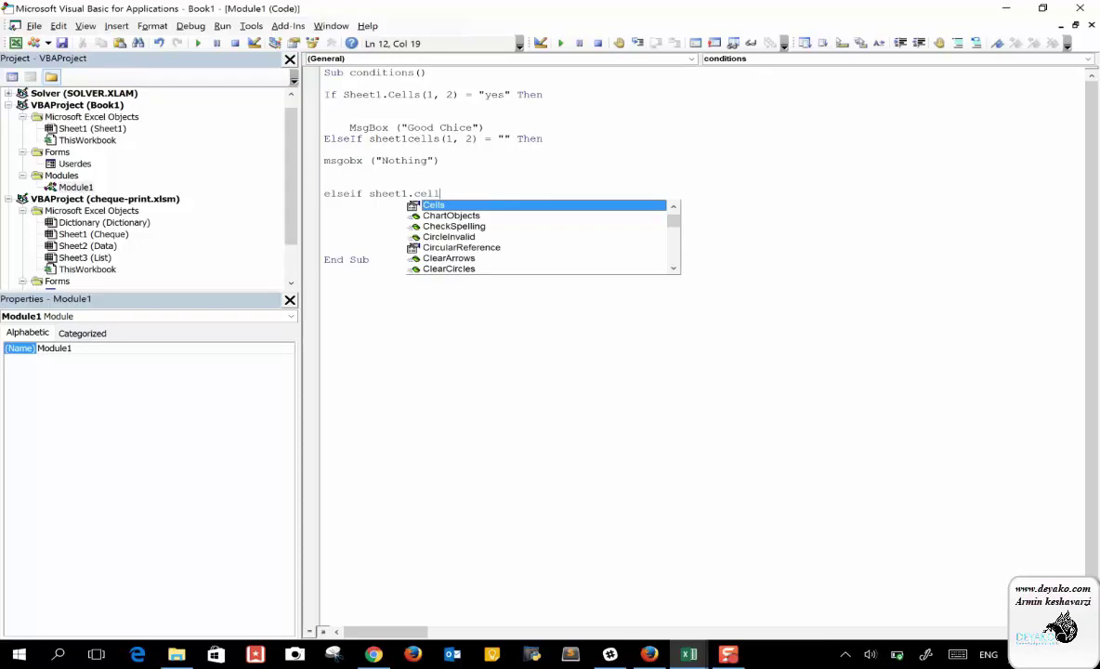
text(s()
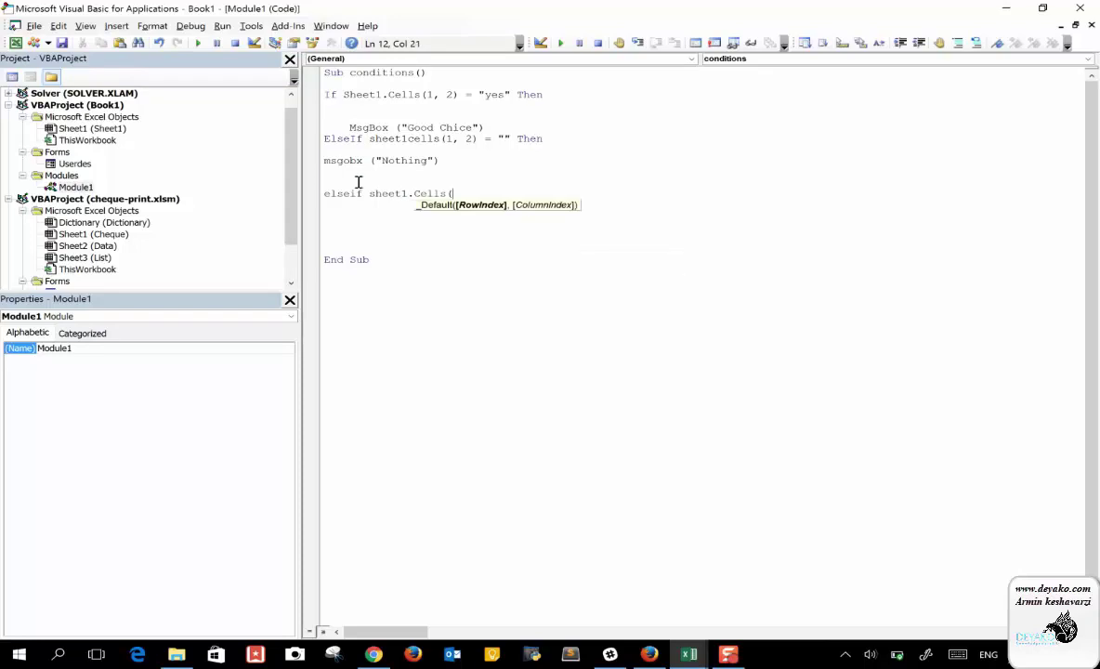
text(1,2))
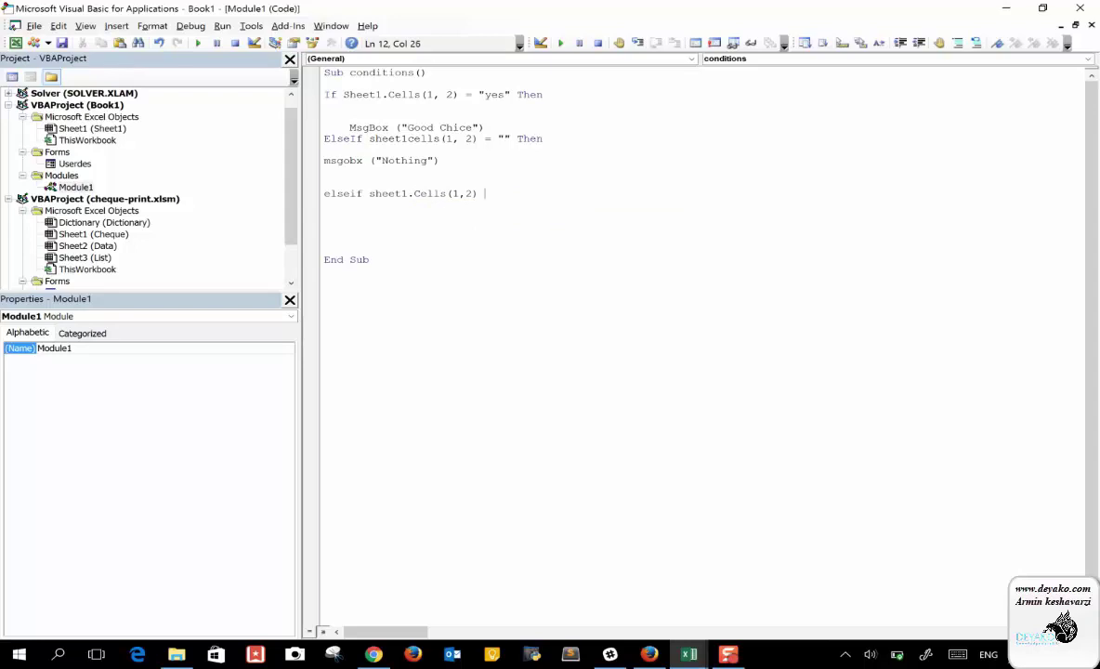
text( = "No)
text("then)
key(Return)
key(Return)
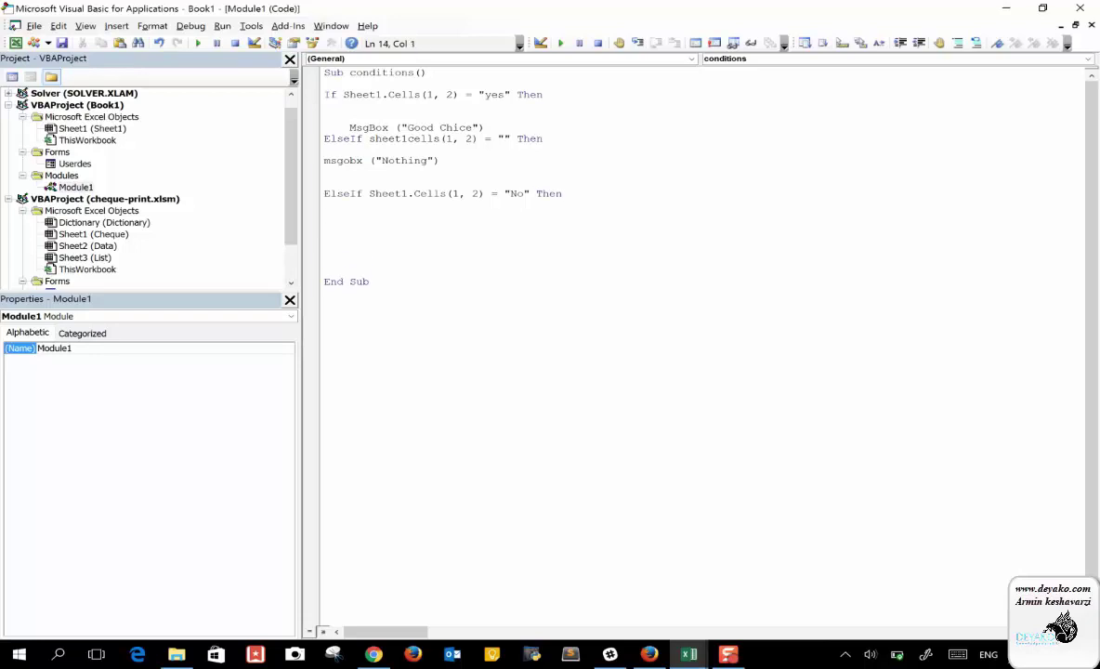
Step: Add MsgBox("not good") under the No branch, followed by an Else line
text(msgbox()
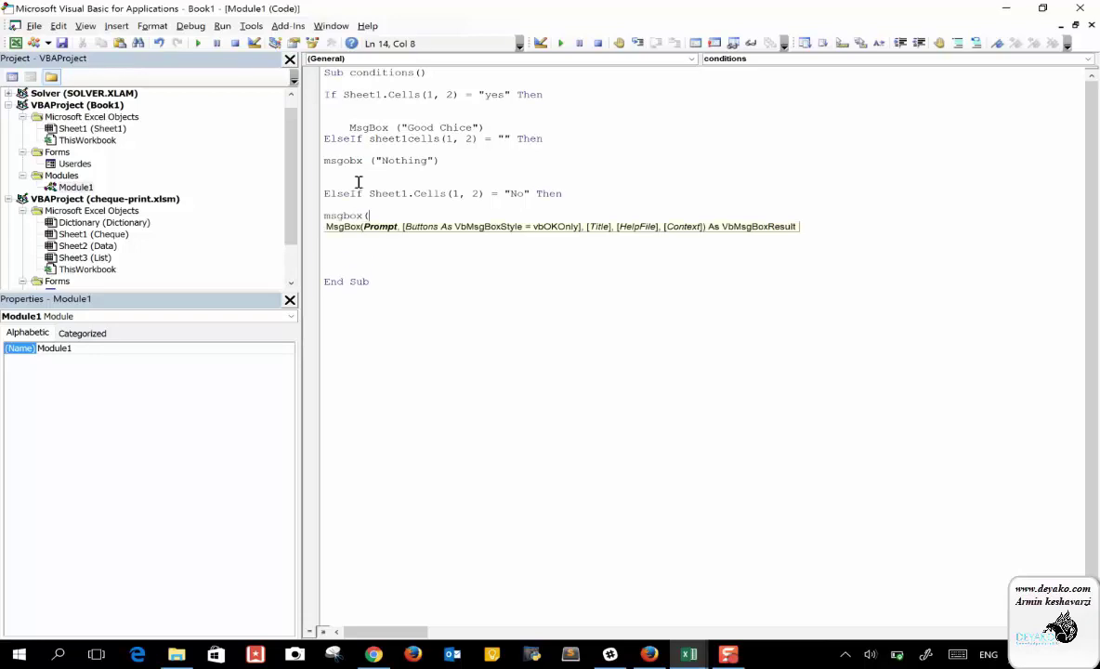
text("no)
text(t good")
text())
key(Return)
key(Return)
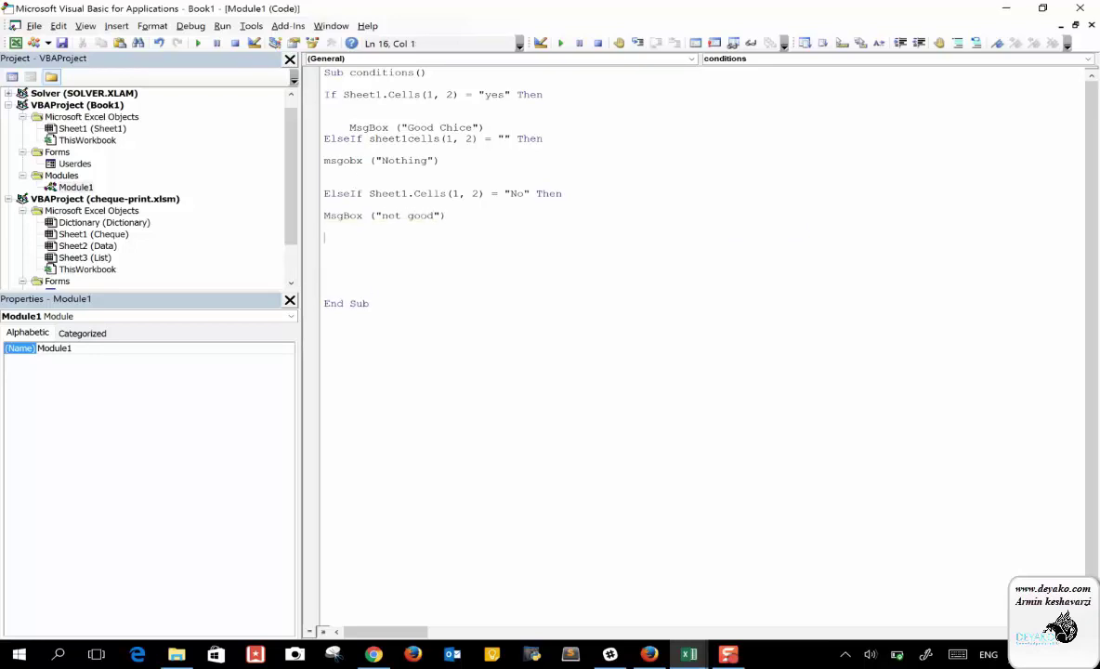
key(Return)
text(e)
text(sle)
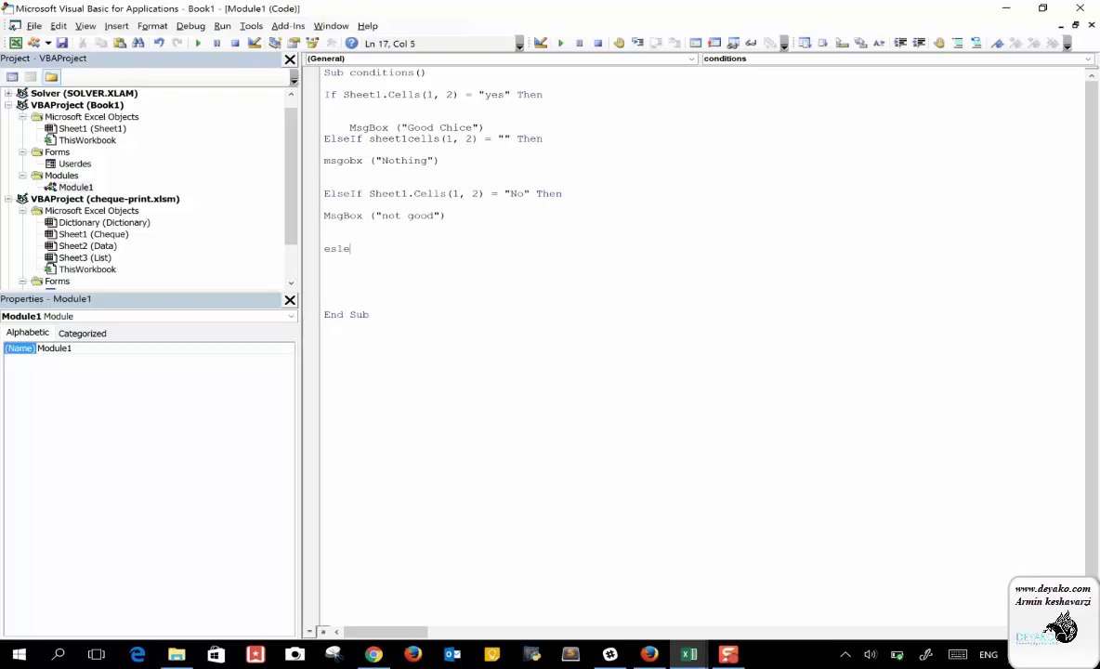
key(Return)
key(BackSpace)
key(BackSpace)
key(BackSpace)
key(BackSpace)
text(ls)
text(e)
key(Return)
key(Return)
Step: Show "Wrong data" in the Else branch and close the block with End If
text(msgbox)
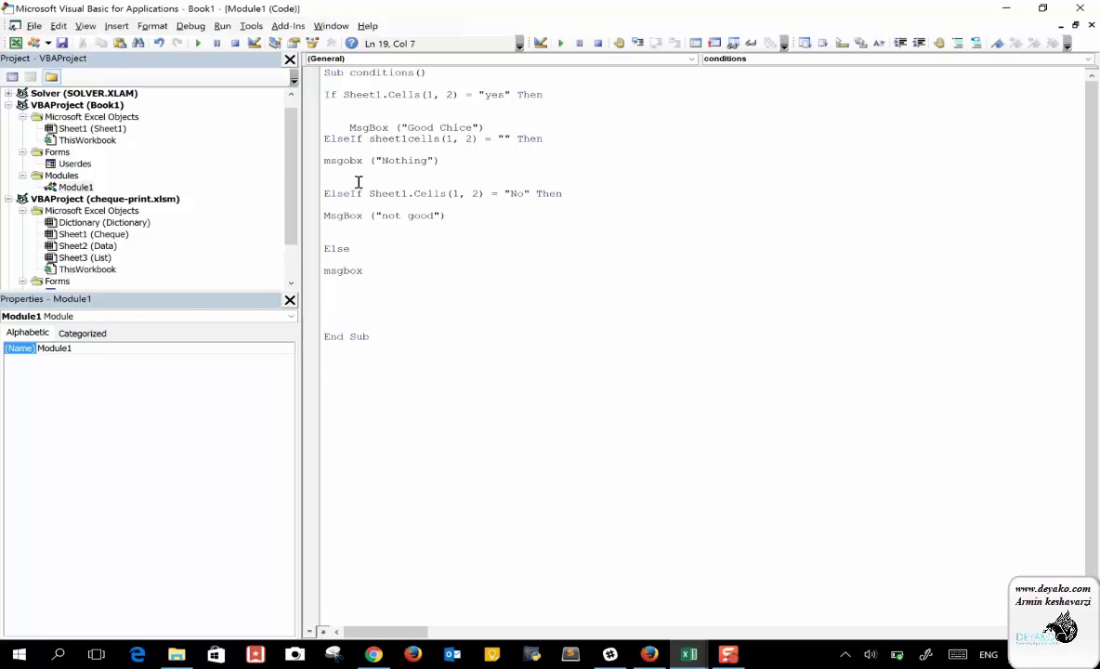
text((")
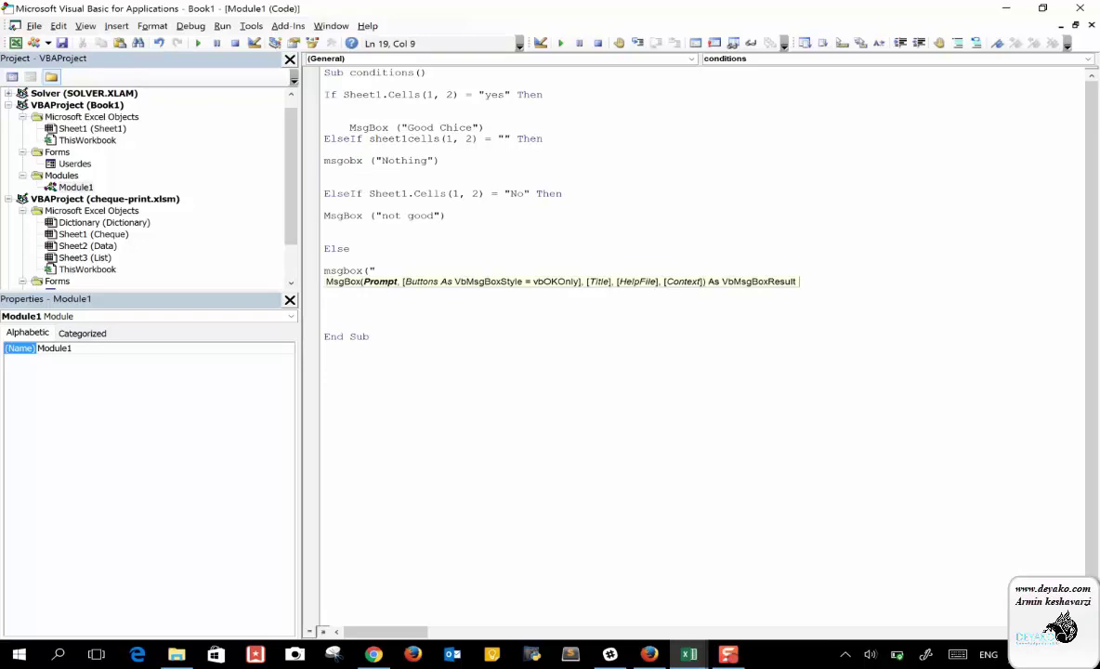
text(Wr)
text(ong data)
text("))
key(Return)
key(Return)
text(end if)
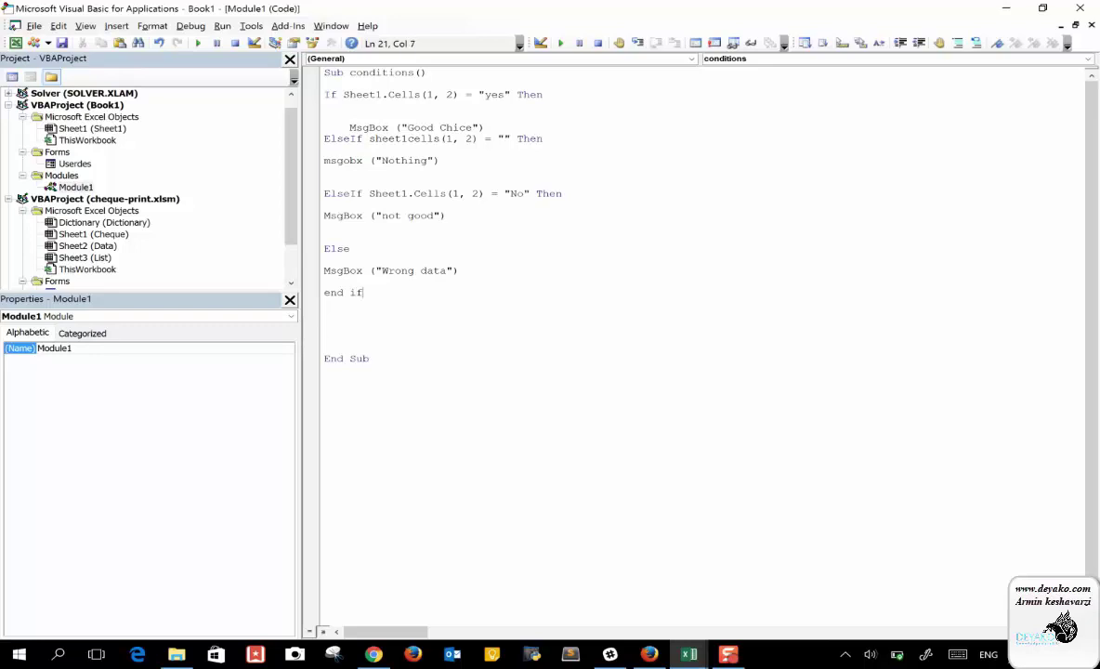
key(Return)
key(Delete)
key(Delete)
key(Delete)
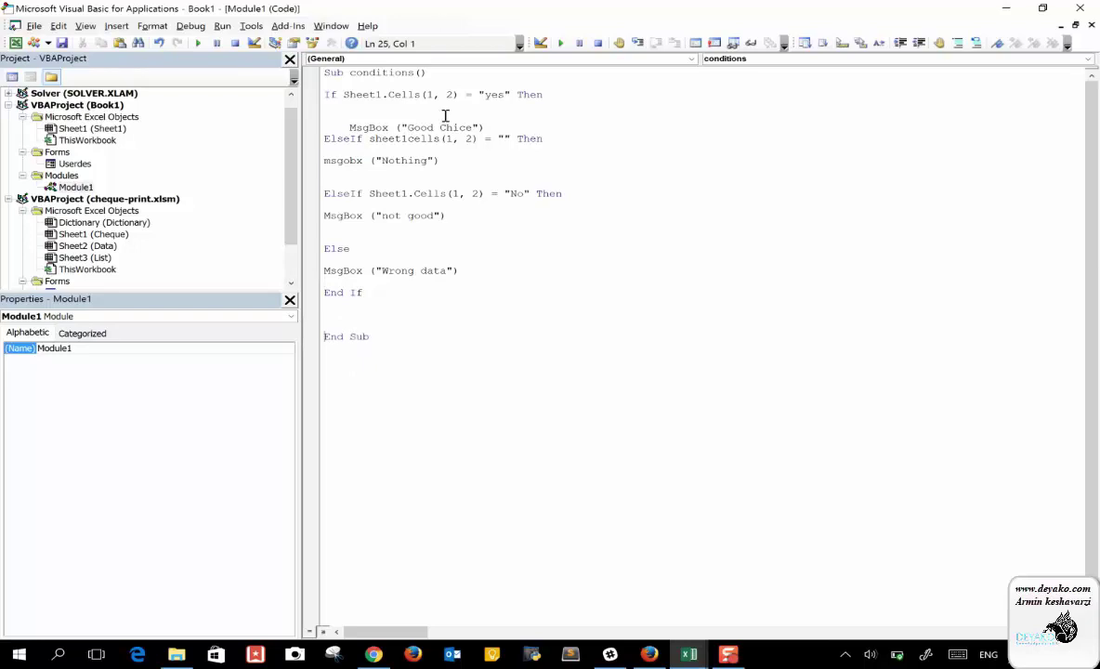
Step: Indent the Nothing, not good and Wrong data message lines and correct msgobx to MsgBox
click(327, 161)
key(Tab)
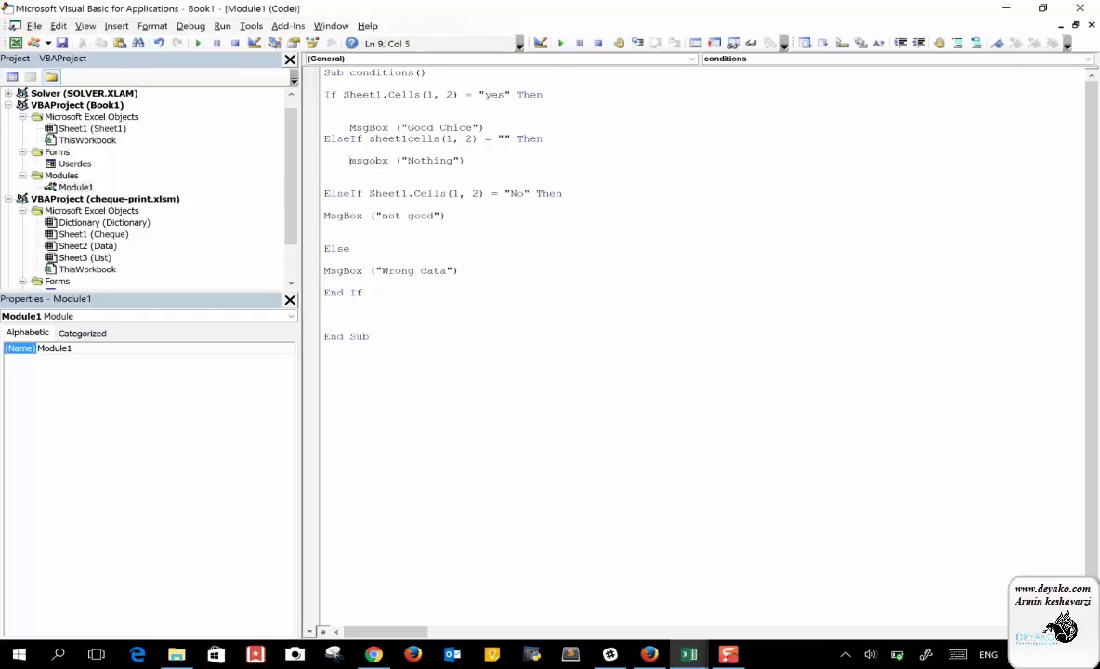
key(Tab)
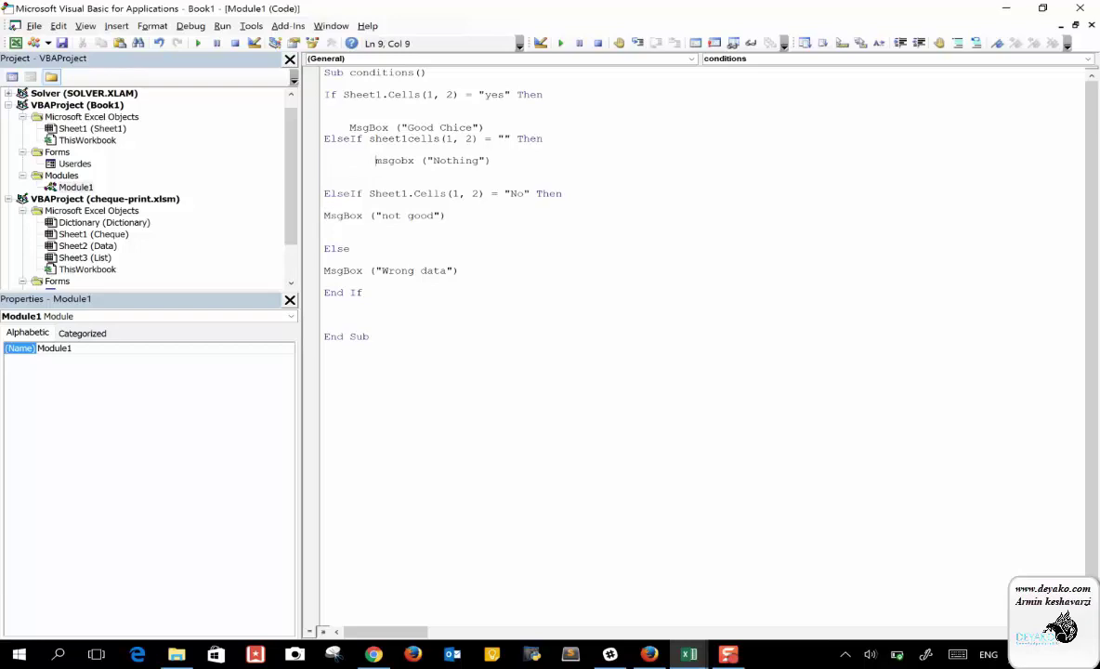
key(shift+Tab)
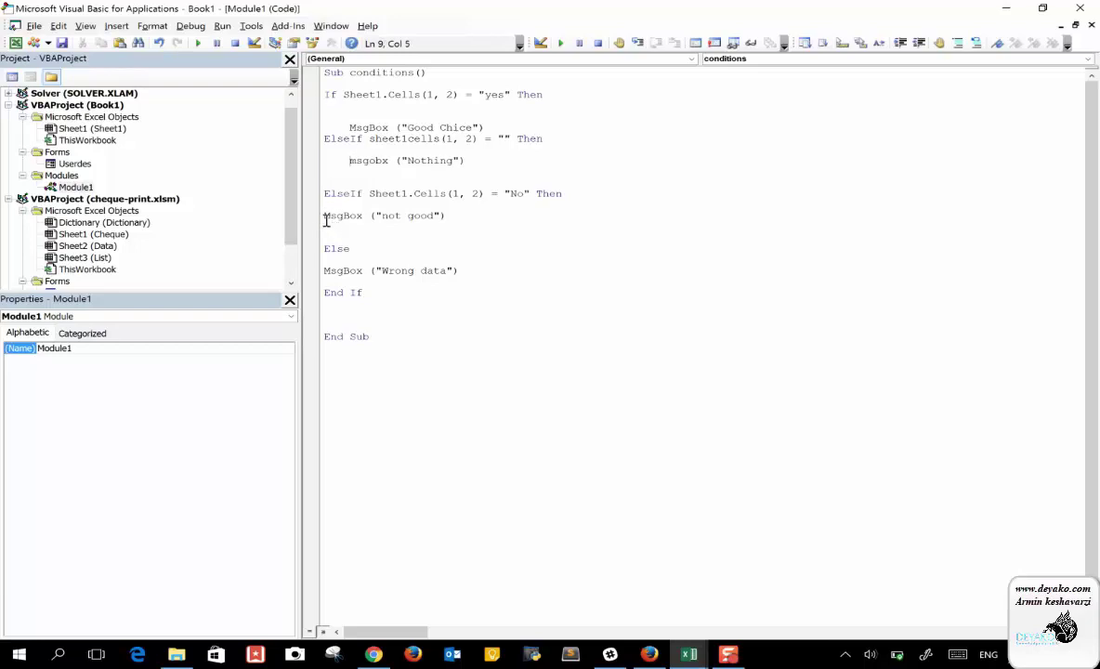
click(325, 217)
key(Tab)
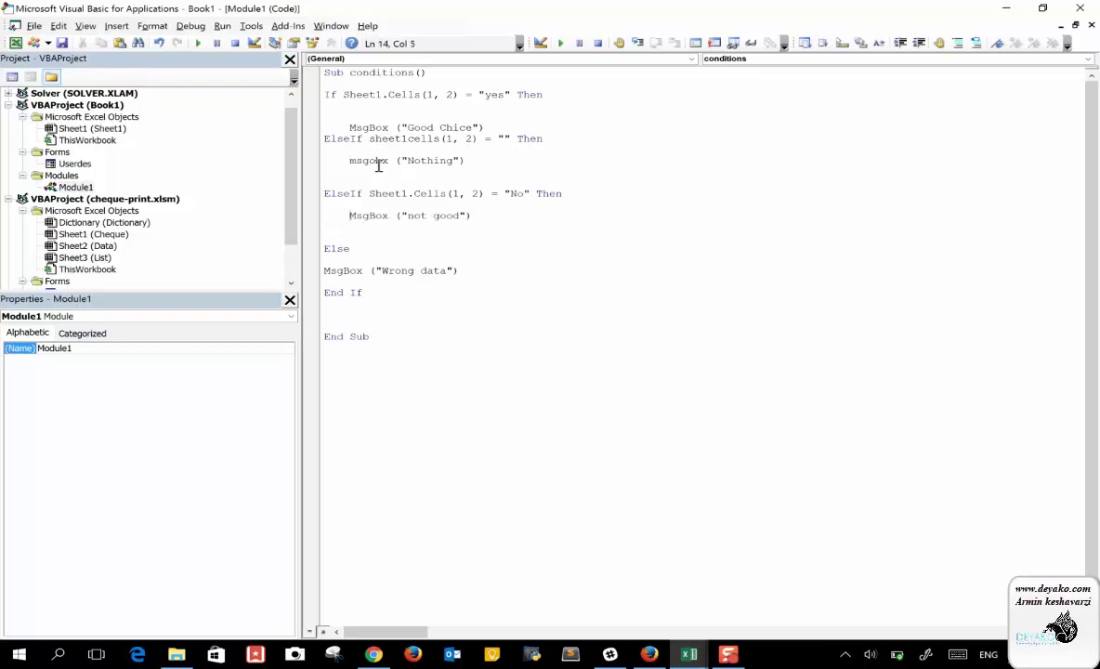
click(375, 162)
key(BackSpace)
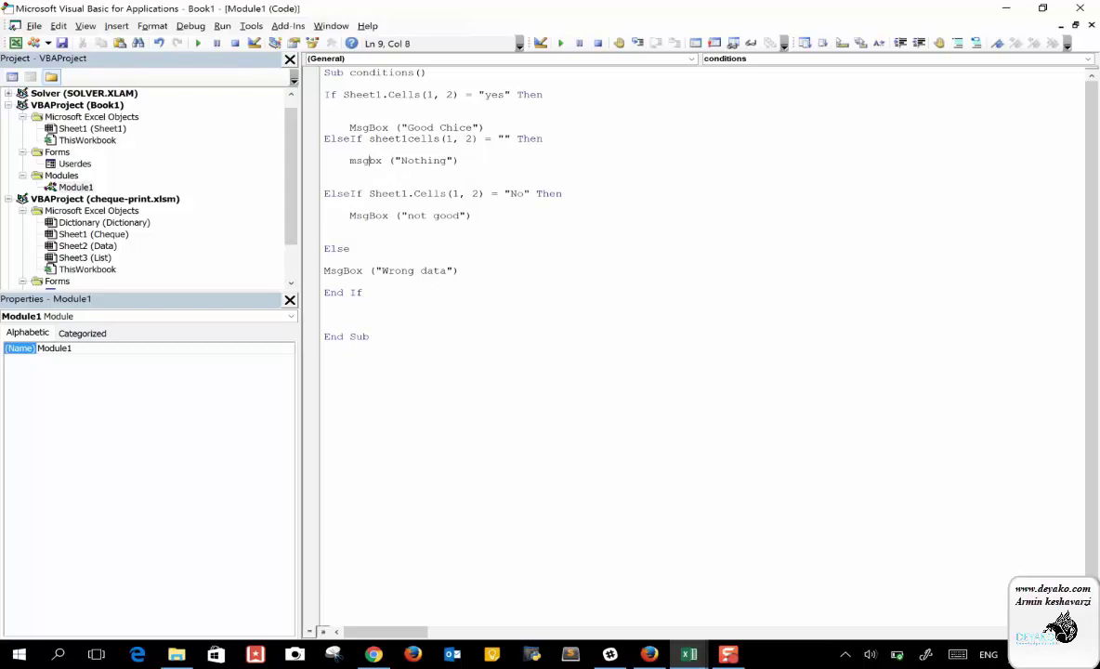
text(o)
click(324, 171)
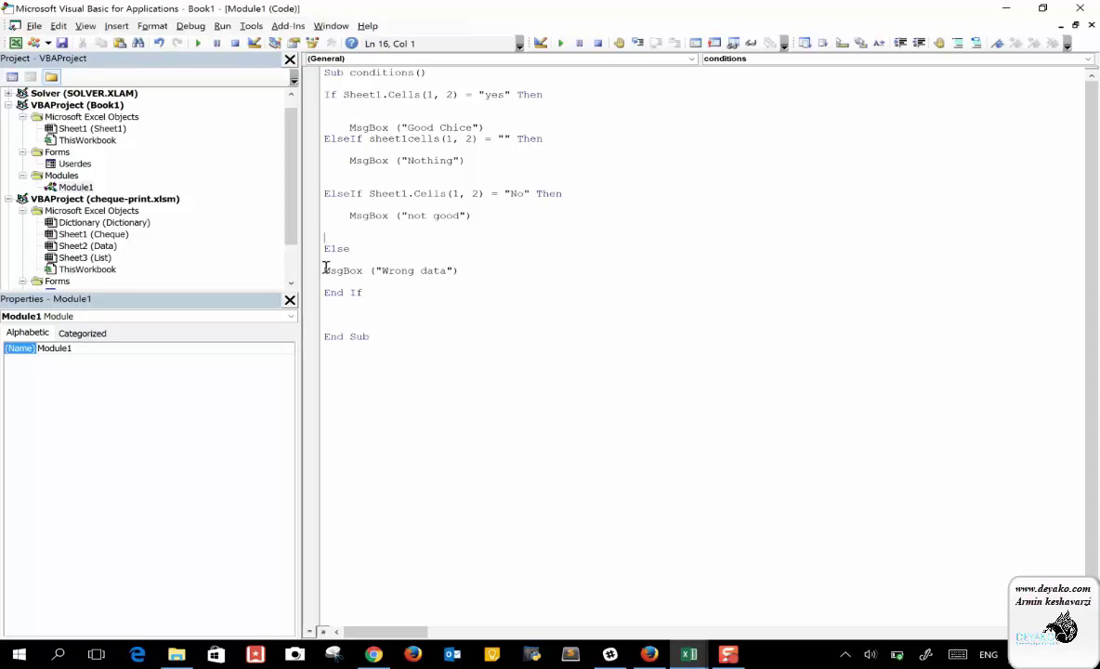
key(Tab)
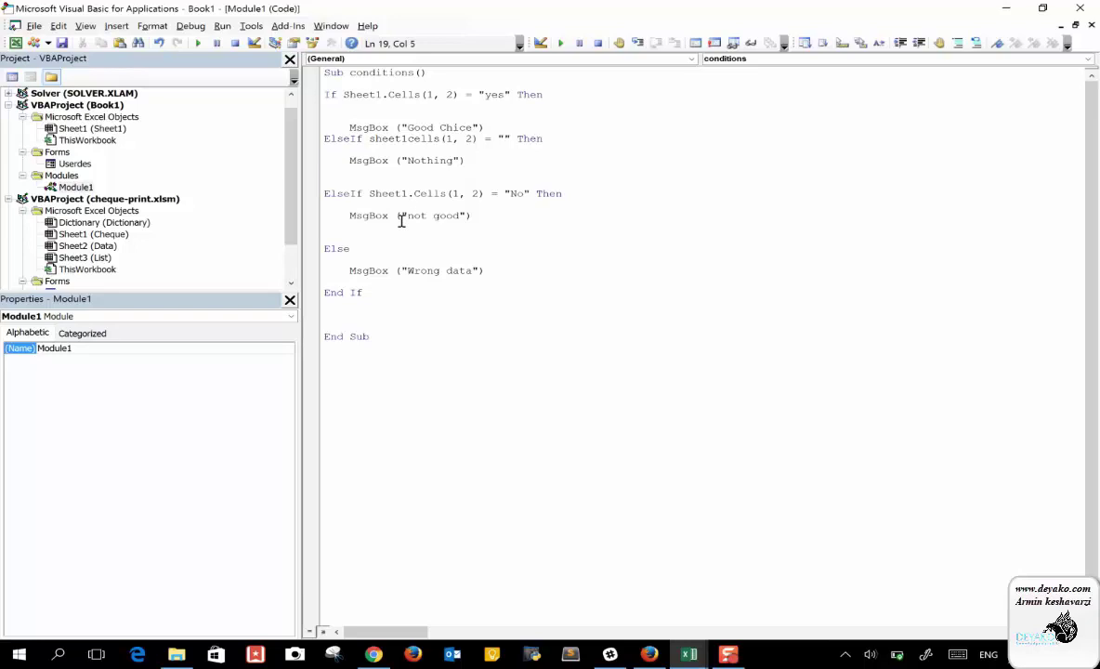
Step: Correct sheet1cells to Sheet1.Cells and tidy the blank lines after End If and Sub conditions()
click(408, 138)
text(.)
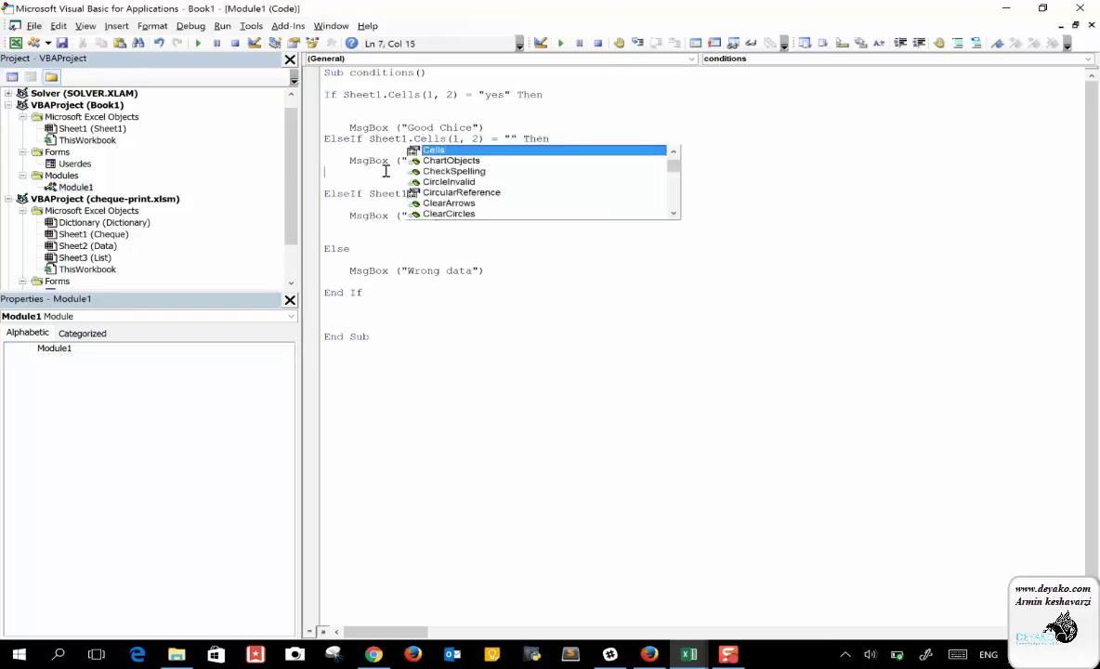
click(385, 171)
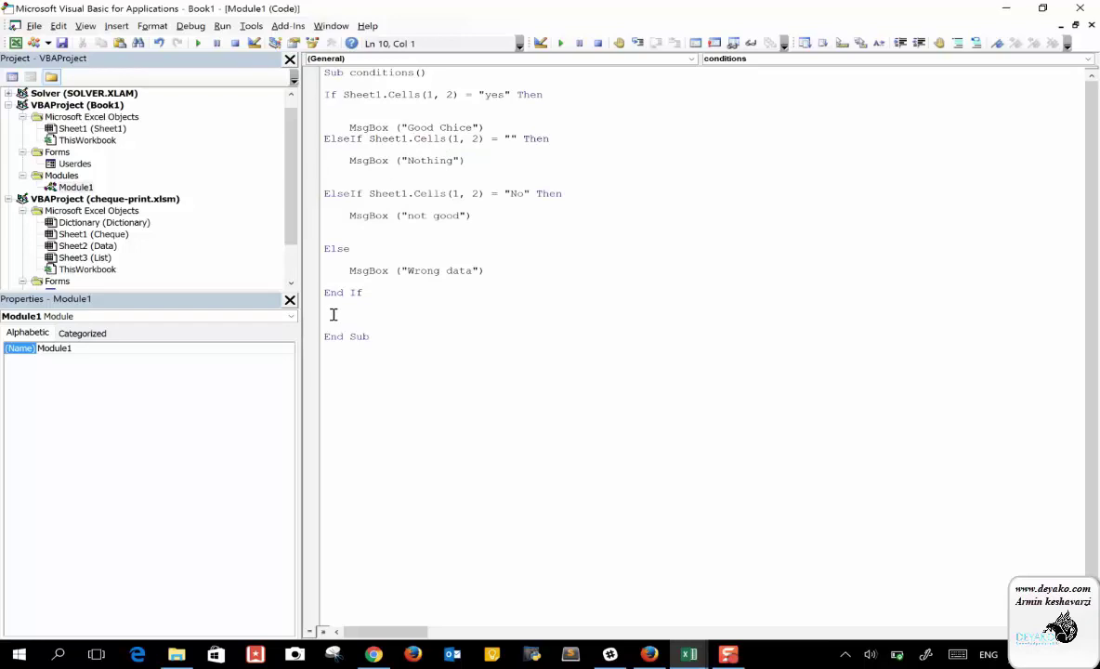
key(Delete)
click(440, 73)
key(Return)
key(Return)
key(Return)
key(Return)
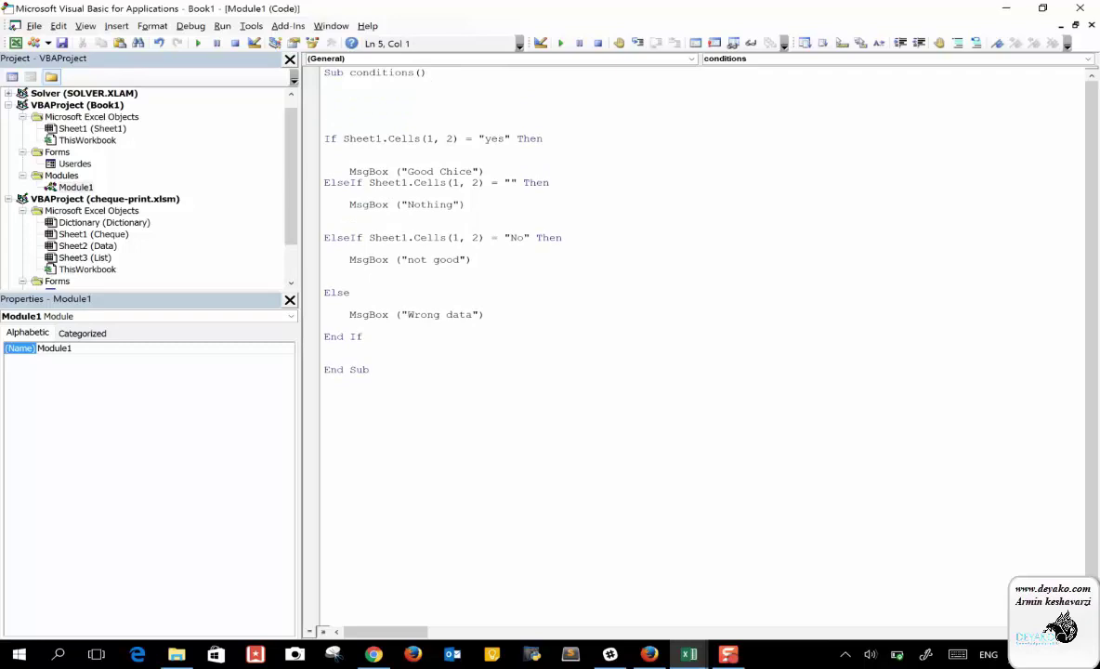
key(BackSpace)
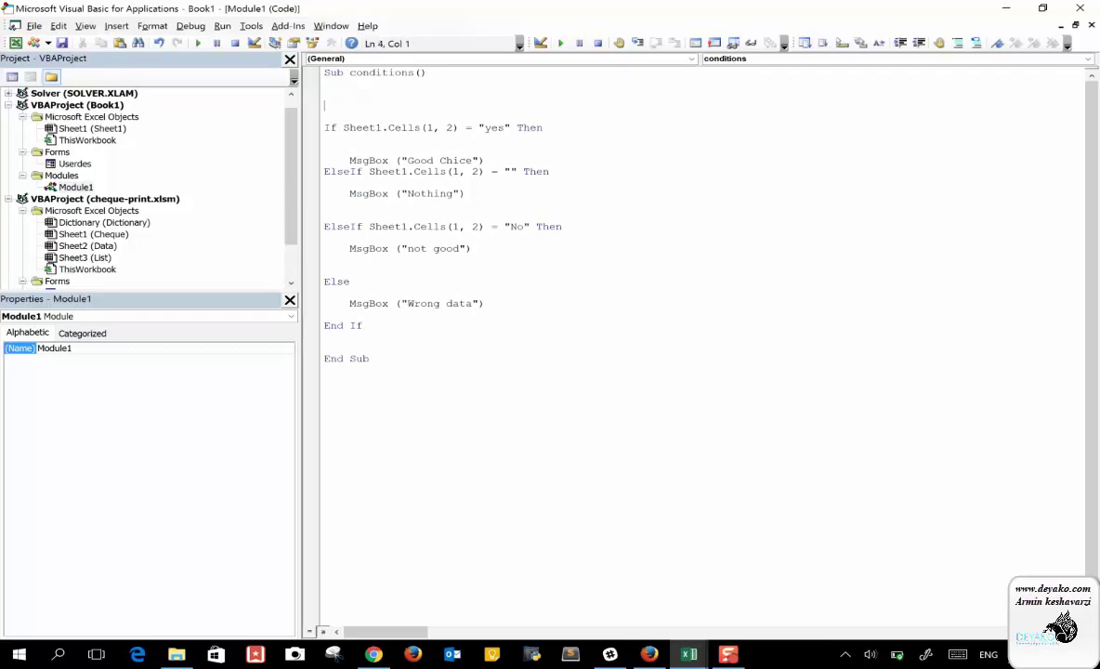
key(BackSpace)
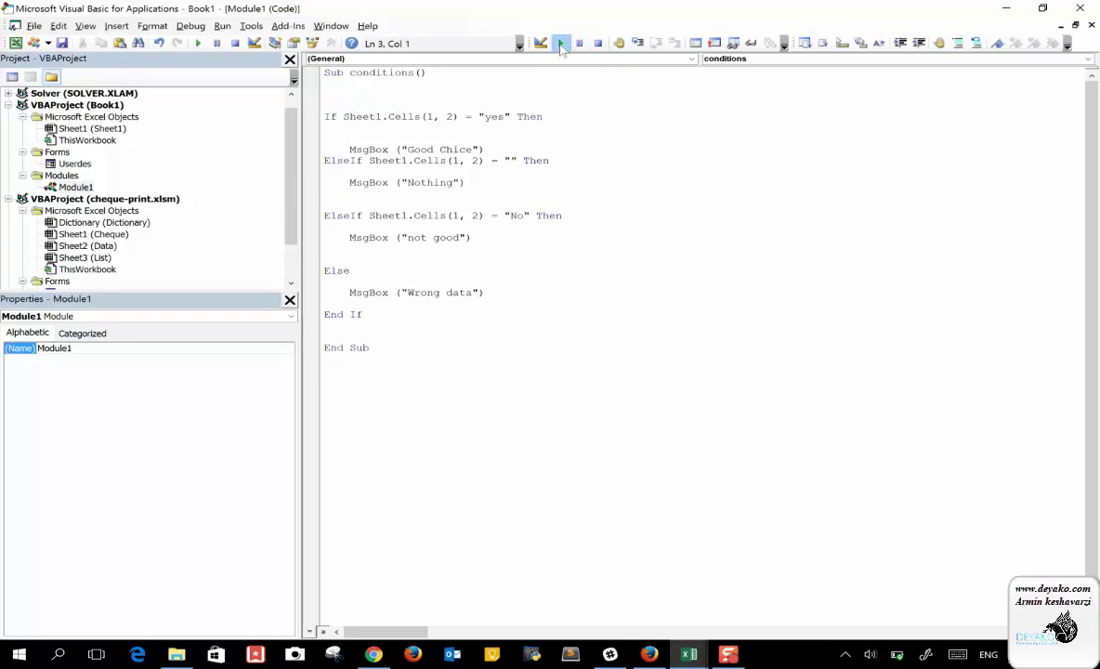
Step: Run the macro, enter Yes in cell B1, and run it again, getting Wrong data
click(560, 43)
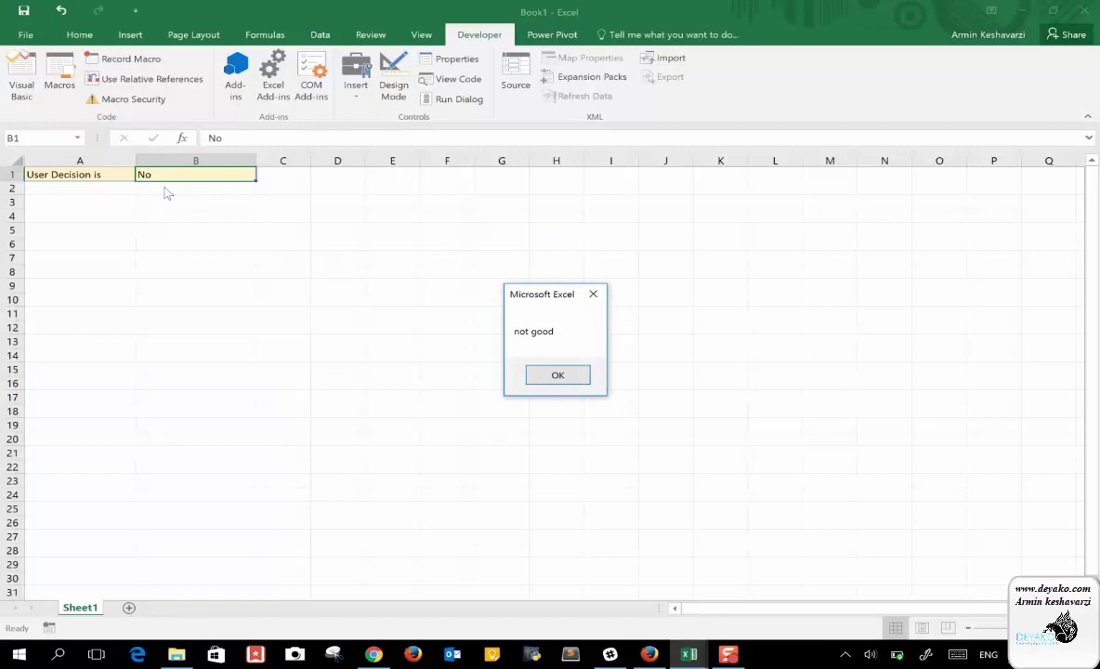
click(567, 375)
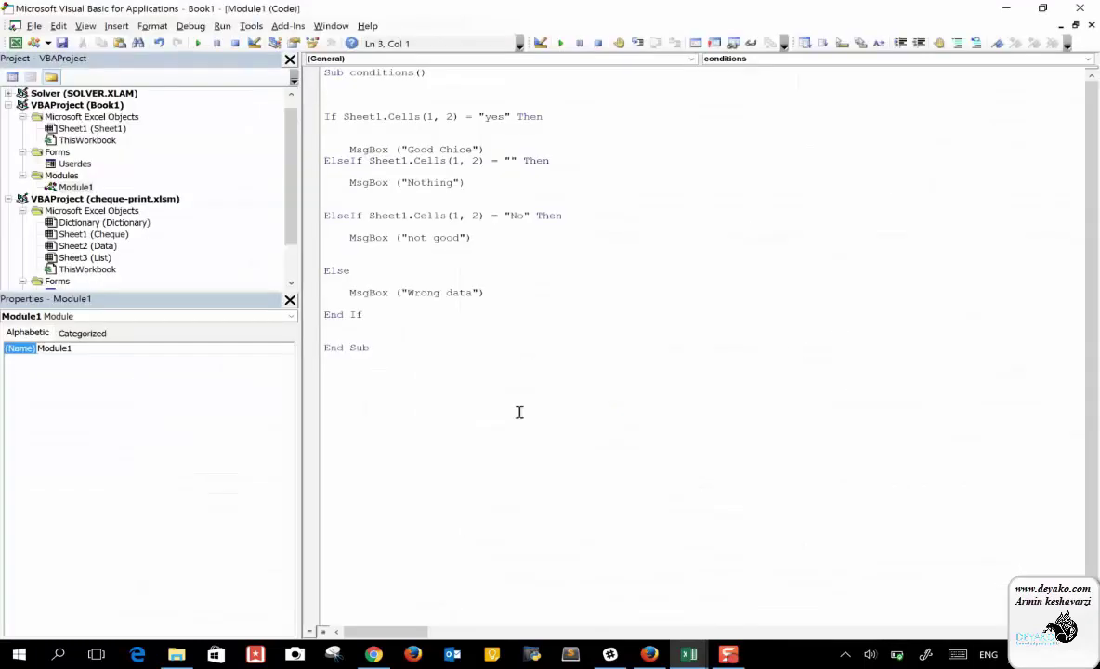
click(689, 653)
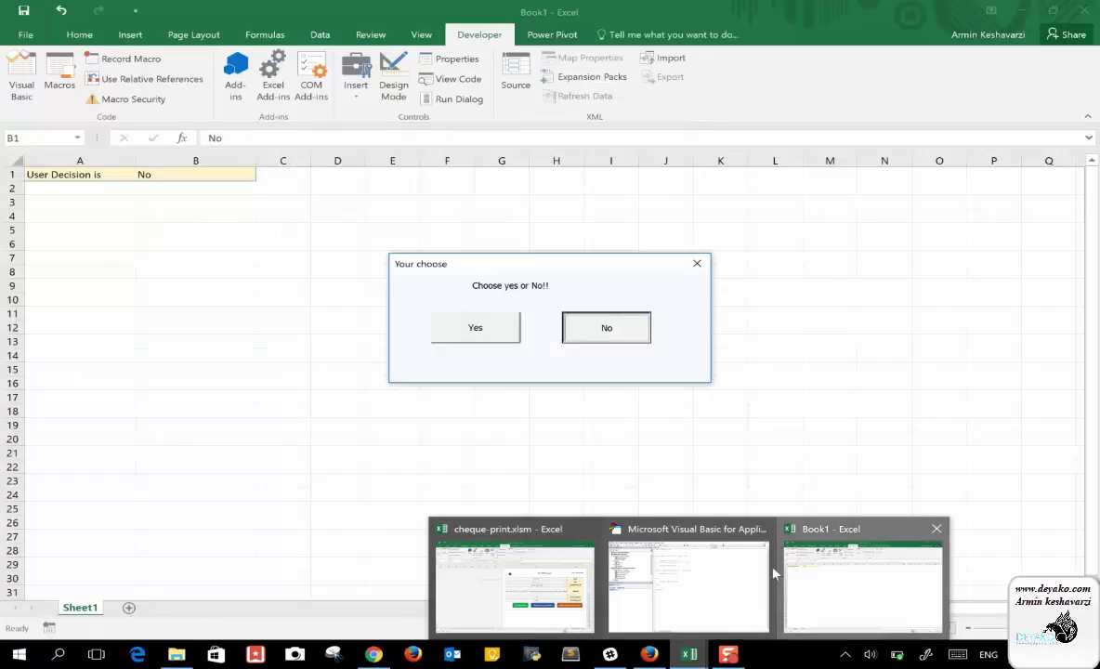
click(836, 576)
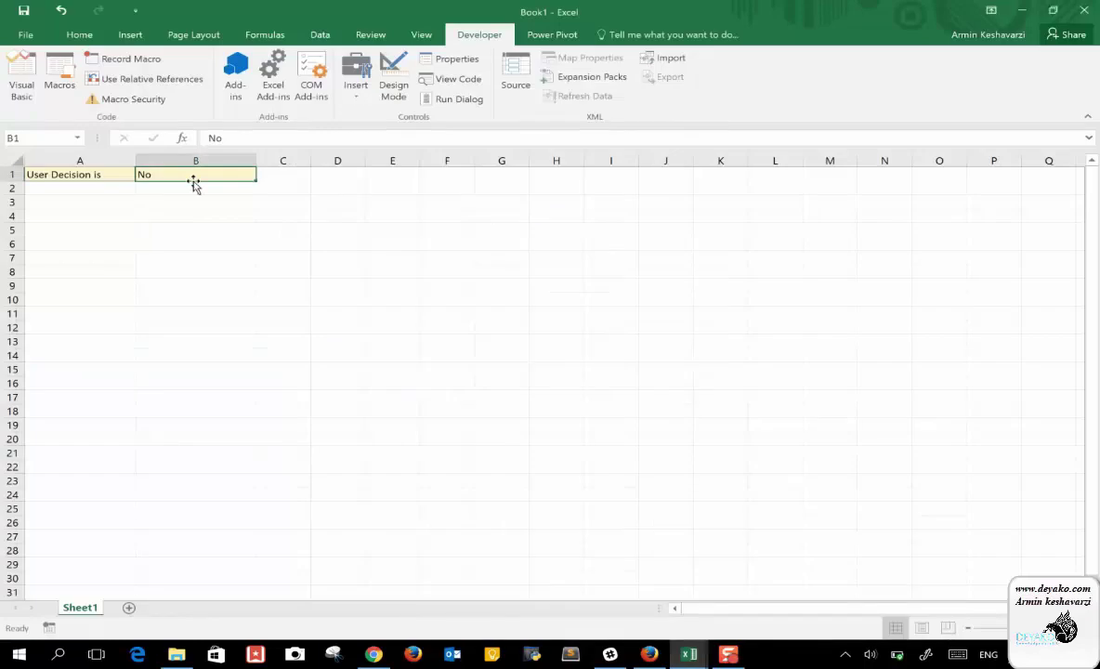
text(Yes)
key(Return)
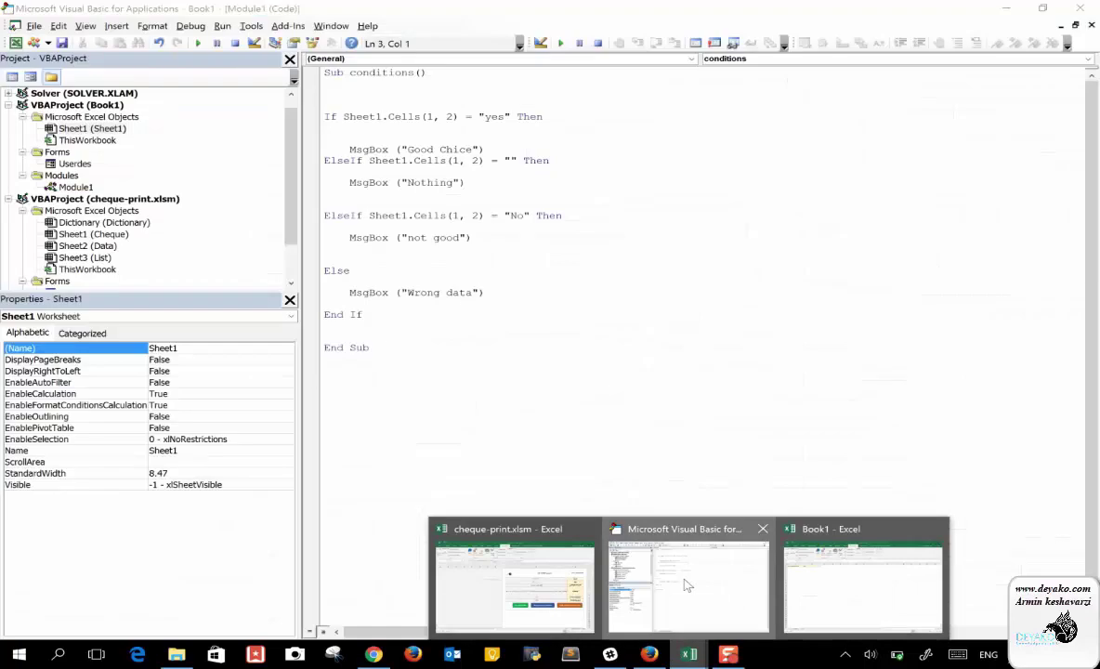
click(686, 584)
click(560, 43)
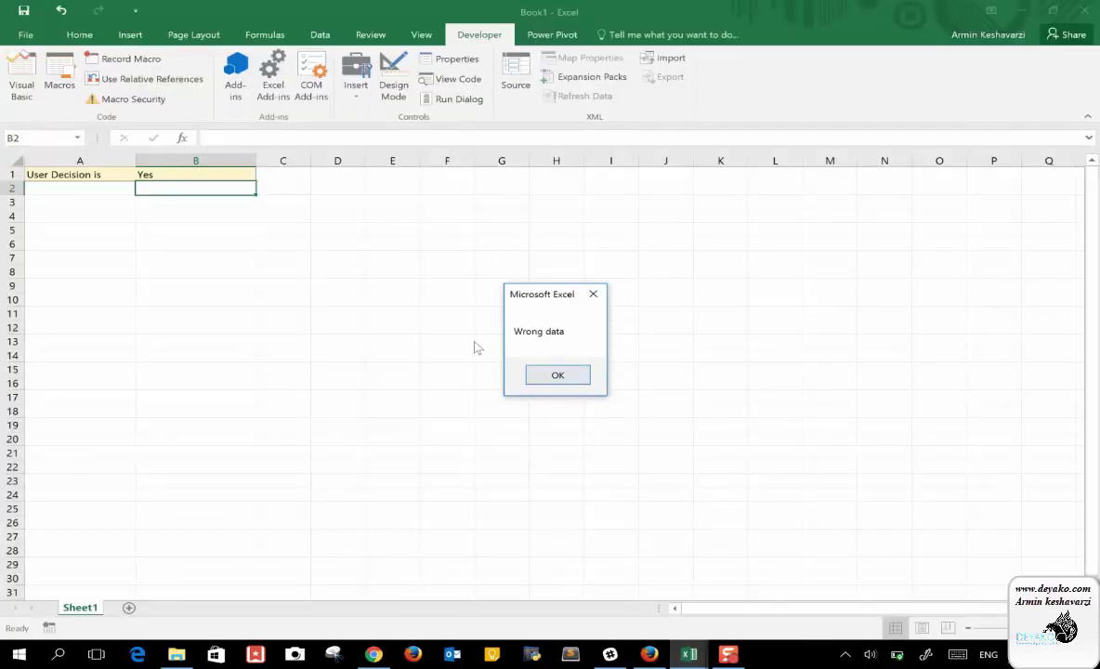
click(556, 375)
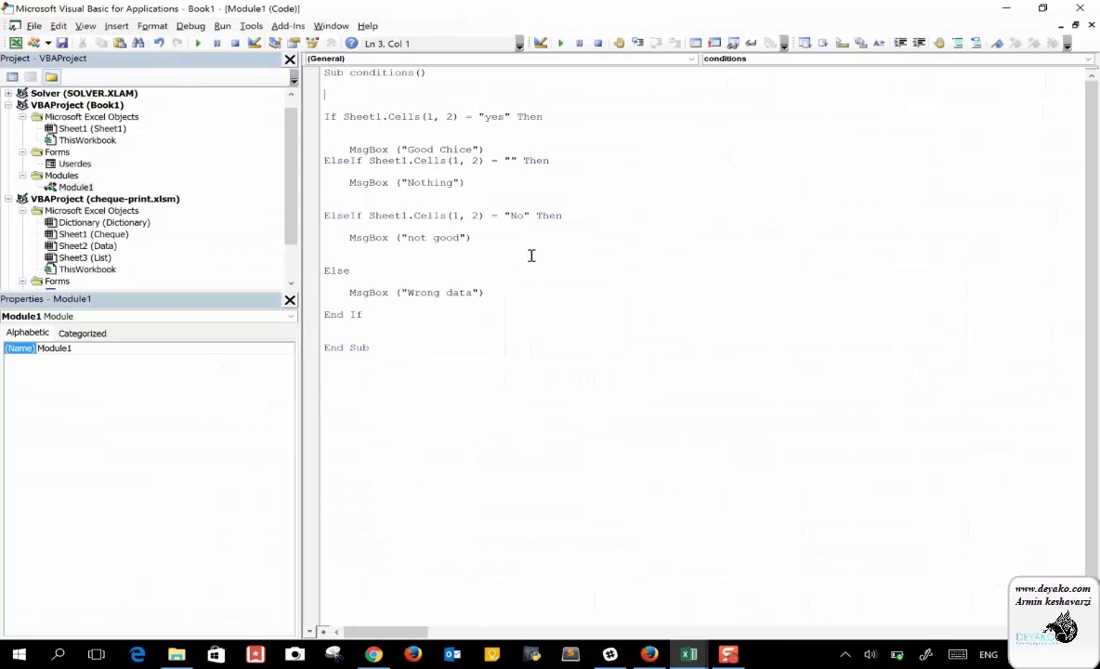
Step: Change "yes" to "Yes" in the If line and rerun to get the Good Chice message
click(502, 128)
key(BackSpace)
text(Y)
click(561, 43)
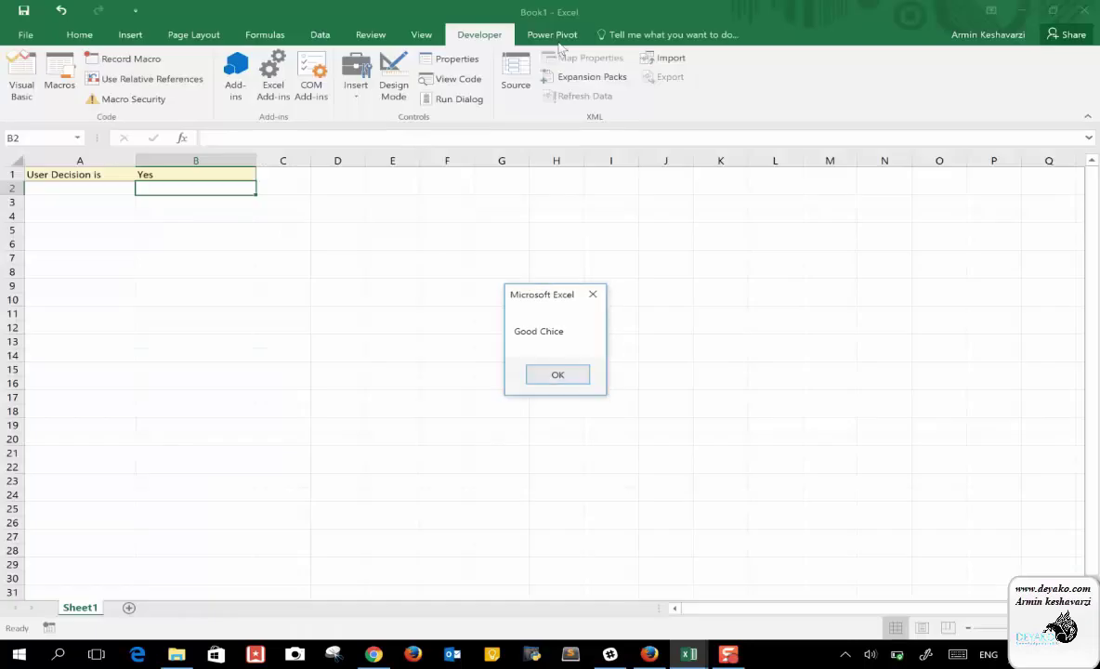
click(557, 375)
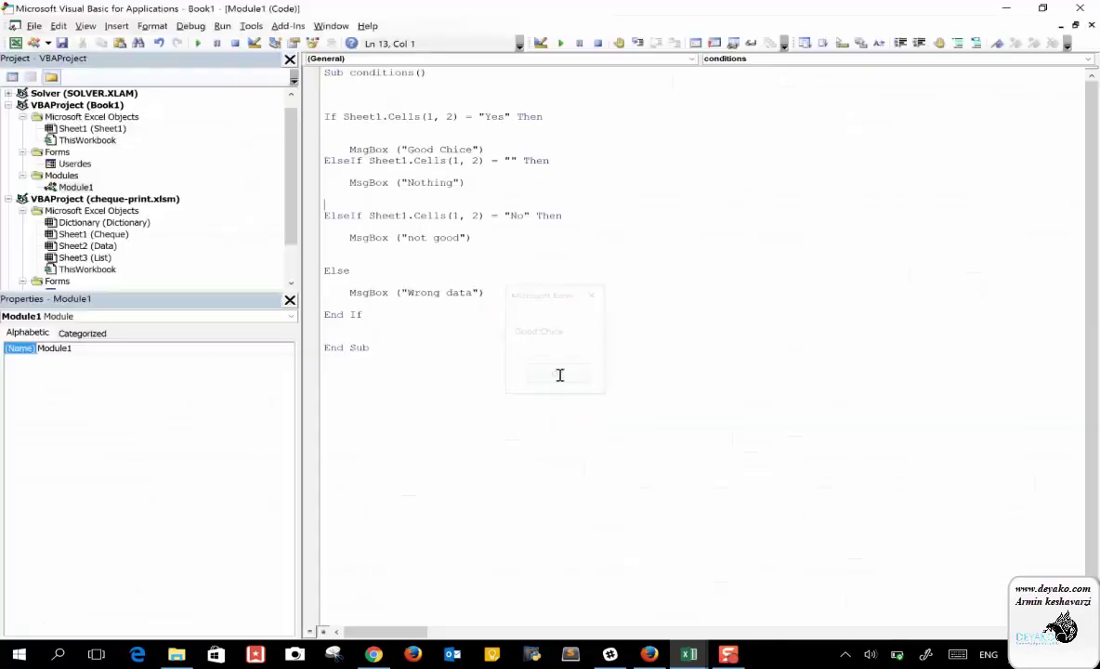
Step: Fix the message text from "Good Chice" to "Good Choice"
click(457, 148)
key(BackSpace)
text(i)
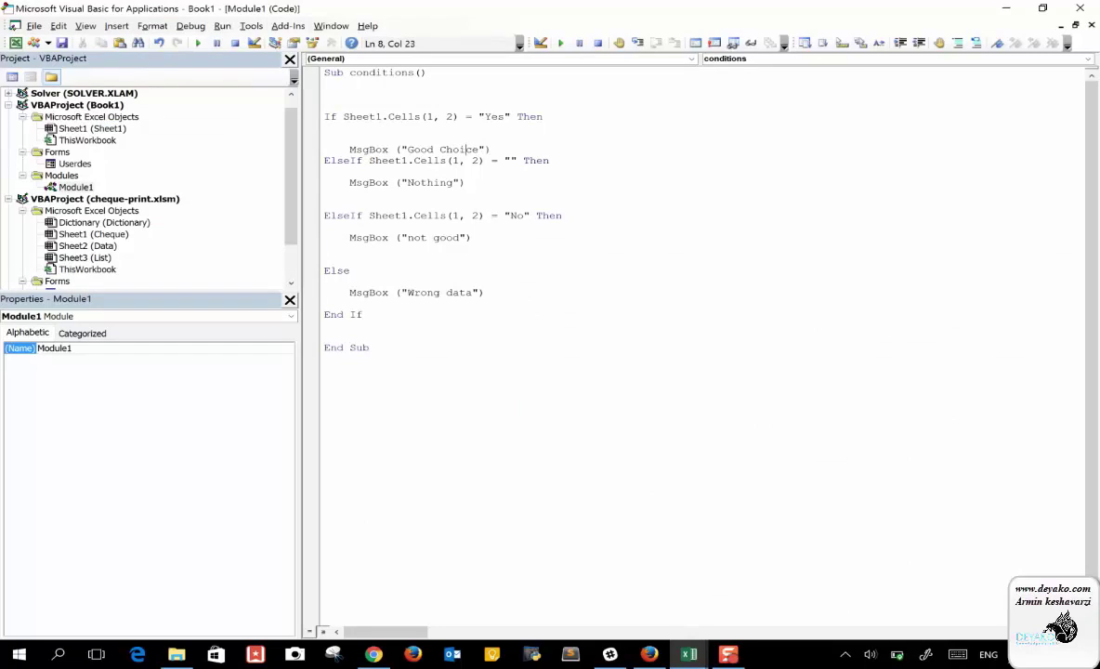
click(481, 270)
Step: Clear cell B1 in Book1 and run the macro, getting the Nothing message
click(689, 654)
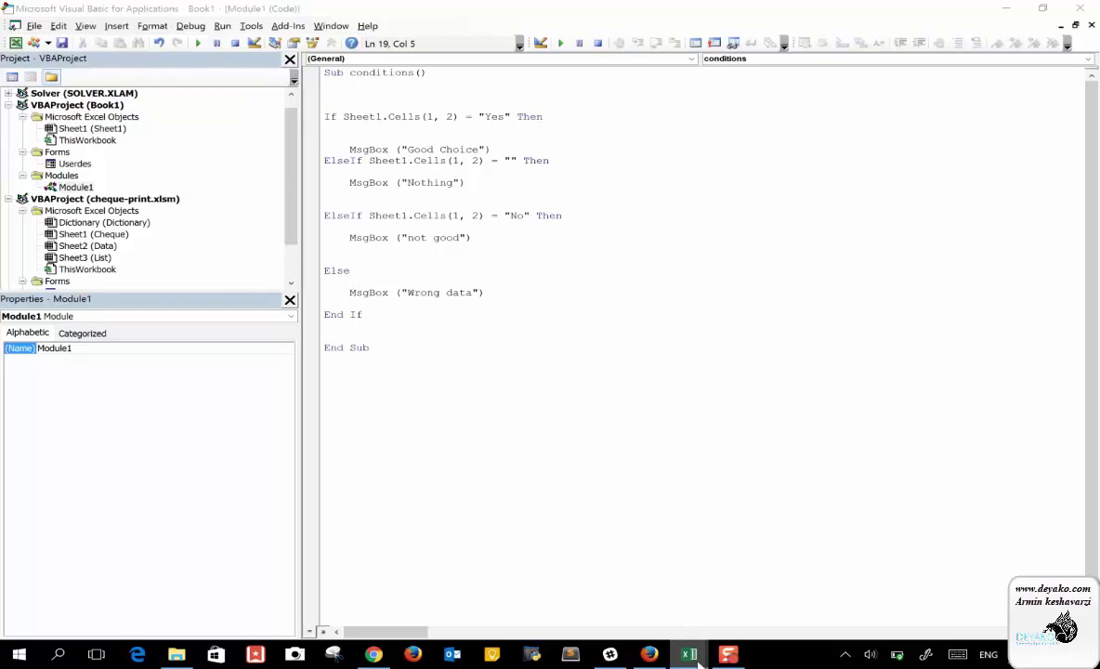
click(830, 595)
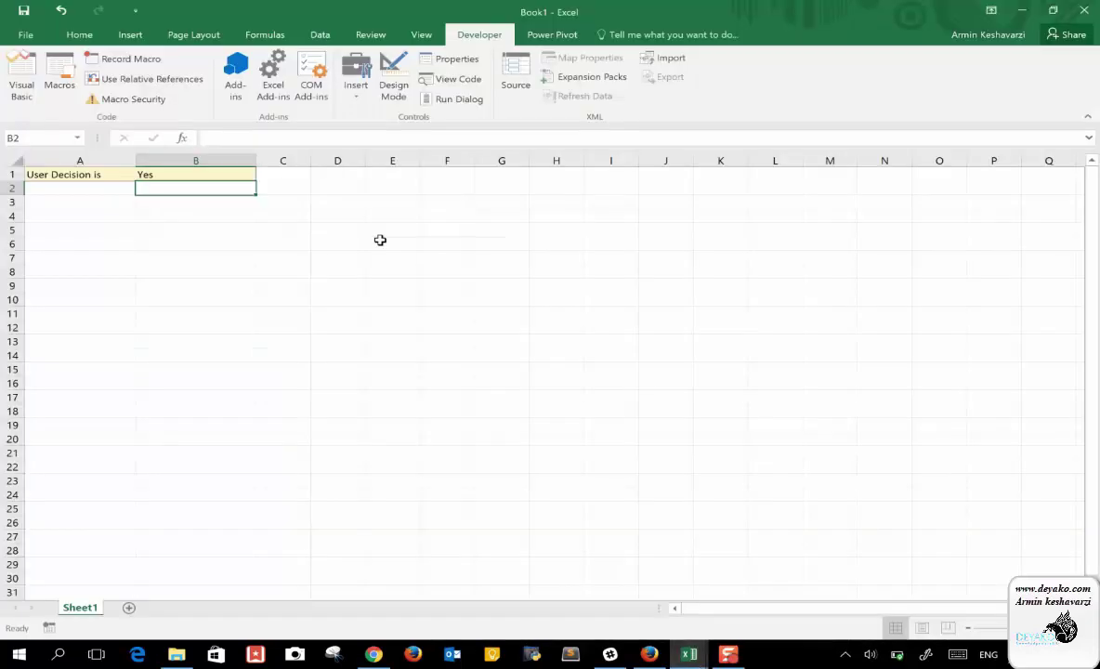
click(195, 171)
key(Delete)
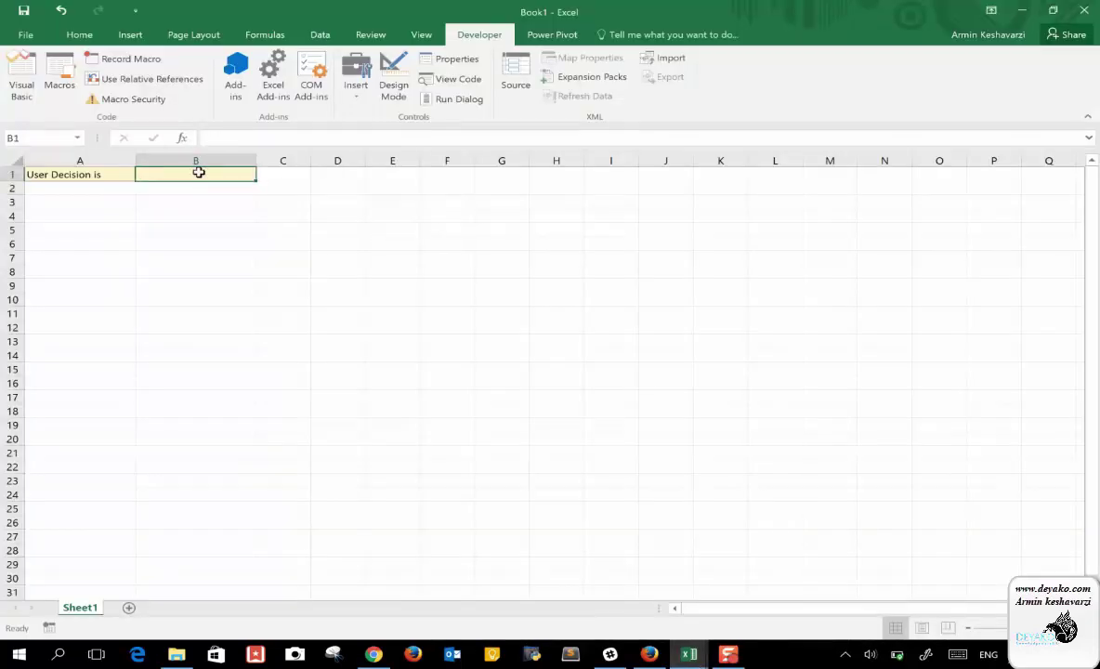
click(689, 654)
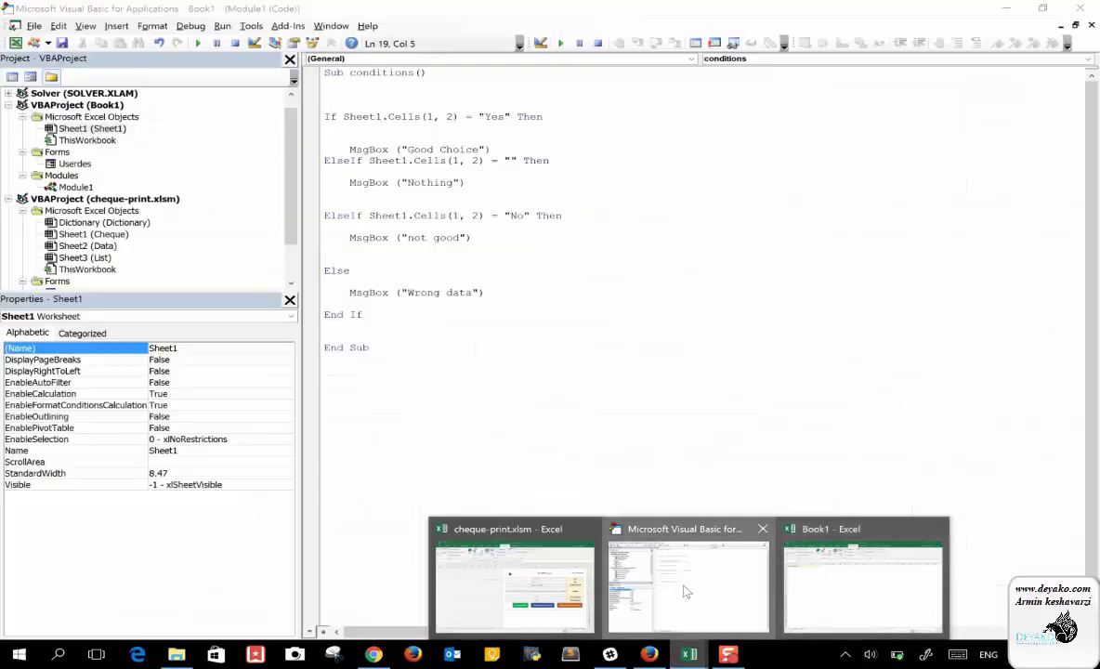
click(688, 586)
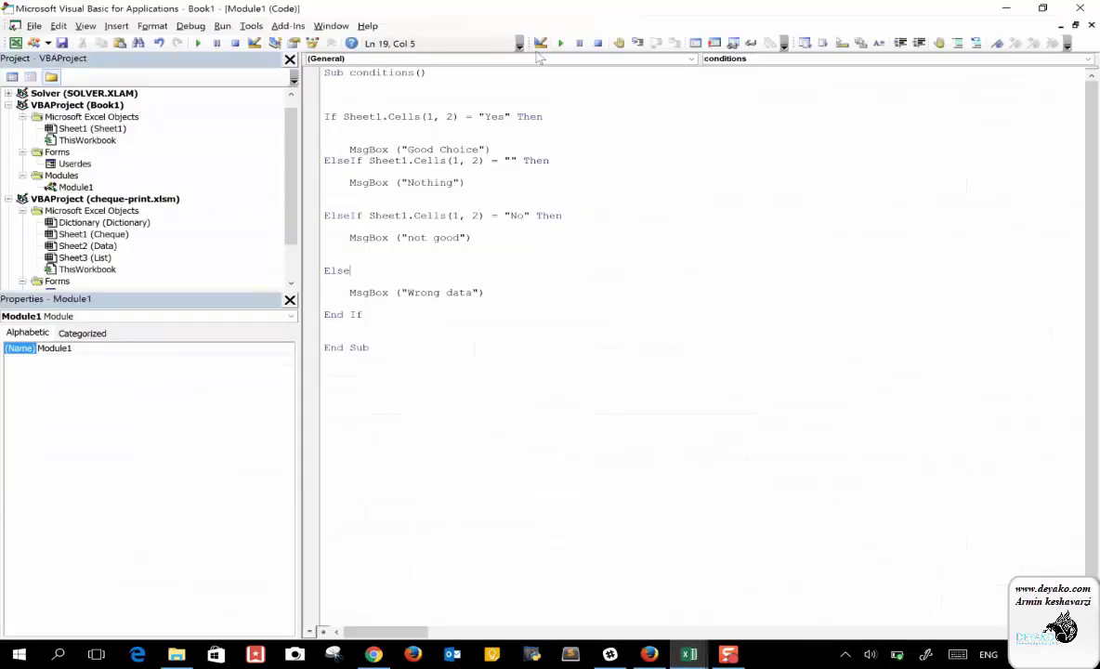
click(562, 42)
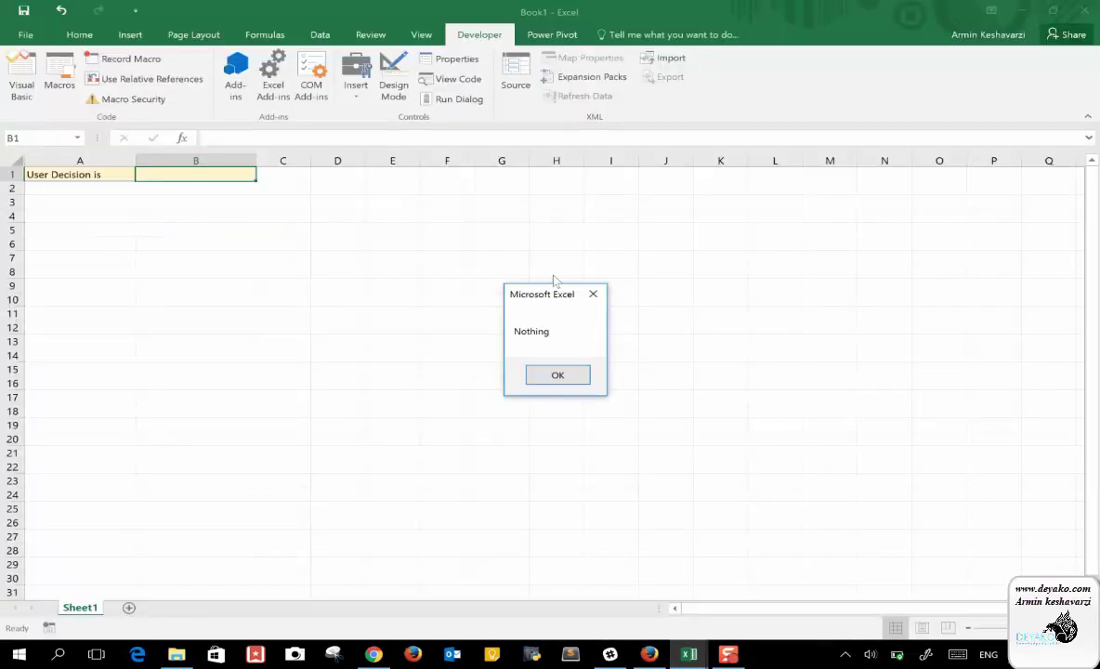
click(557, 376)
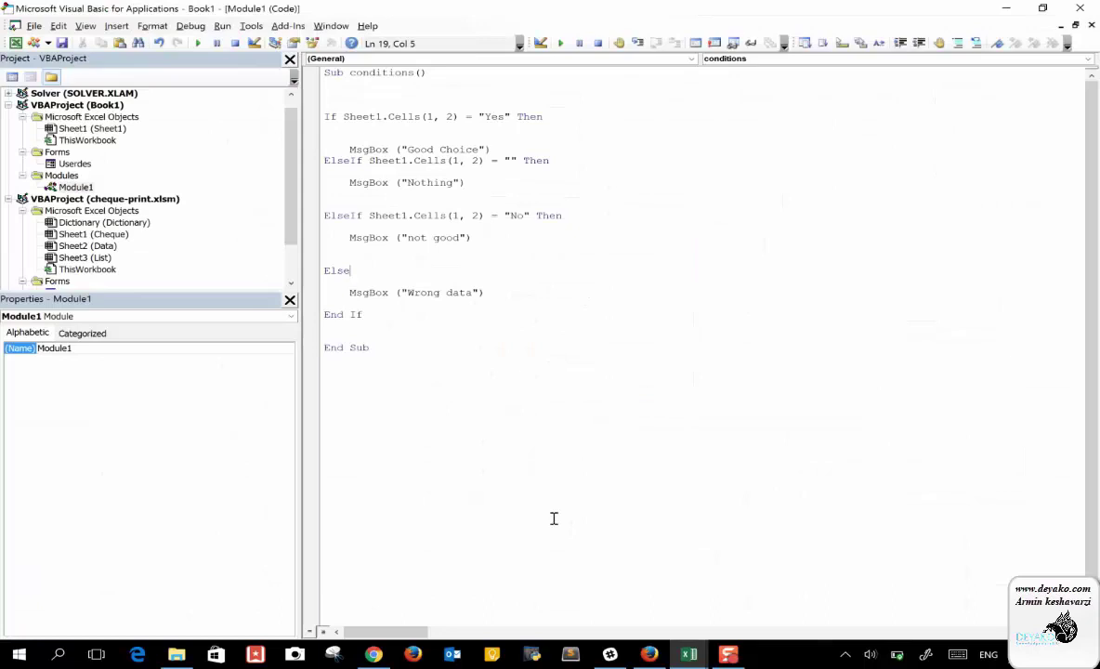
Step: Enter hh in cell B1 and run the macro, getting the Wrong data message
click(677, 656)
mouse_move(863, 576)
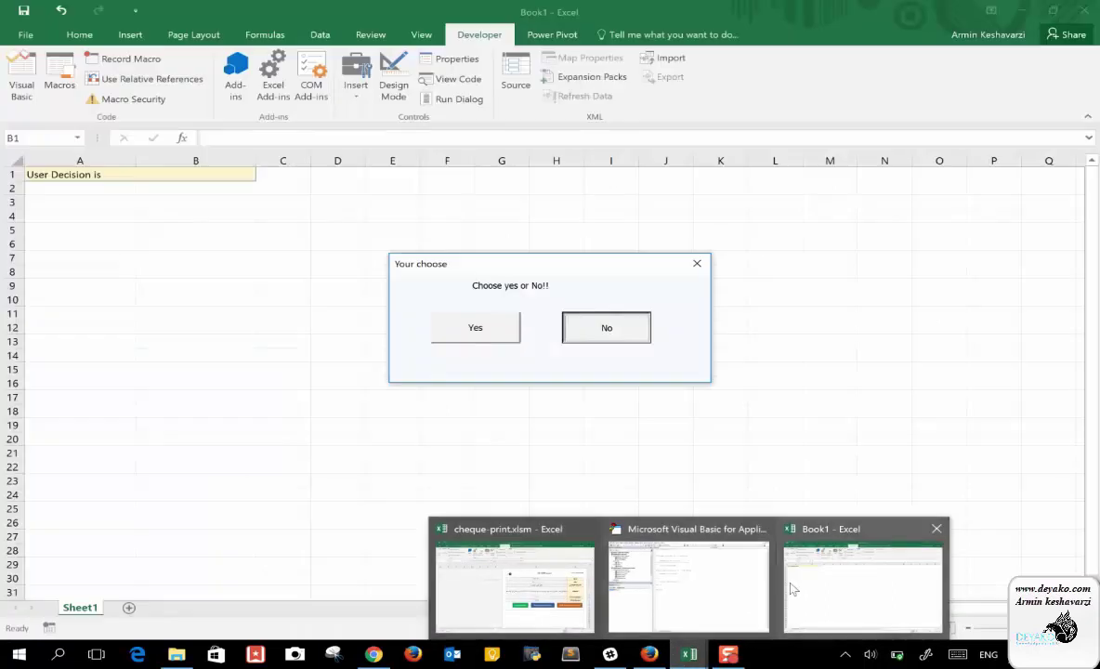
click(790, 589)
key(Return)
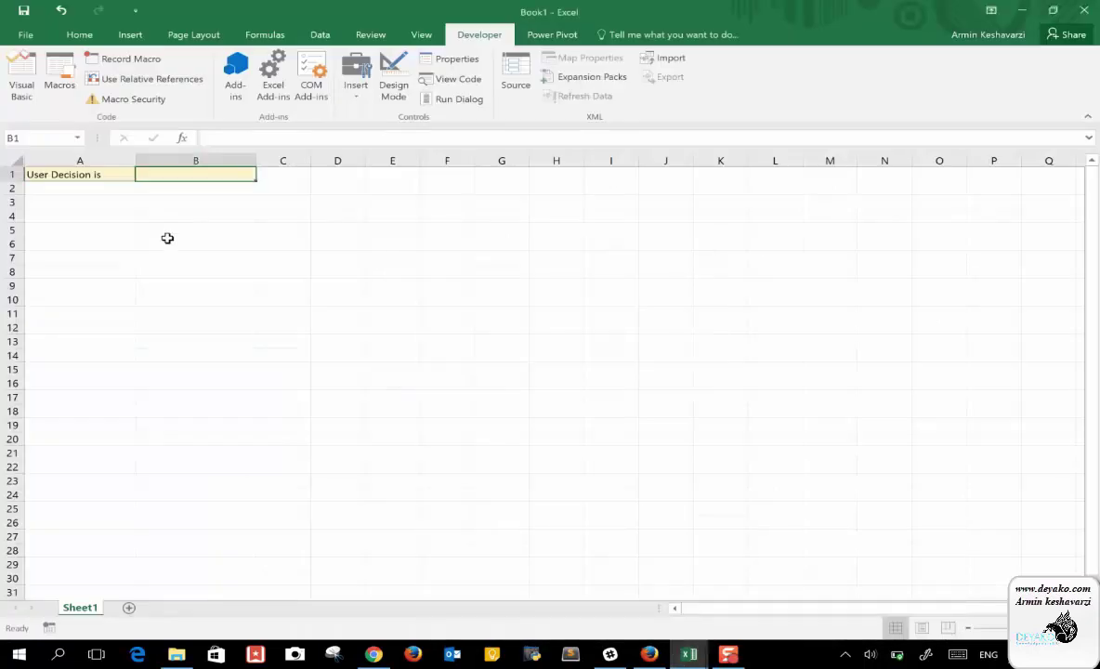
text(hh)
key(Return)
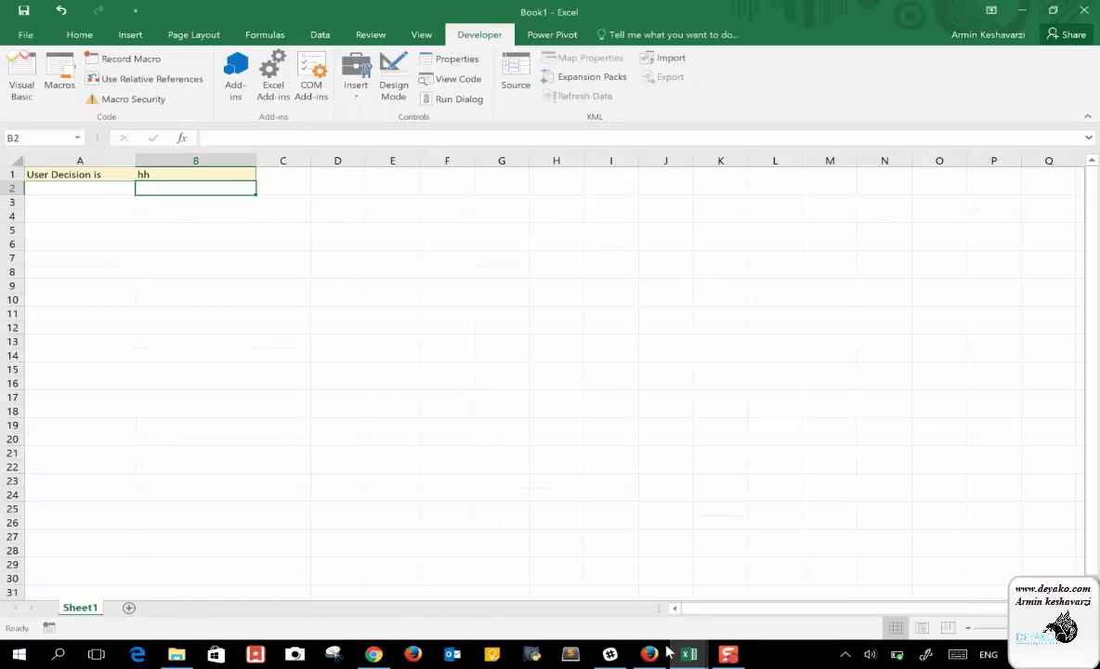
click(686, 656)
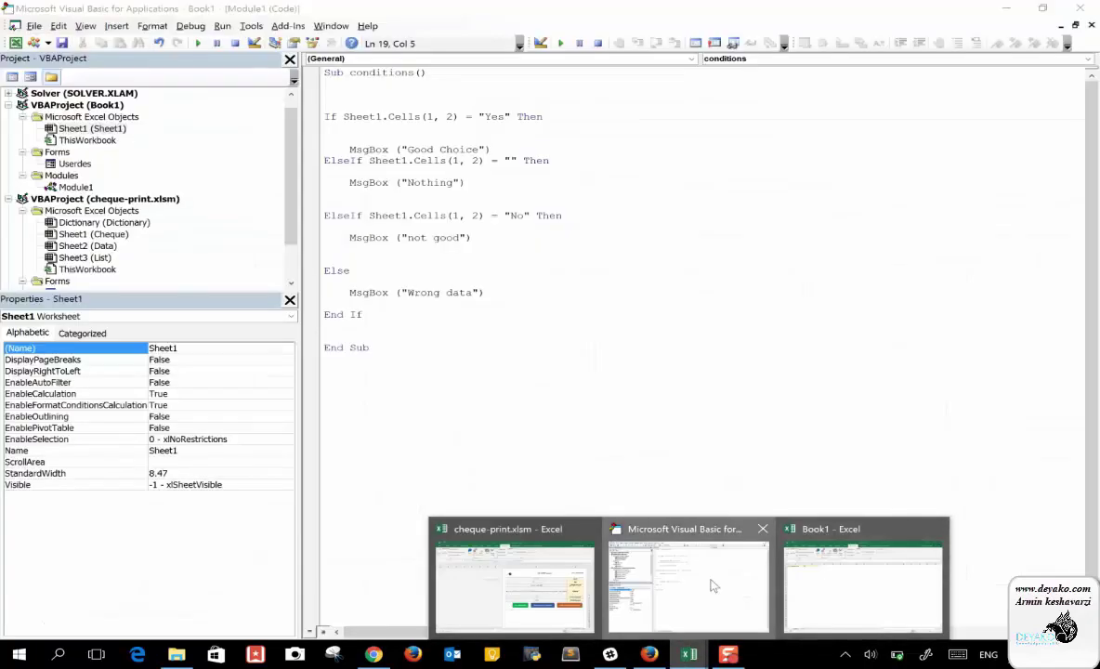
click(713, 585)
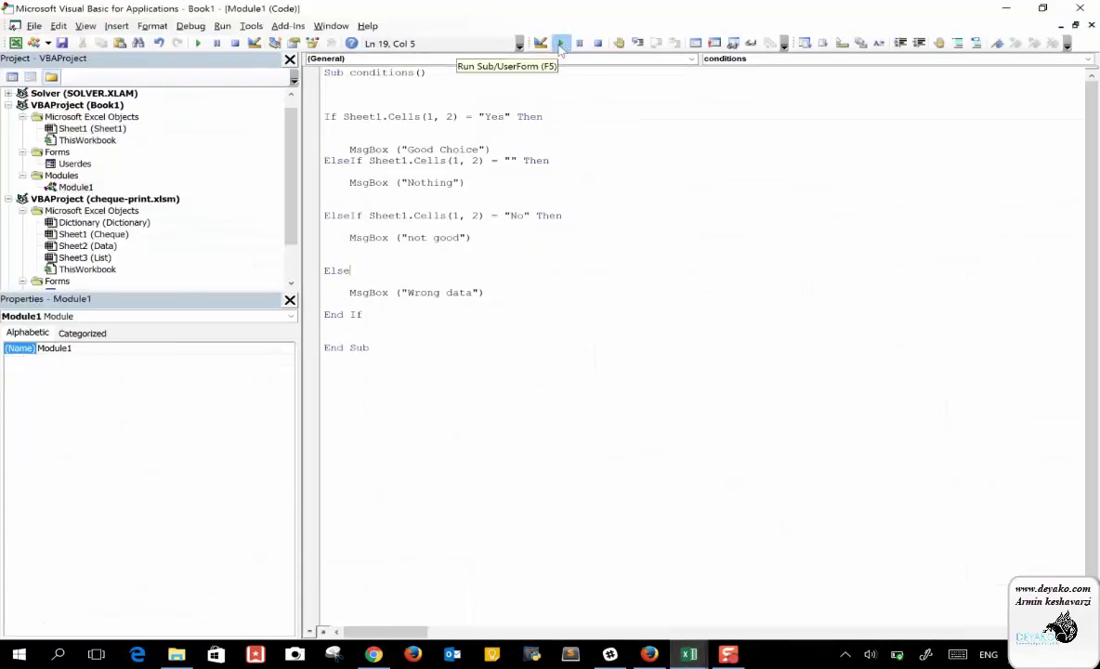
click(560, 43)
click(558, 374)
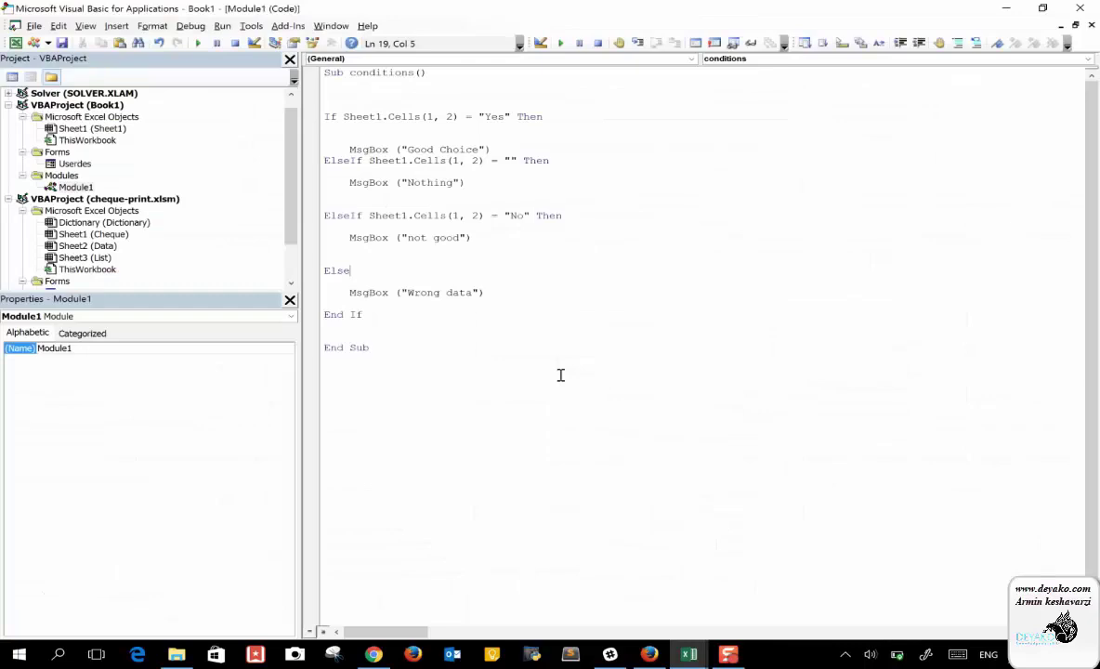
click(333, 99)
Step: Open the Userdes form in design view and drag its bottom edge down slightly
click(74, 164)
double_click(75, 164)
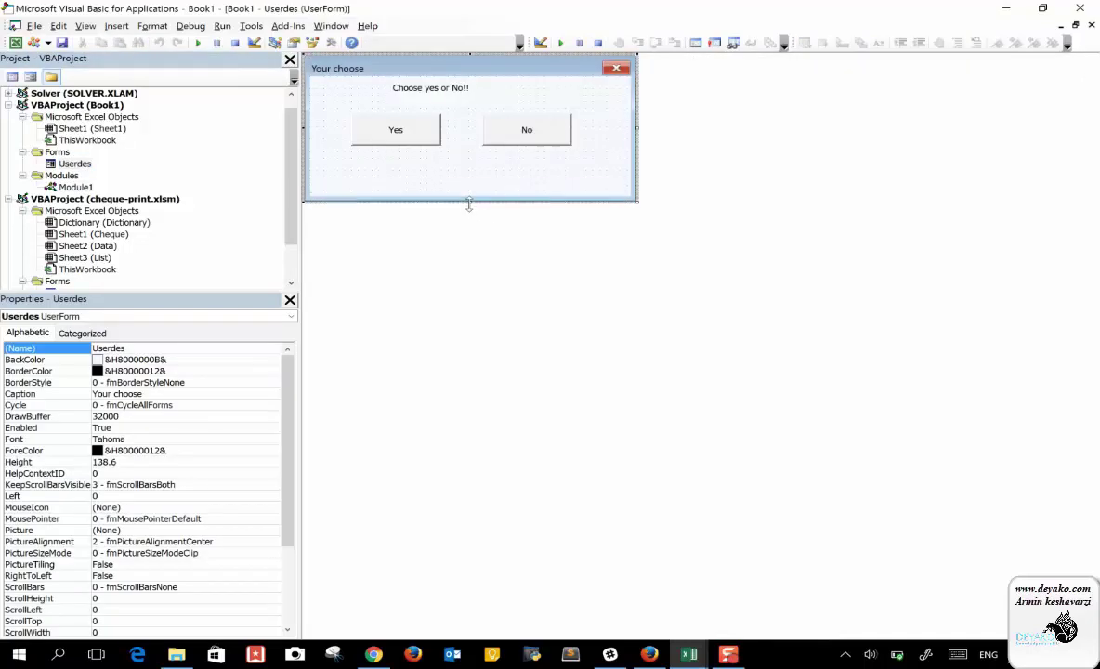
drag(469, 191, 469, 204)
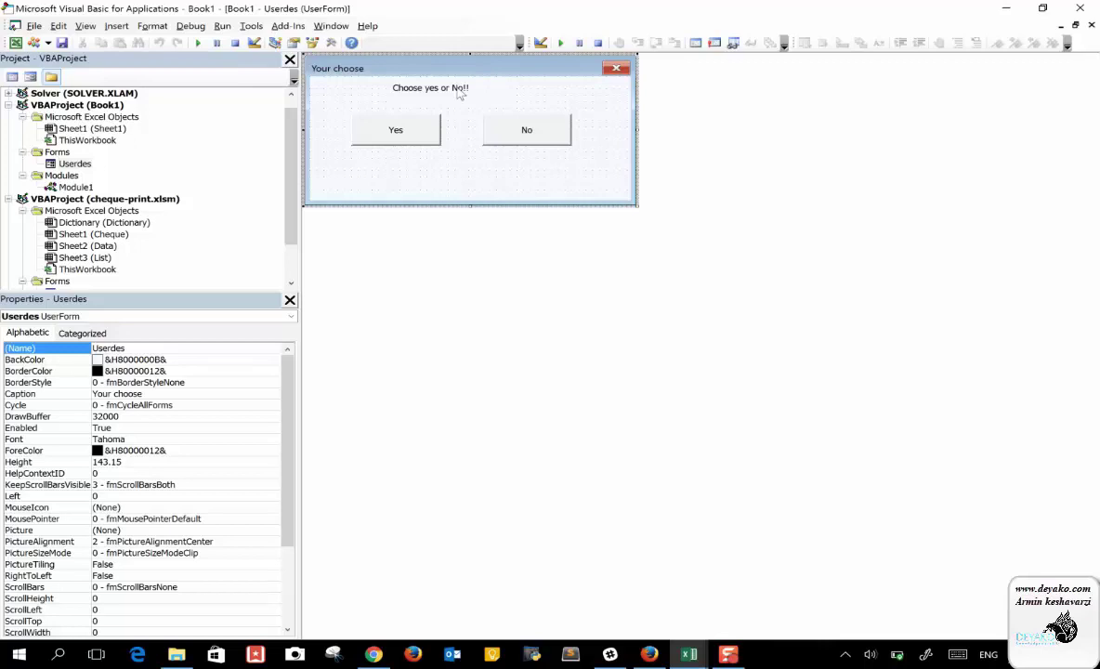
click(410, 96)
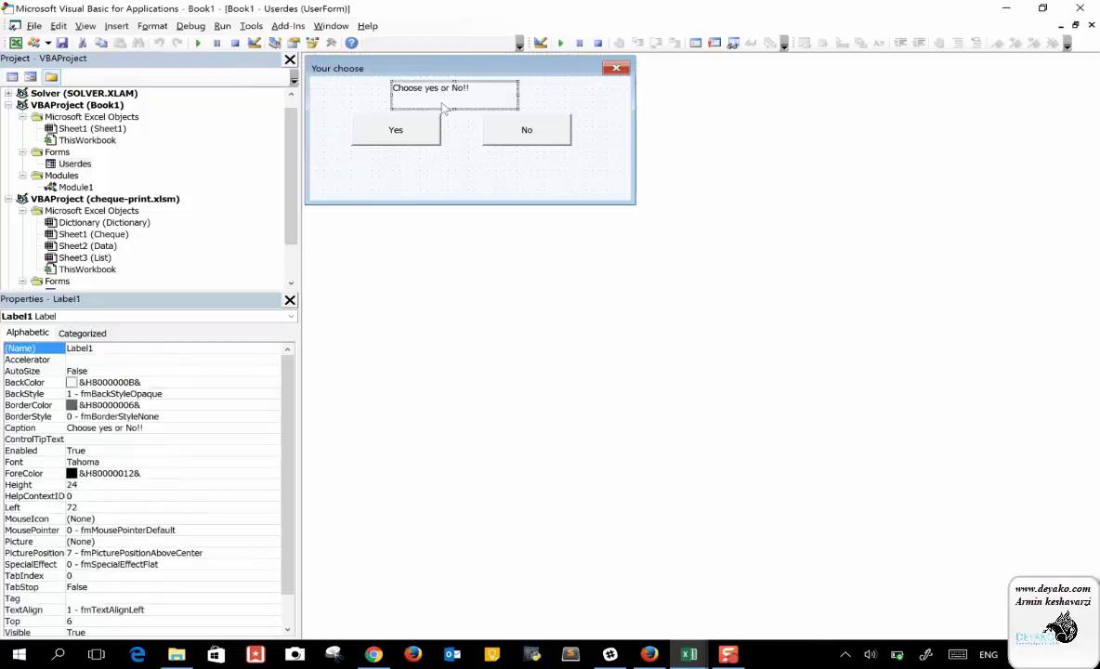
click(328, 89)
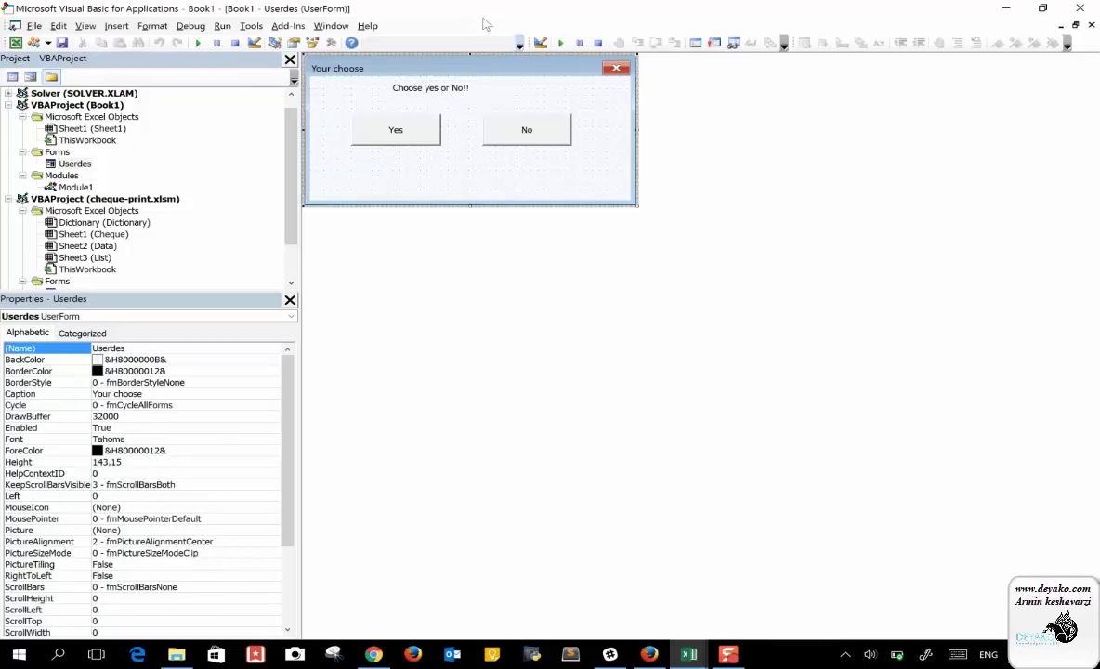
Step: Show the Toolbox of form controls from the View menu
click(251, 26)
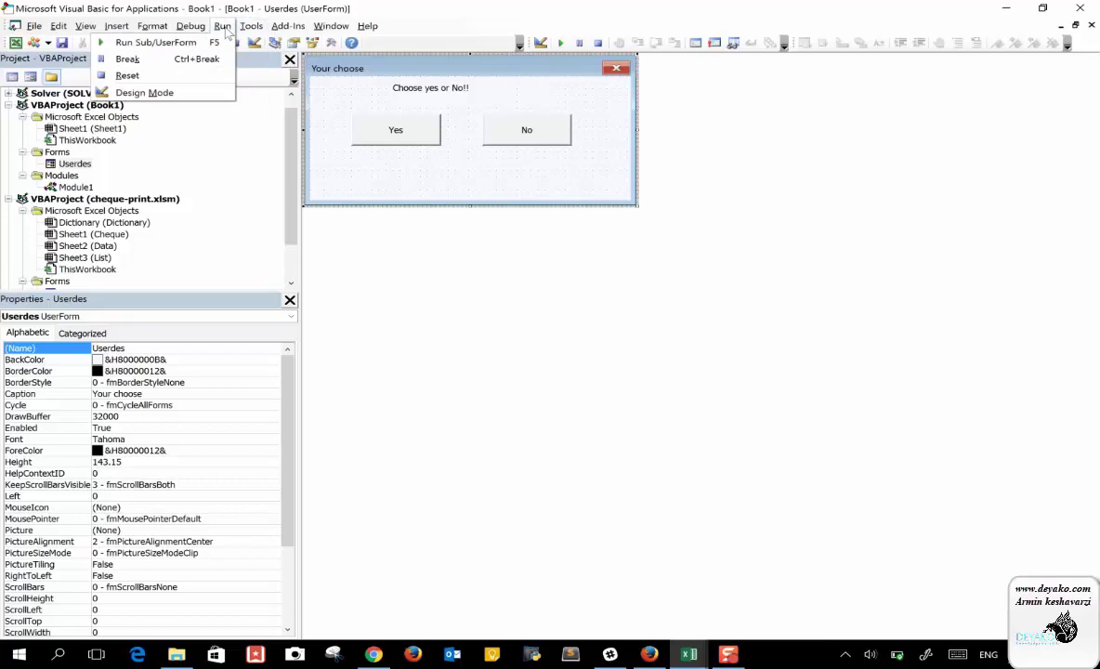
click(395, 75)
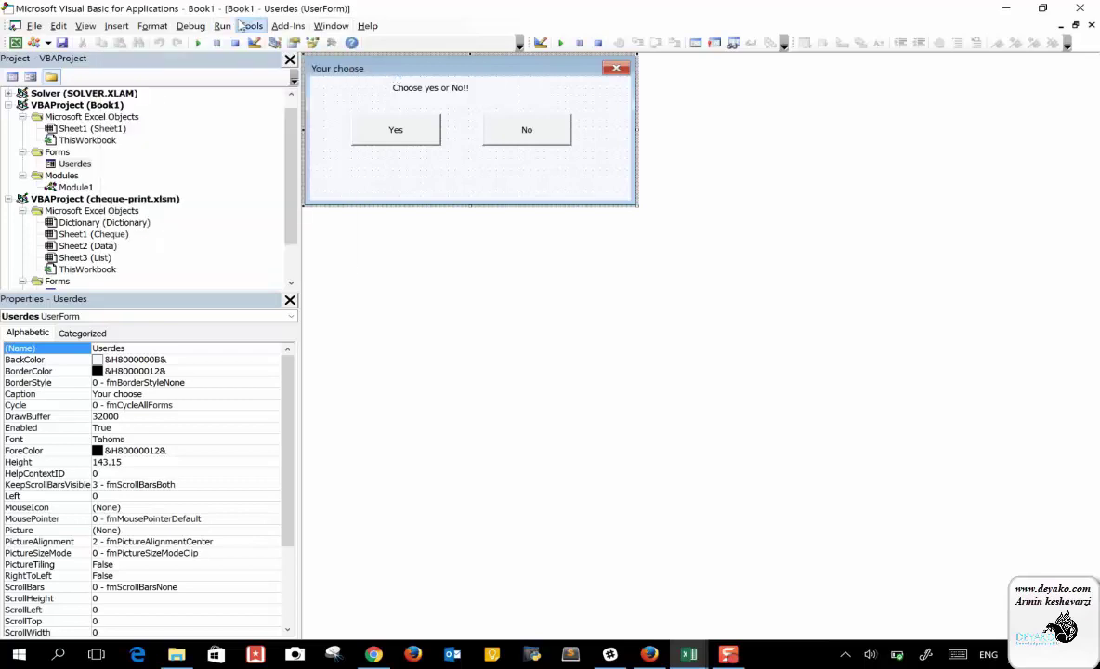
click(84, 26)
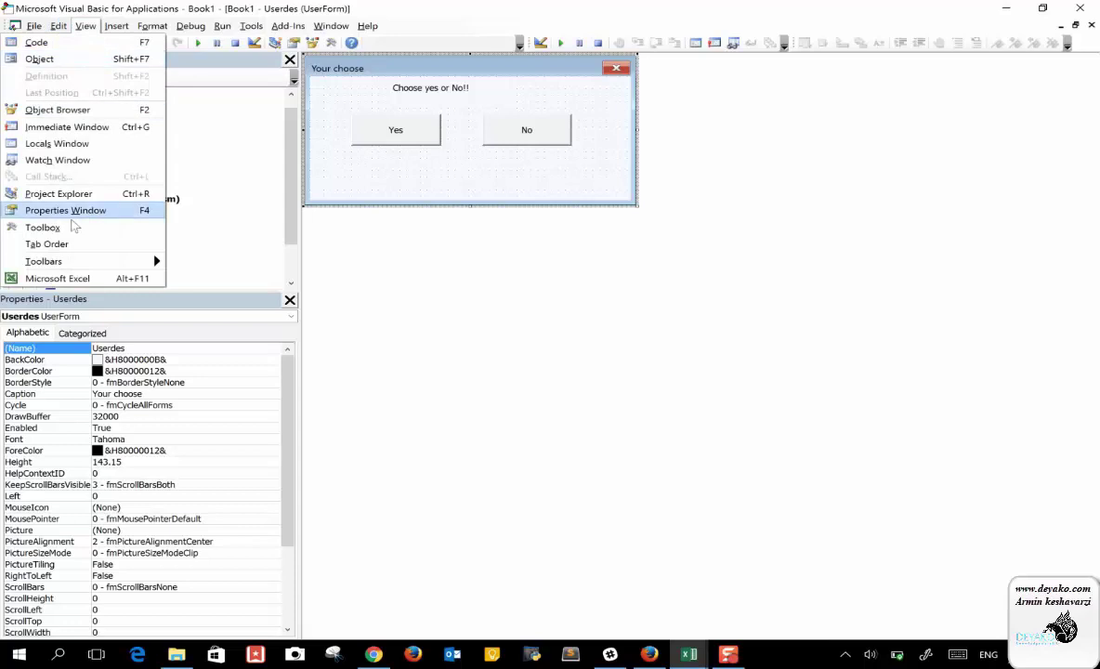
click(55, 228)
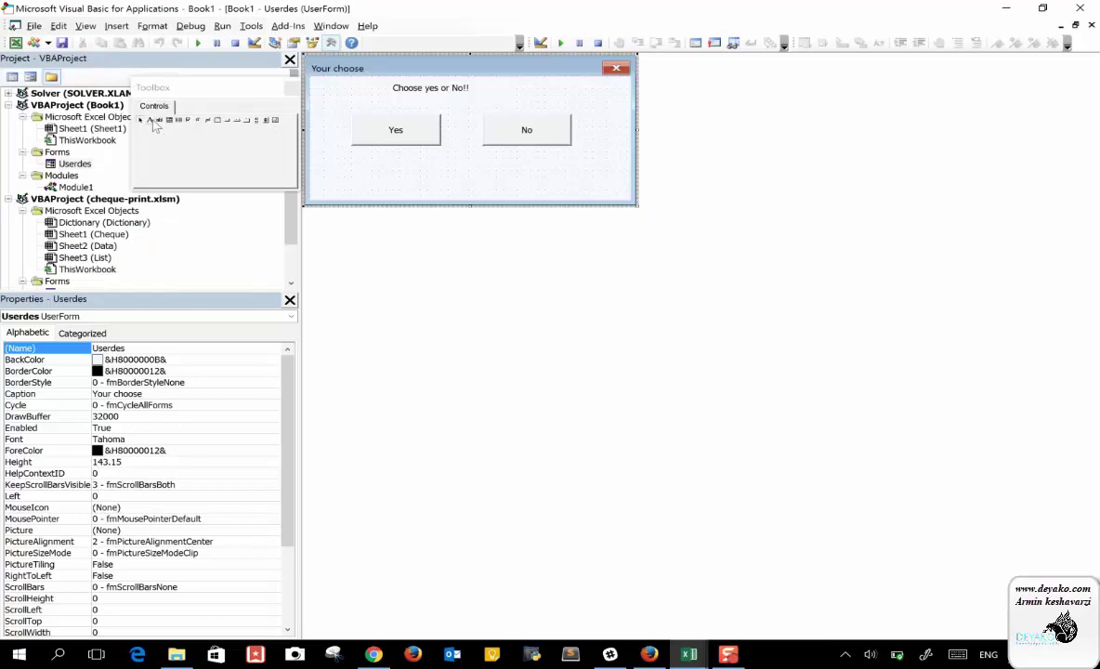
Step: Draw a new command button on the form below the Yes and No buttons
click(228, 125)
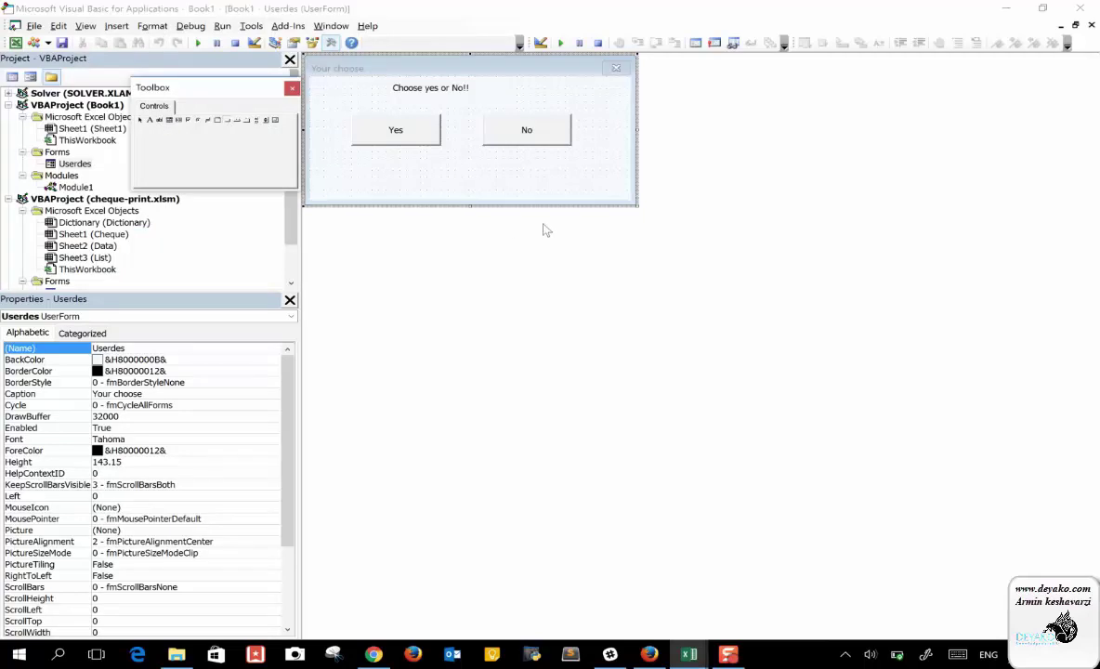
mouse_move(489, 159)
mouse_down()
mouse_move(422, 194)
mouse_move(405, 190)
mouse_up()
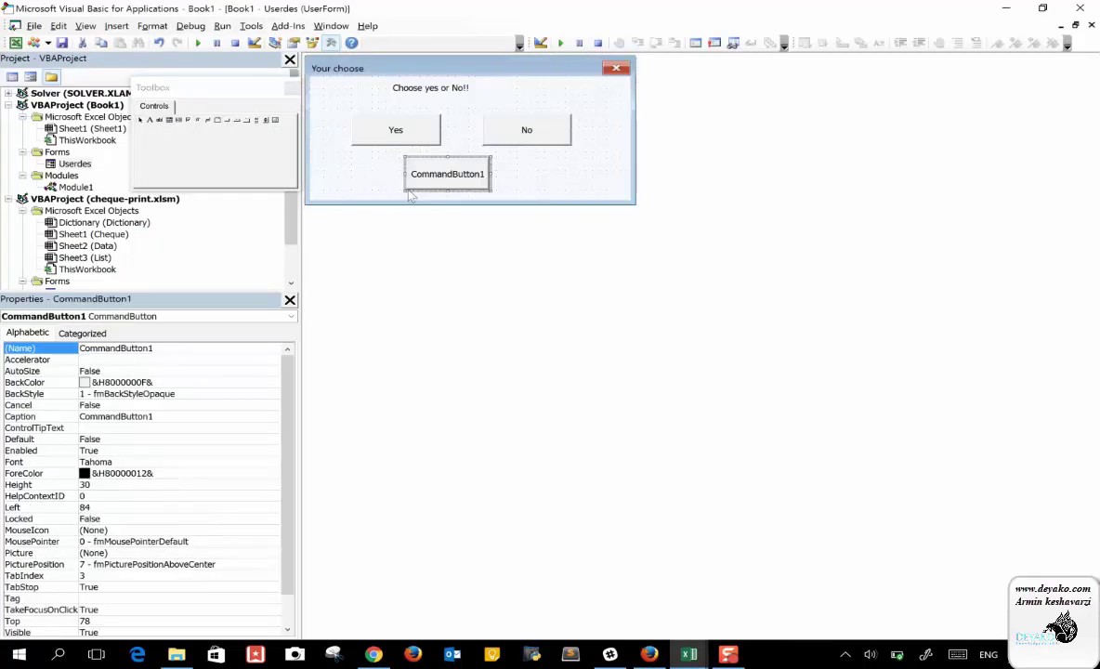
click(168, 347)
Step: Name and caption the button Clear, nudge it right, and open its Clear_Click code
text(Clear)
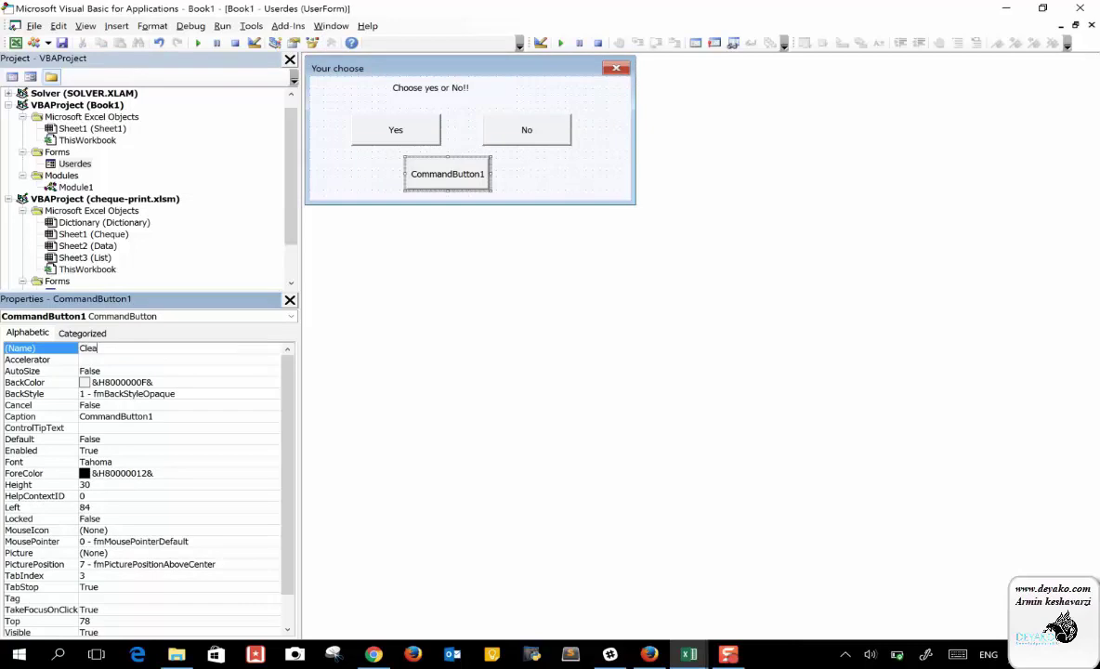
click(104, 418)
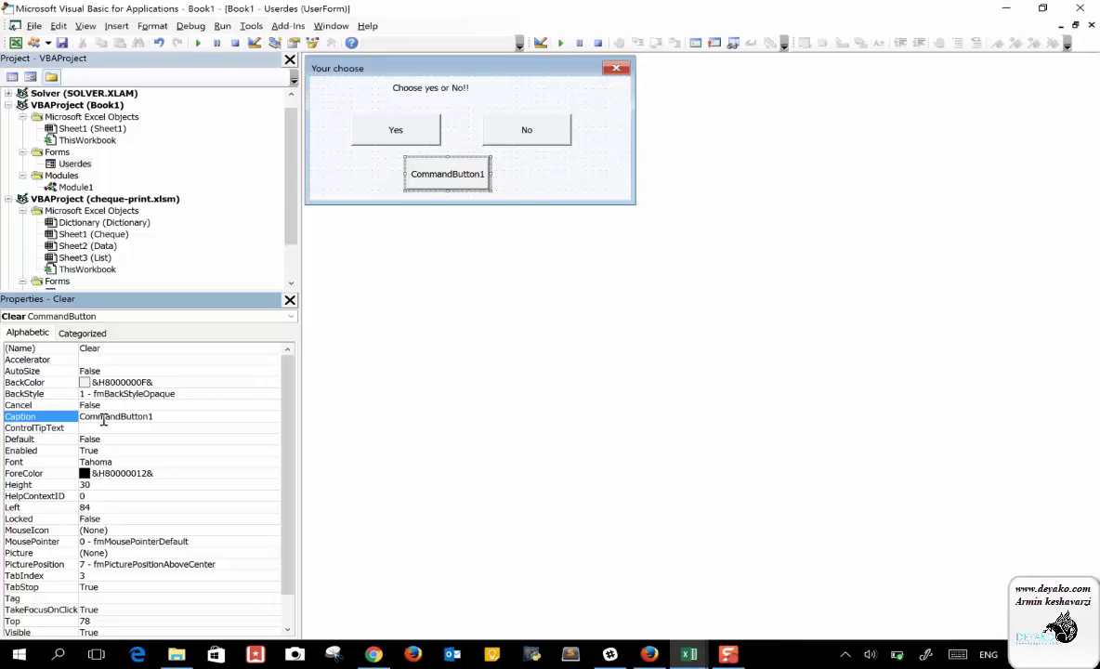
double_click(104, 418)
text(Clear)
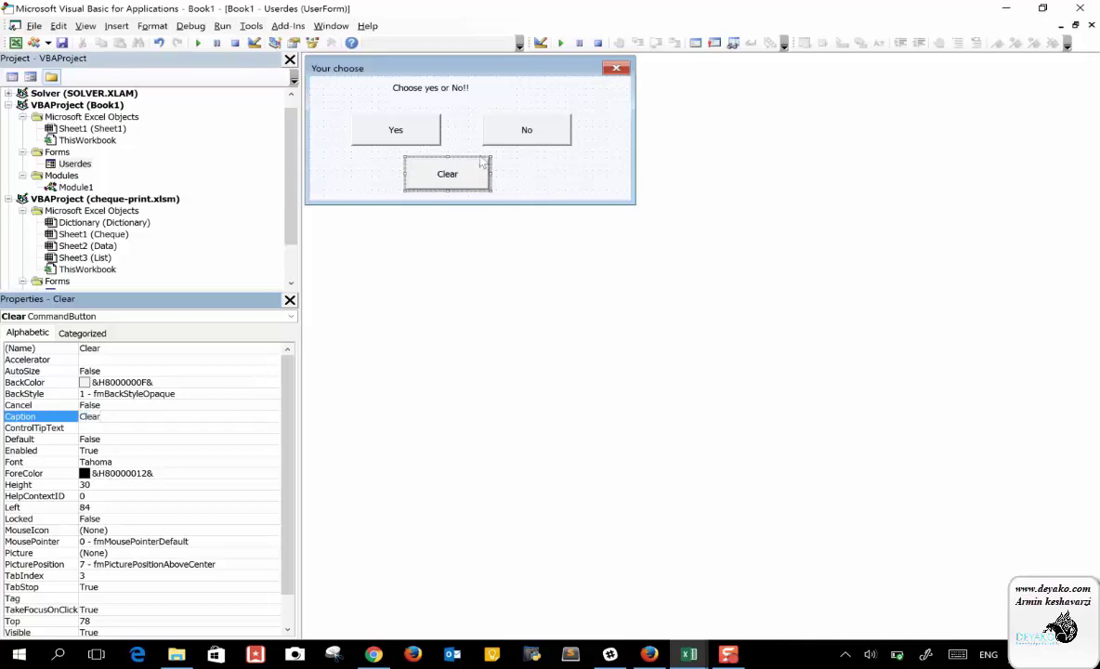
drag(482, 161, 498, 166)
double_click(447, 167)
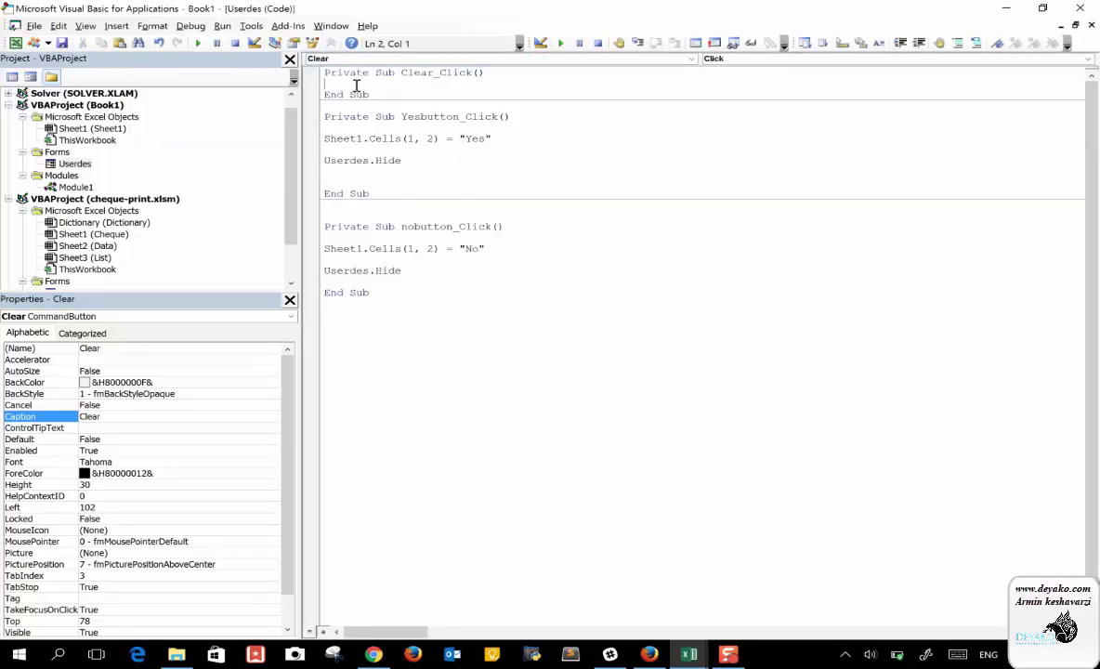
Step: Write Clear_Click to clear Sheet1.Cells(1, 2) and call Userdes.Hide, then run the form
text(sheet1)
text(.)
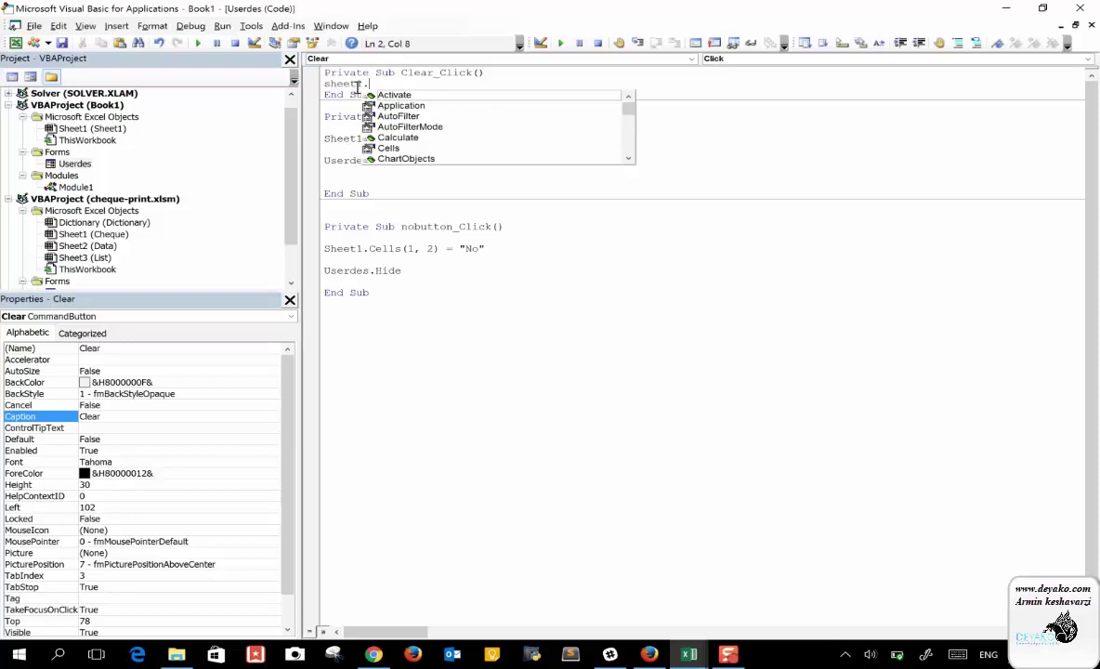
text(ce)
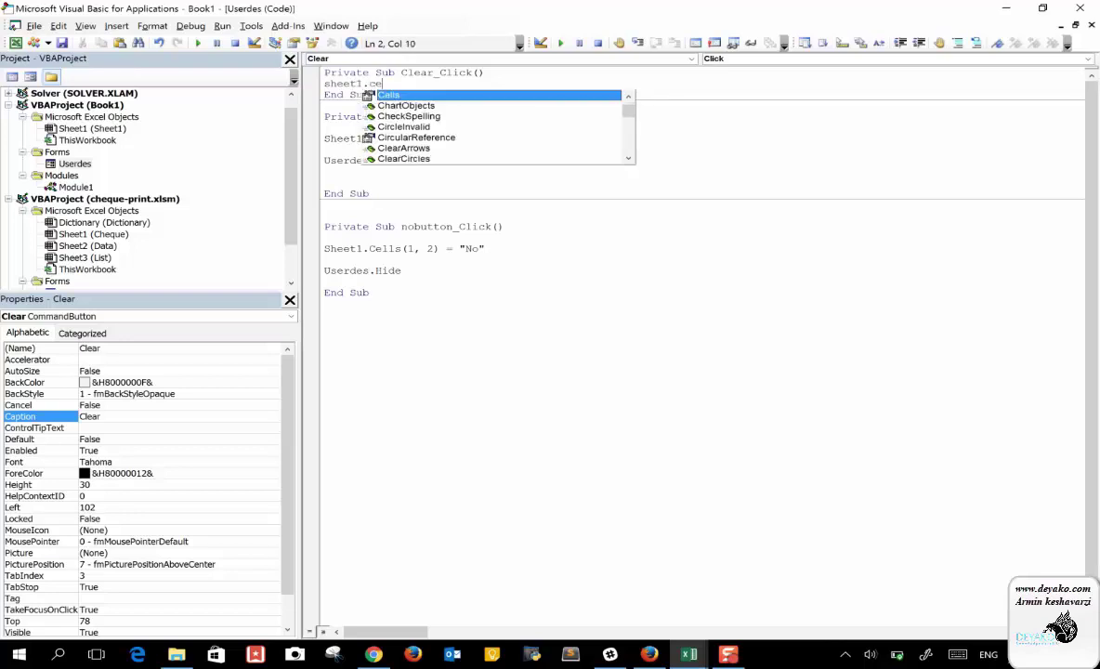
text(s(1,2)
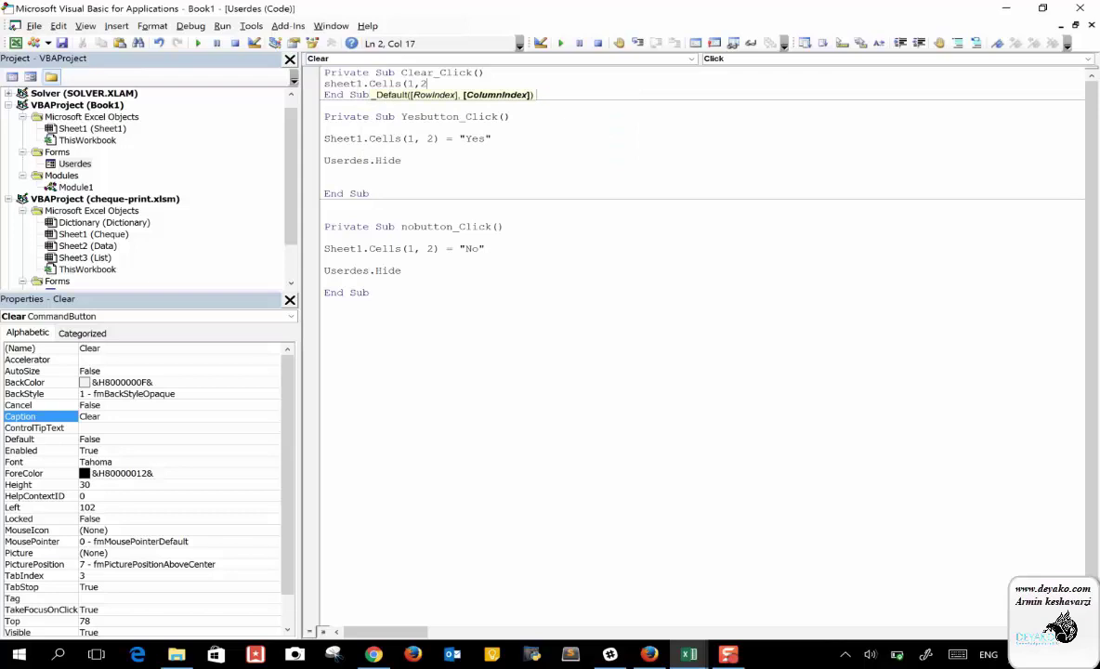
text())
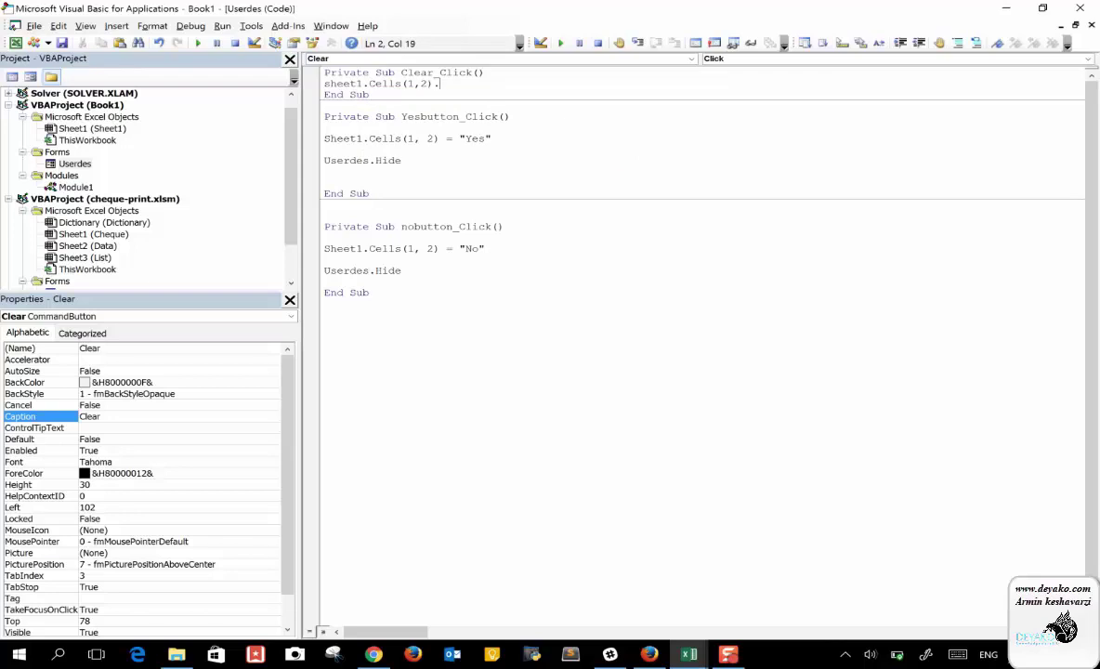
text(clearconte)
text(nt)
key(Return)
click(489, 72)
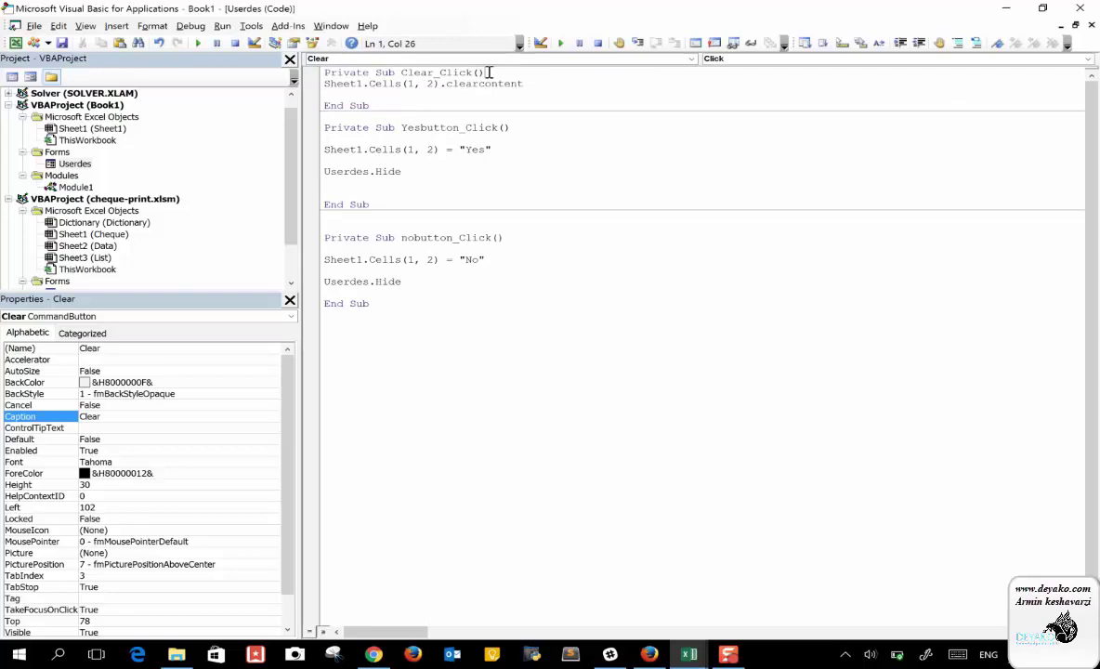
key(Return)
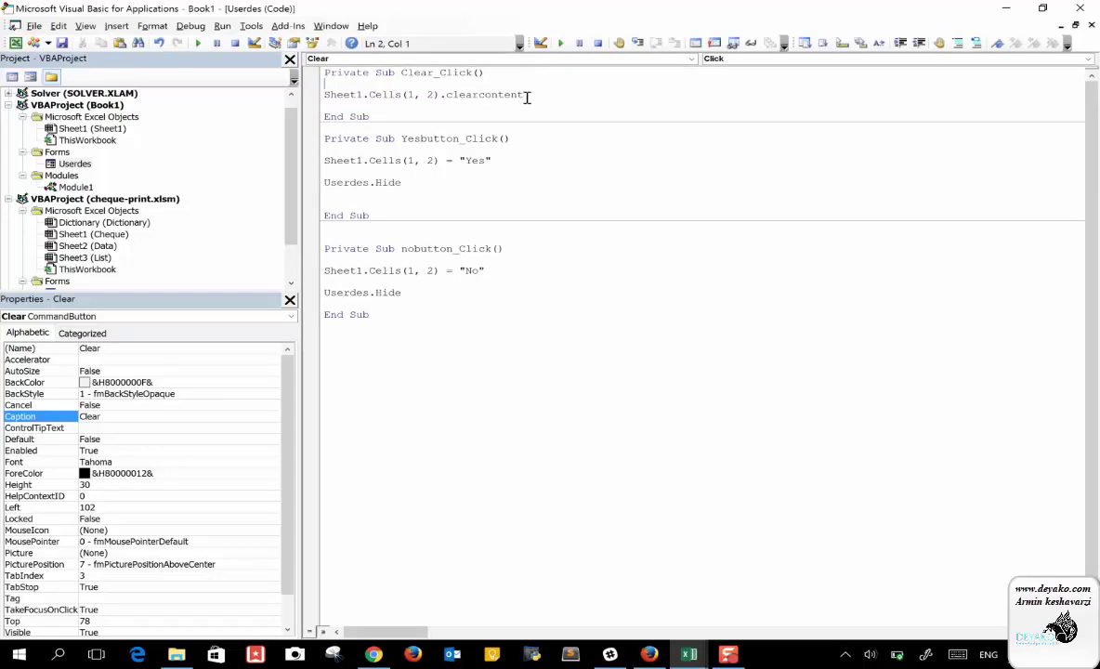
key(Return)
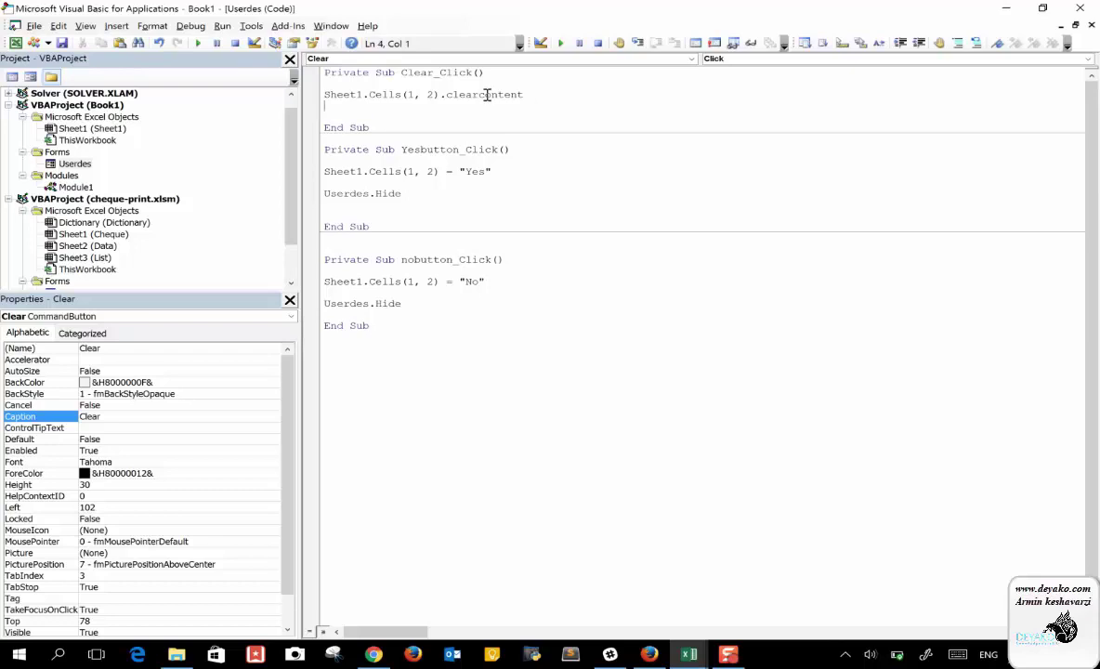
key(Return)
text(userdes)
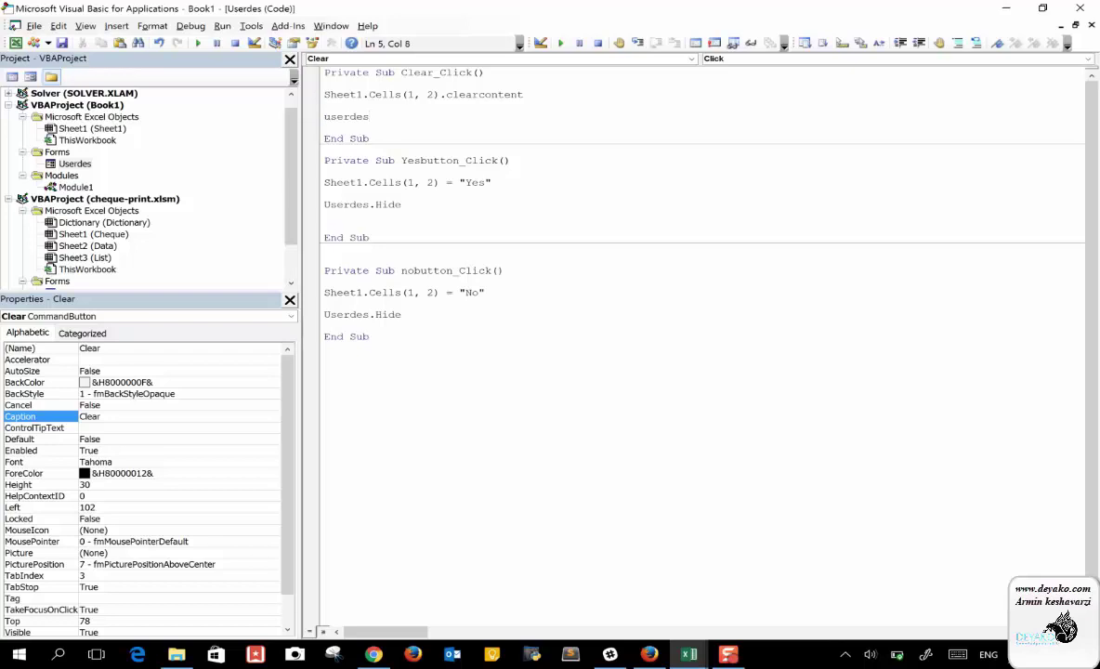
text(.hid)
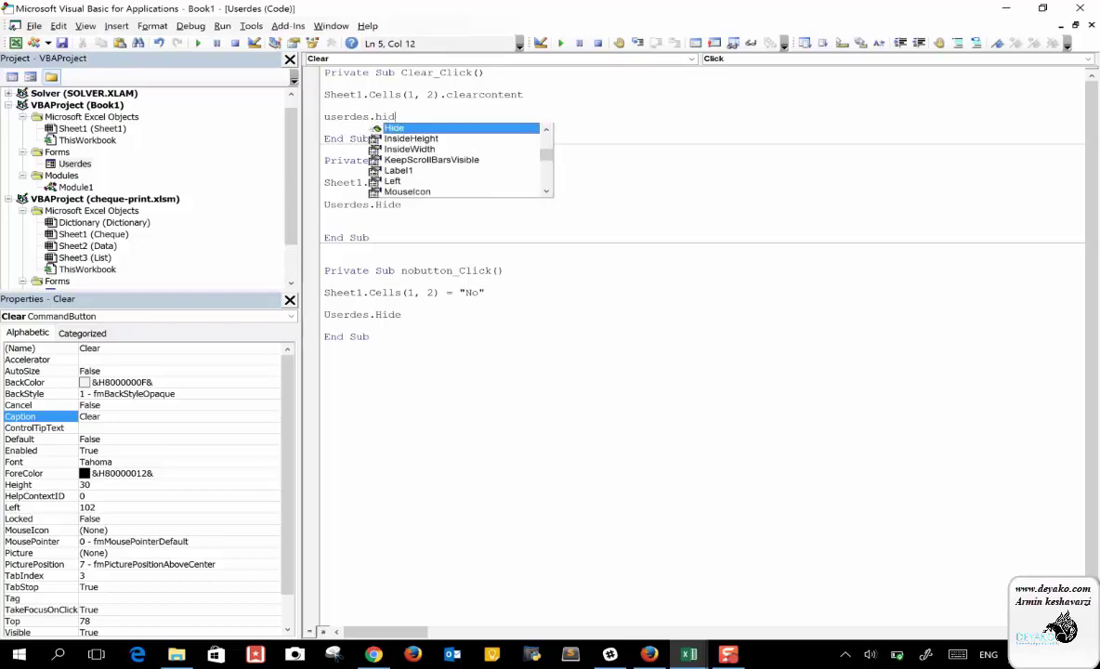
key(Return)
click(389, 94)
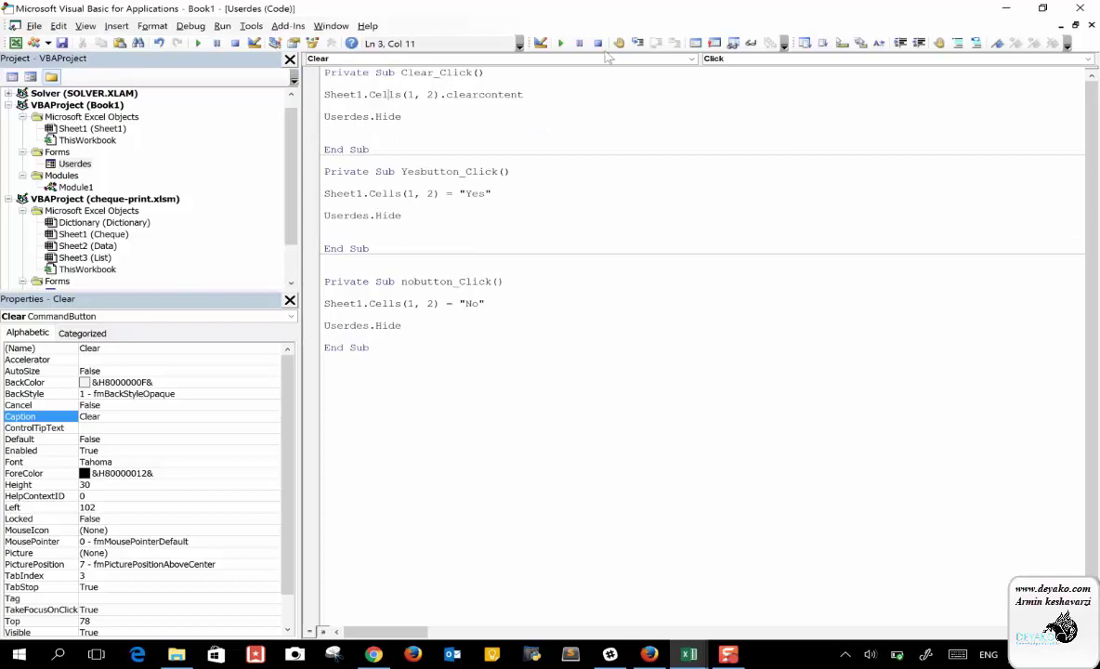
click(559, 44)
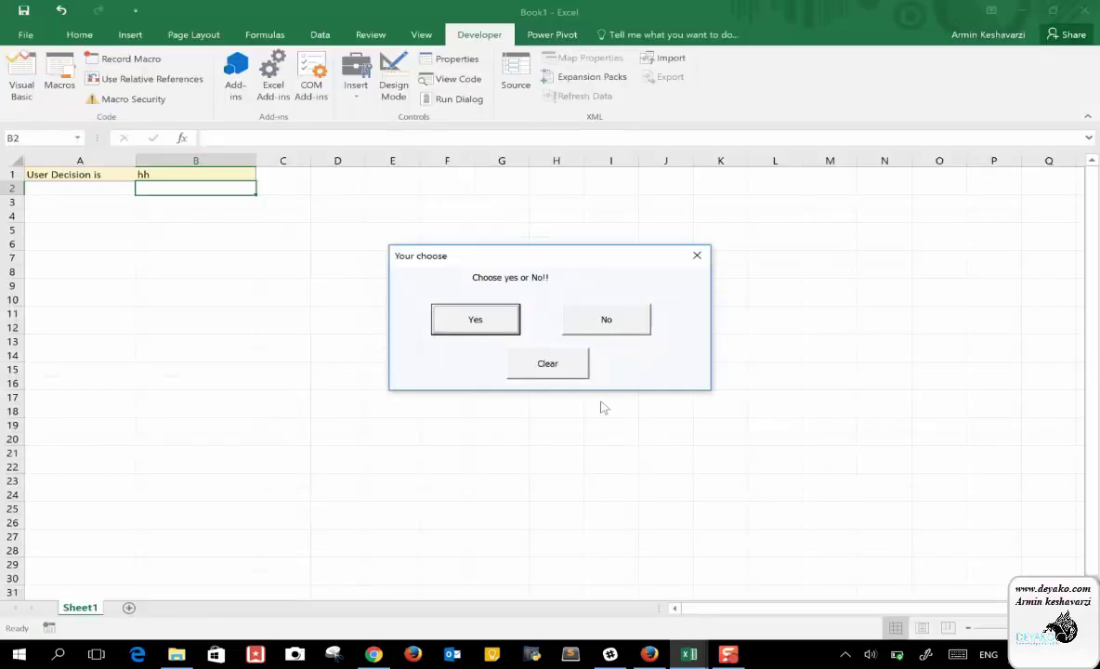
Step: Try the Clear button, debug the run-time error 438, and reset the run
click(502, 345)
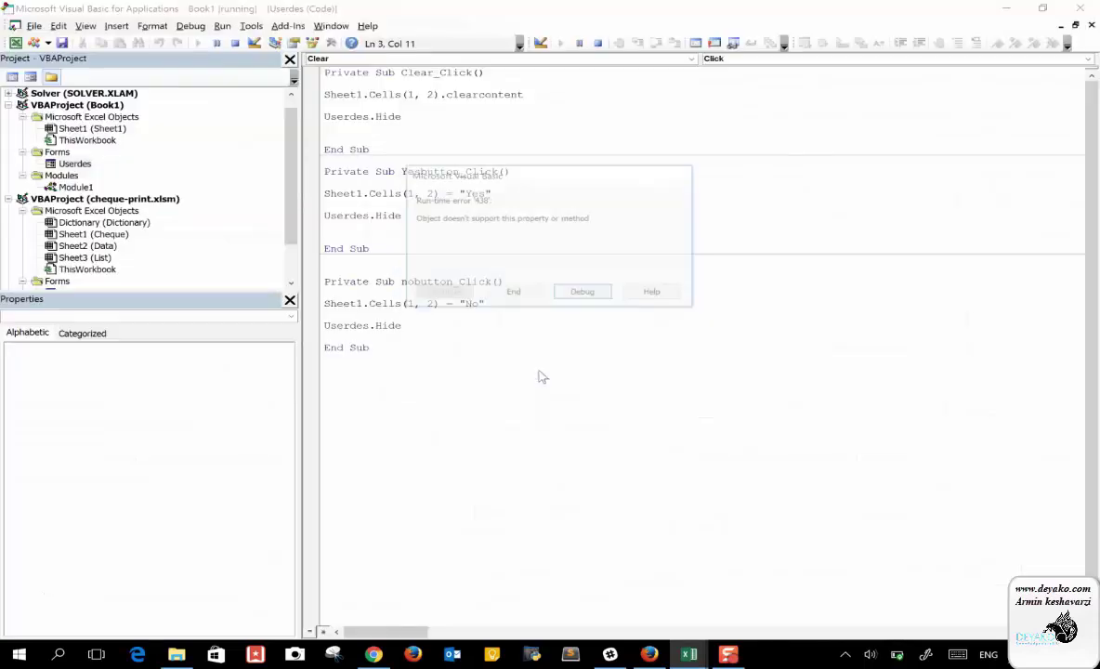
click(582, 292)
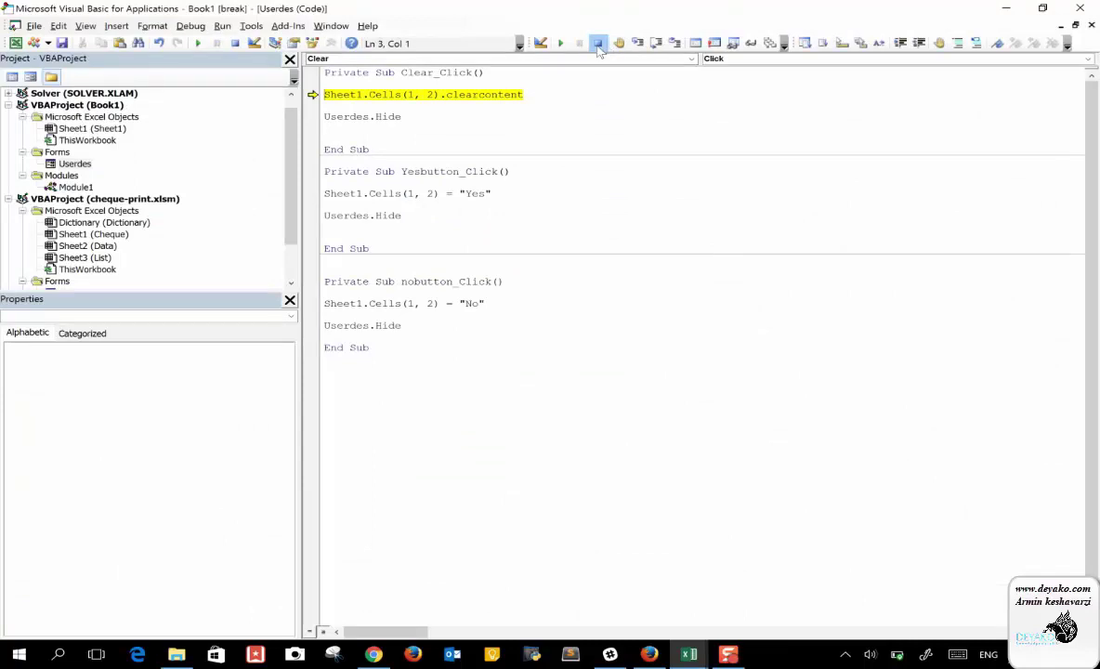
click(598, 43)
Step: Retype the clearcontent method in Clear_Click and check the ClearContents method on StackOverflow
double_click(446, 168)
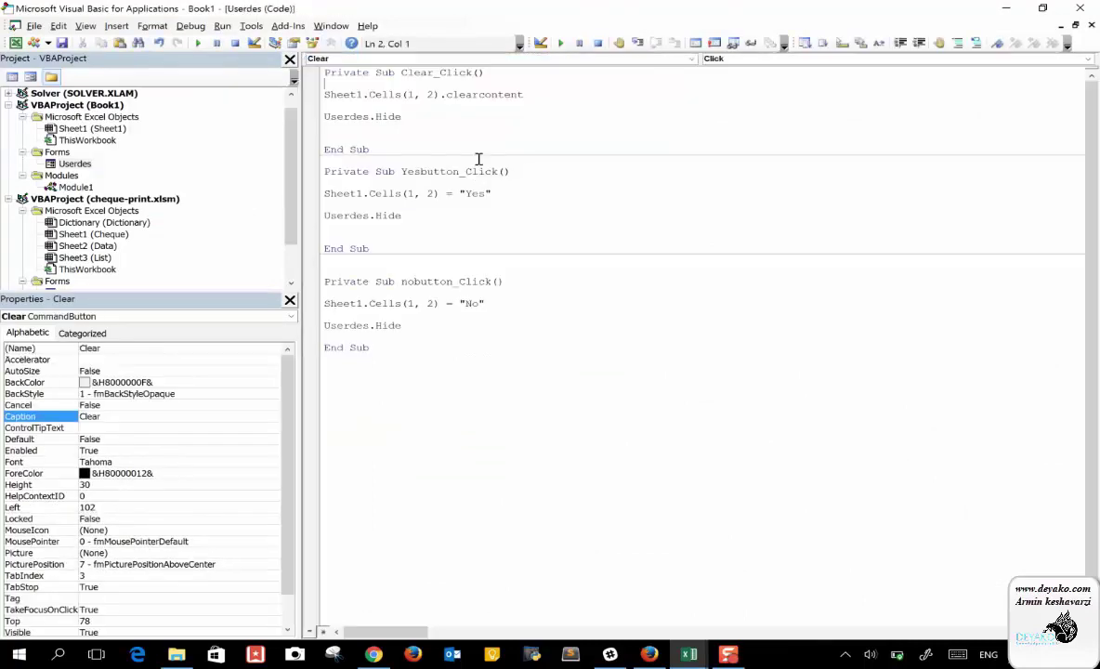
key(BackSpace)
key(BackSpace)
key(BackSpace)
key(BackSpace)
key(BackSpace)
text(ent)
double_click(482, 96)
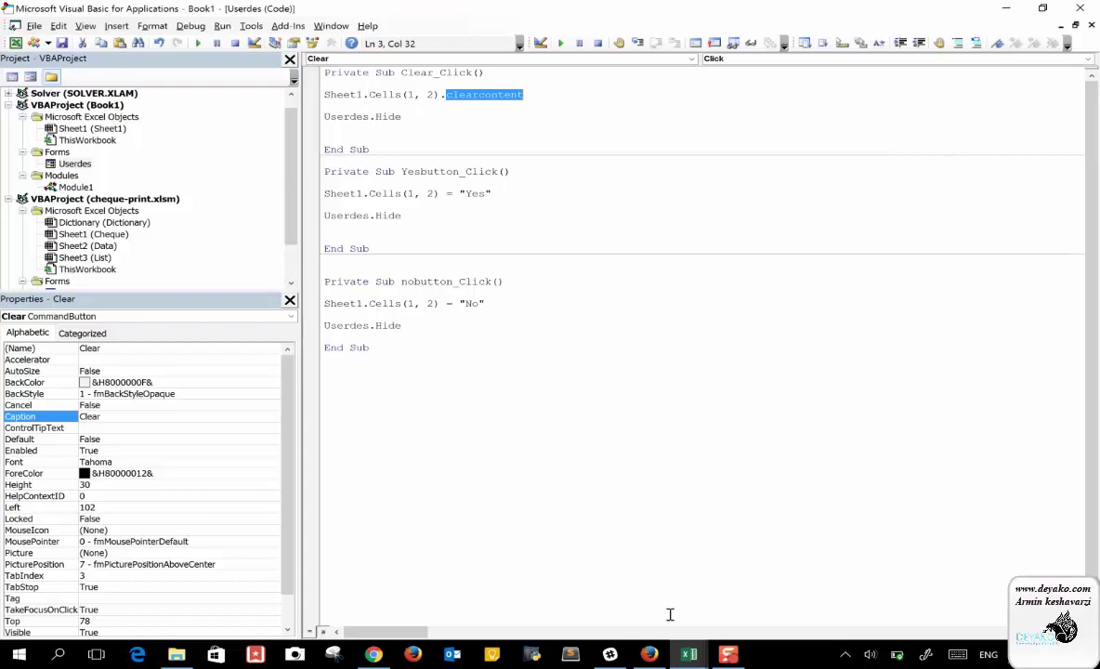
mouse_move(650, 655)
click(600, 539)
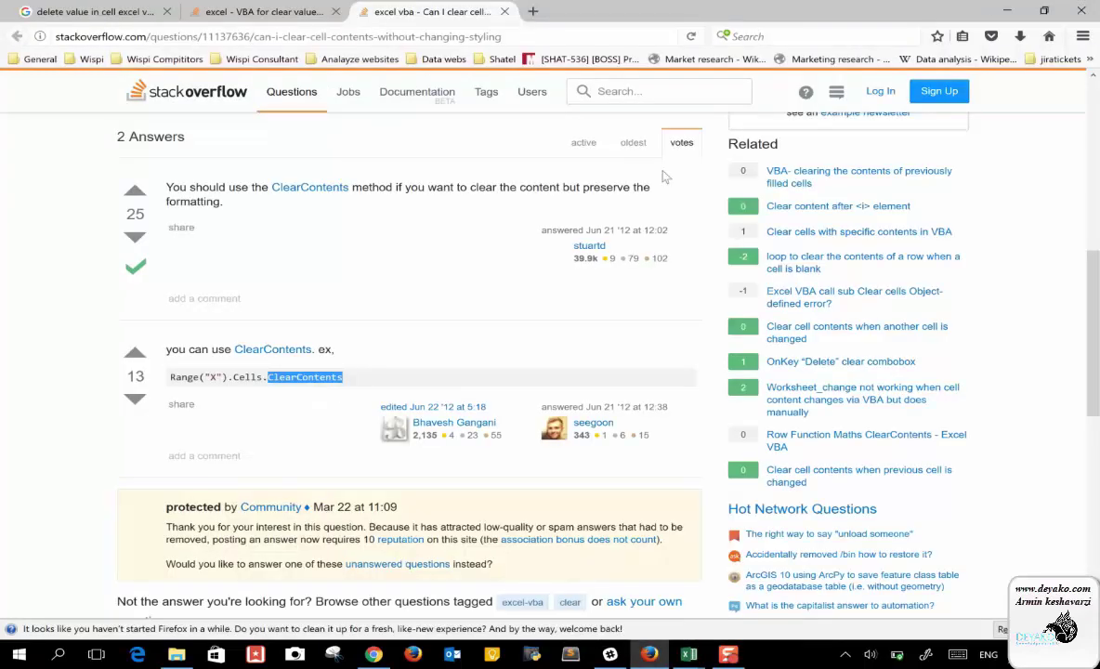
click(996, 9)
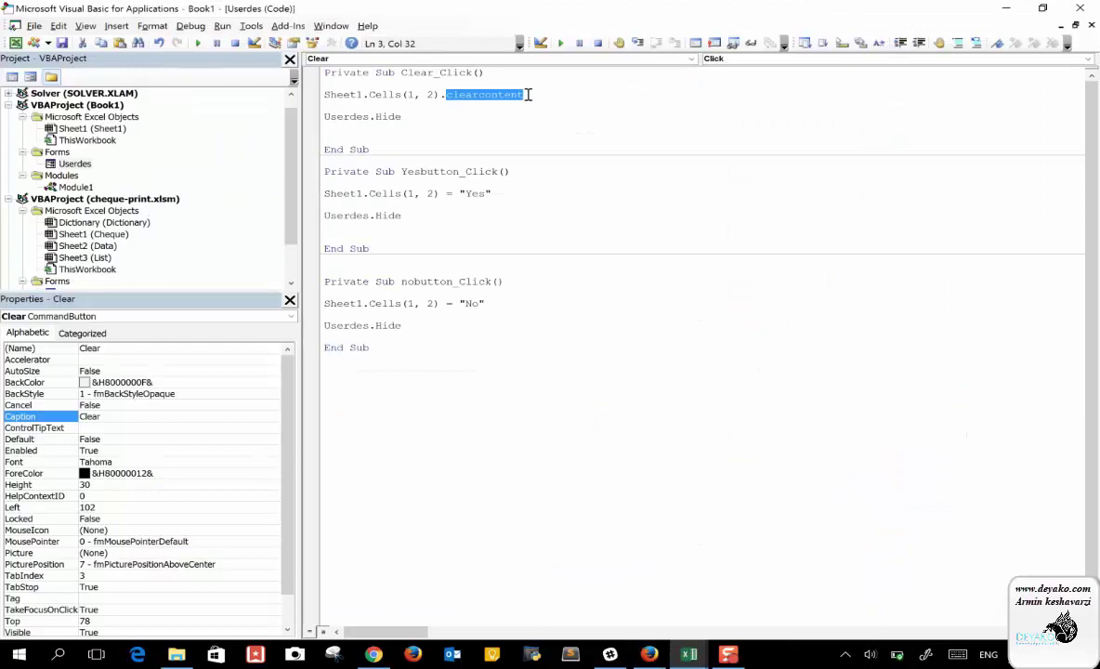
Step: Finish the Clear_Click line as .ClearContents and remove the extra blank line
click(527, 94)
key(Return)
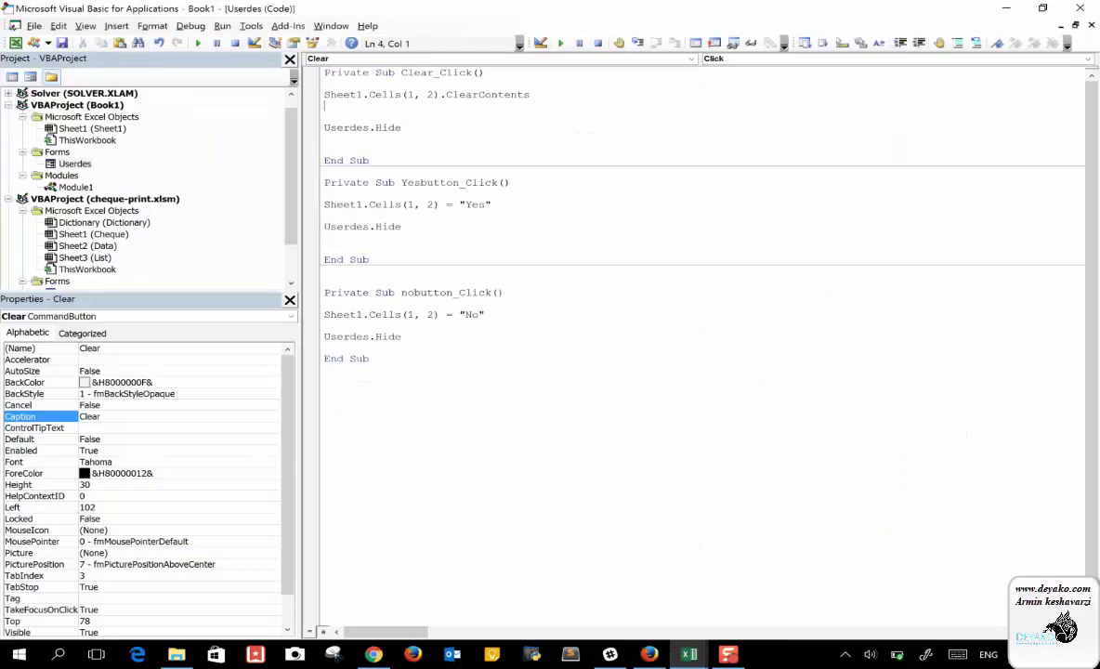
key(Delete)
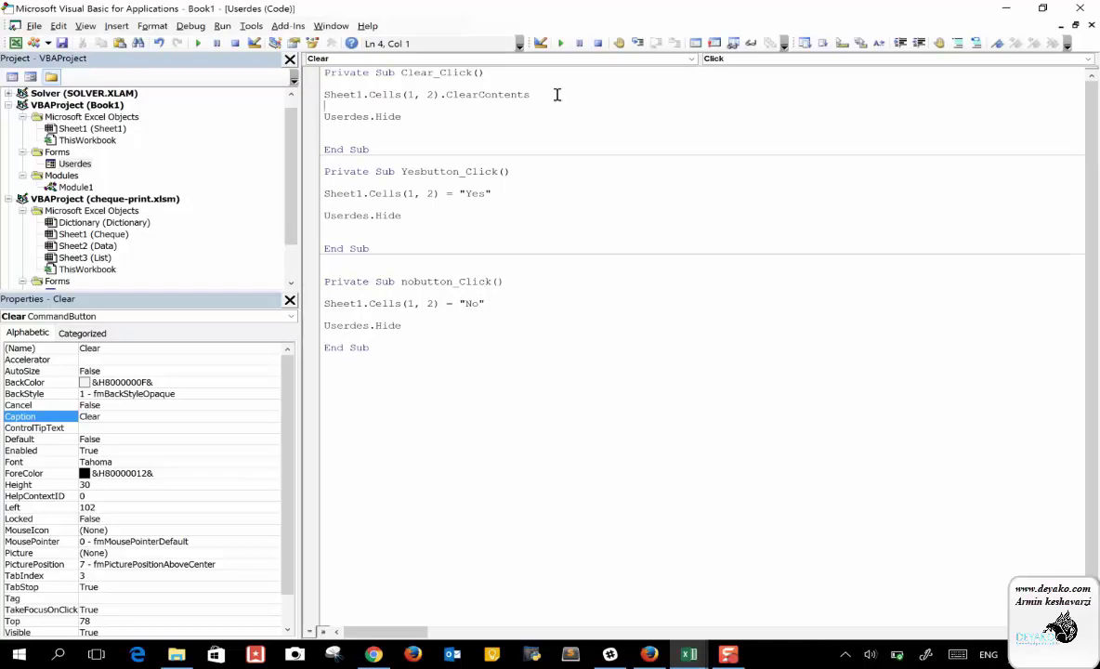
Step: Run the form, choose Clear, and confirm hh is gone from B1 in Book1
click(560, 43)
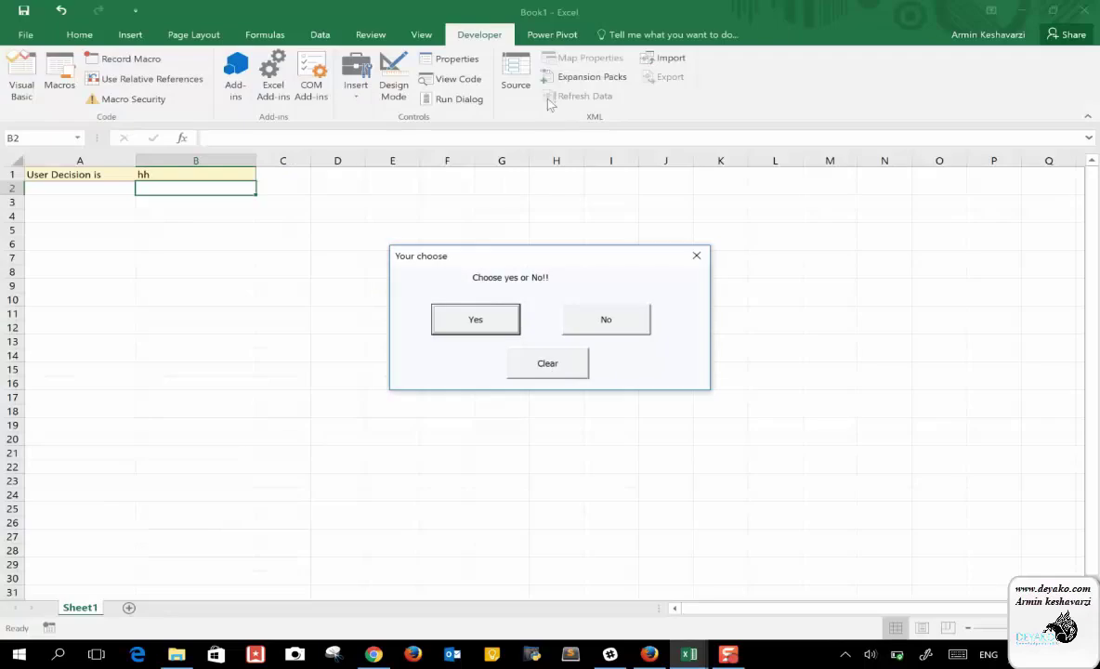
click(546, 365)
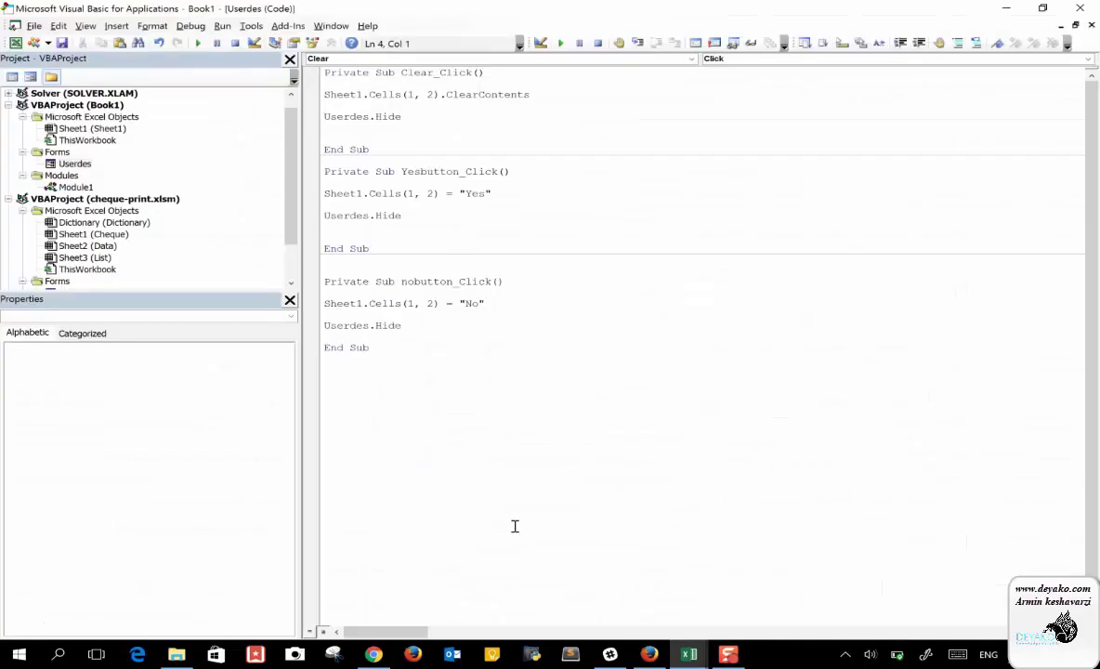
mouse_move(689, 655)
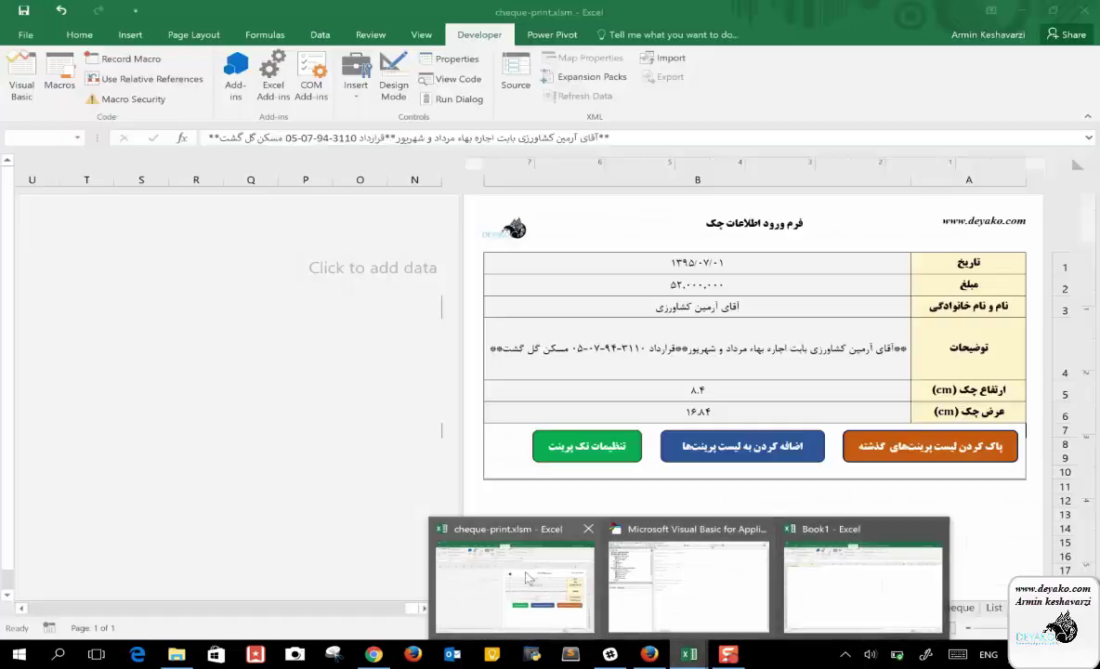
click(516, 581)
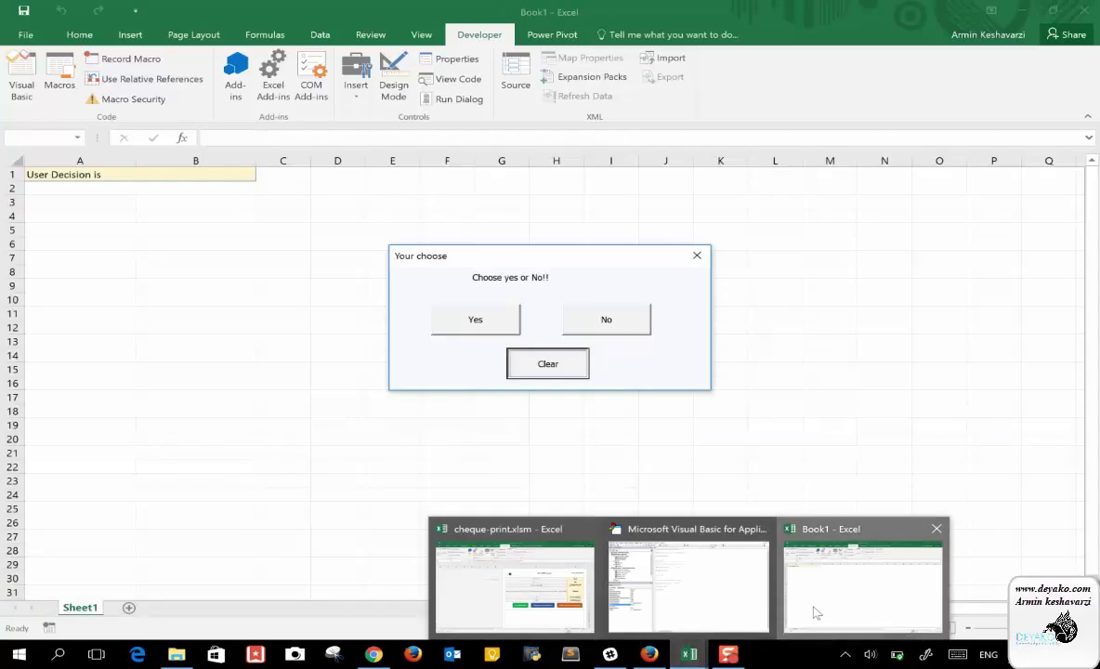
click(816, 612)
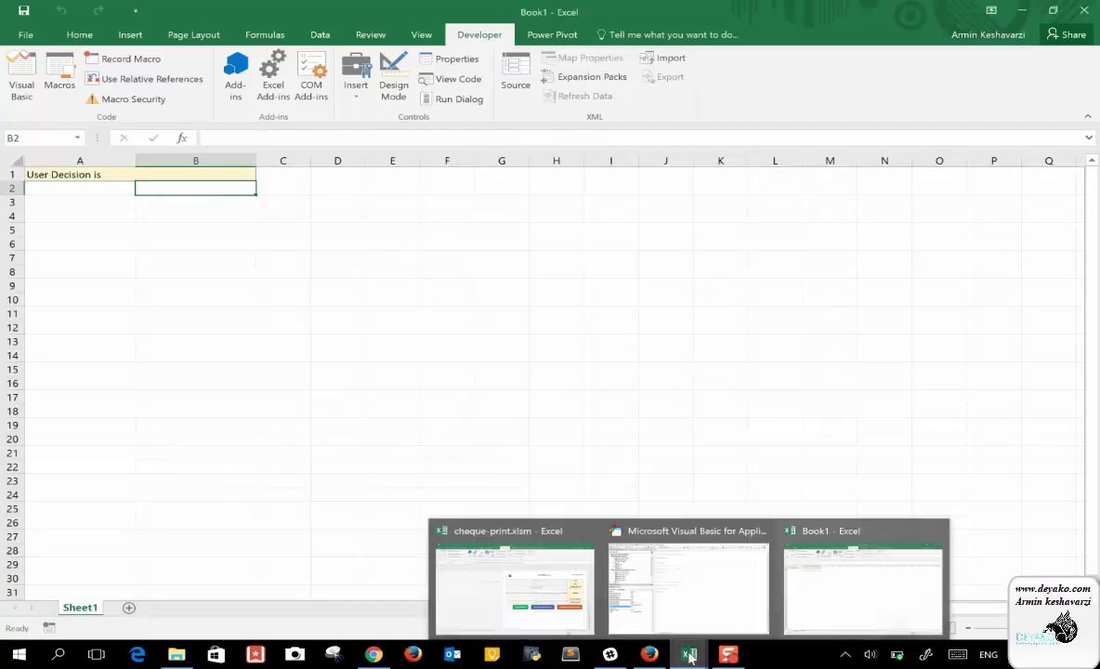
click(724, 592)
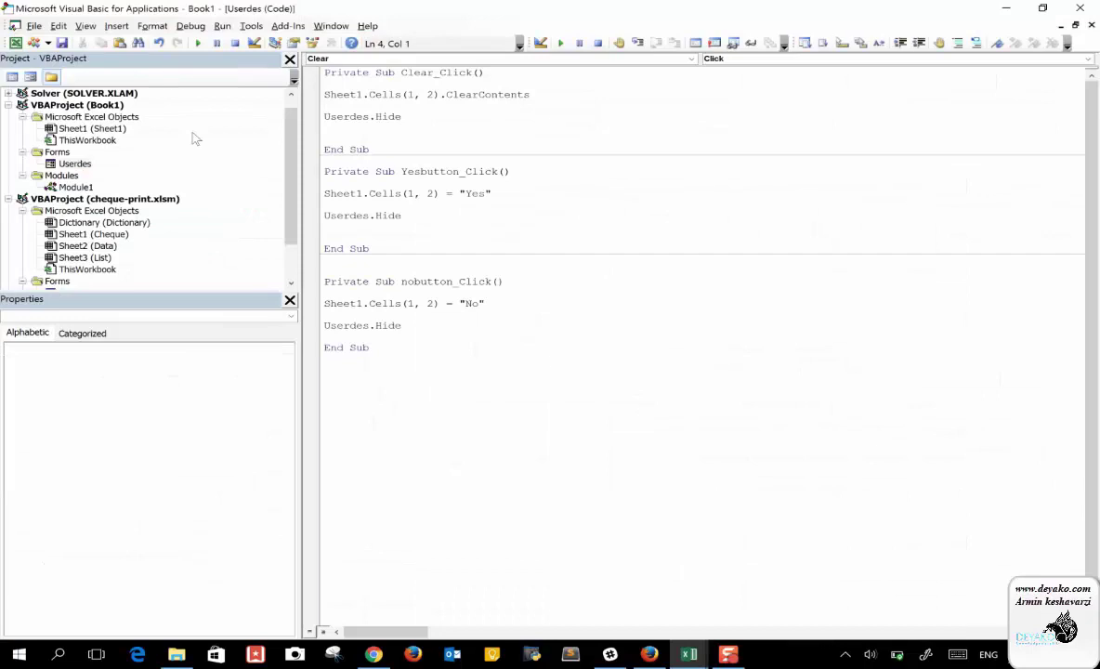
Step: Open Module1's conditions macro and insert a Userdes.Show line at its start
double_click(89, 187)
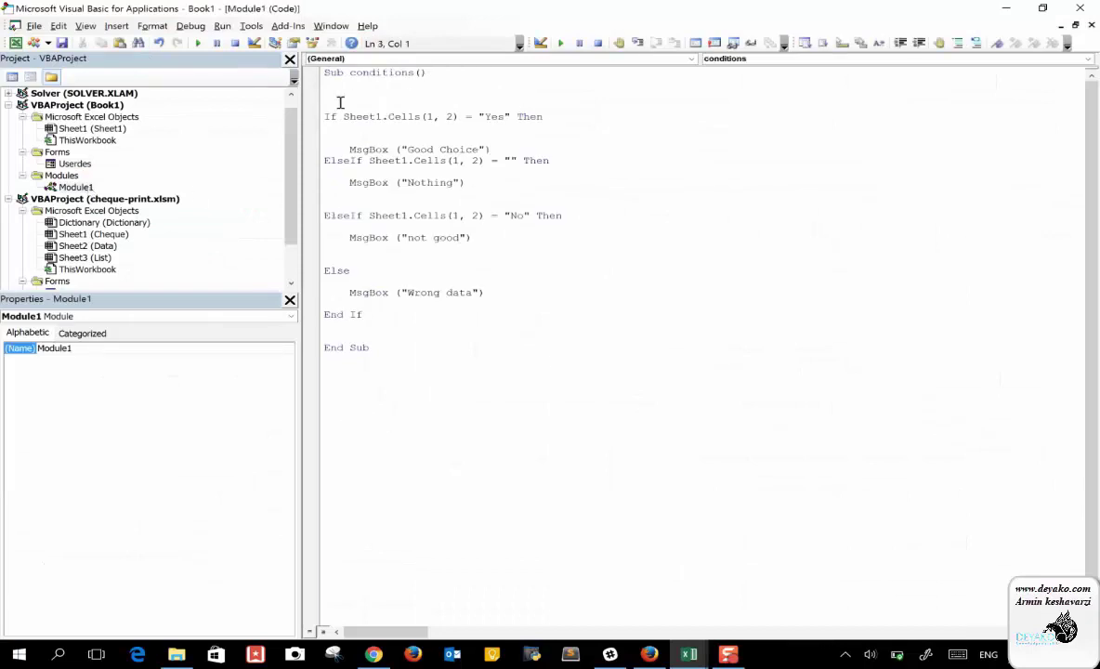
text(userdes)
text(.show)
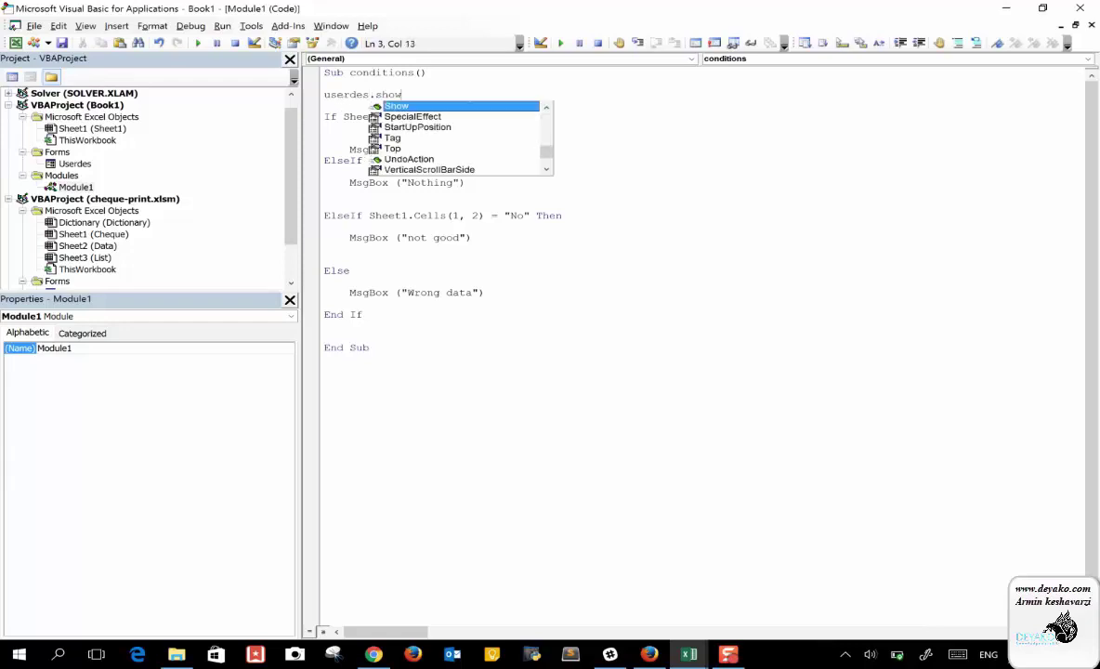
key(Return)
key(Delete)
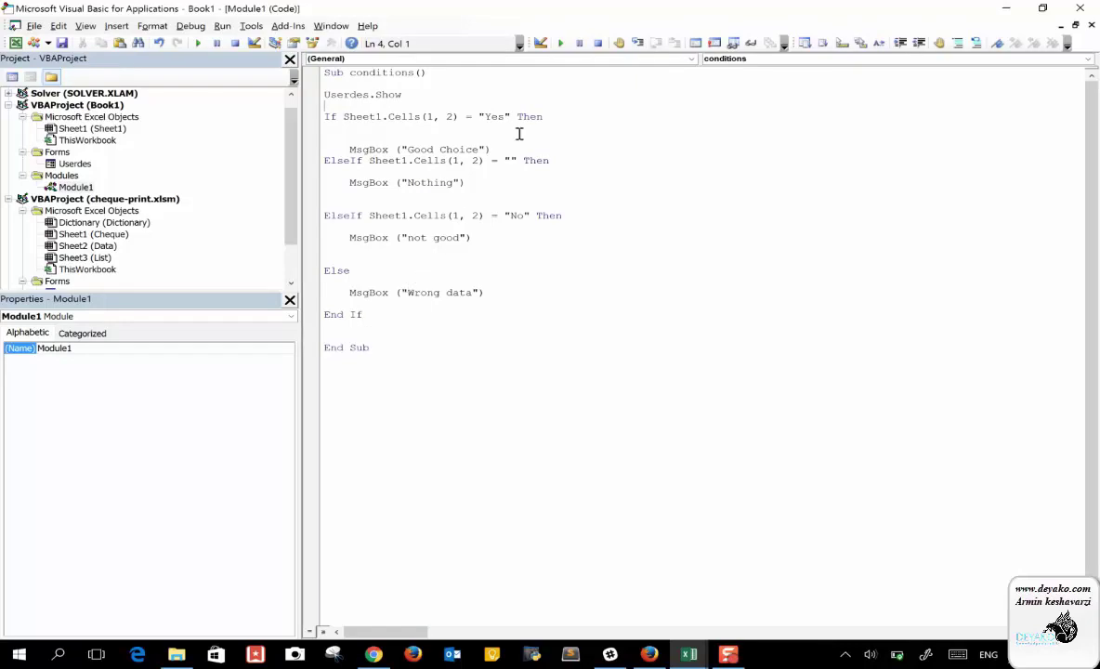
Step: Run conditions, answer Yes so B1 reads Yes, and dismiss the Good Choice message
click(560, 42)
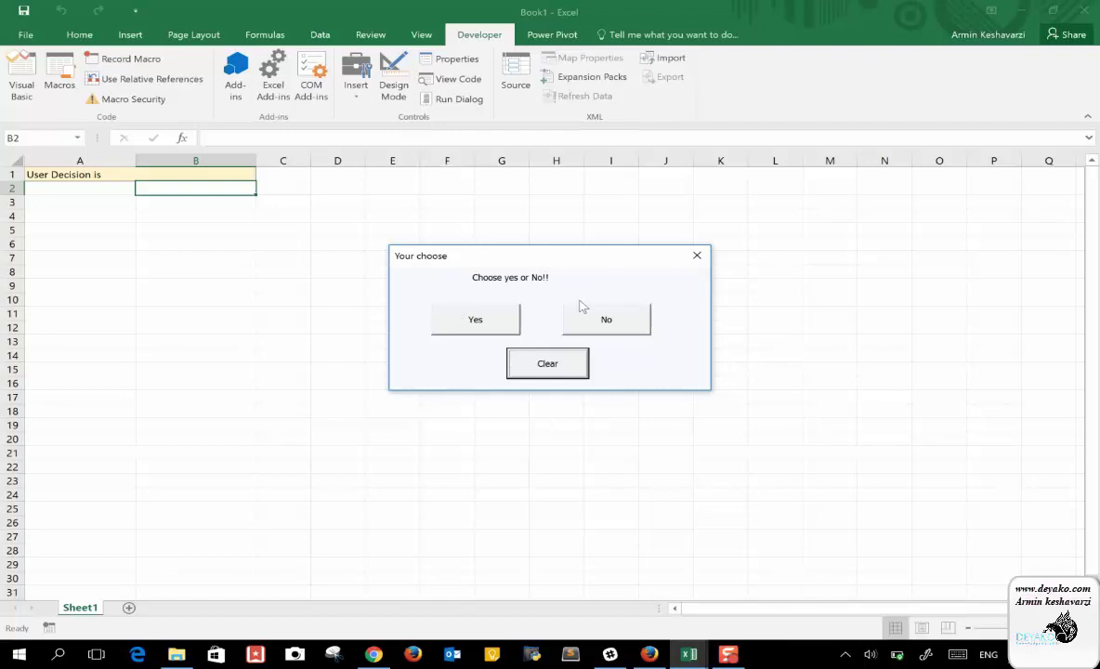
click(499, 320)
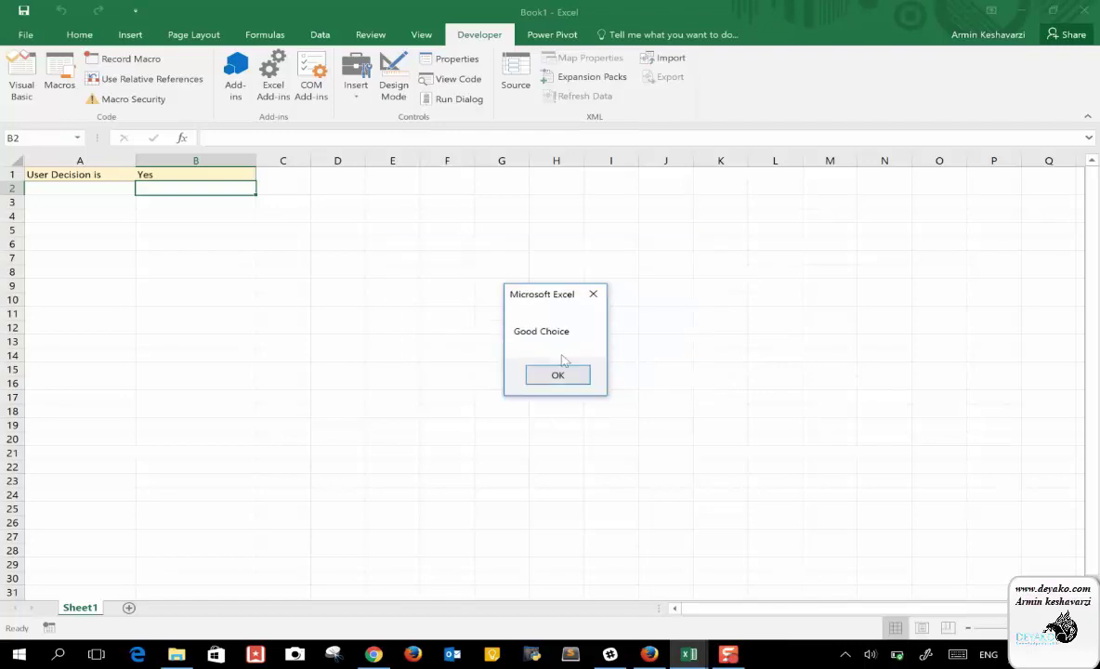
click(571, 379)
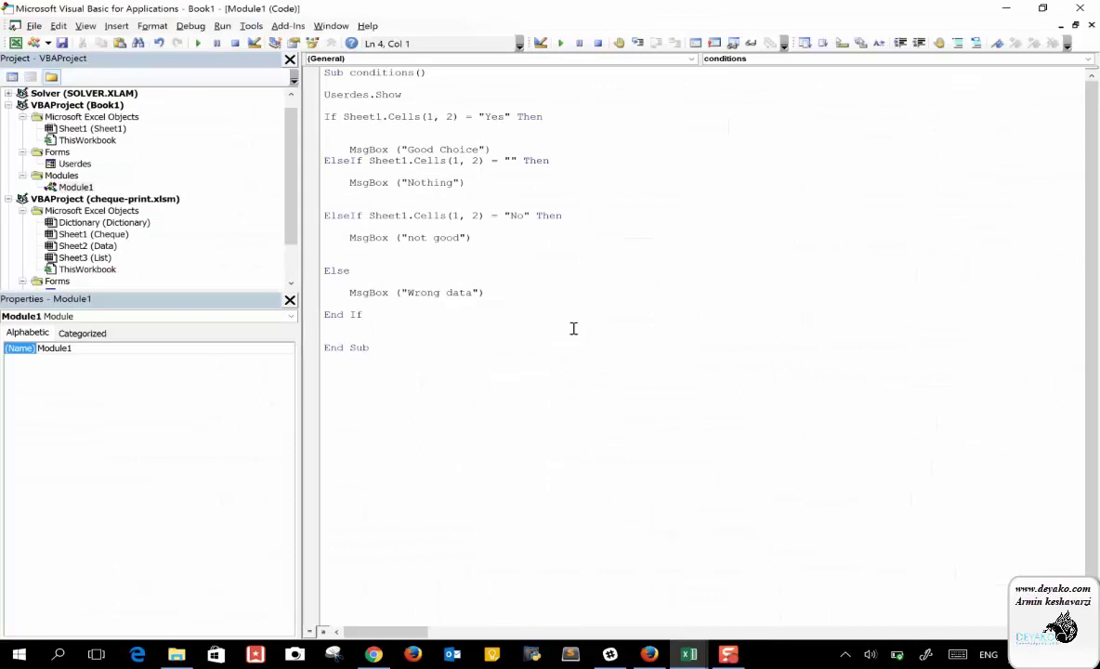
click(1005, 8)
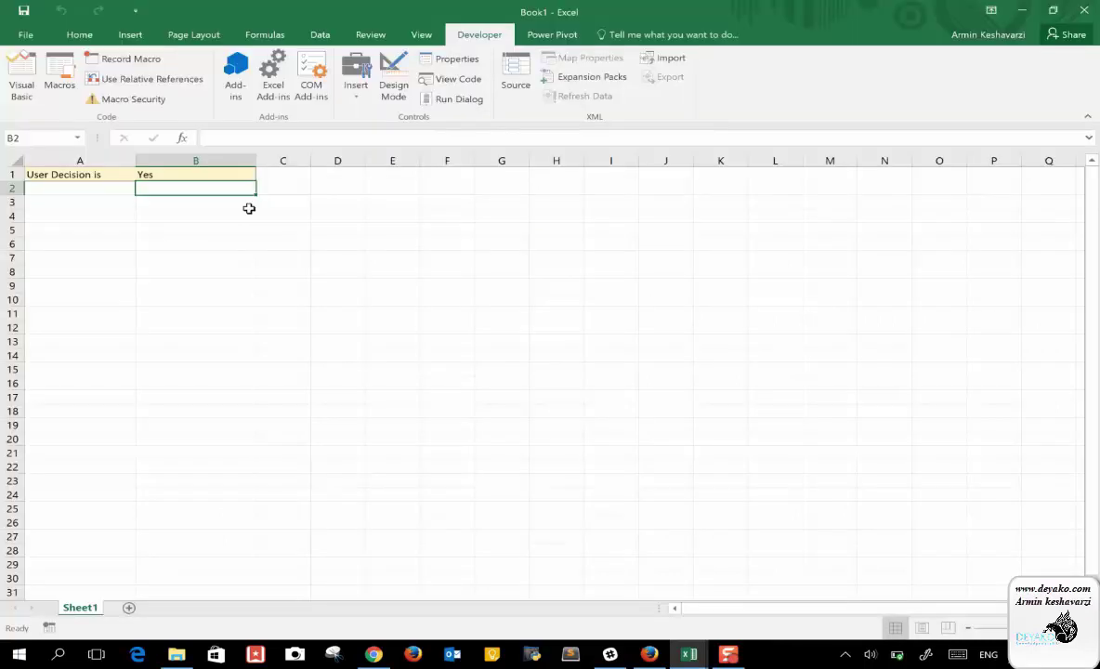
Step: Draw an oval under the User Decision row with orange fill and black outline
click(133, 39)
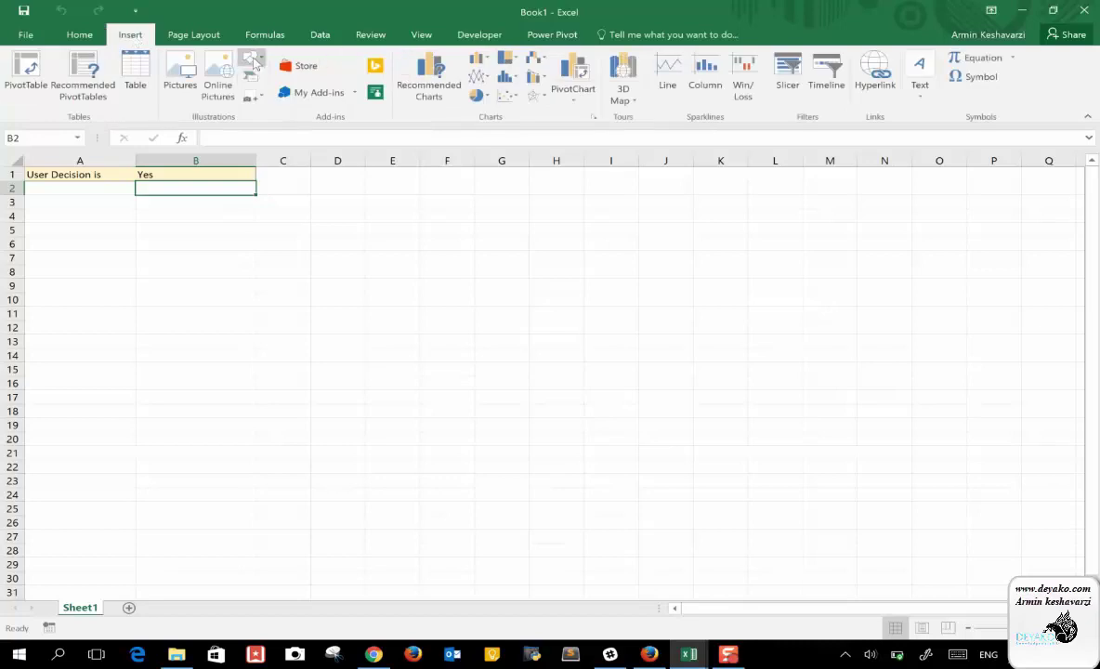
click(253, 63)
click(306, 93)
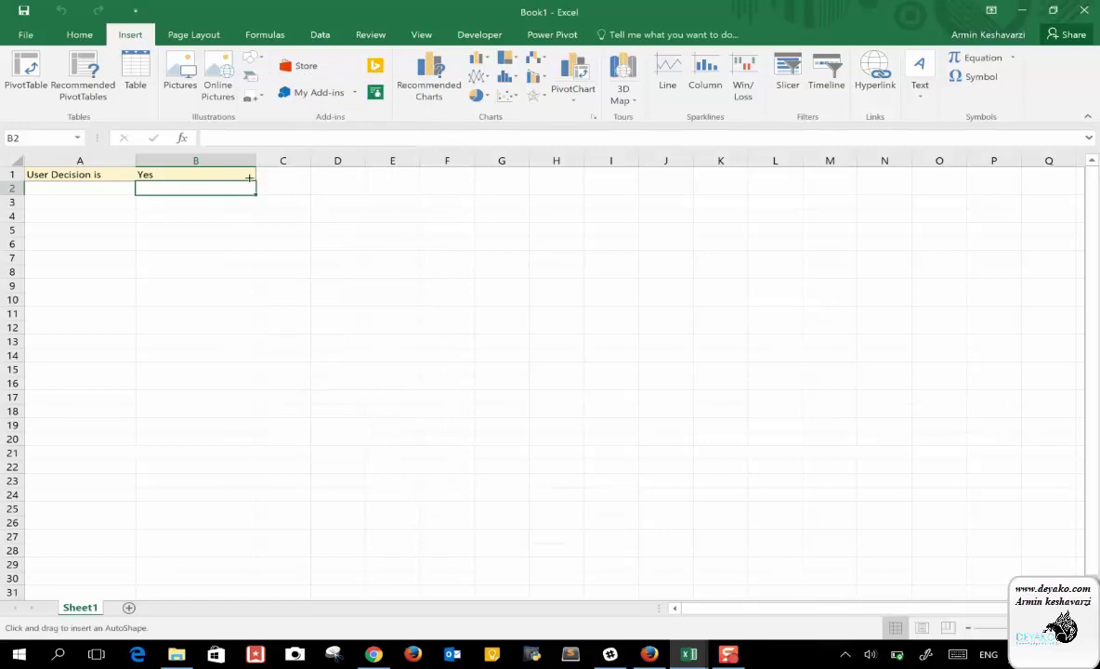
drag(167, 193, 106, 246)
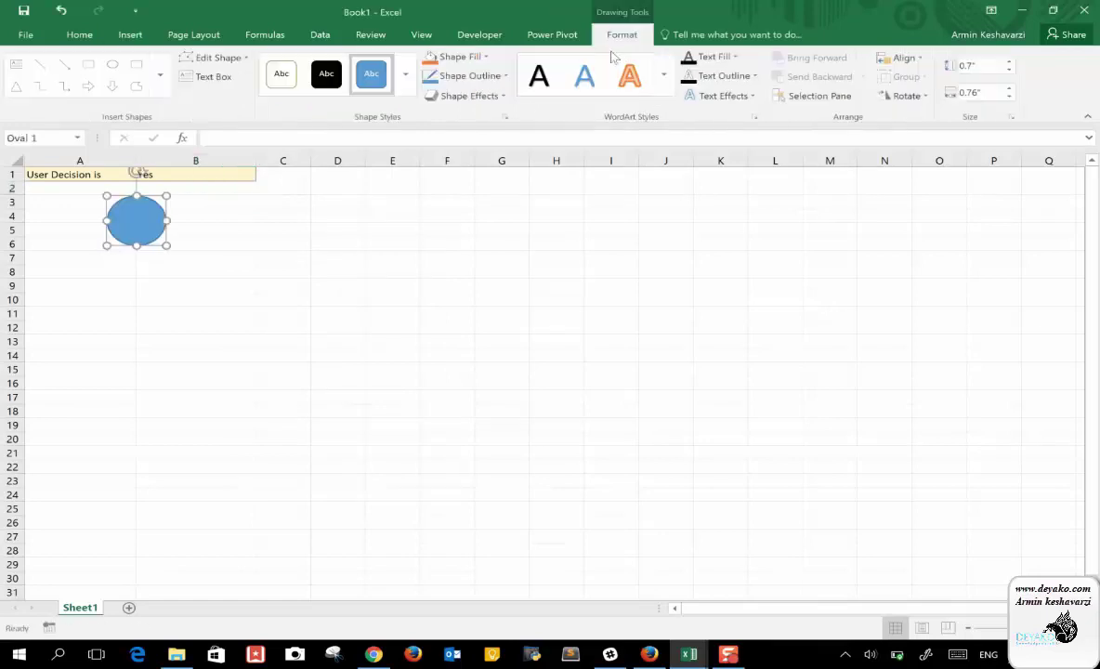
click(433, 55)
click(456, 76)
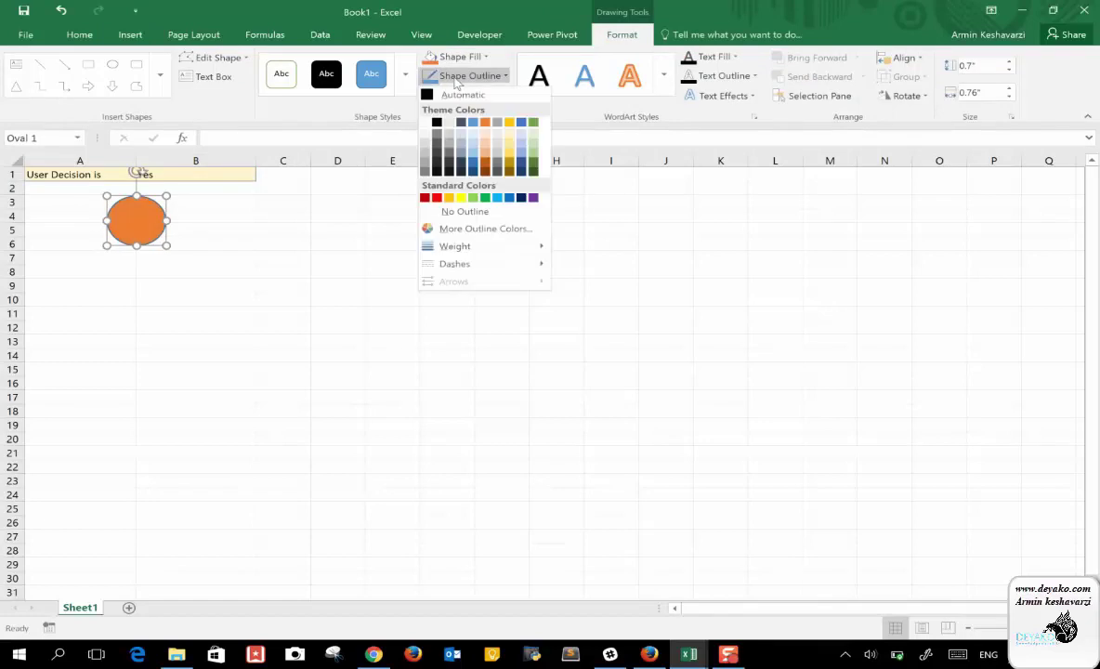
click(436, 122)
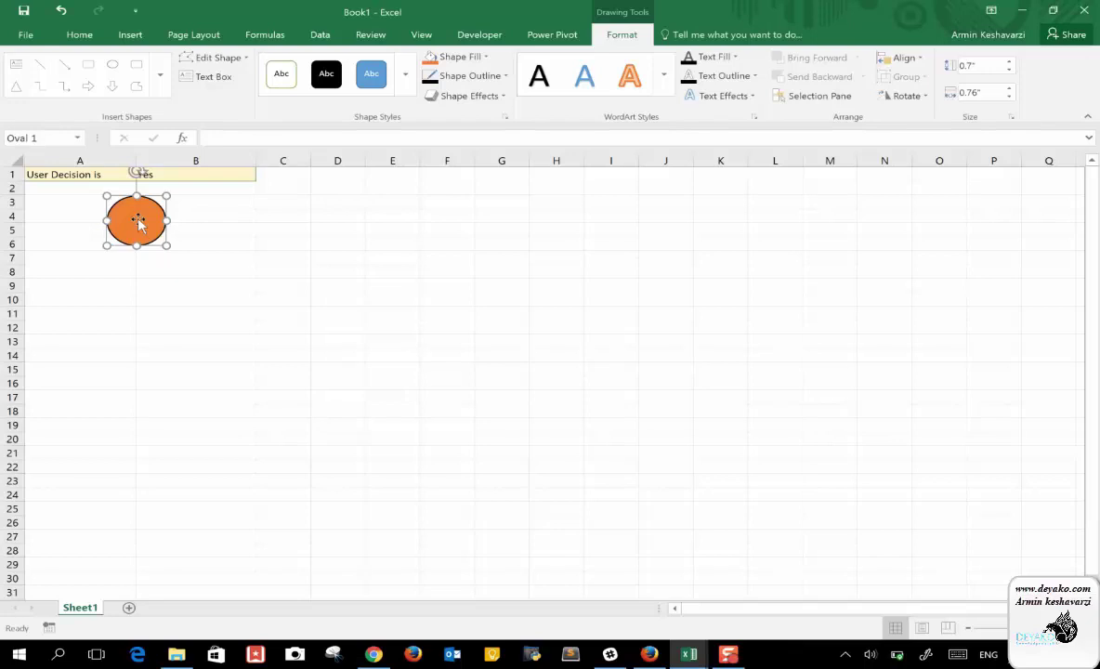
Step: Type the label Click inside the oval
text(Su)
key(BackSpace)
key(BackSpace)
key(BackSpace)
text(li)
click(275, 270)
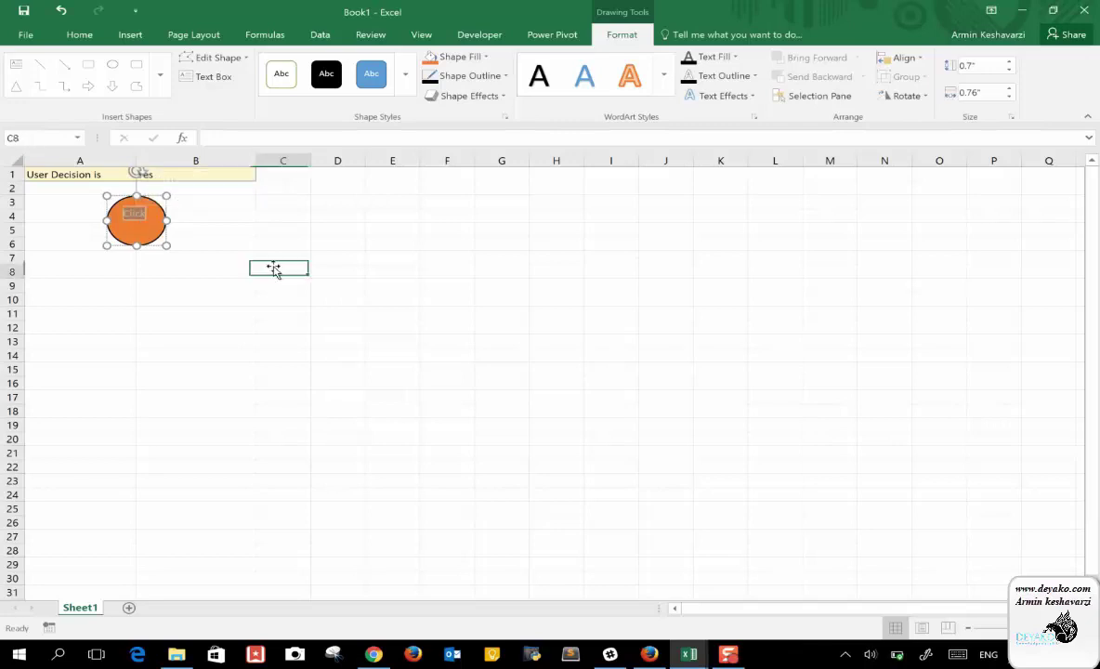
click(140, 239)
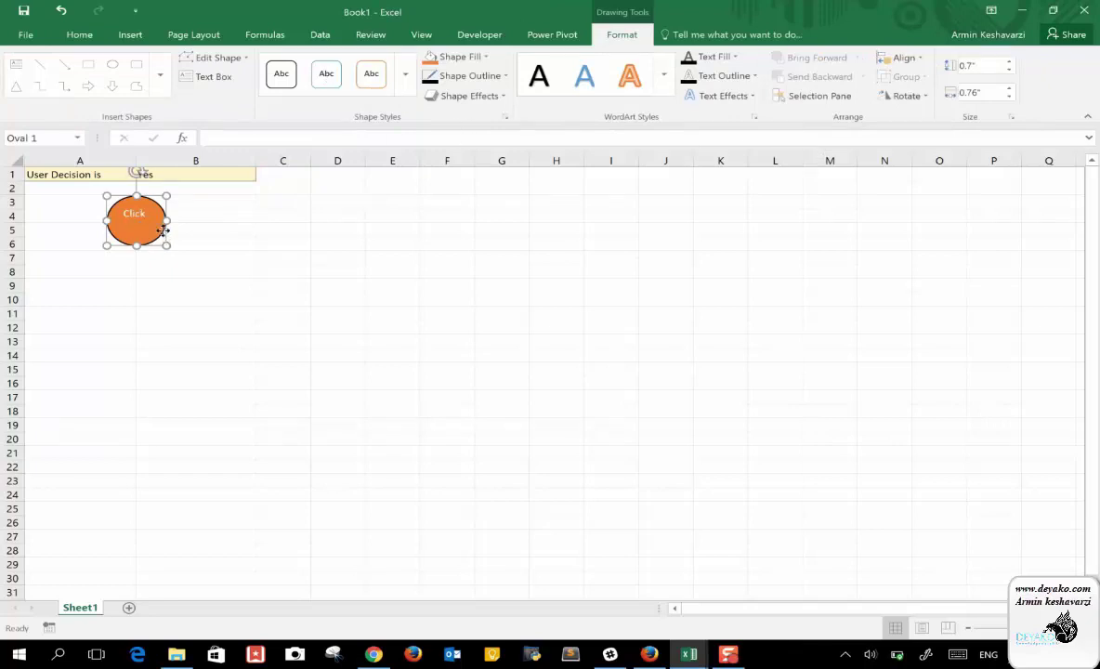
Step: Open the oval's Format Shape text box layout settings
right_click(163, 230)
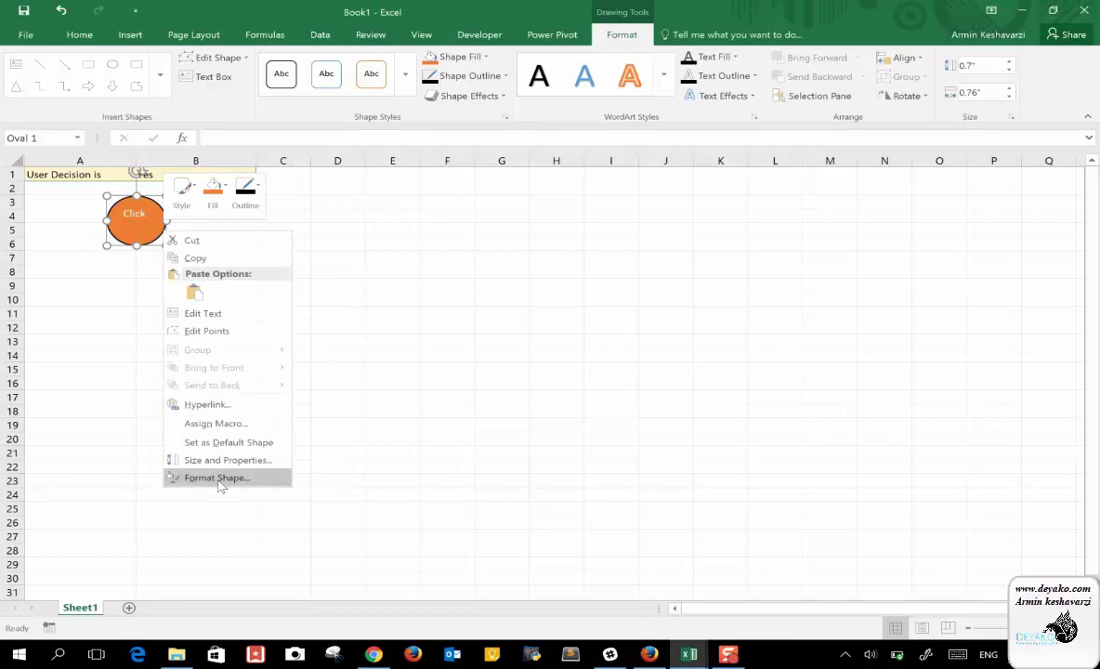
click(217, 477)
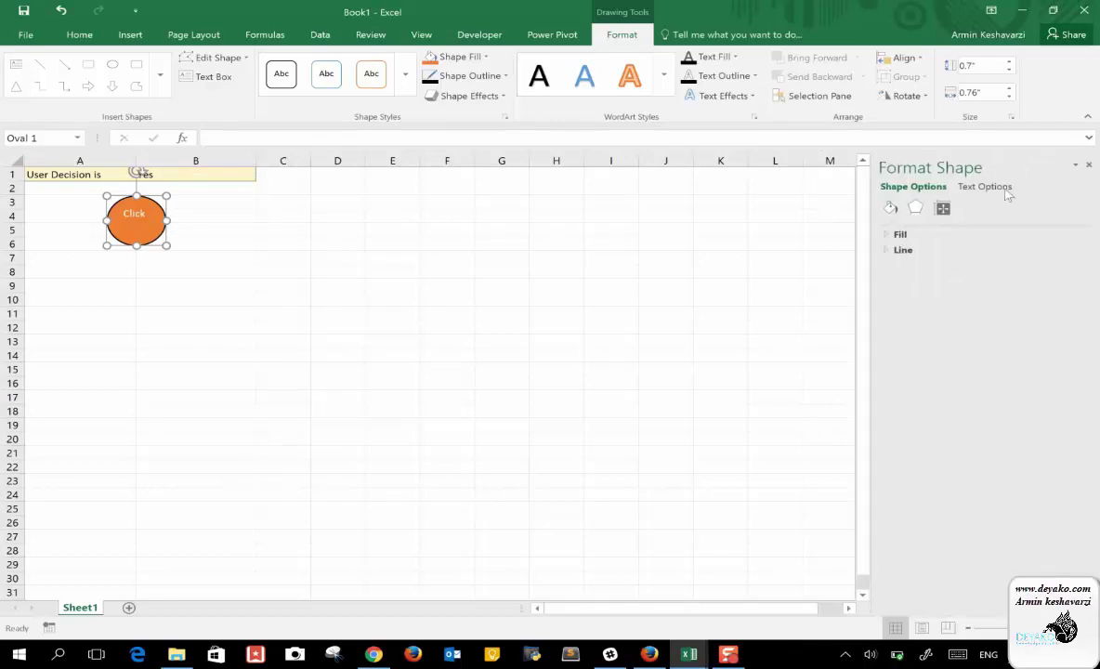
click(993, 188)
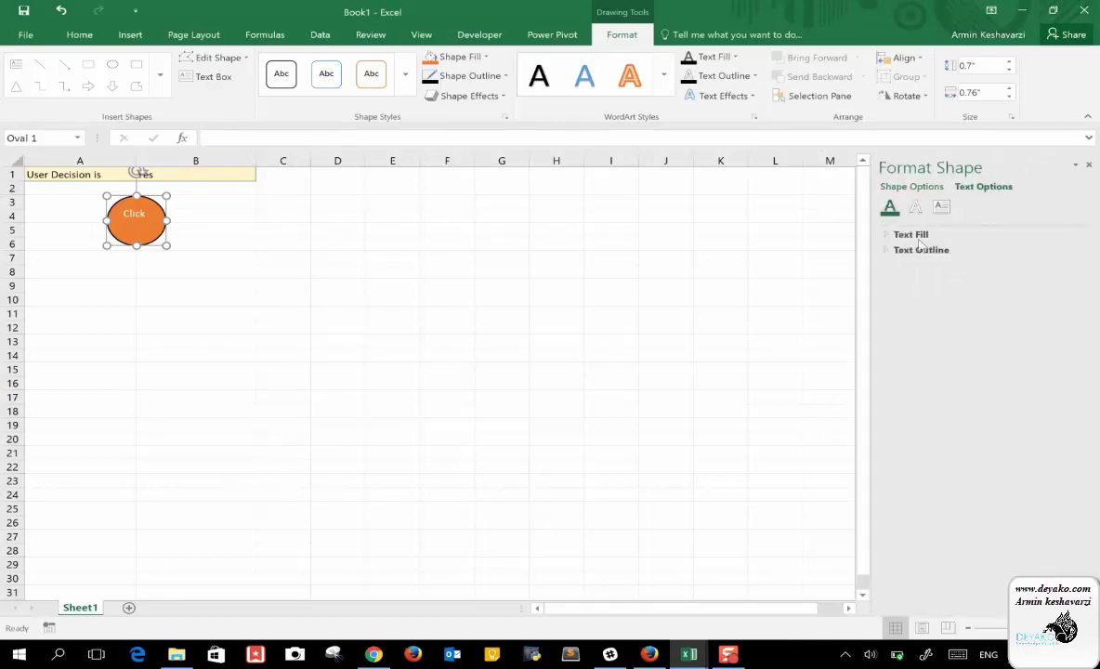
click(942, 207)
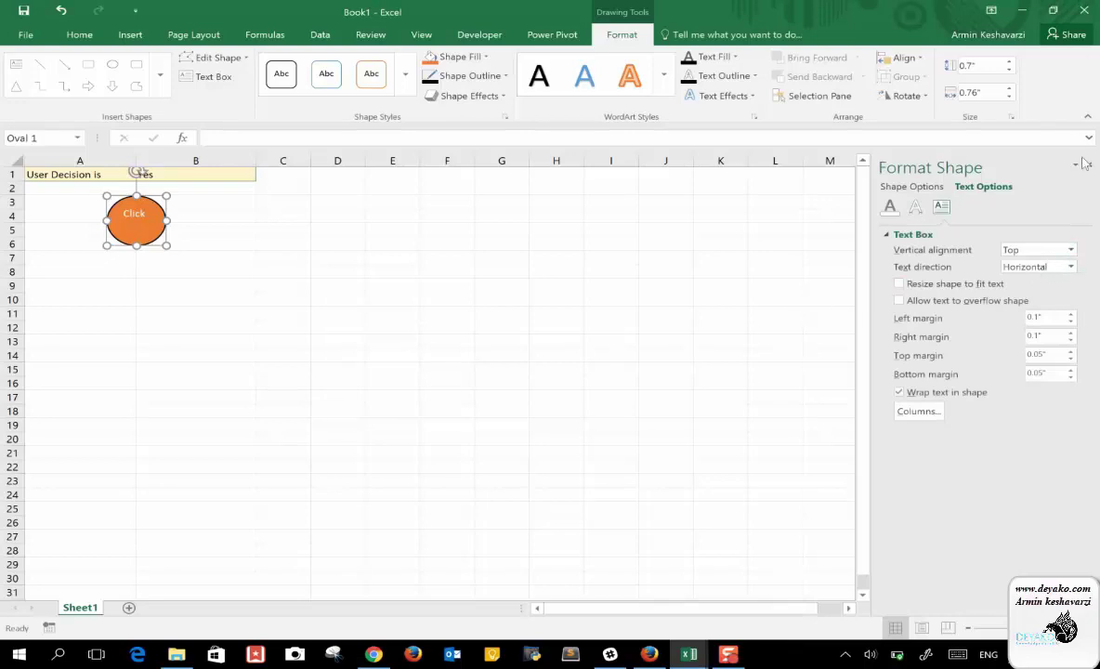
Step: Assign the conditions macro from This Workbook to the Click oval
right_click(150, 231)
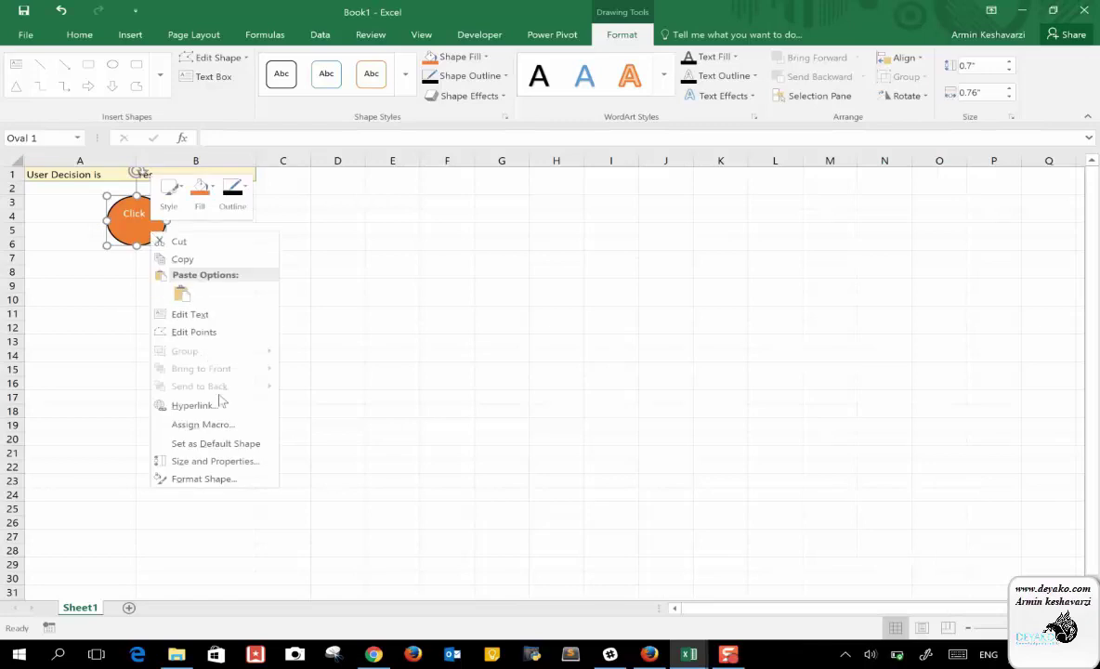
click(228, 423)
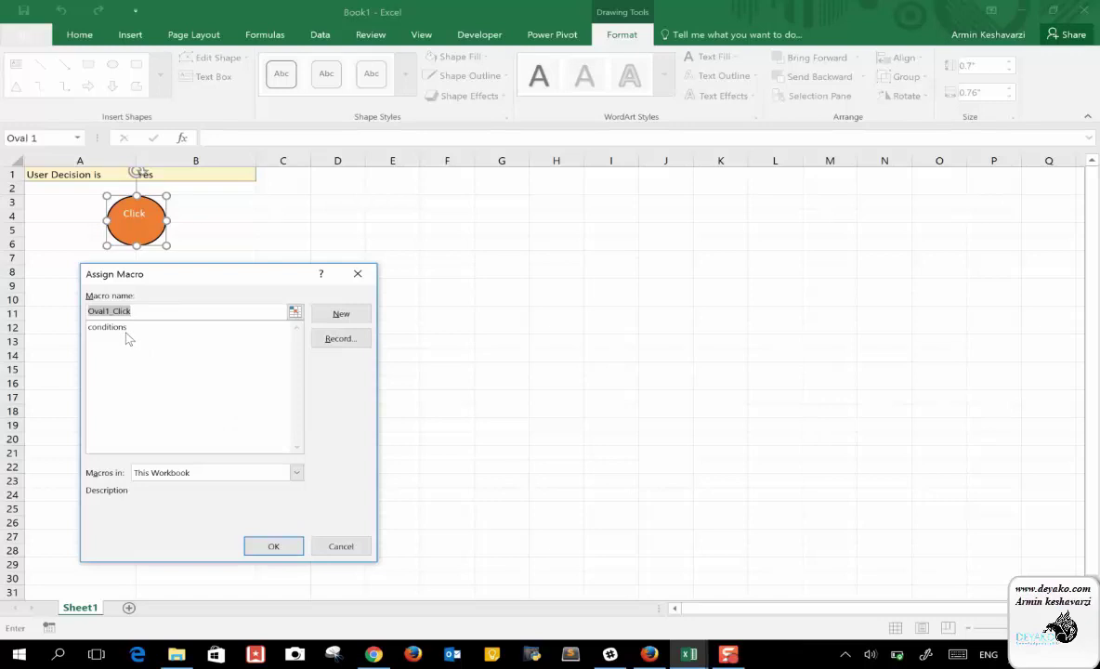
click(298, 473)
click(264, 485)
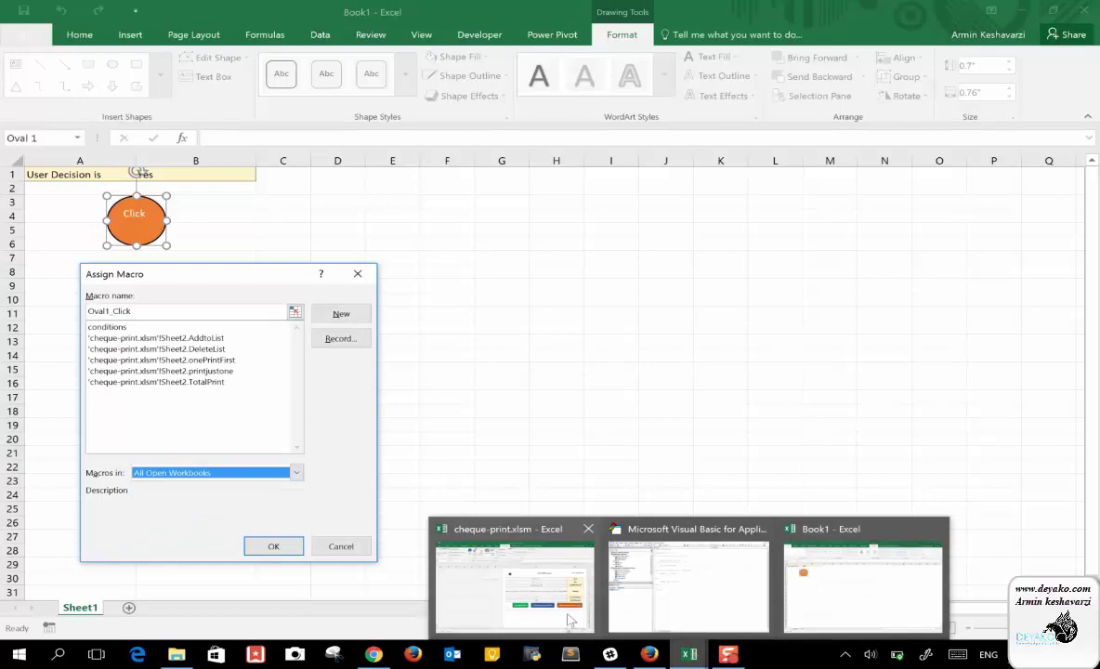
click(297, 473)
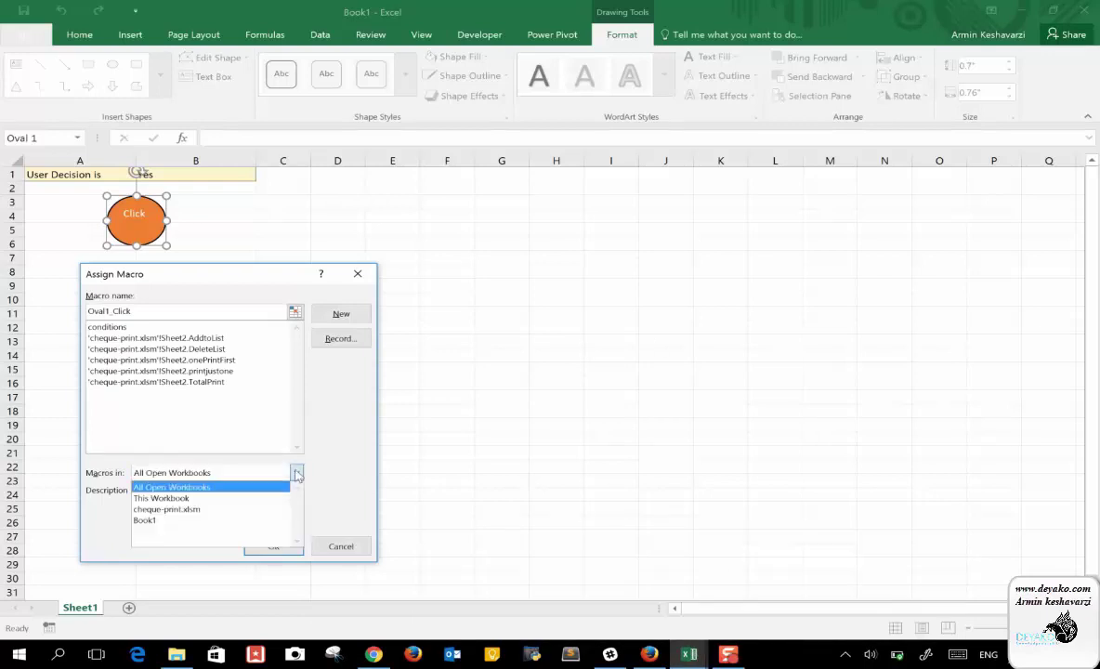
click(213, 498)
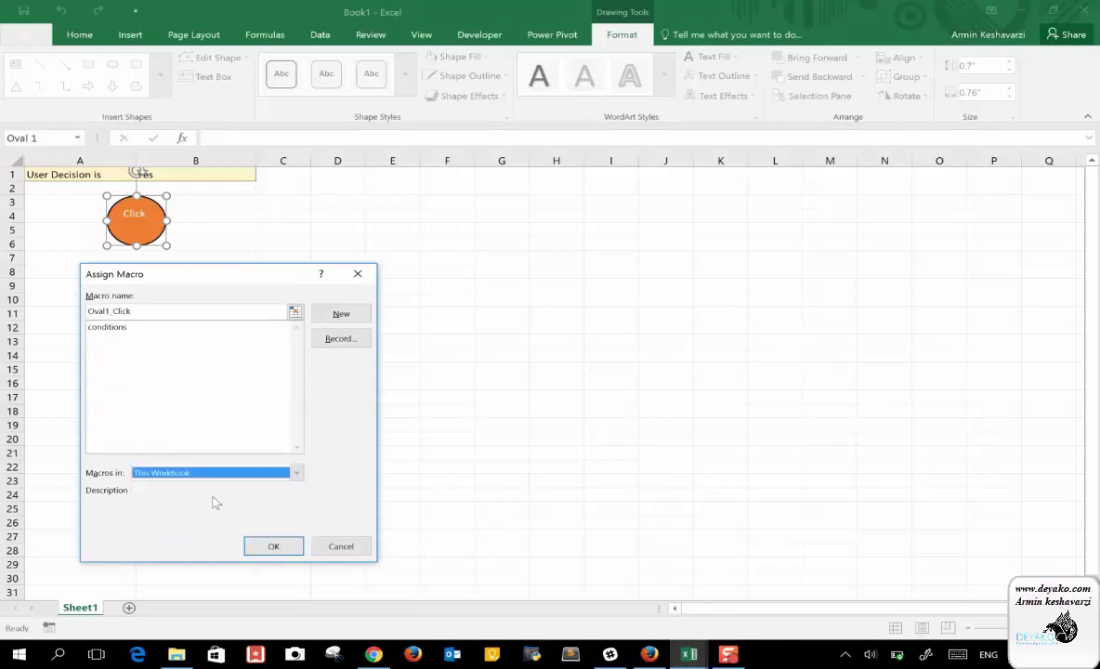
click(111, 329)
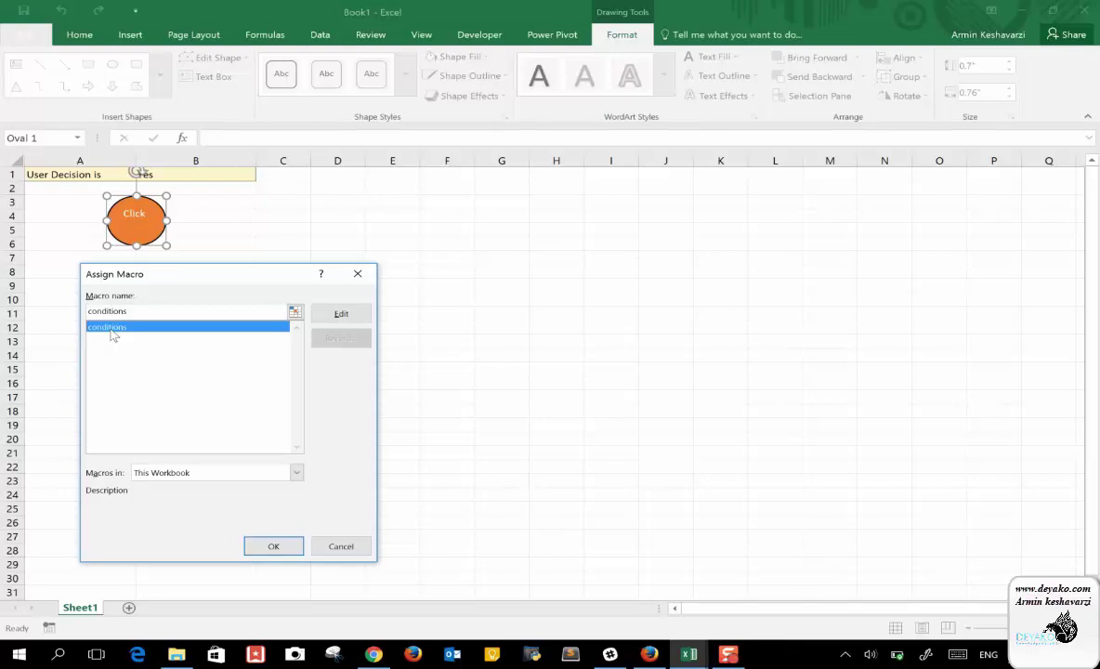
click(271, 548)
click(234, 241)
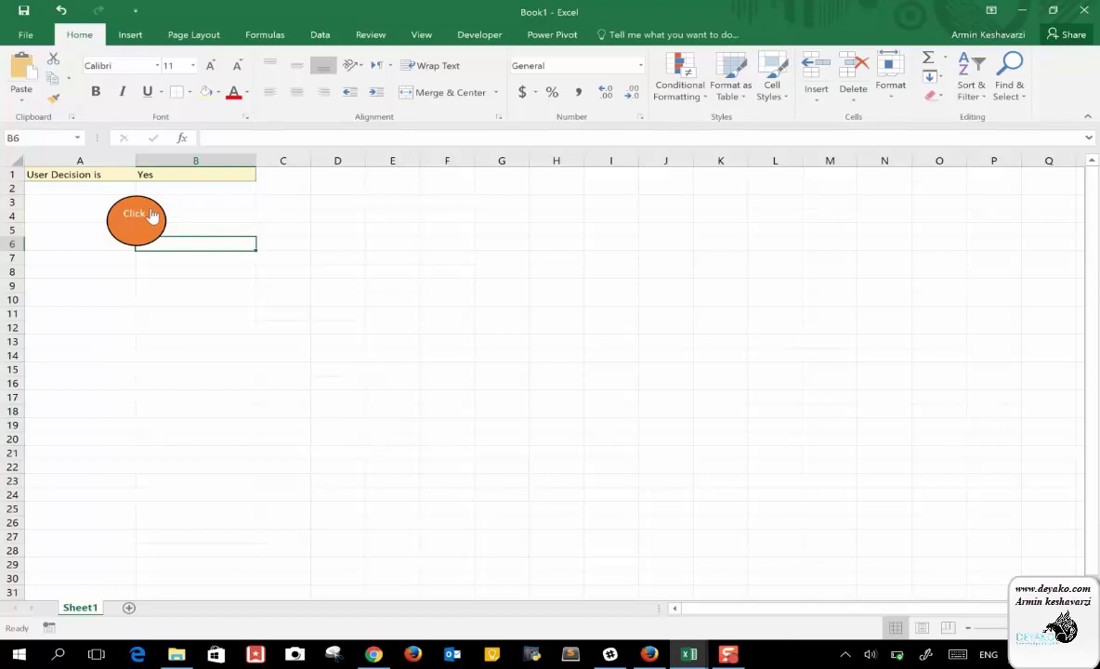
Step: Test the Click oval with Clear (Nothing message) and No (not good message)
click(152, 216)
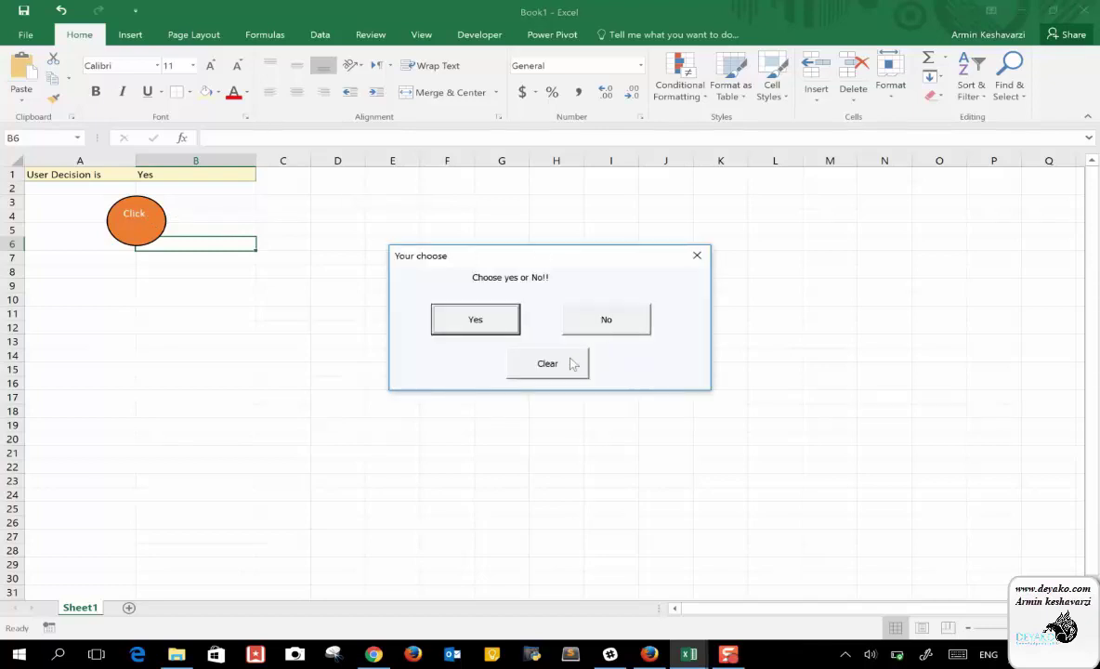
click(572, 364)
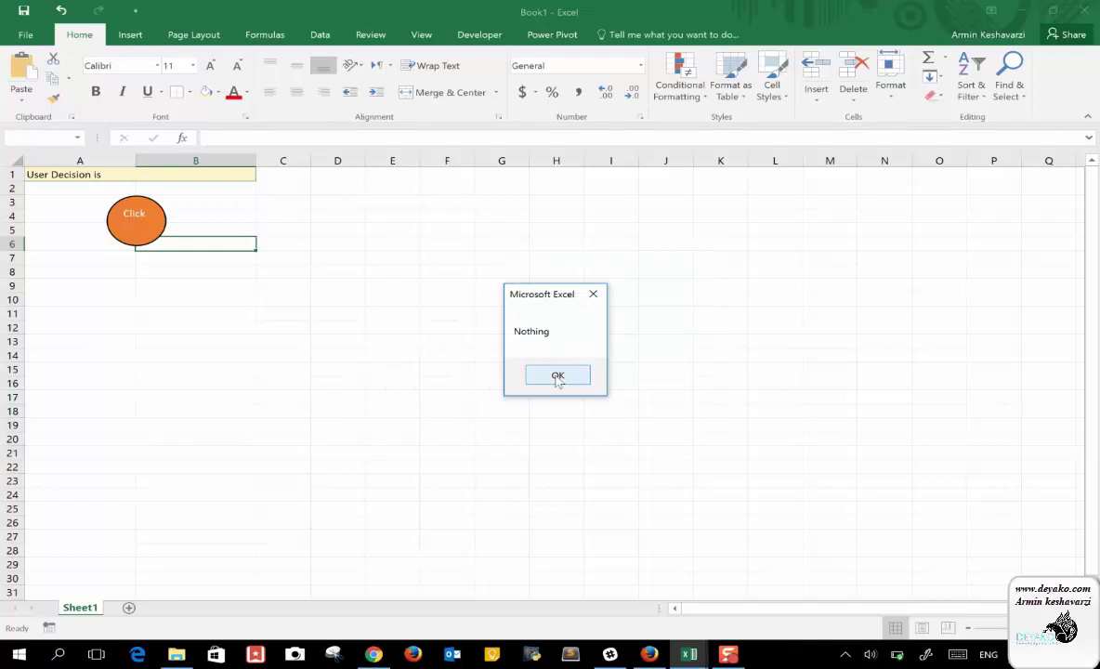
click(558, 377)
click(154, 218)
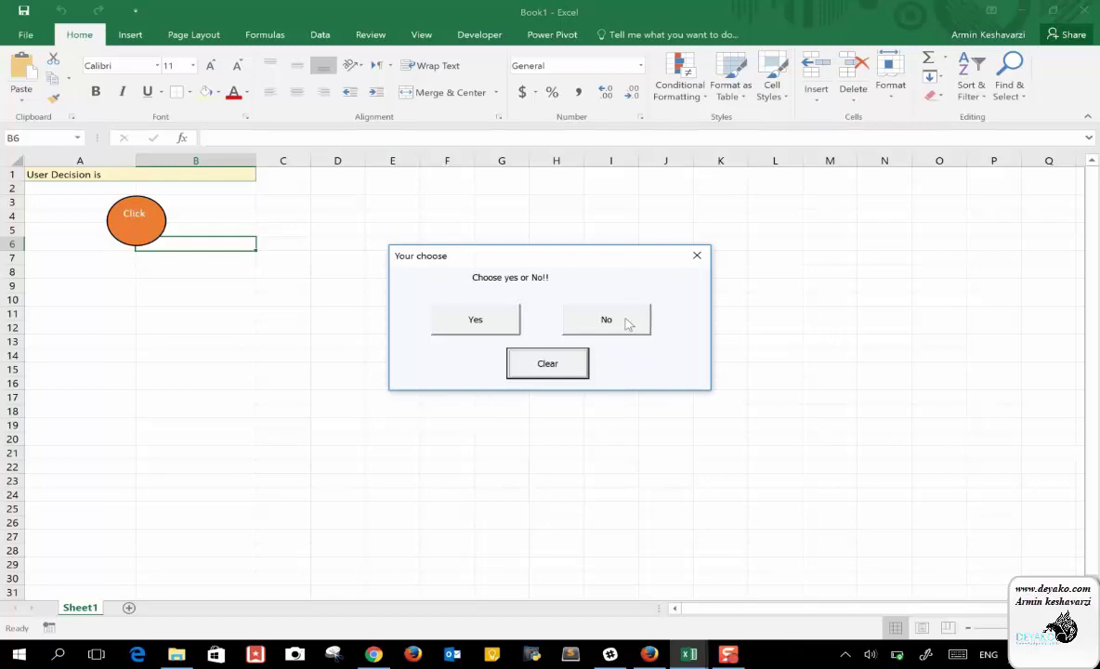
click(628, 318)
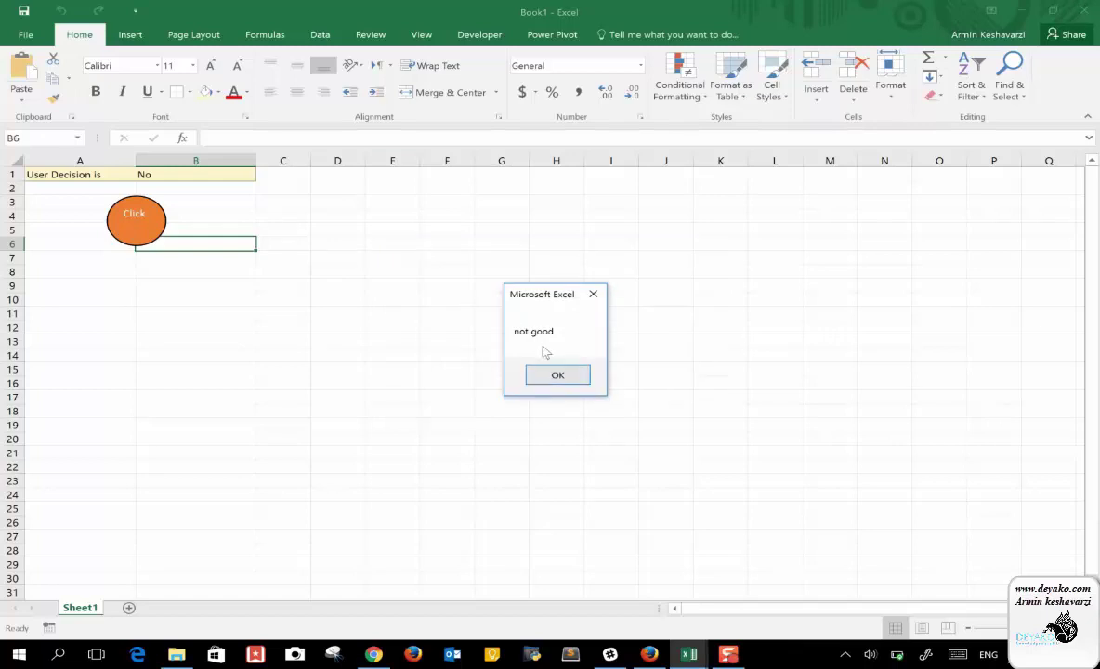
click(556, 373)
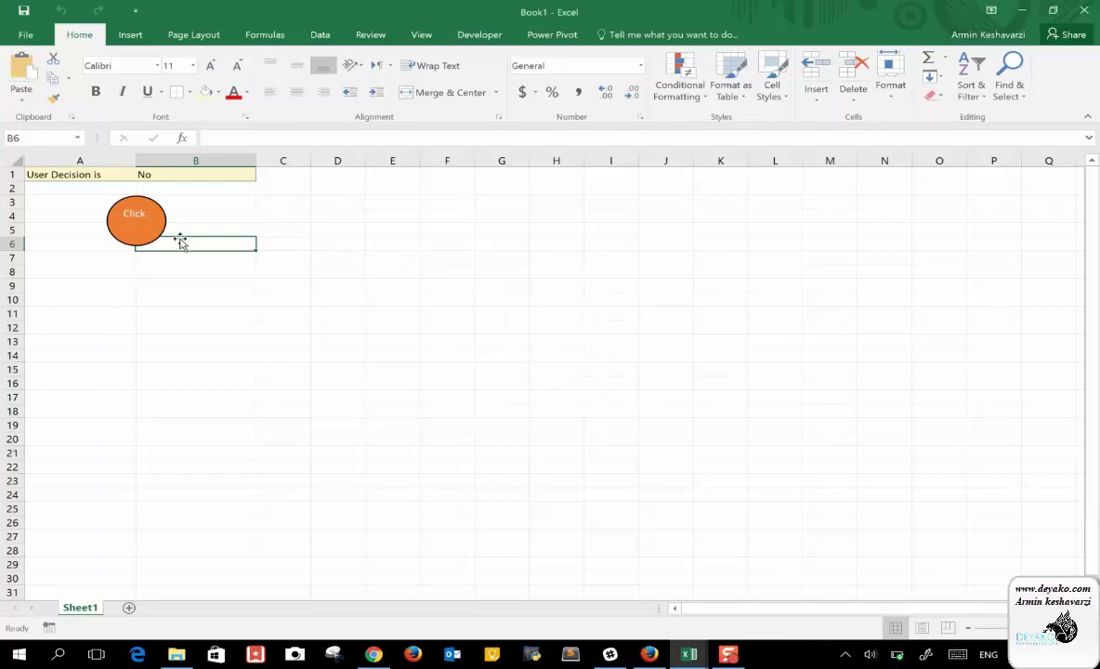
Step: Test Yes (Good Choice), then Clear again so B1 ends up empty
click(148, 215)
click(484, 321)
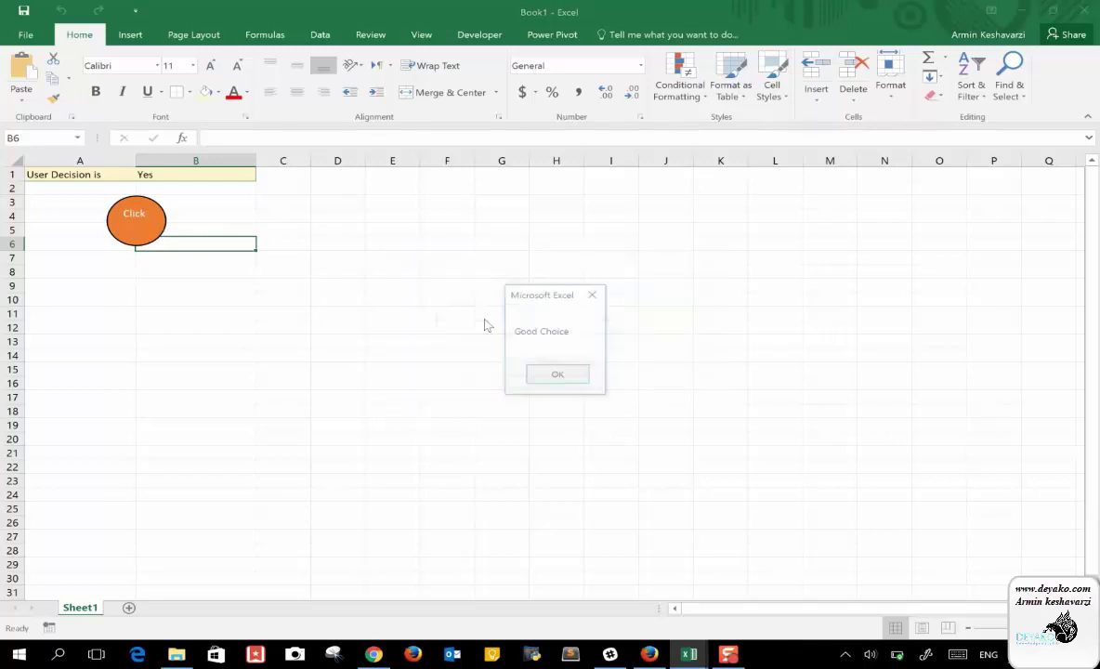
click(557, 374)
click(142, 226)
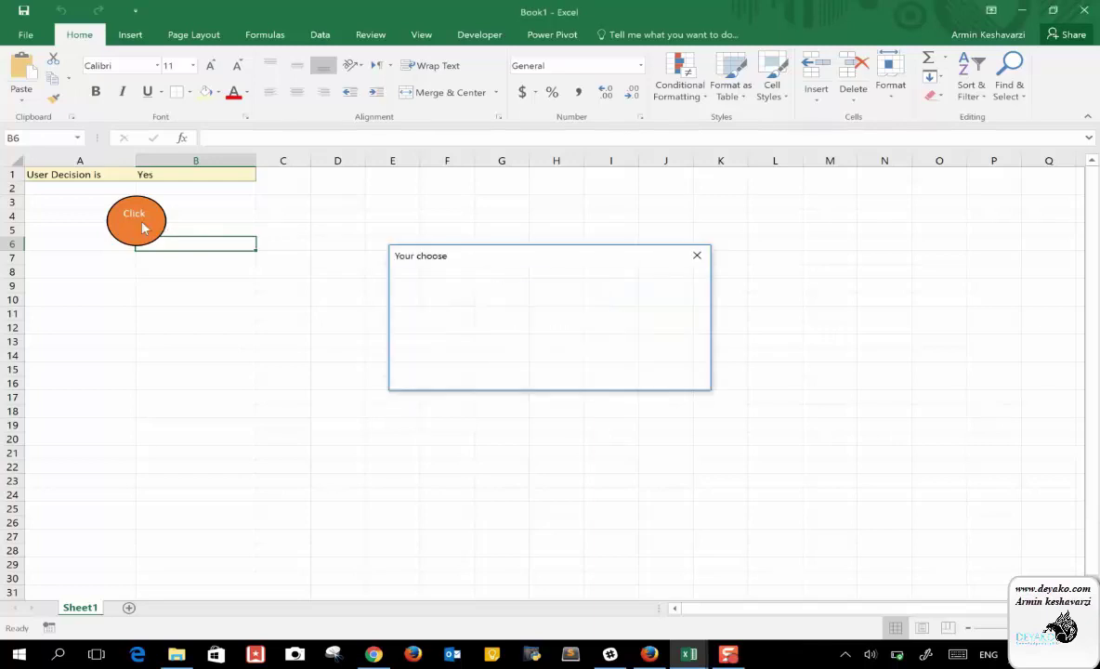
click(526, 368)
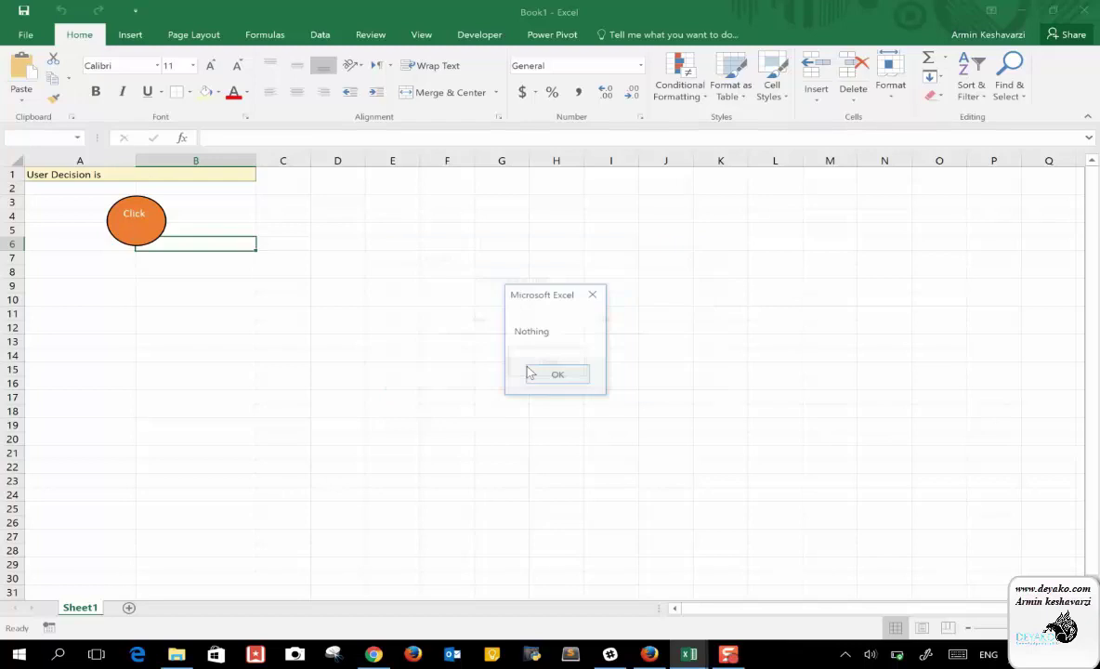
click(560, 374)
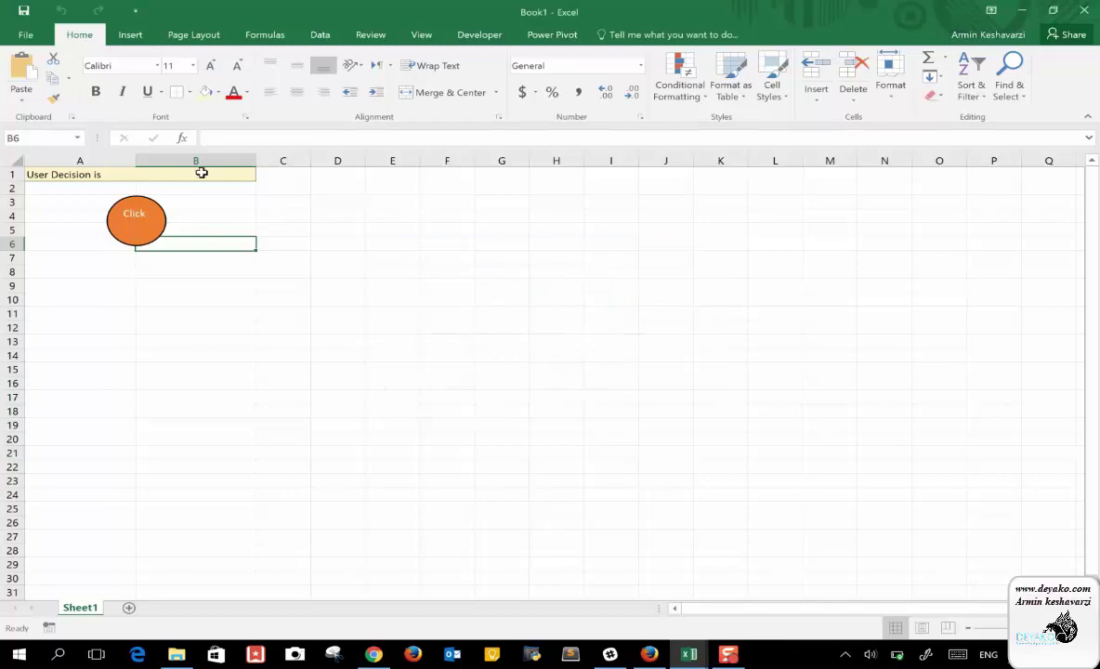
Step: Enter qqq in B1, run the Click oval, close the form, and dismiss Wrong data
click(159, 178)
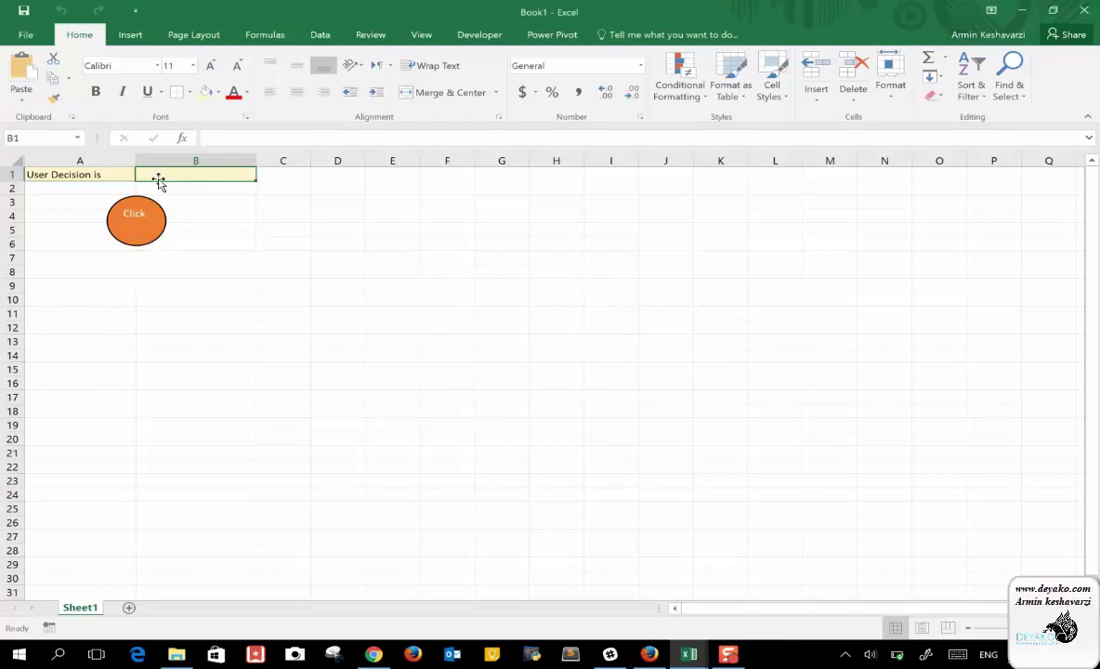
text(qqq)
key(Return)
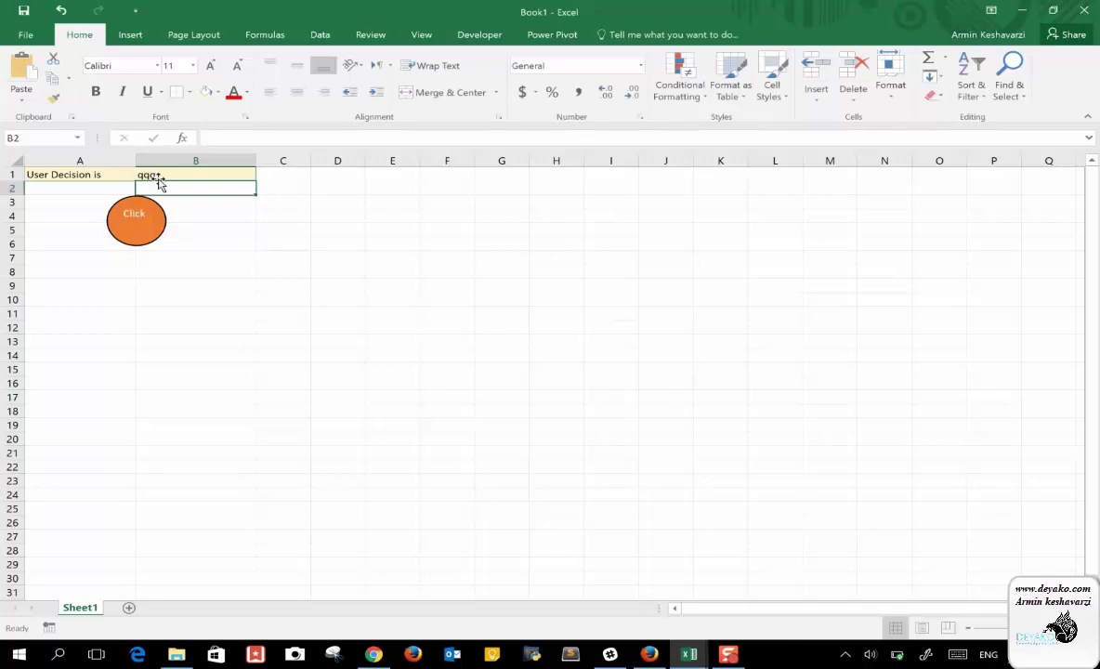
click(132, 225)
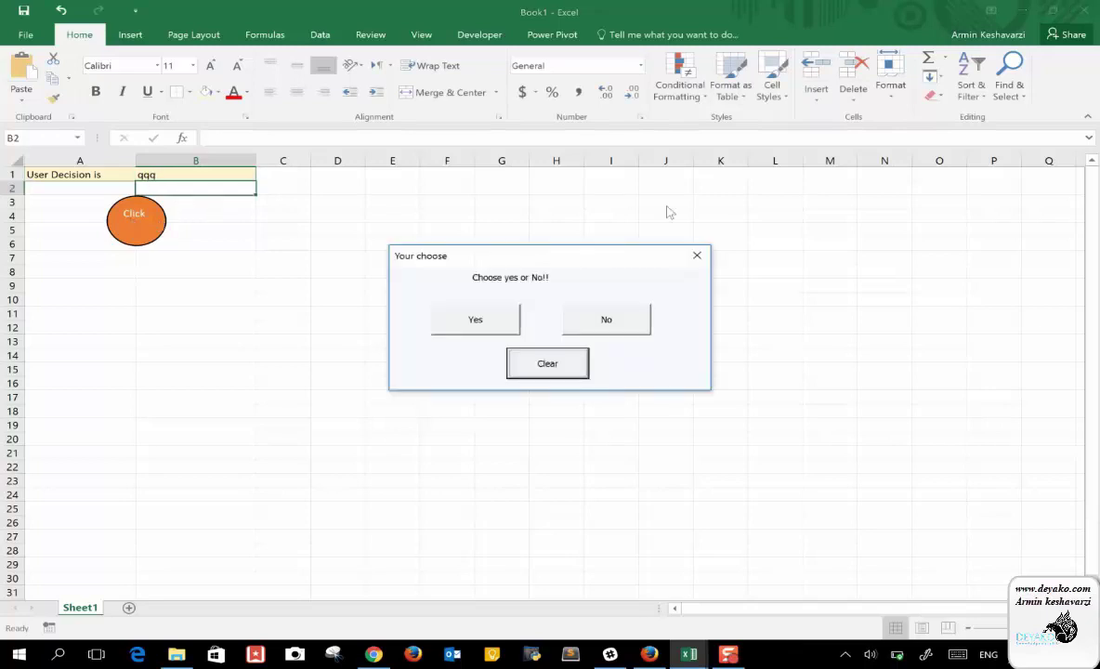
click(700, 258)
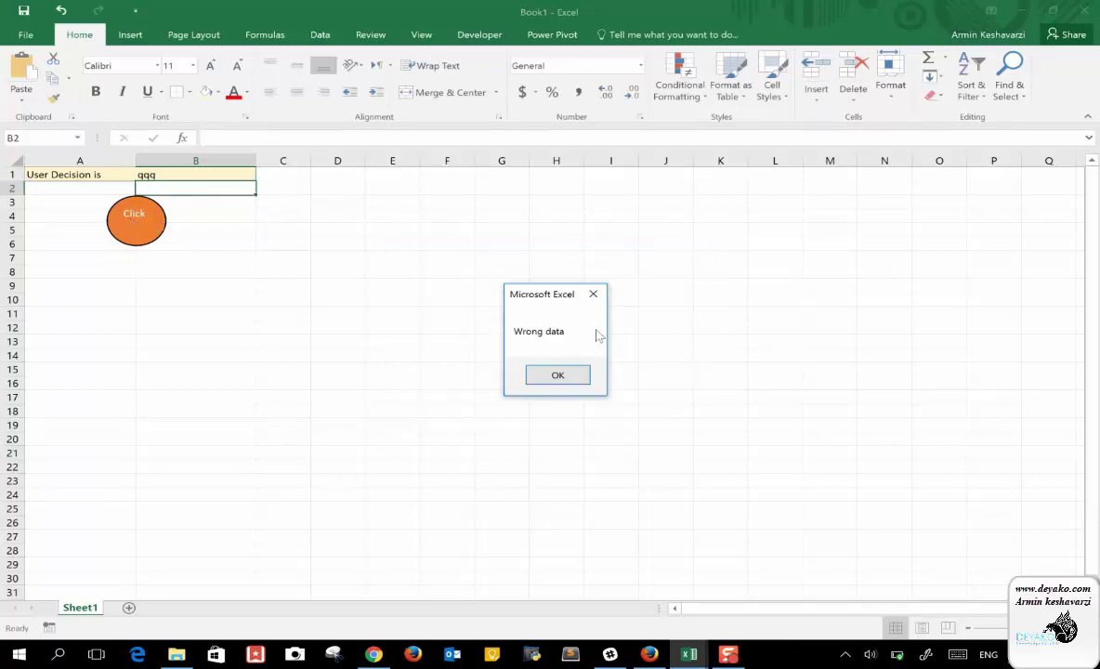
click(571, 378)
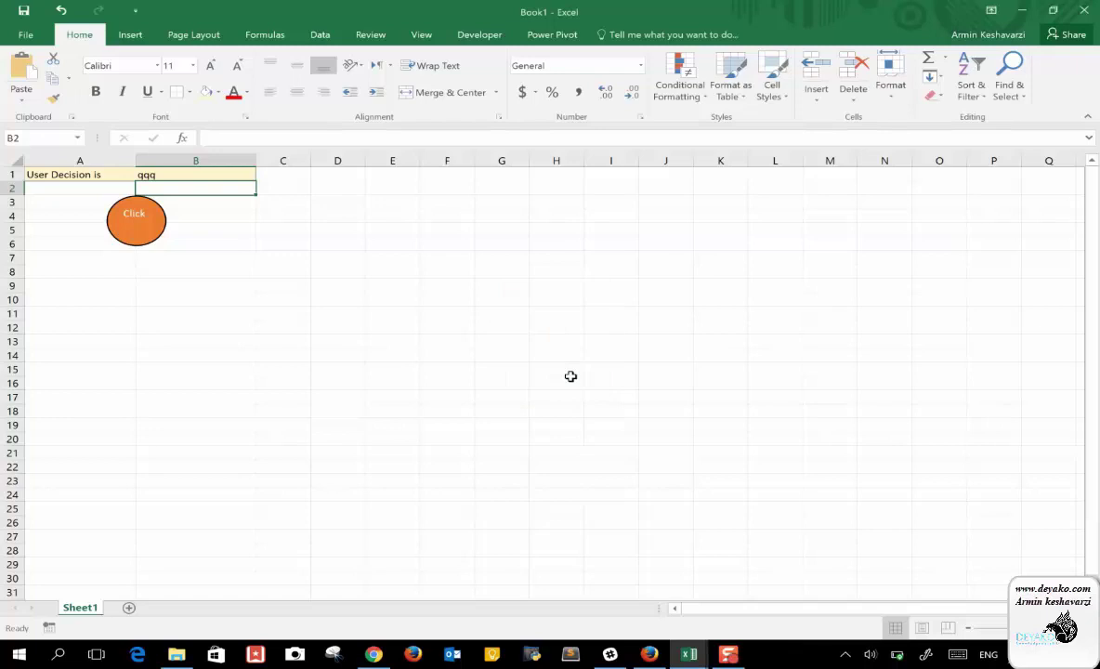
Step: Check B1, then switch windows until the VBA editor shows the Userdes form
click(178, 174)
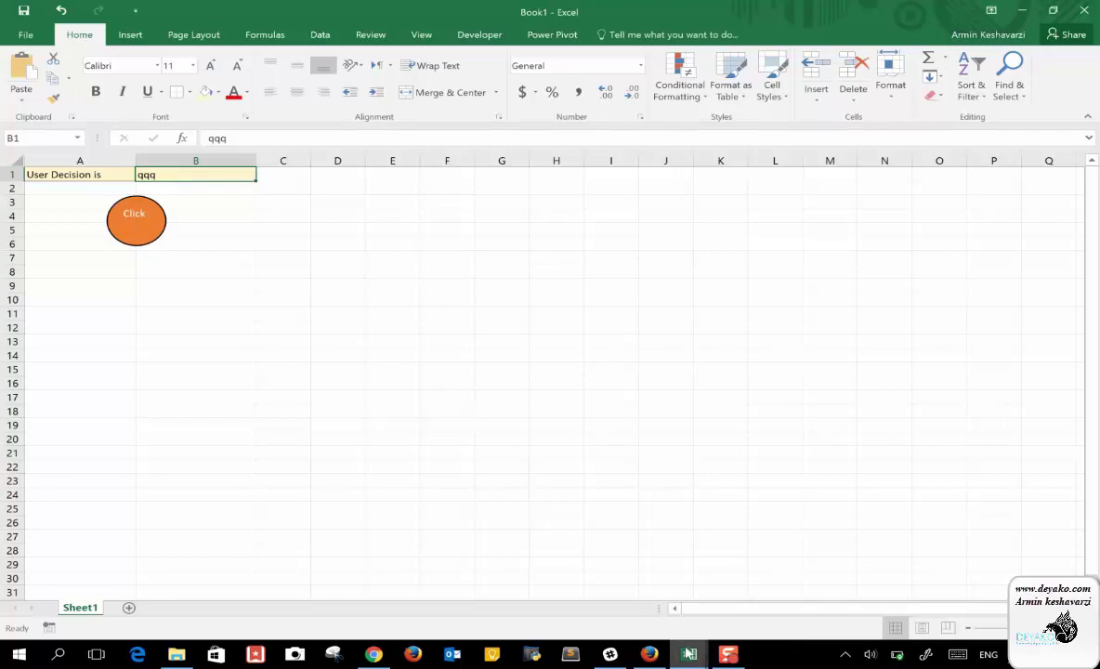
mouse_move(689, 654)
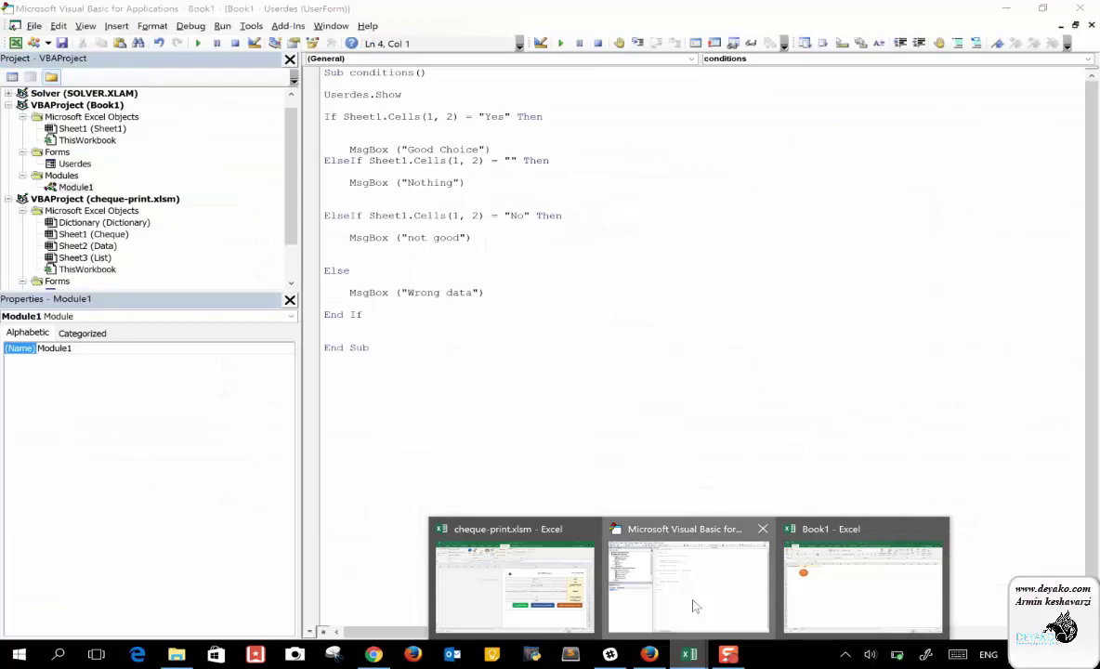
click(692, 606)
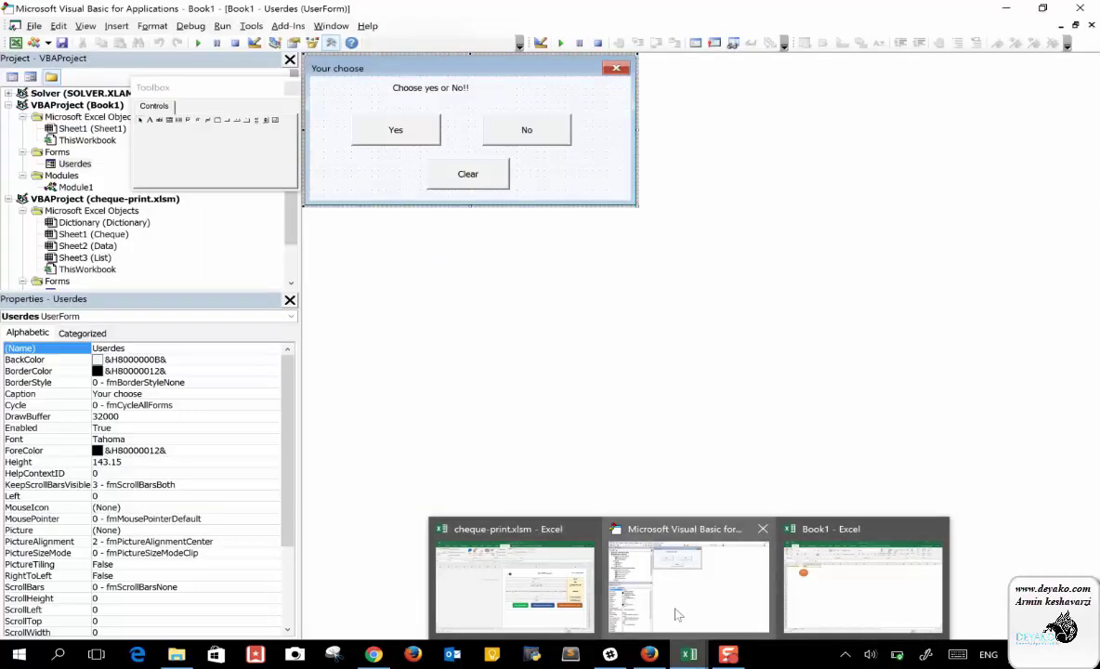
click(621, 571)
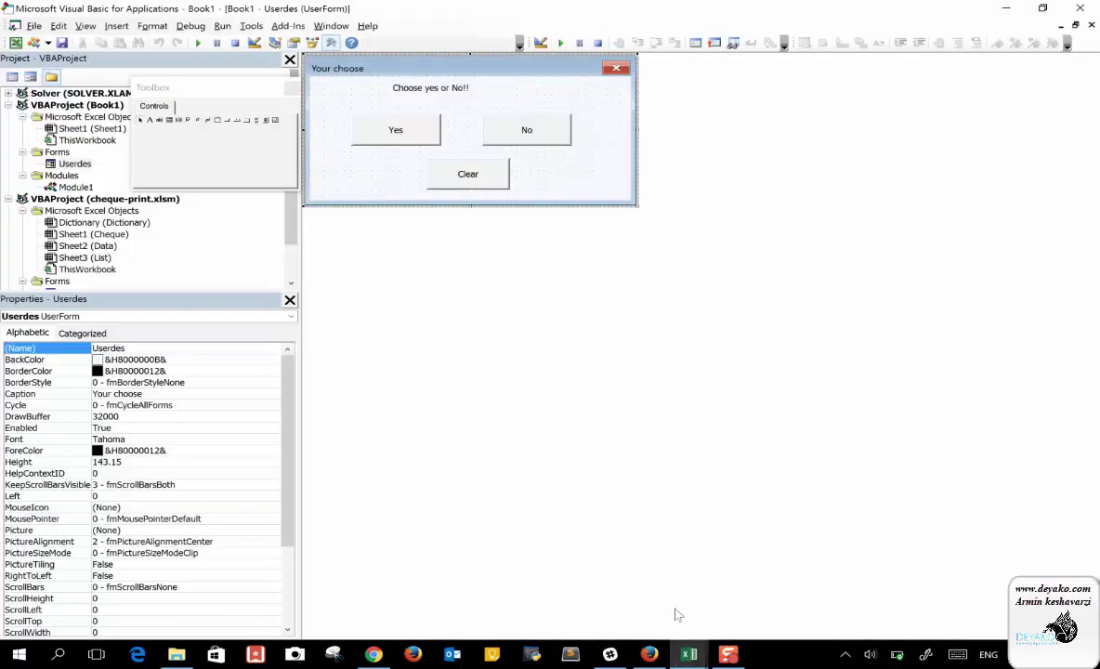
click(689, 654)
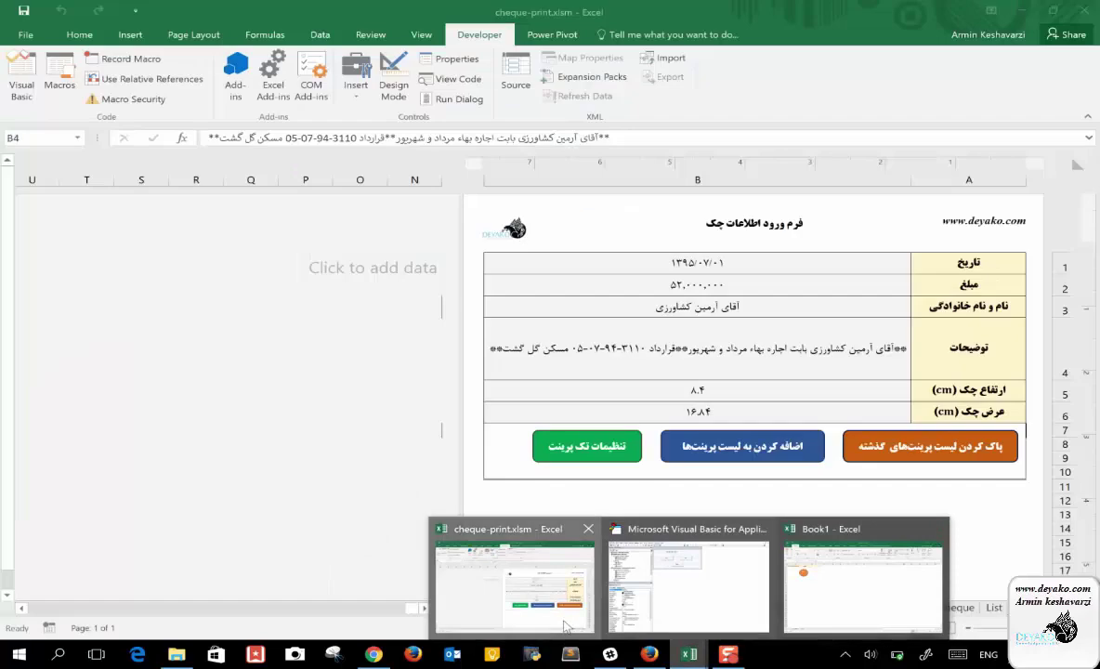
click(567, 629)
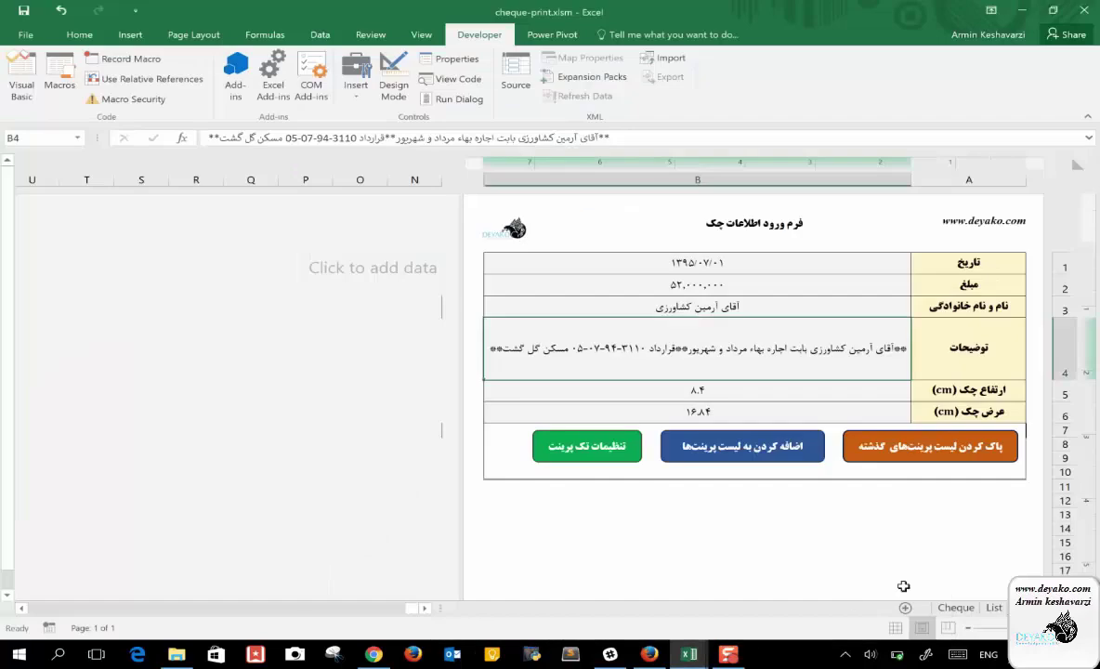
click(688, 656)
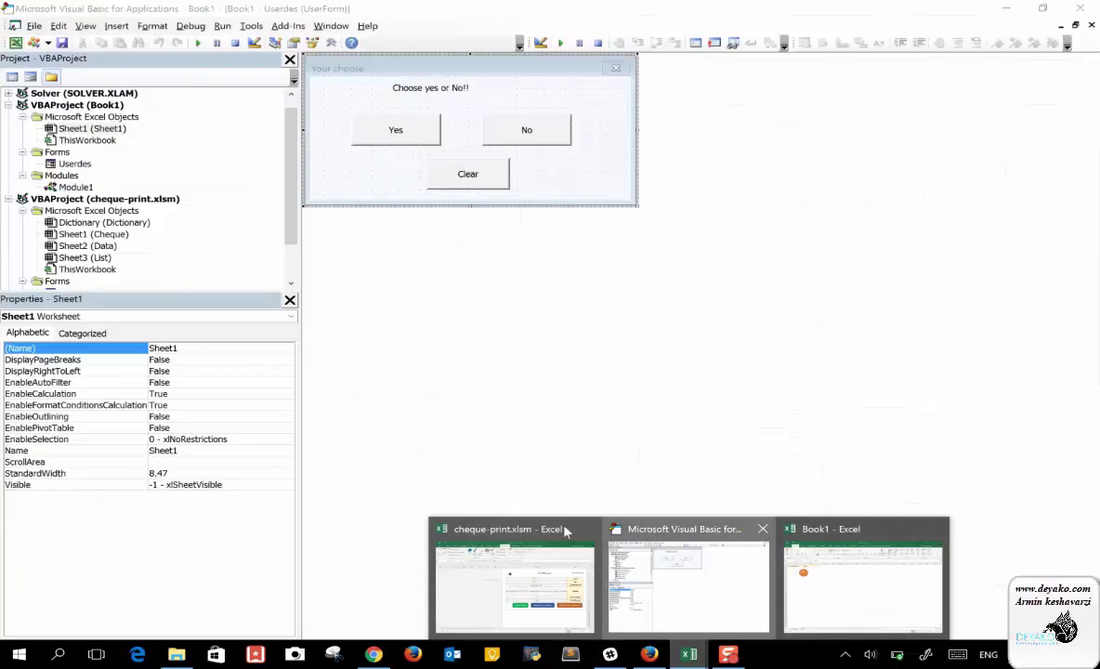
click(651, 576)
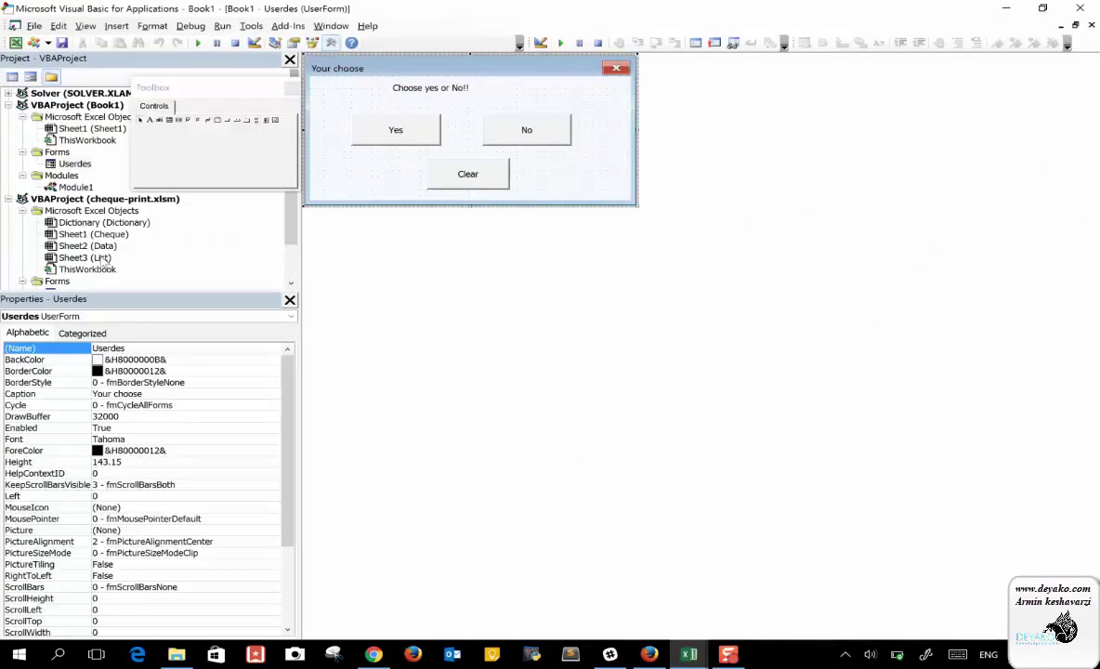
Step: Open the cheque-print Data sheet code and scroll through it
double_click(86, 247)
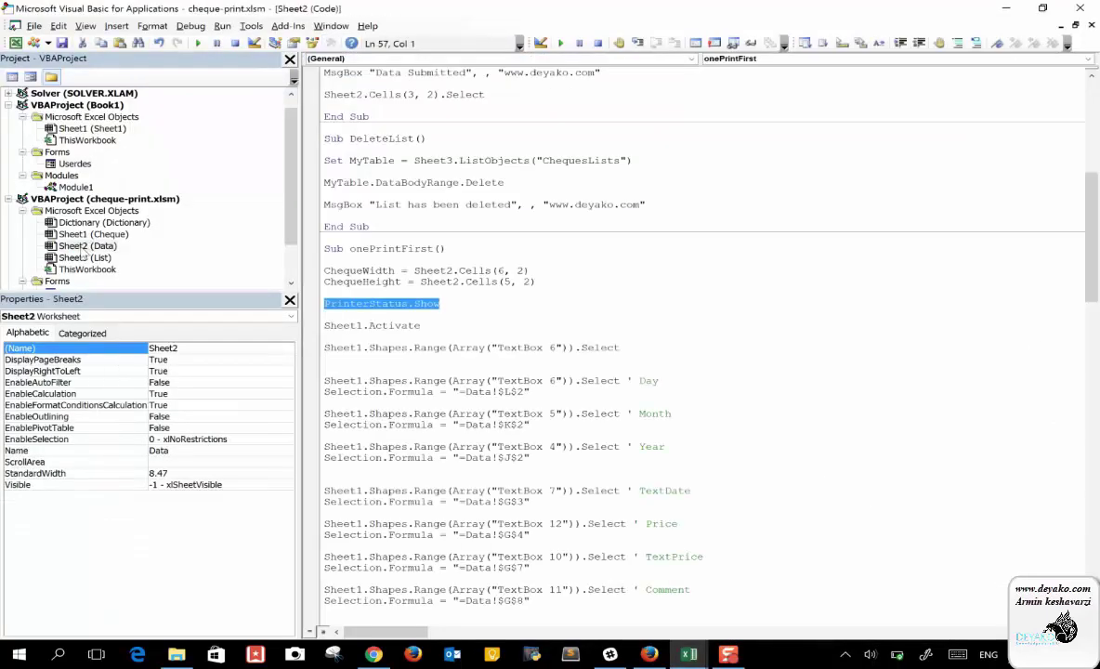
scroll(466, 406, down, 2)
scroll(467, 406, down, 2)
scroll(467, 407, down, 2)
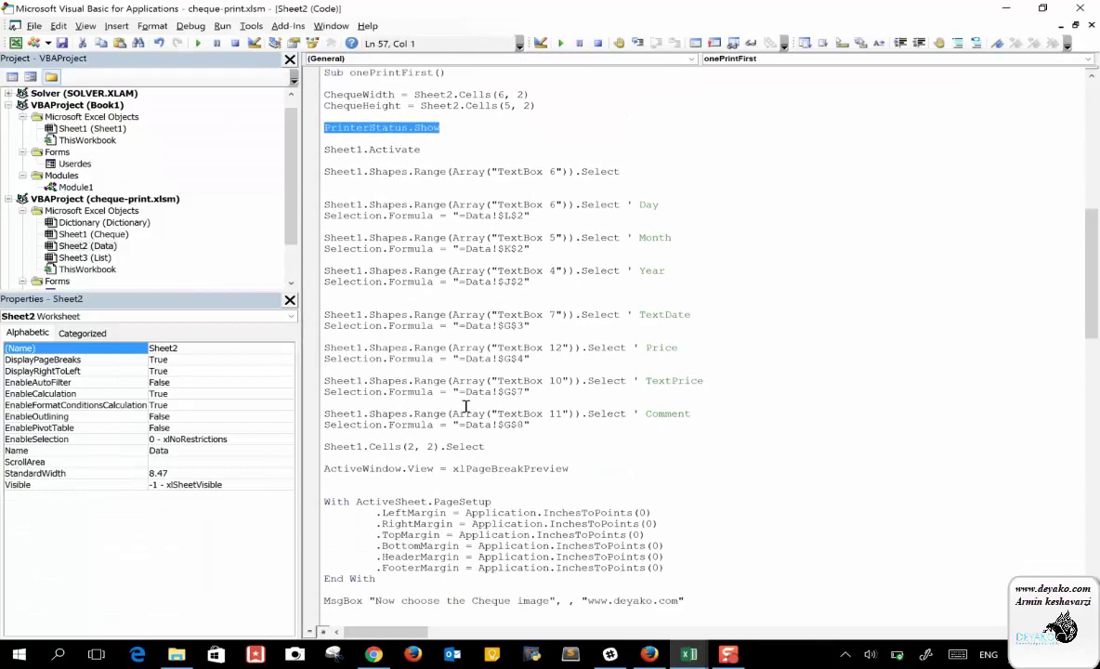
scroll(466, 406, down, 3)
scroll(466, 406, down, 1)
scroll(467, 406, up, 1)
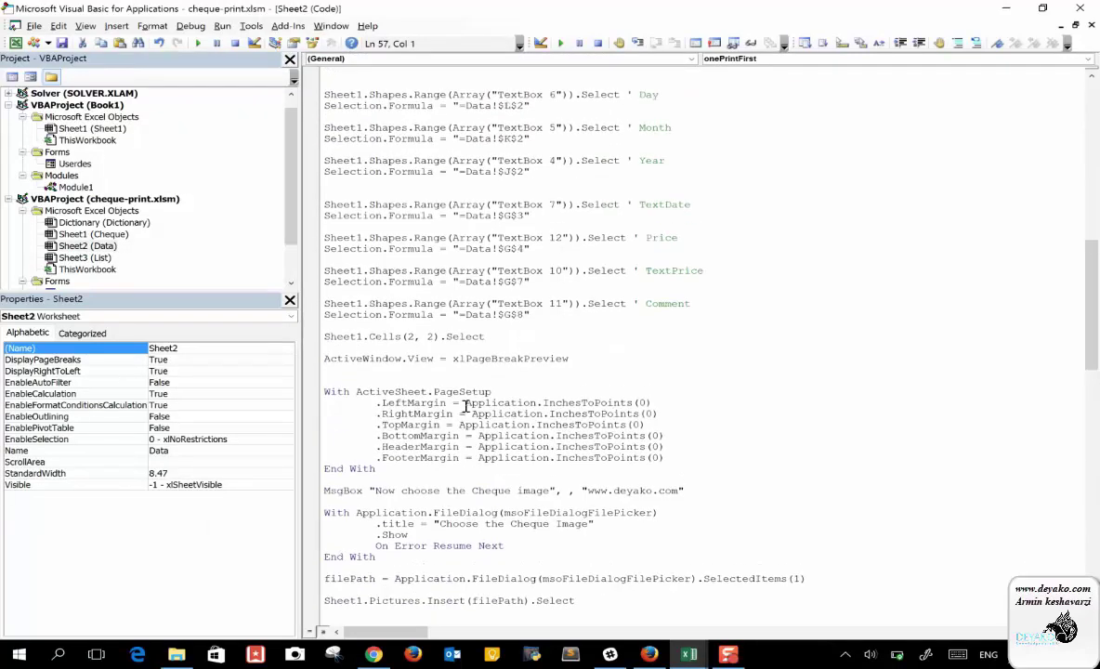
scroll(466, 406, down, 1)
scroll(467, 406, down, 6)
scroll(466, 406, up, 15)
scroll(467, 406, up, 13)
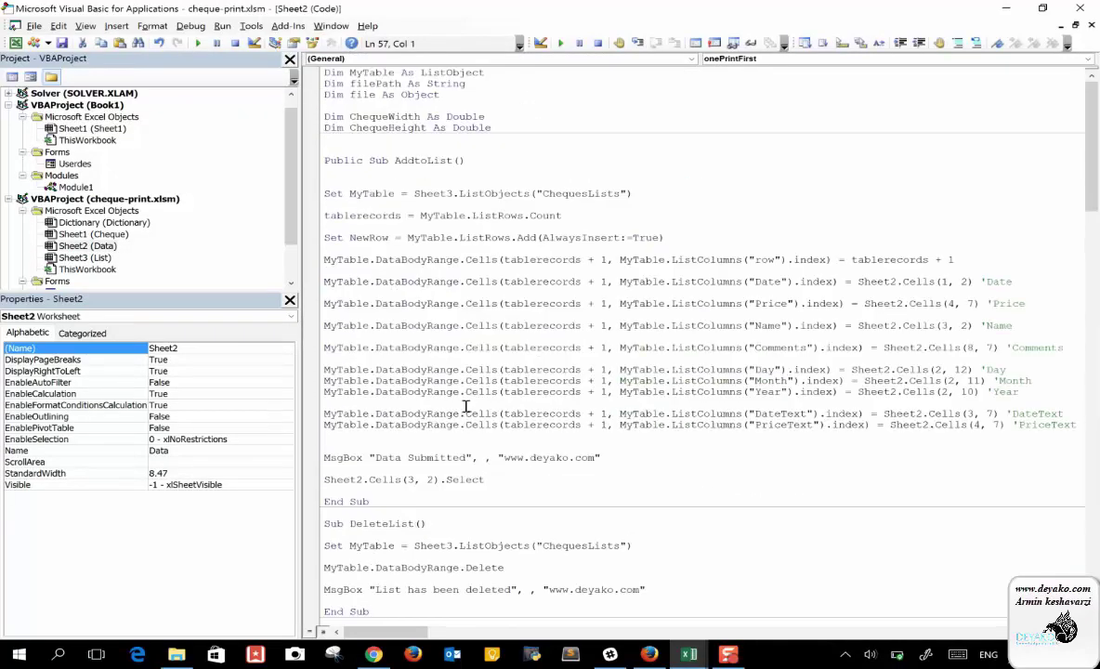
scroll(467, 406, down, 7)
scroll(466, 406, down, 5)
scroll(467, 406, down, 4)
scroll(467, 406, down, 3)
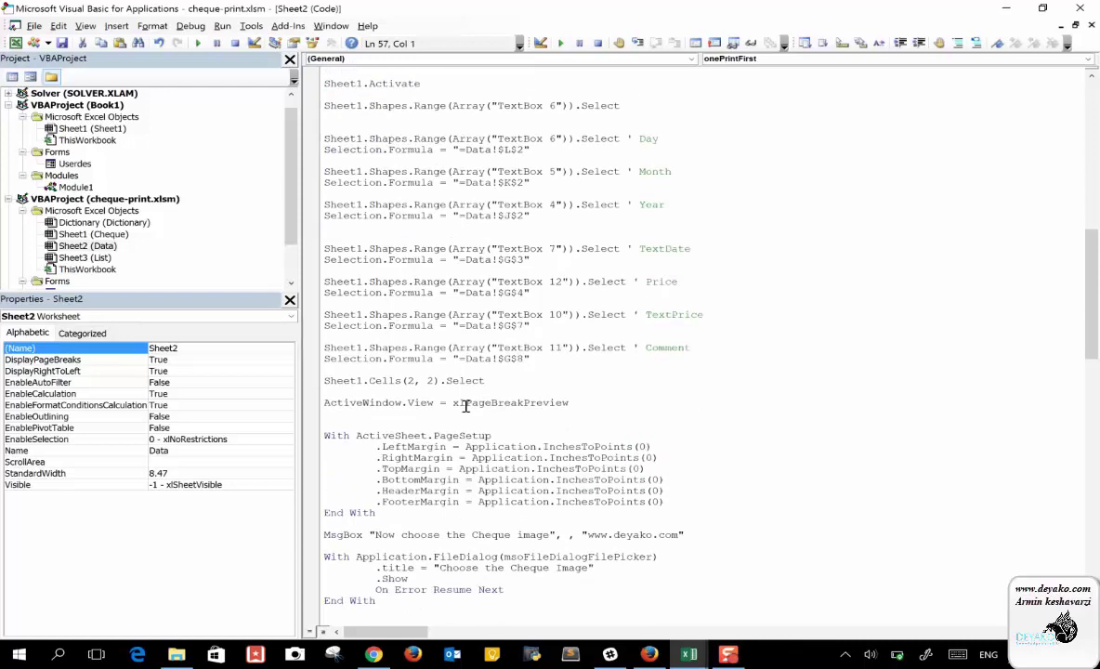
scroll(467, 406, down, 7)
scroll(466, 407, down, 3)
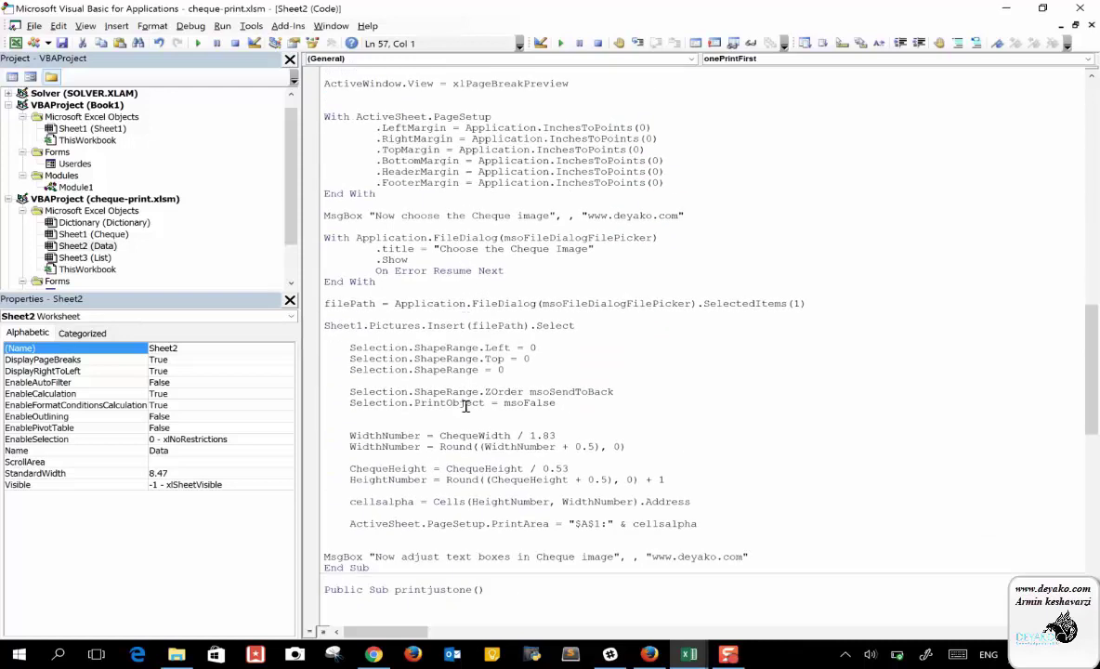
scroll(466, 406, down, 2)
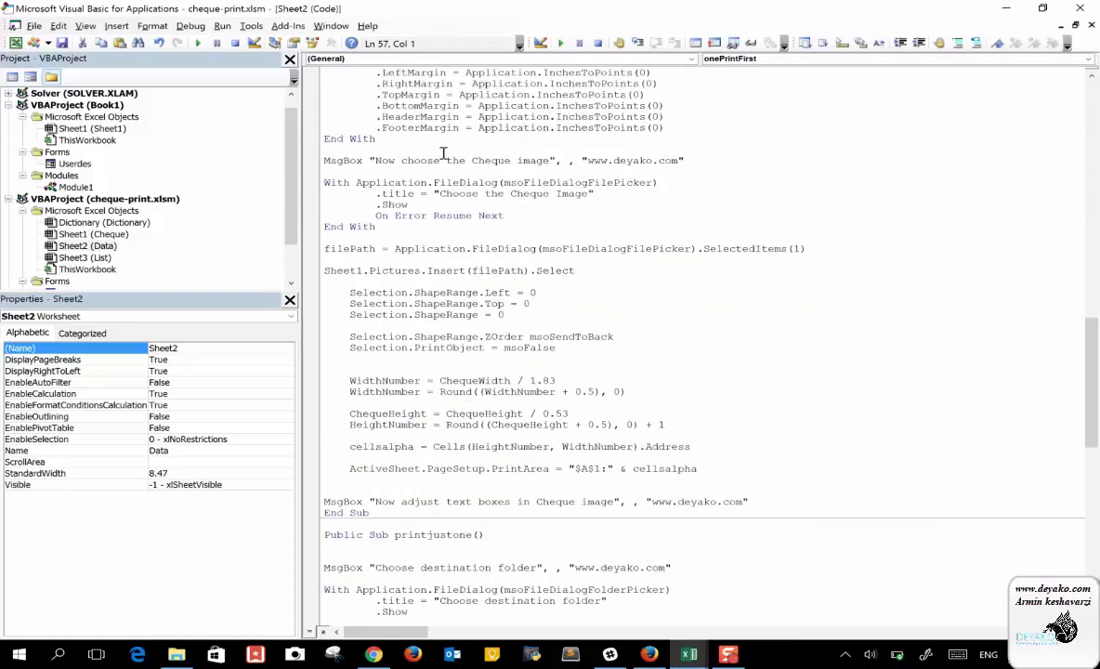
Step: Select Application in the filePath line, scroll back up, and return to Book1
double_click(395, 248)
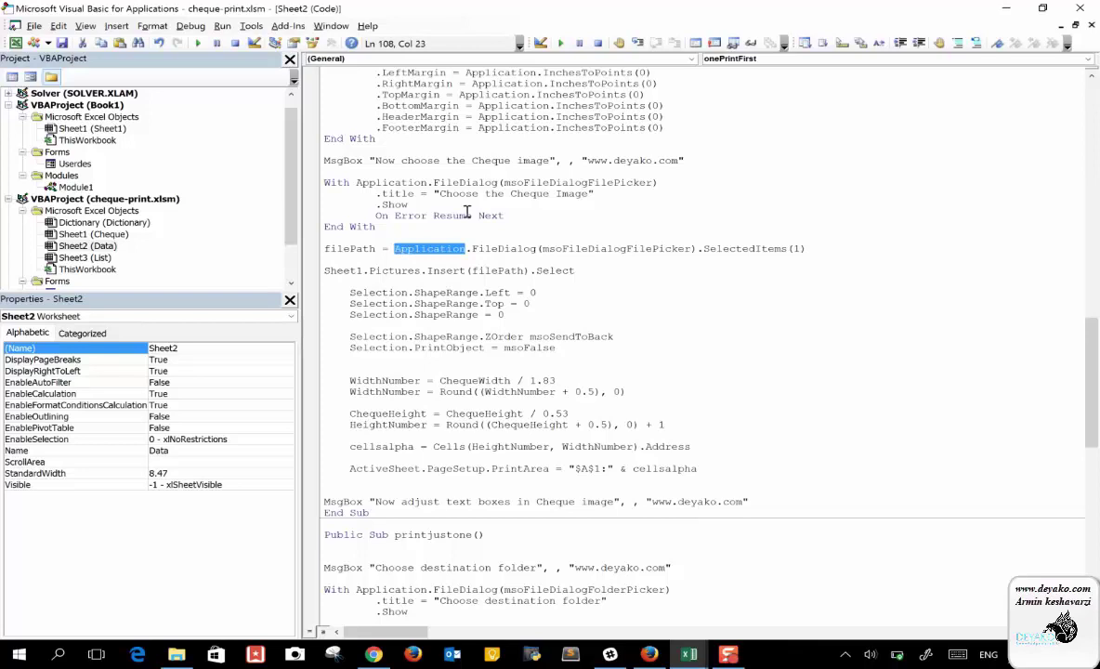
scroll(466, 212, up, 2)
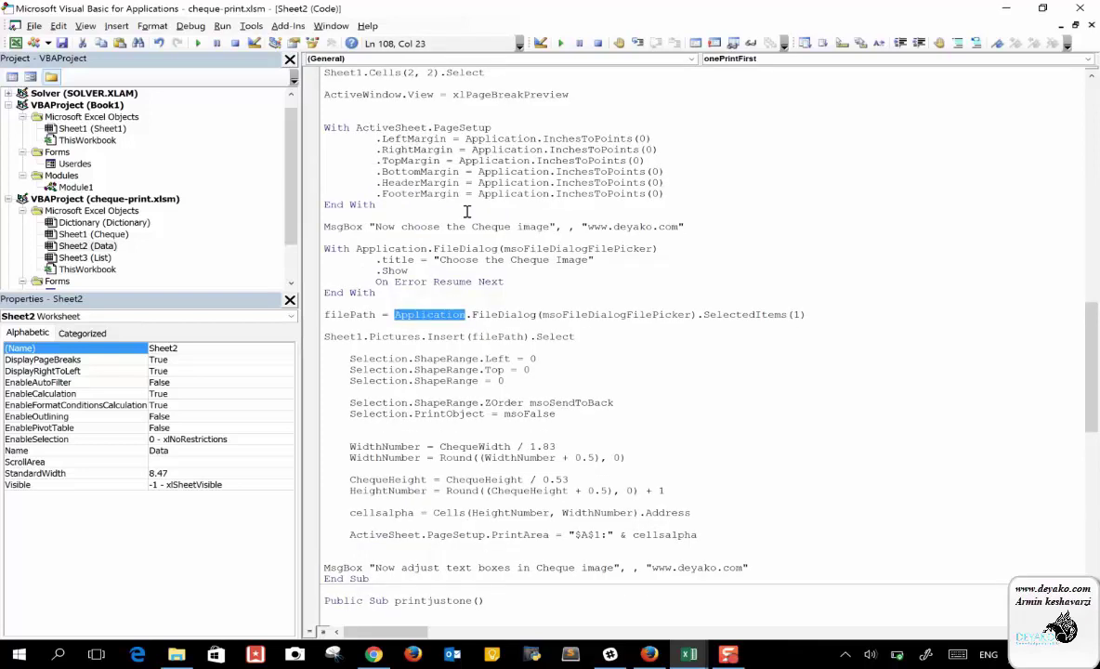
scroll(467, 212, up, 5)
scroll(467, 212, up, 4)
scroll(467, 212, up, 4)
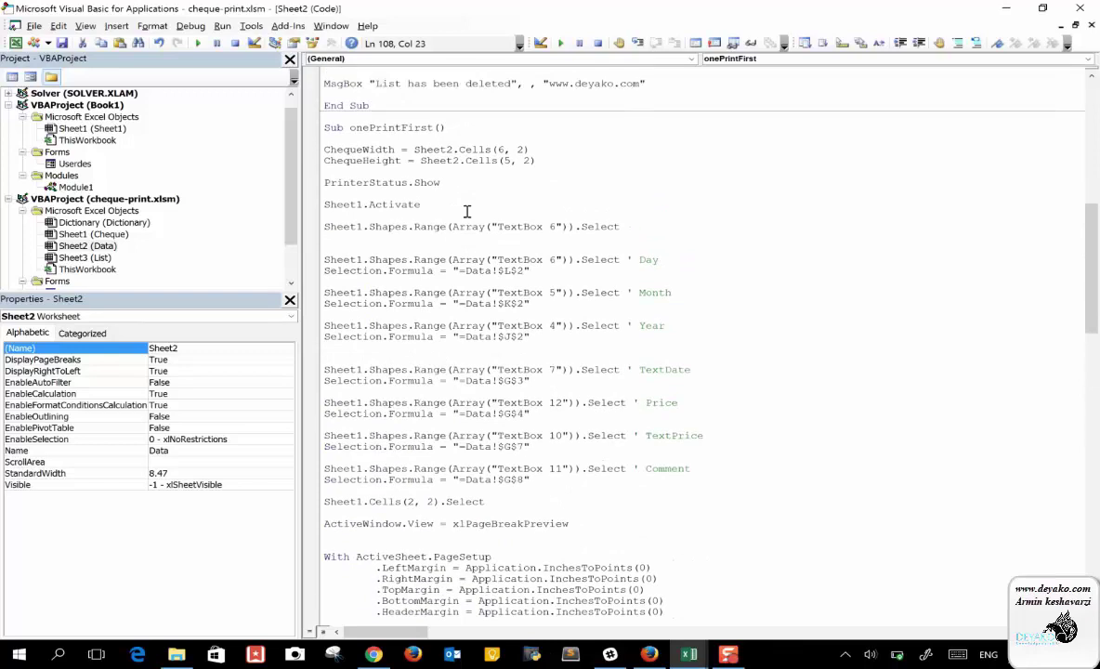
scroll(466, 211, up, 1)
scroll(467, 212, down, 4)
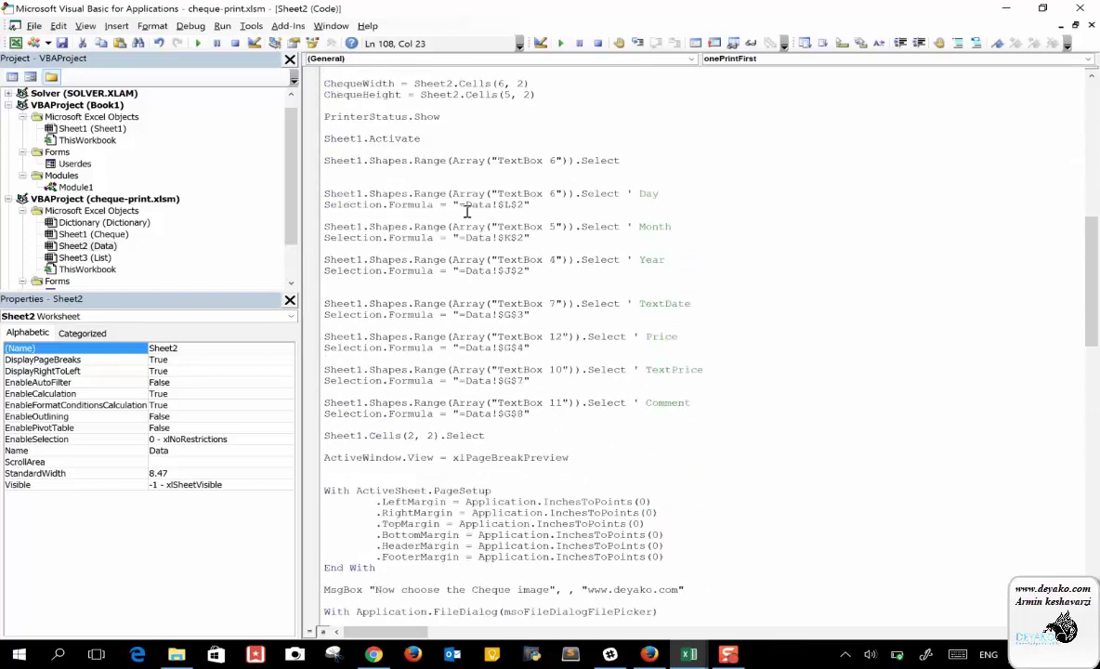
scroll(467, 211, up, 2)
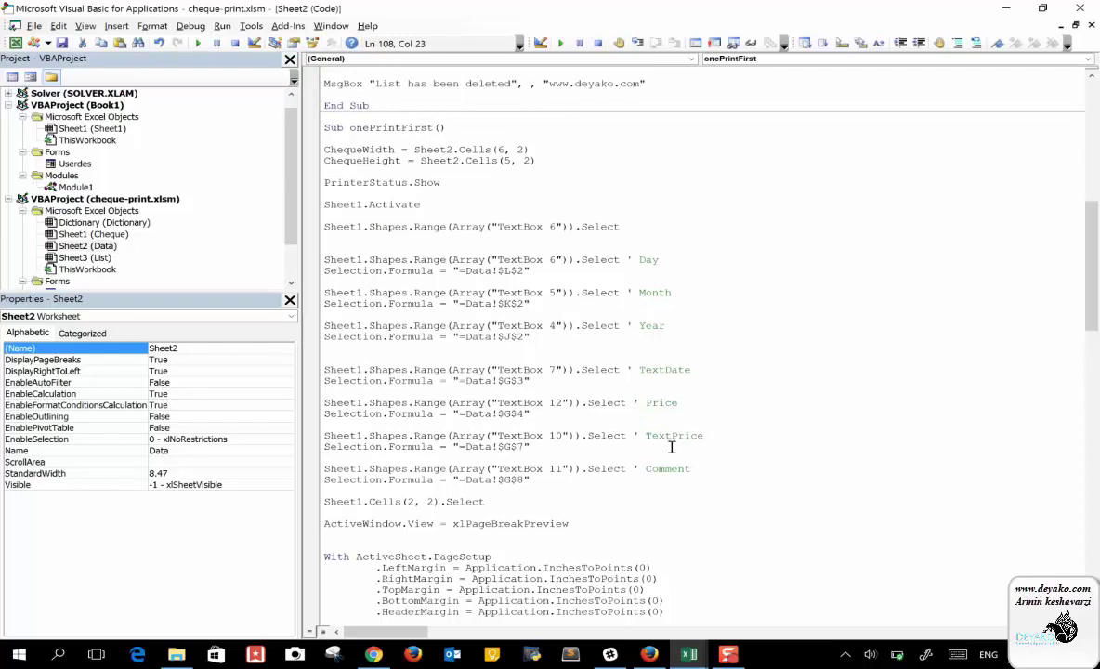
mouse_move(689, 654)
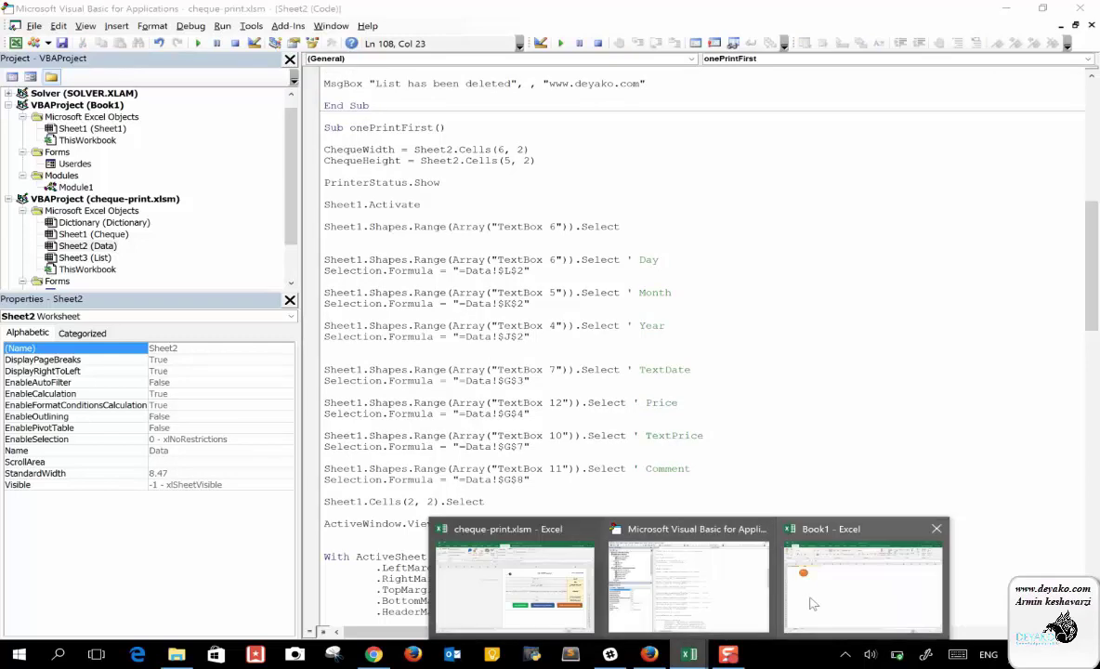
click(811, 595)
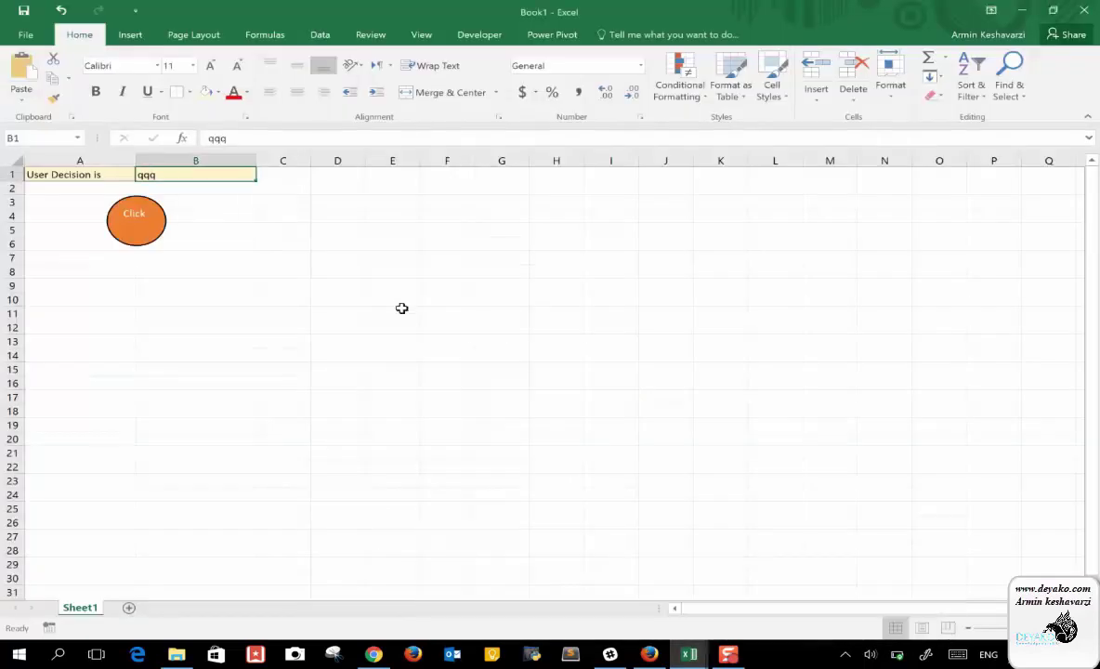